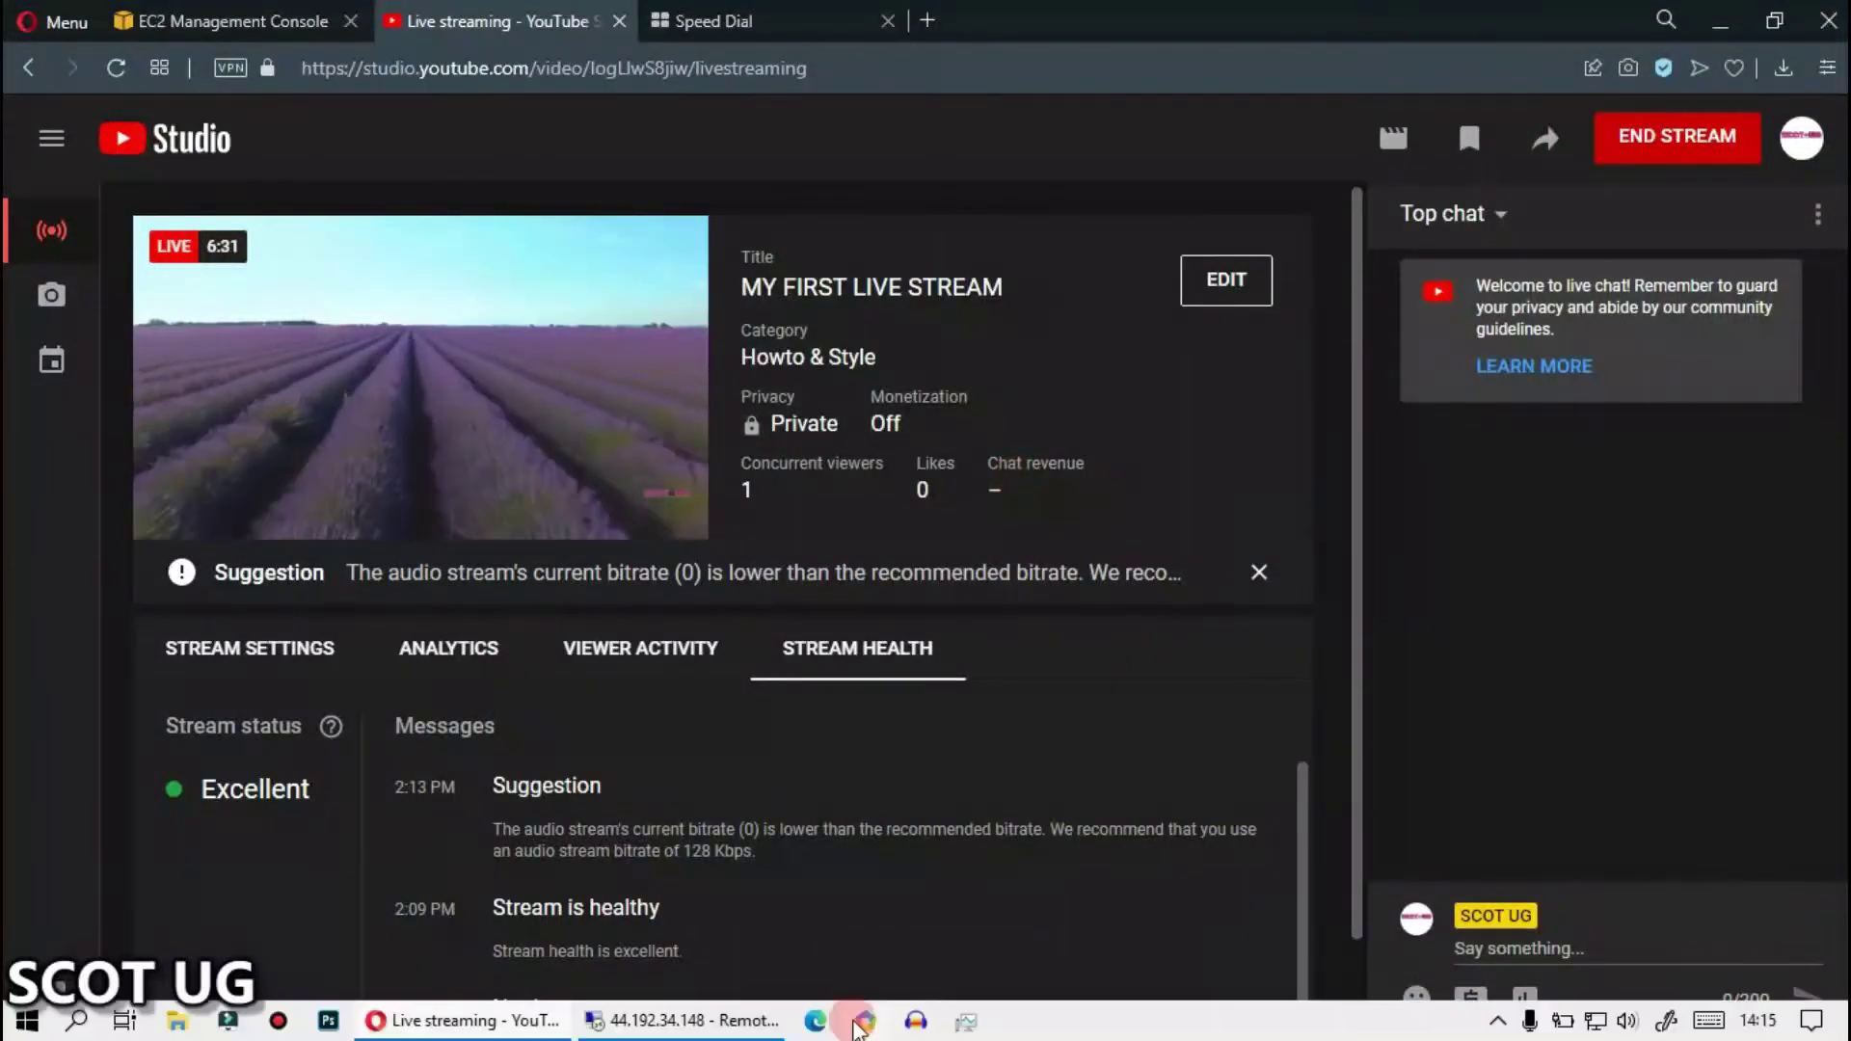
Bring up the remote desktop window and place it beside the YouTube live stream preview for comparison
left_click(686, 1020)
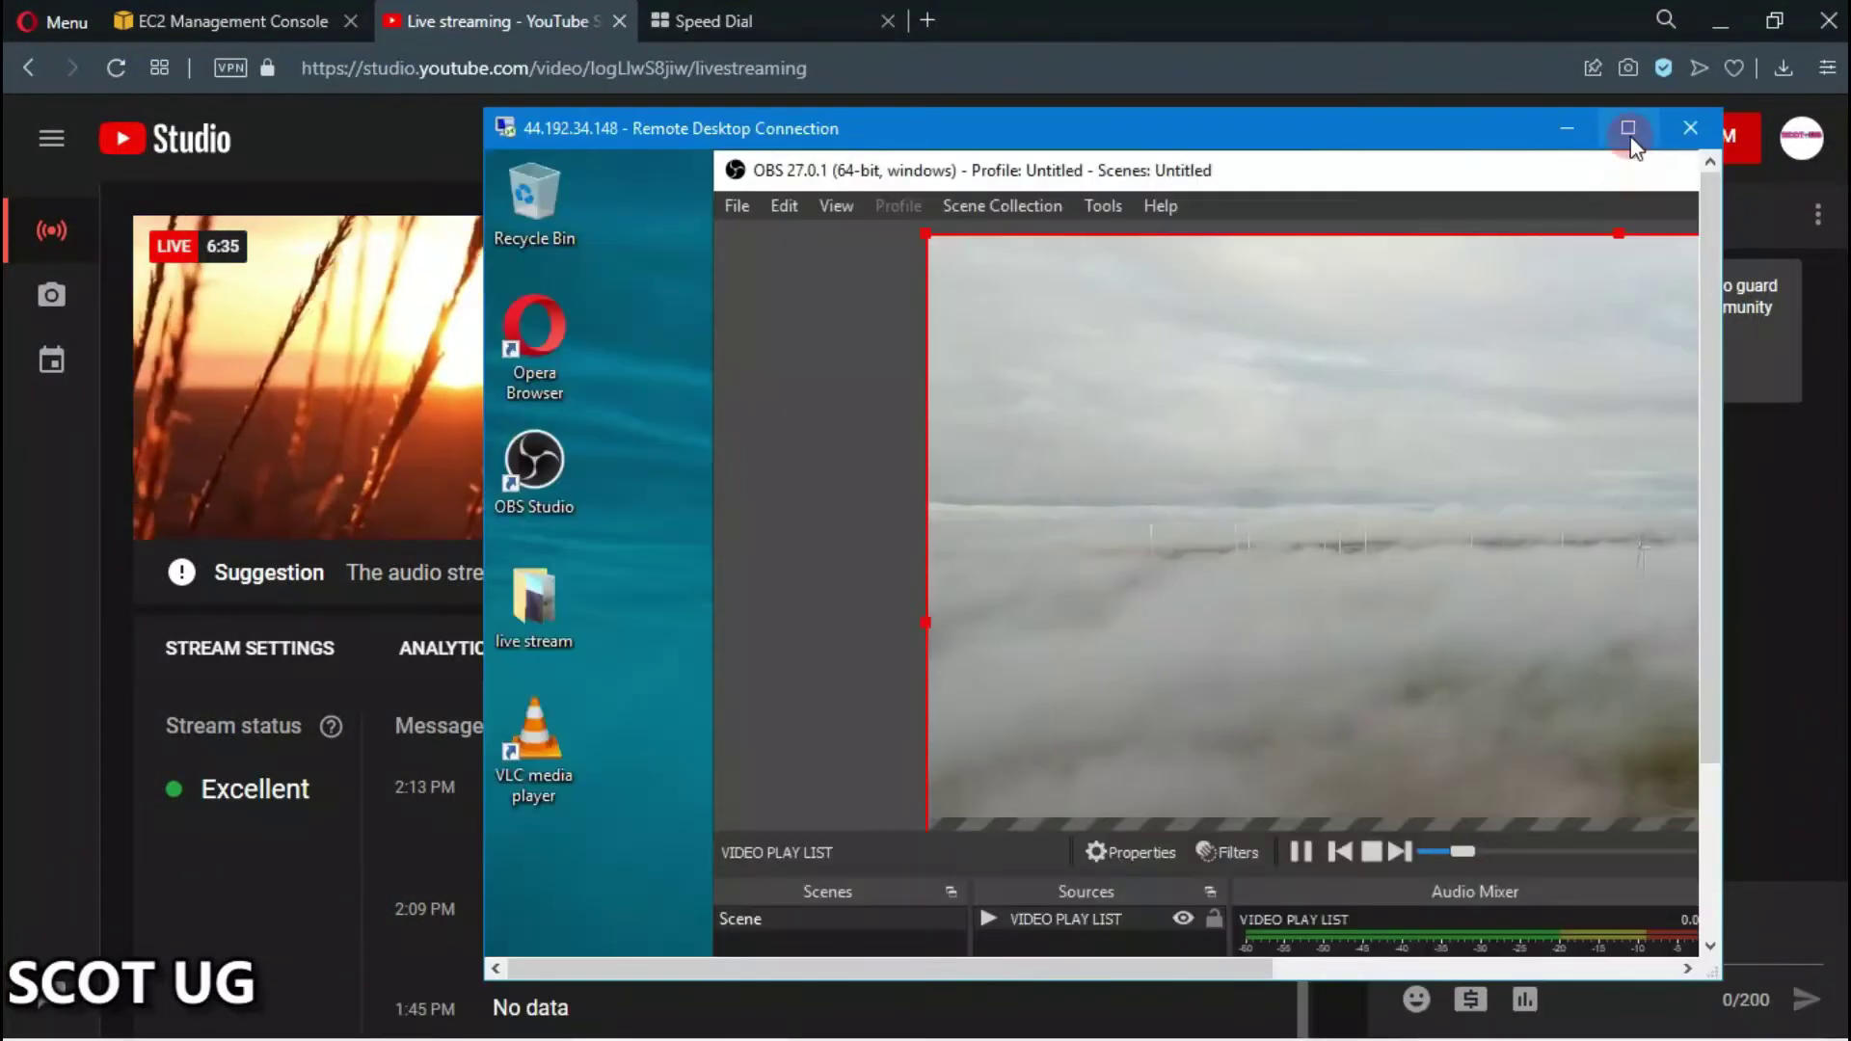
left_click(1628, 128)
left_click(1721, 24)
mouse_move(917, 120)
left_mouse_down()
mouse_move(1136, 187)
mouse_move(1205, 120)
mouse_move(1317, 252)
left_mouse_up()
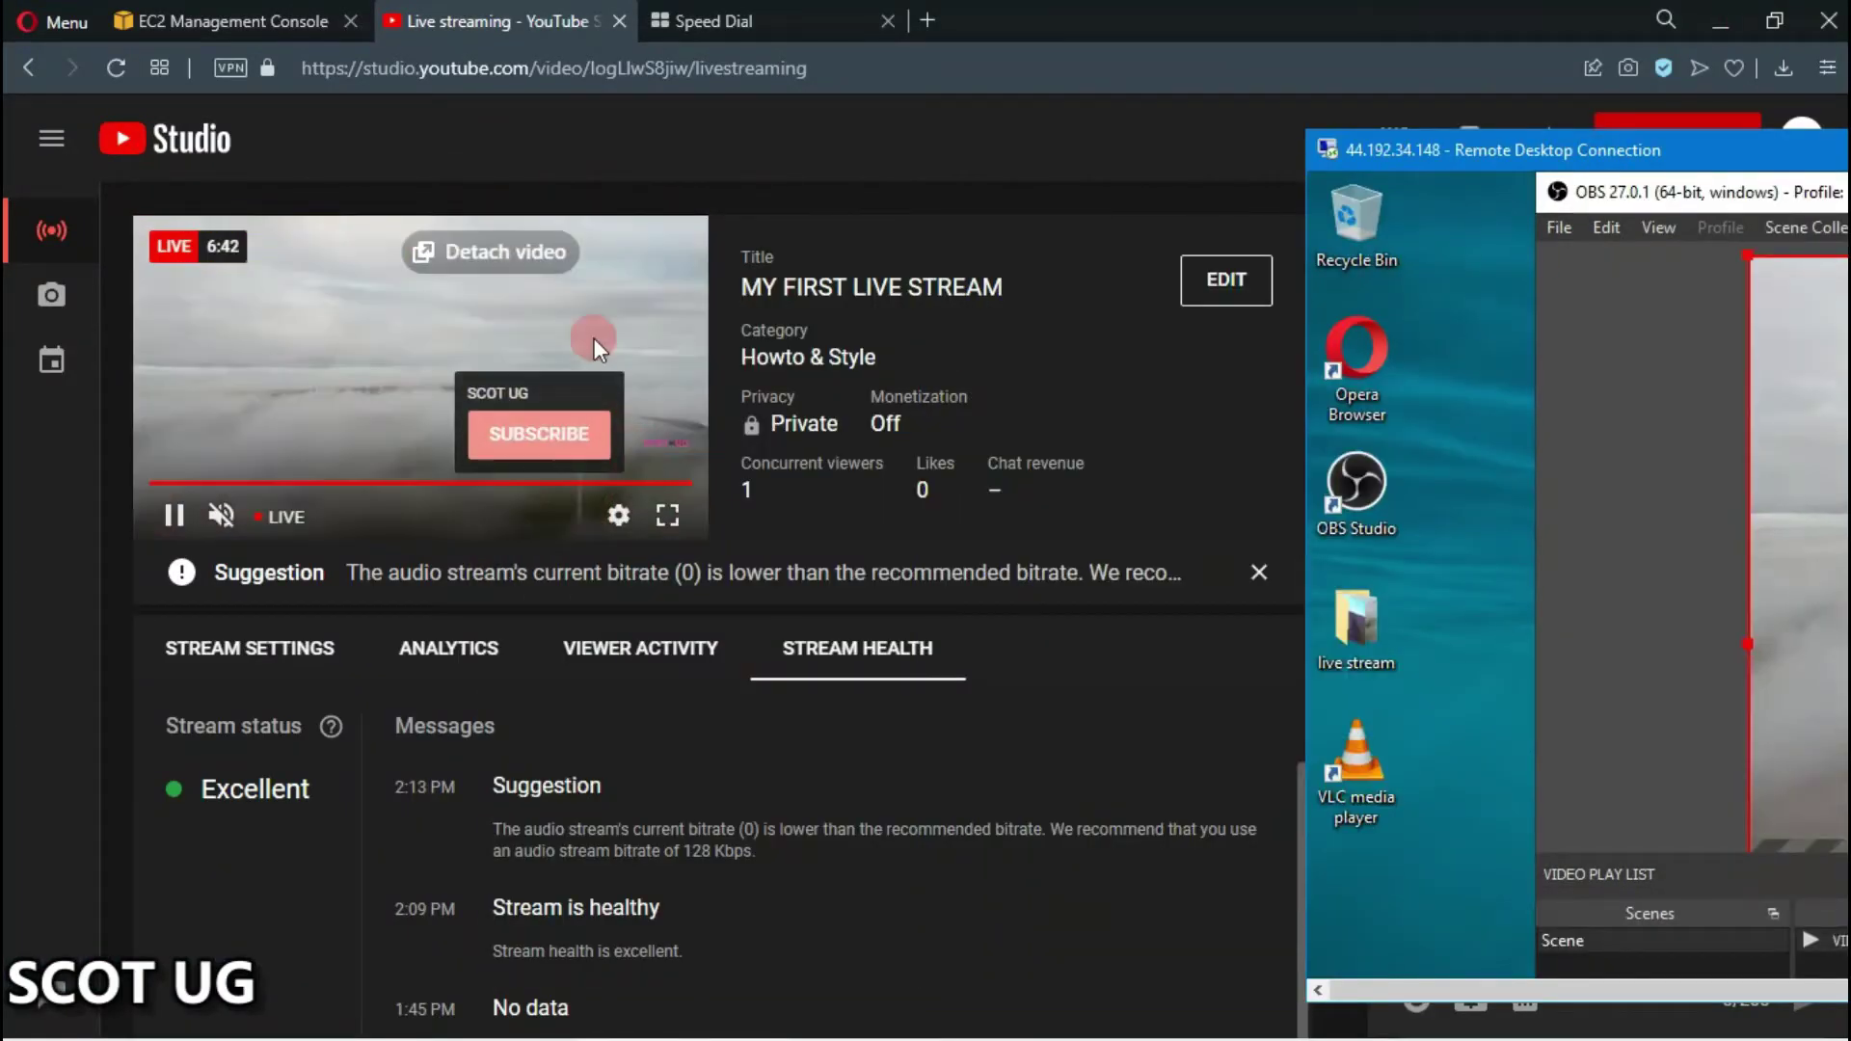
left_click_drag(1425, 152, 1091, 128)
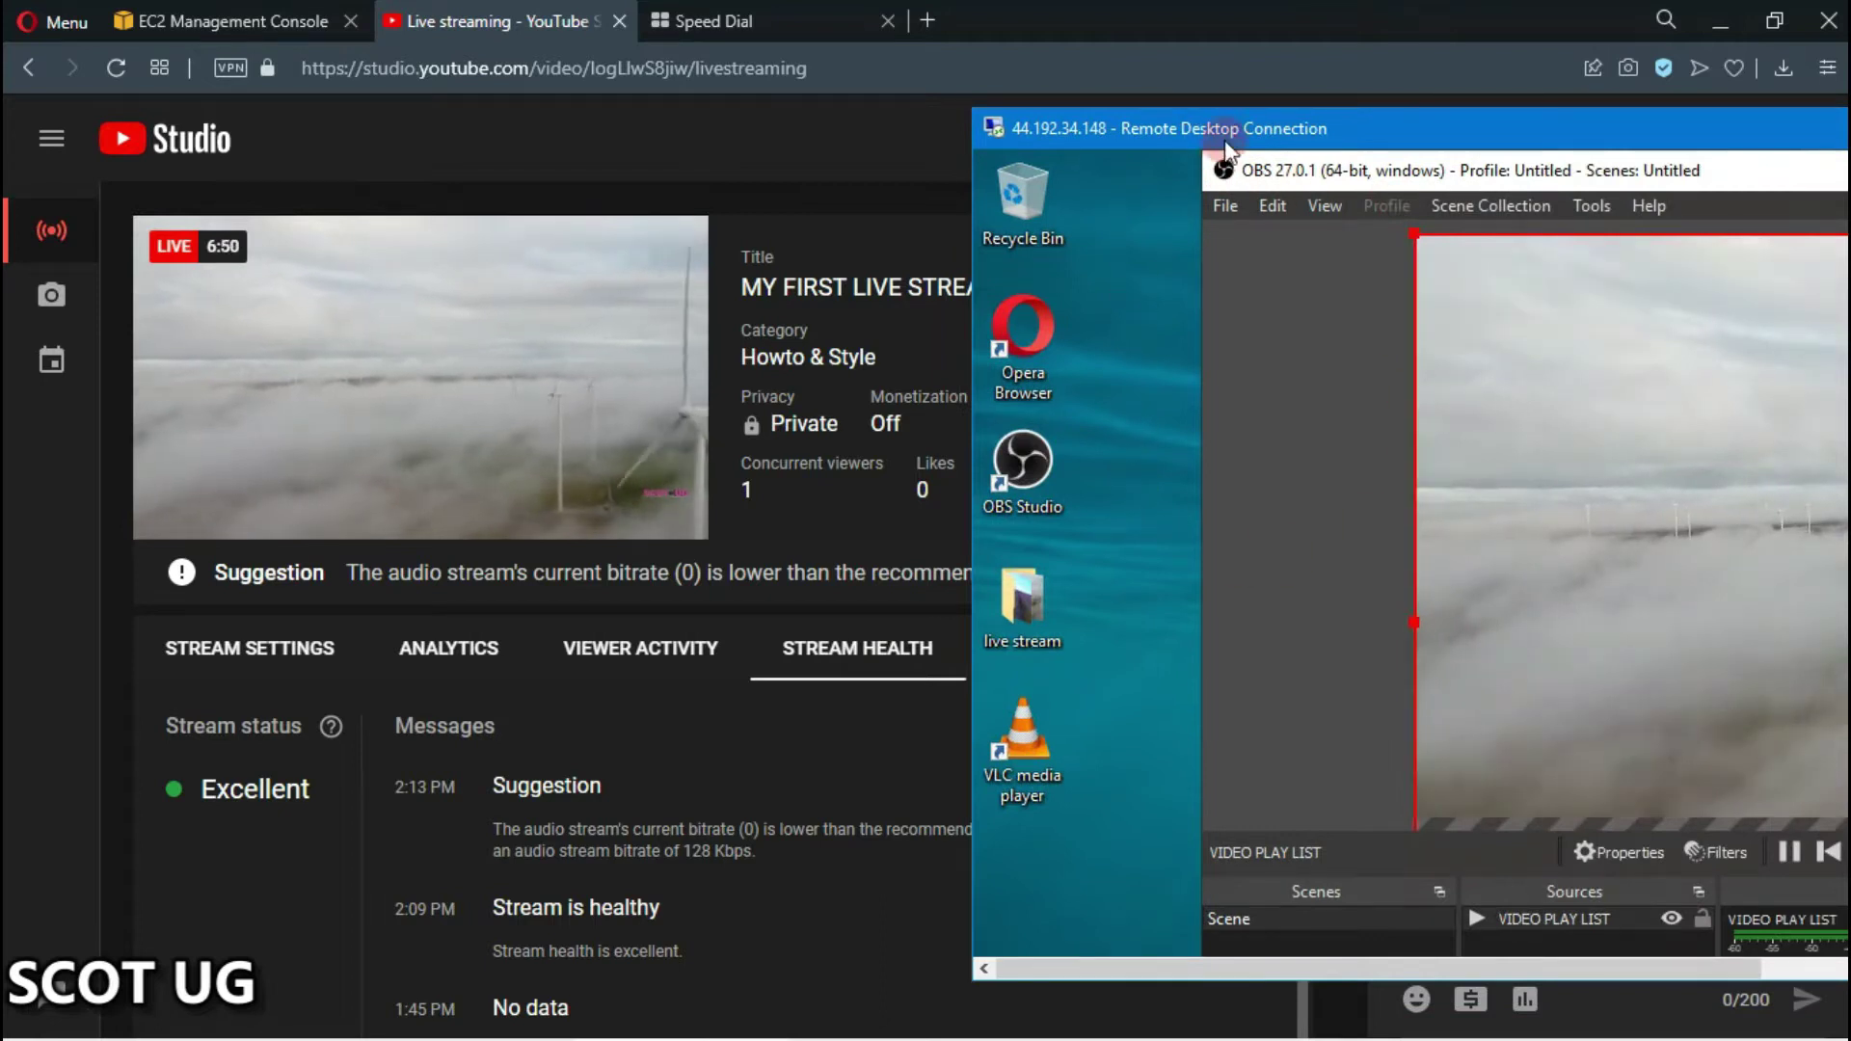
mouse_move(882, 8)
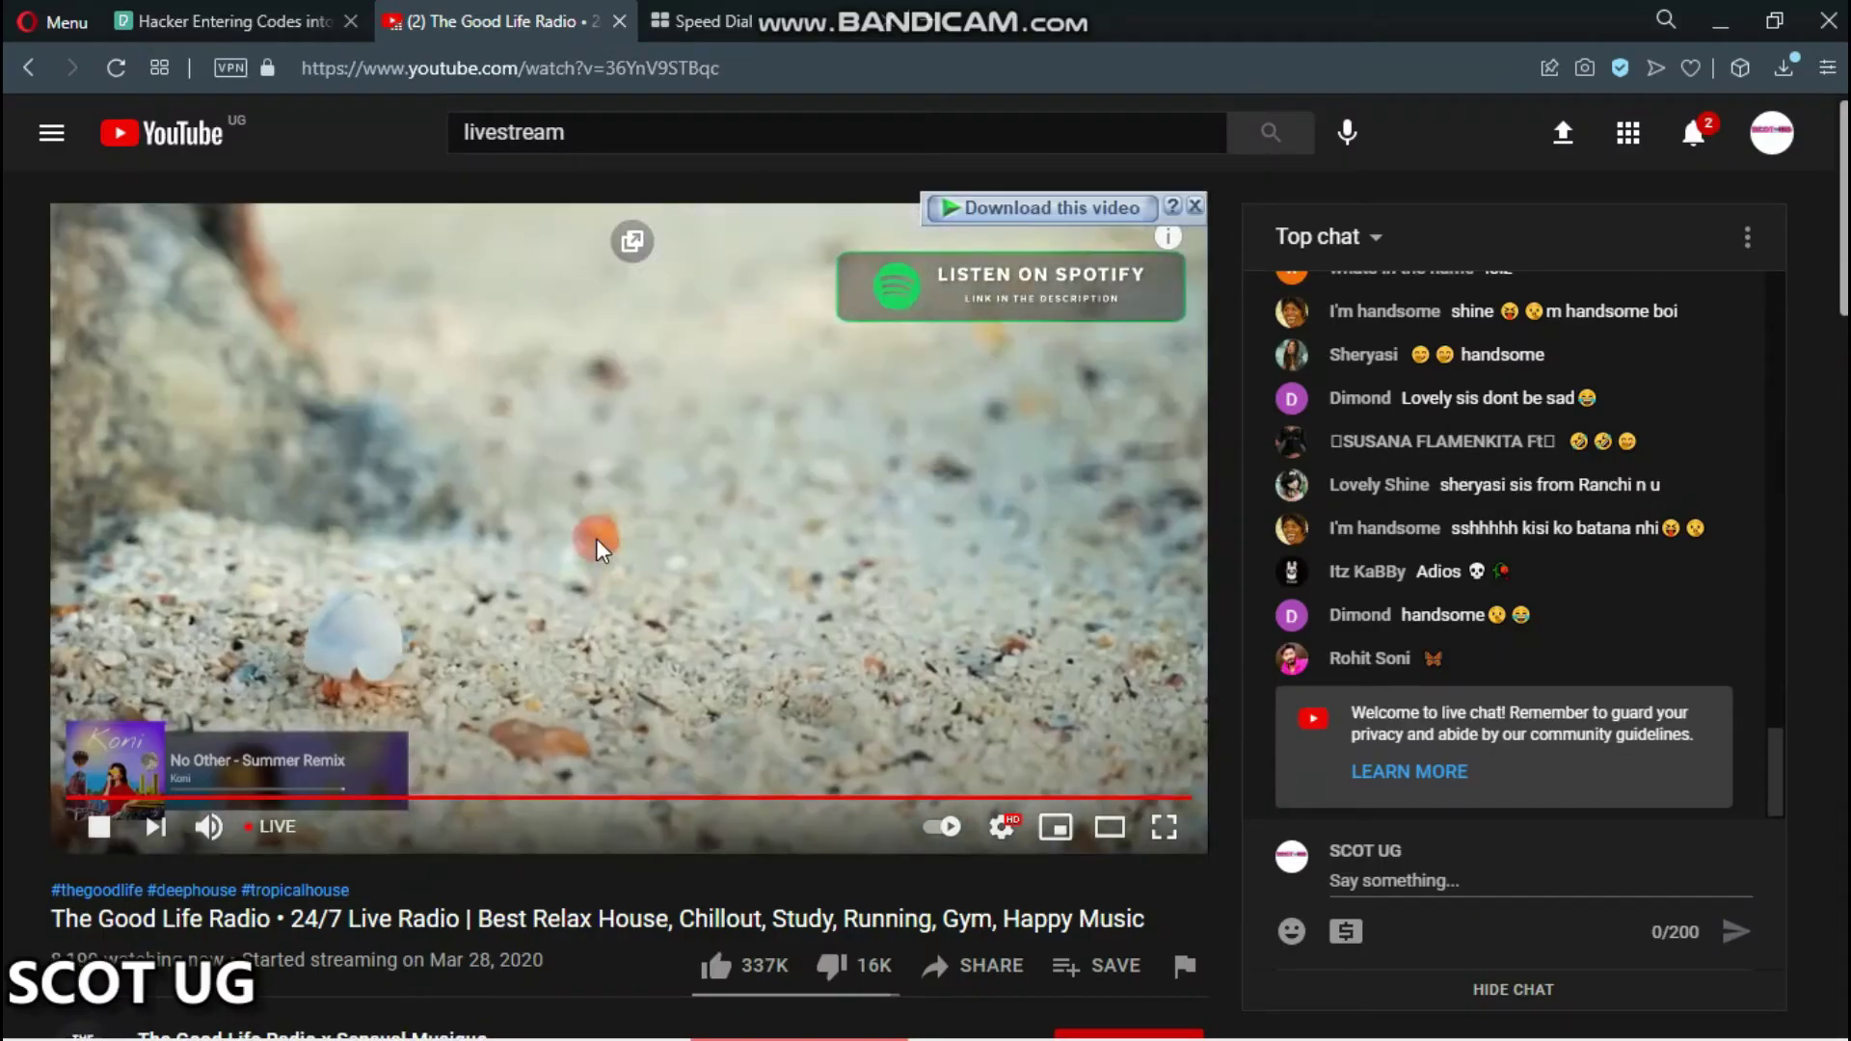
Pause the Good Life Radio livestream and return to the previous page
left_click(795, 541)
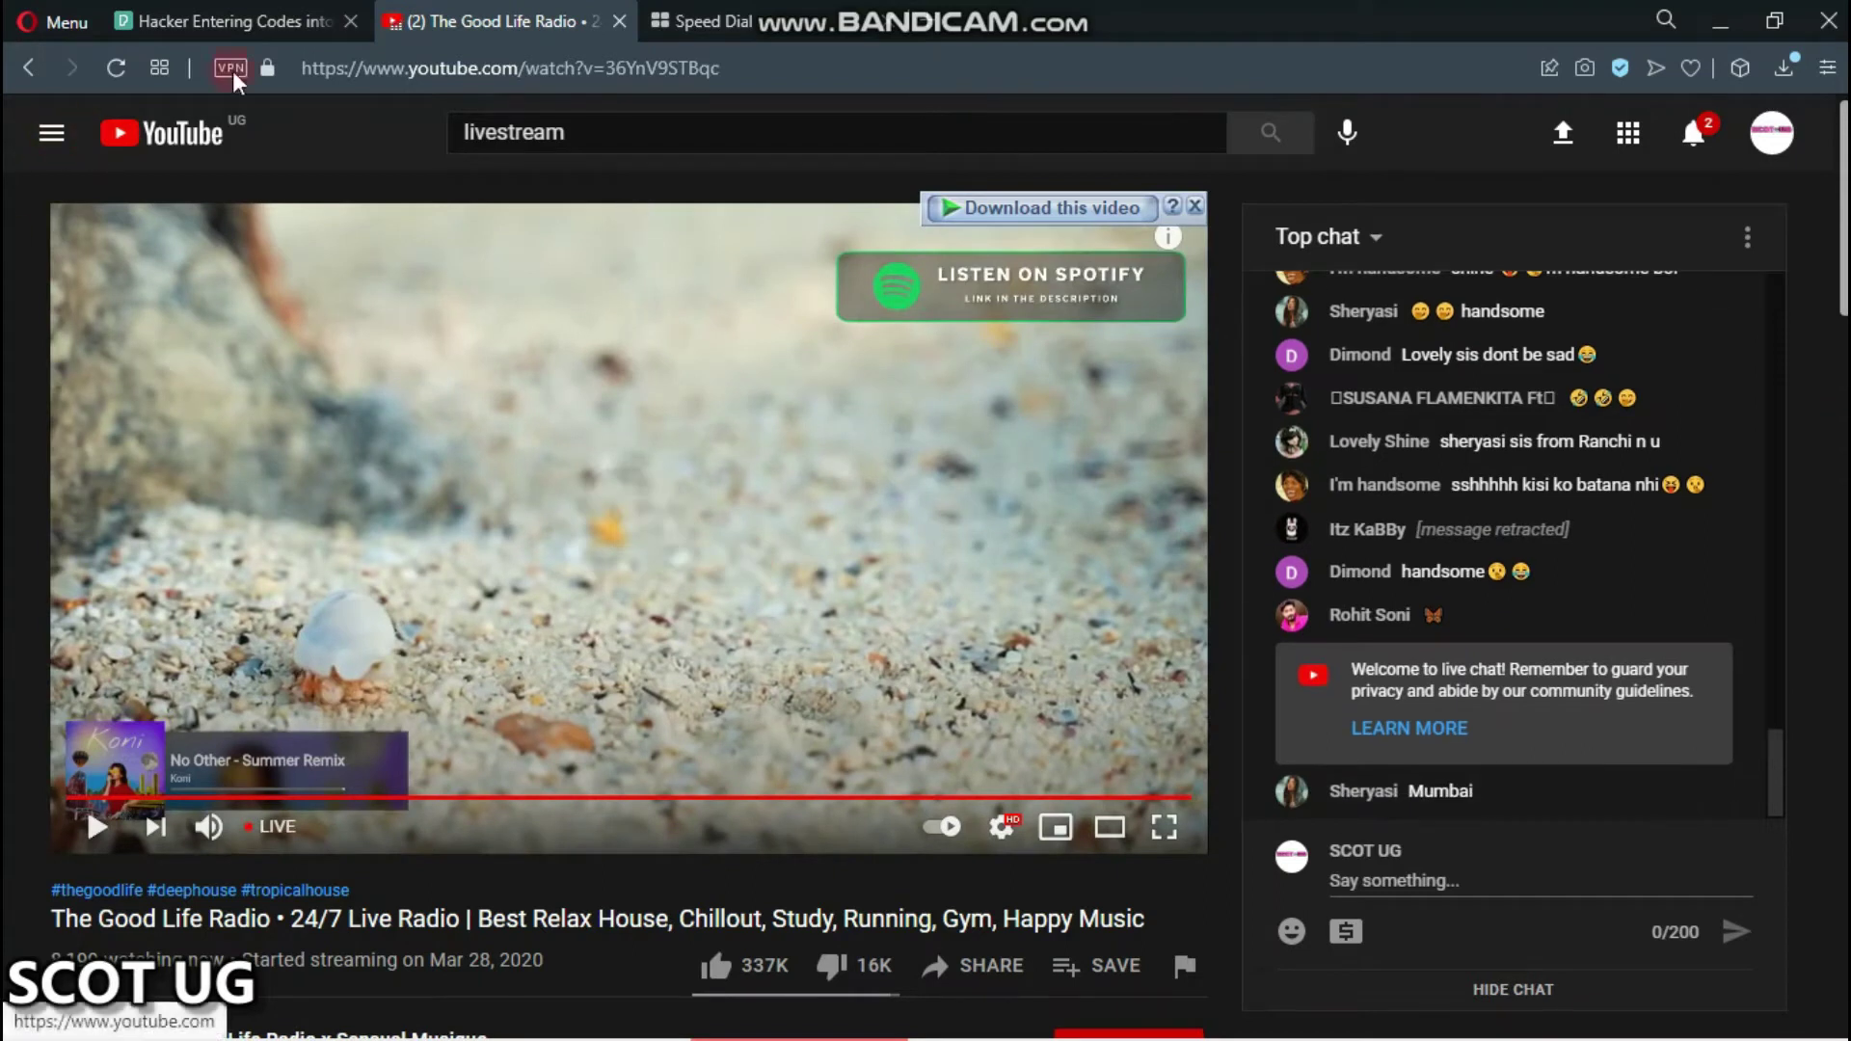
left_click(29, 72)
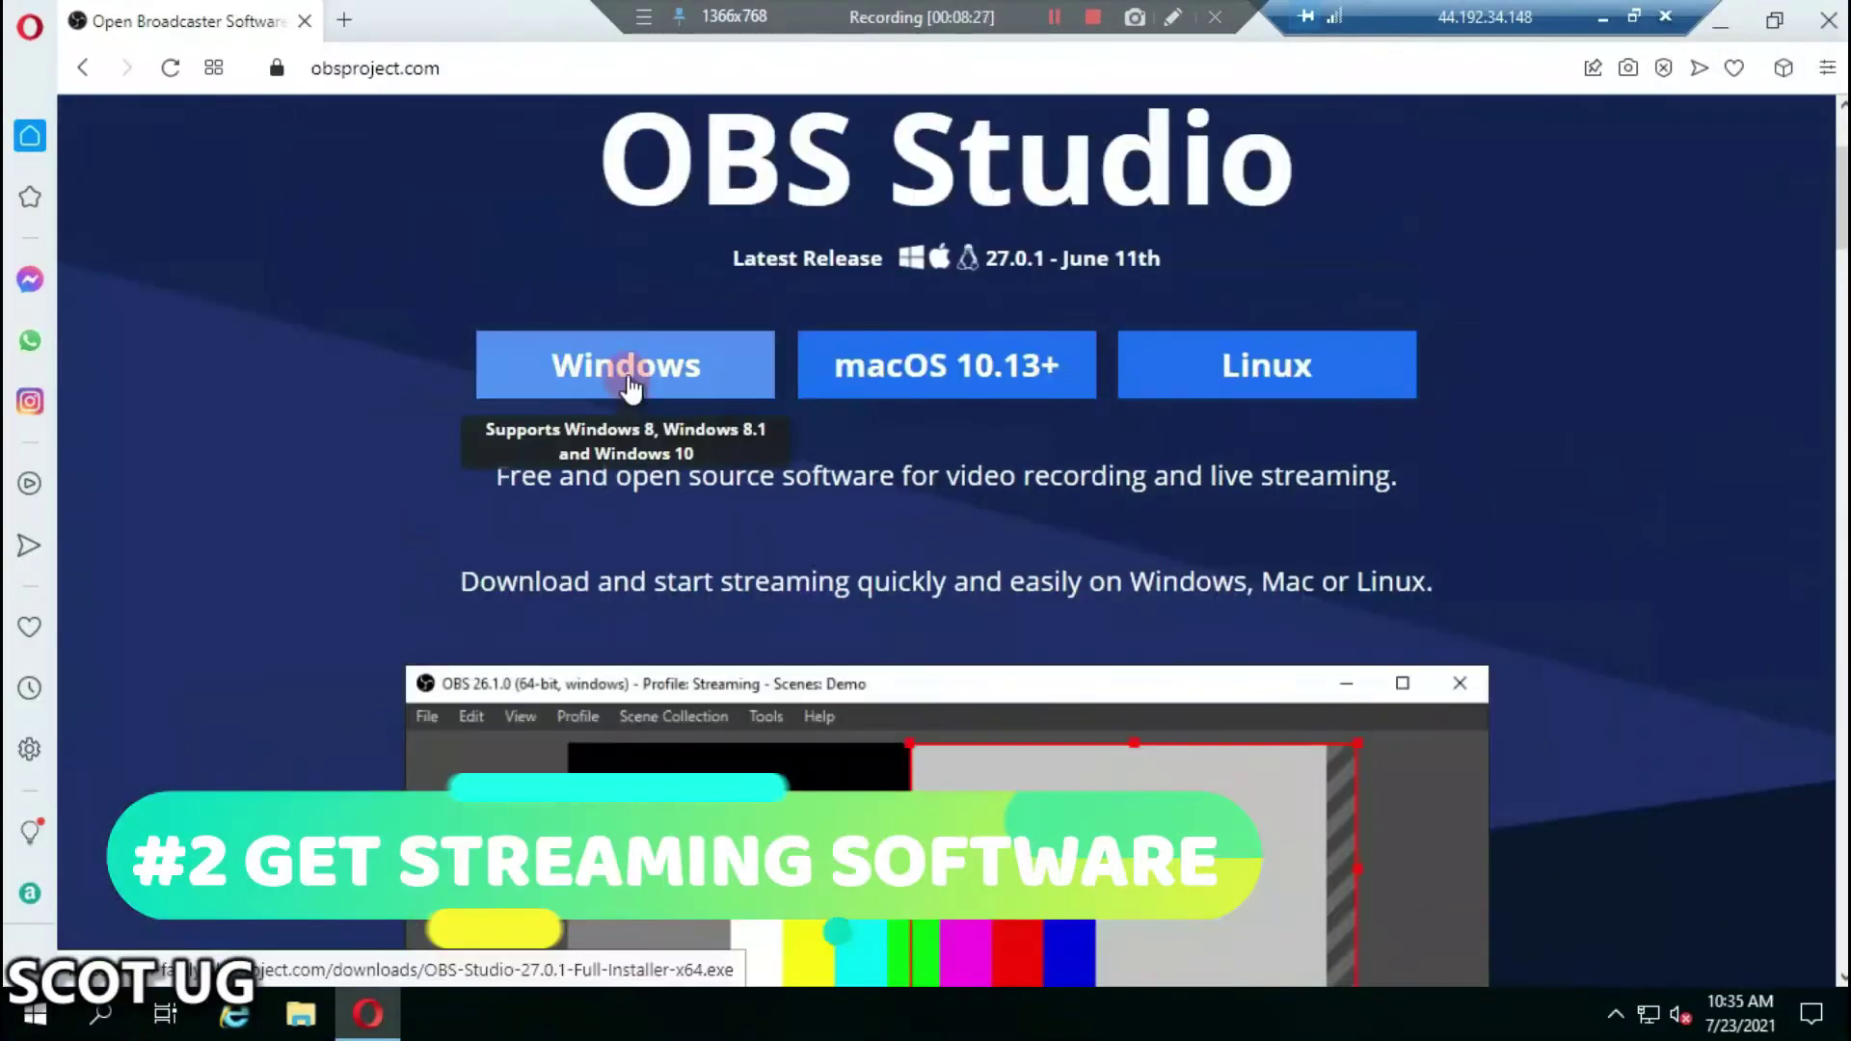
Download the Windows installer for OBS Studio 27.0.1 into the Downloads folder and run it
left_click(628, 386)
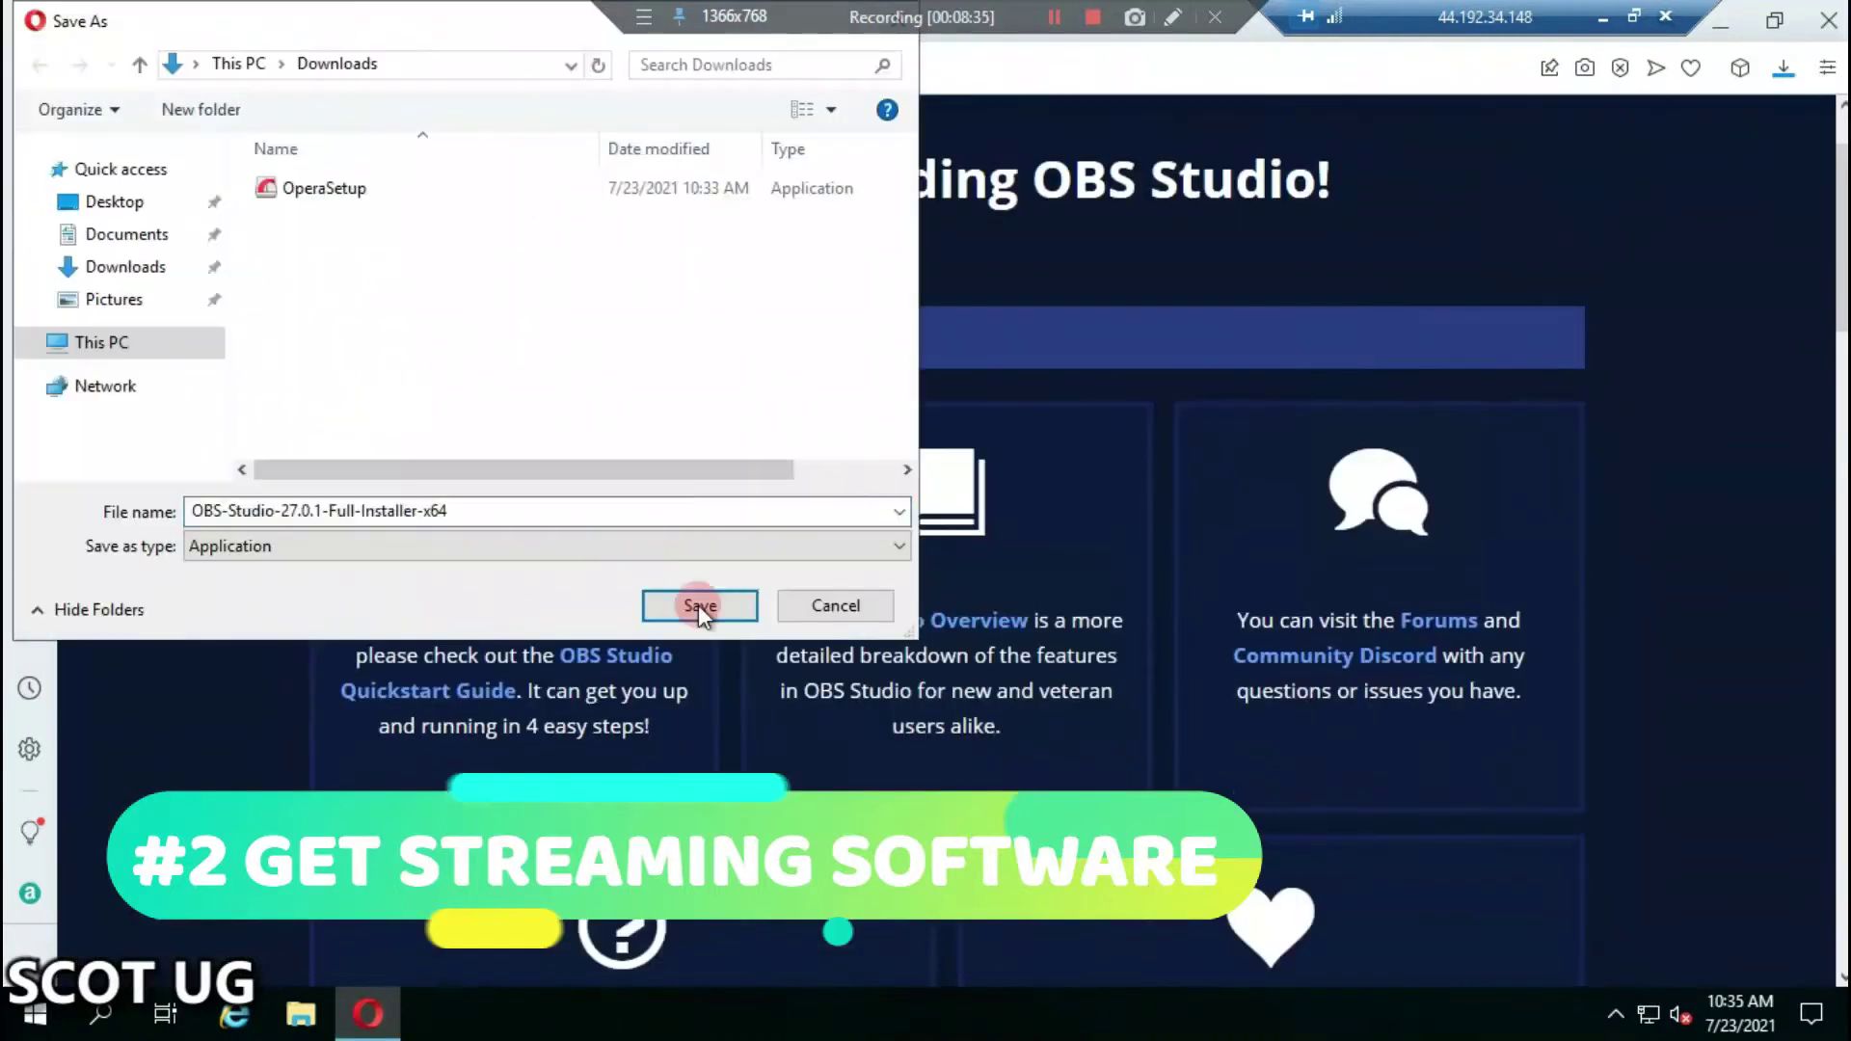
left_click(700, 606)
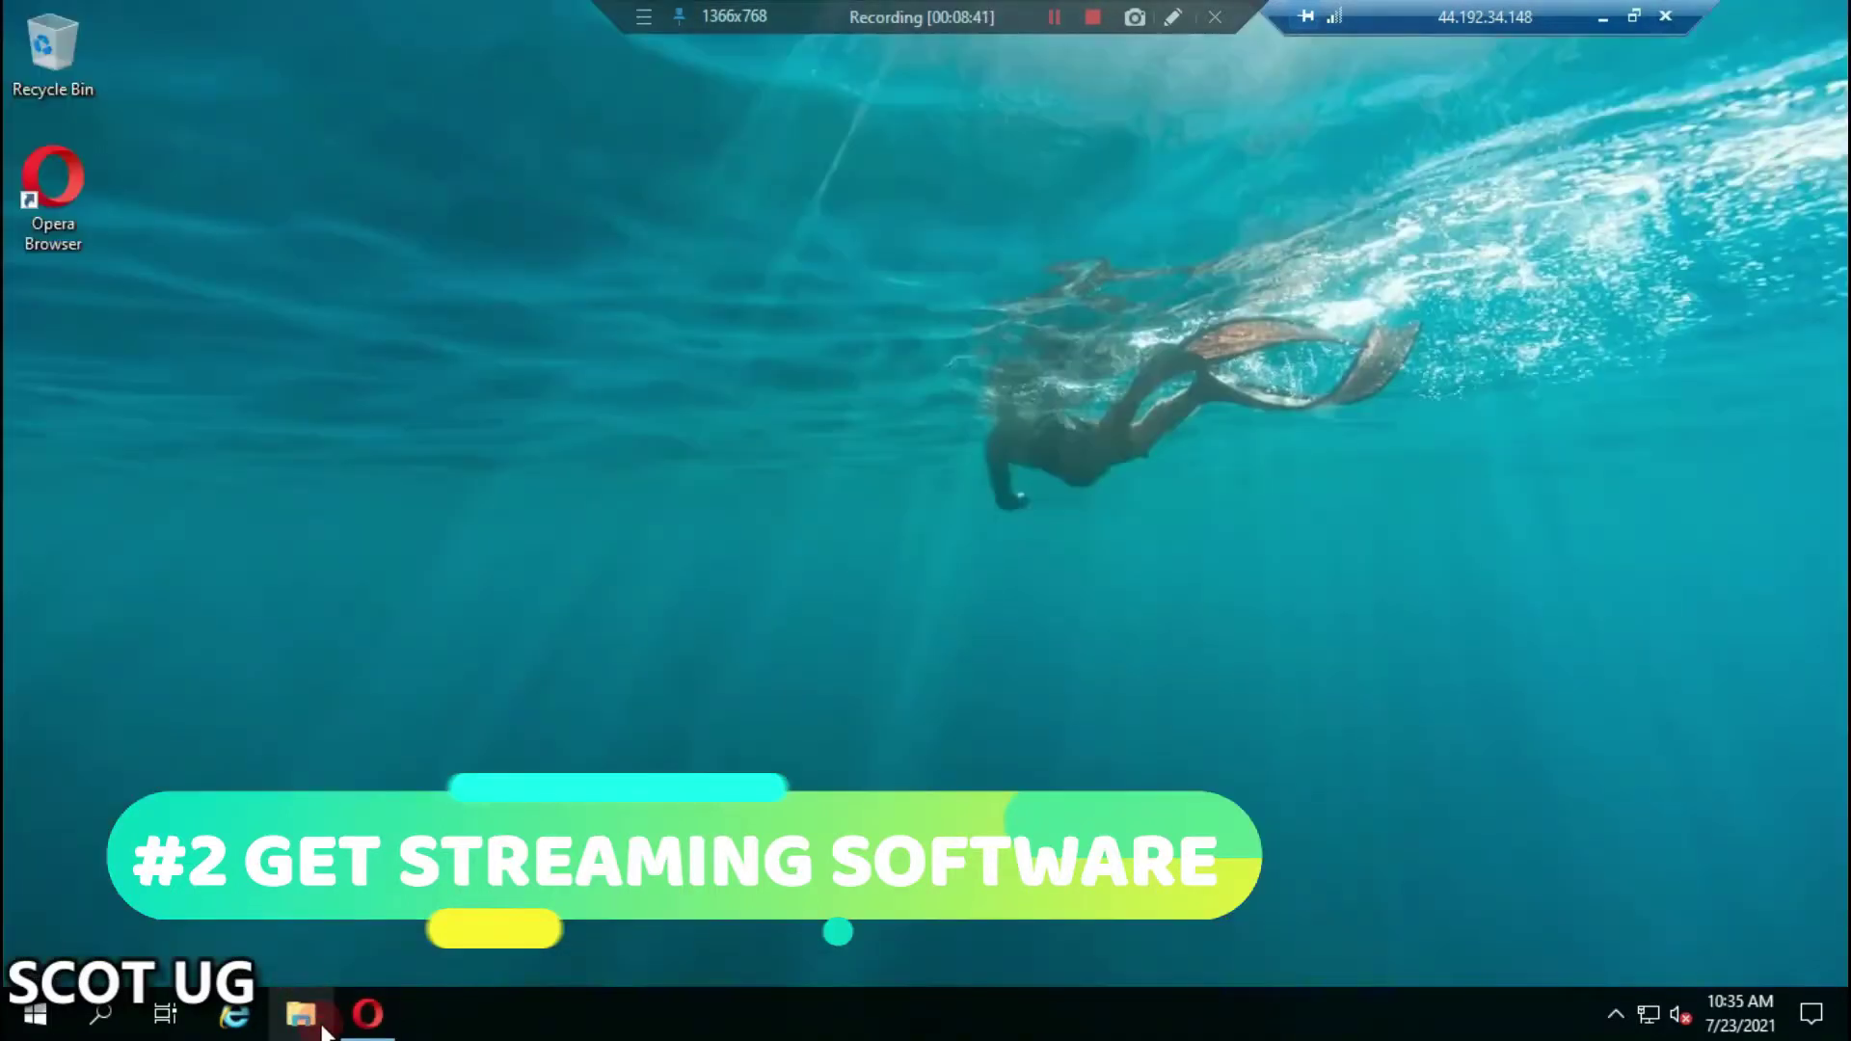
left_click(324, 1029)
left_click(292, 357)
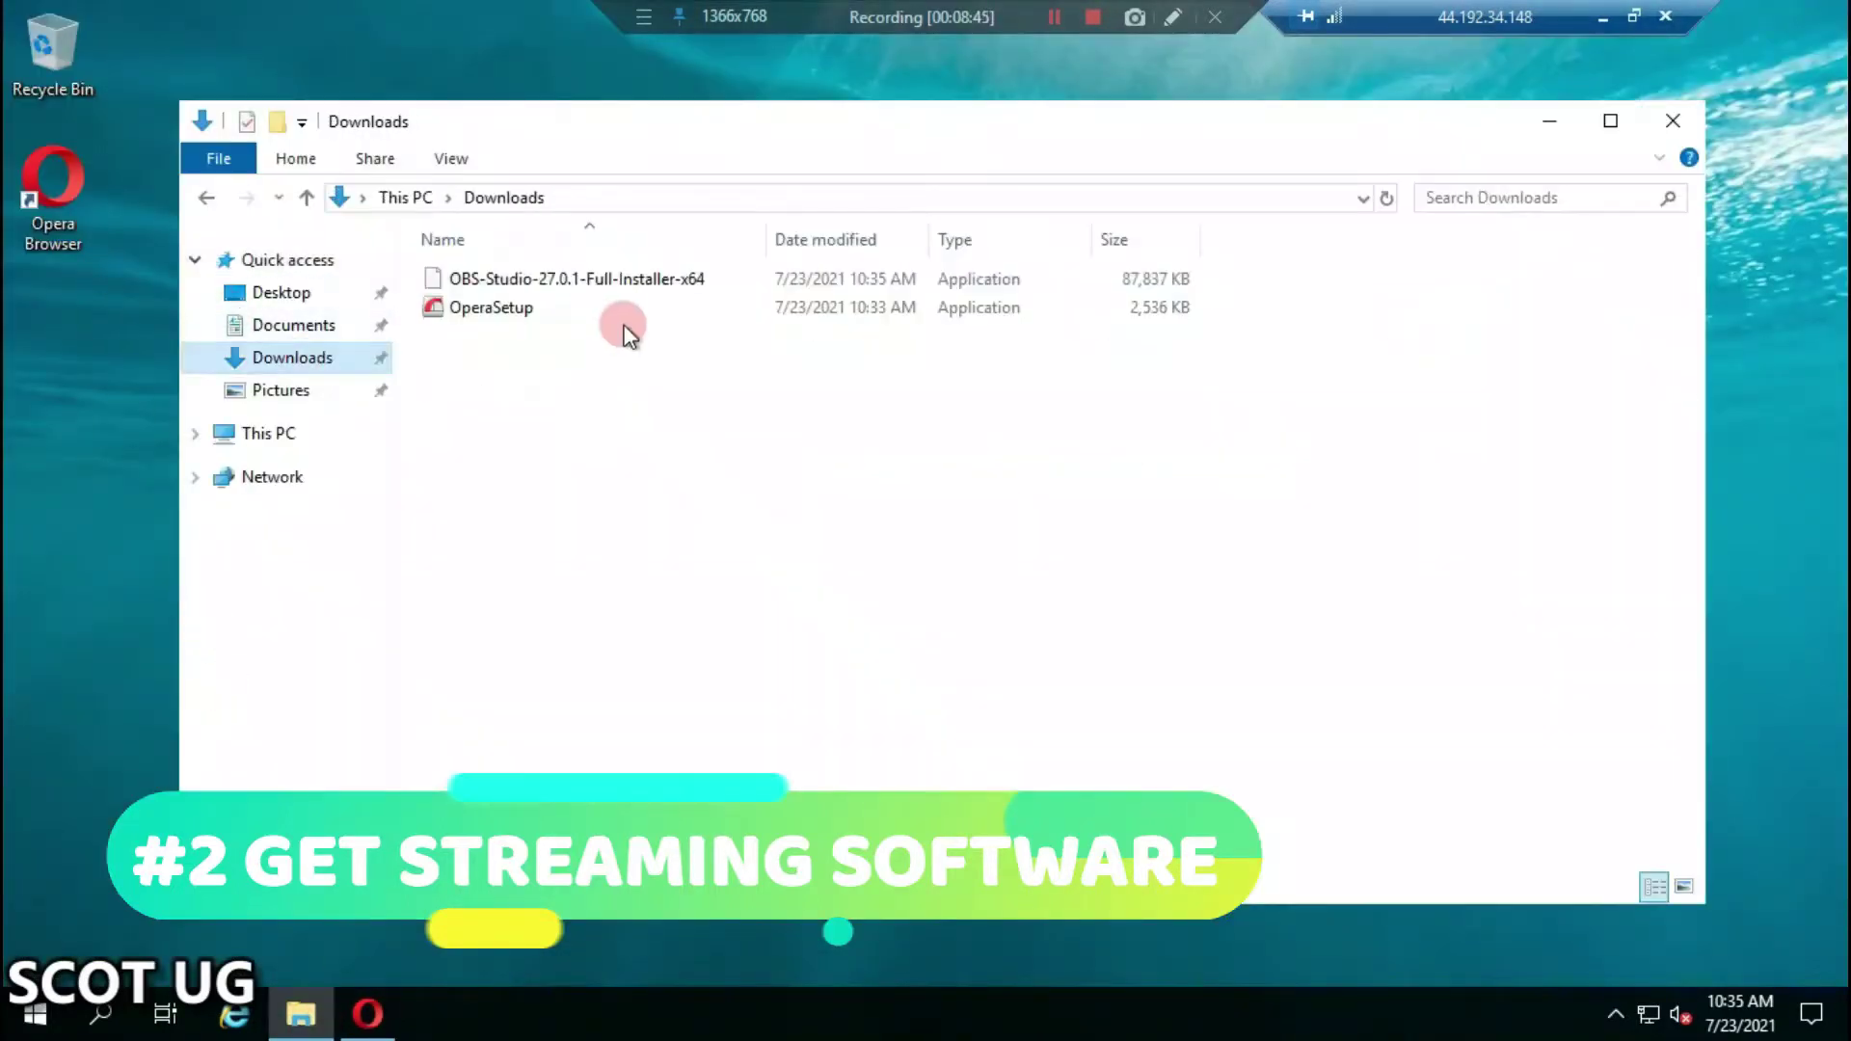
left_click(529, 278)
right_click(528, 278)
left_click(632, 328)
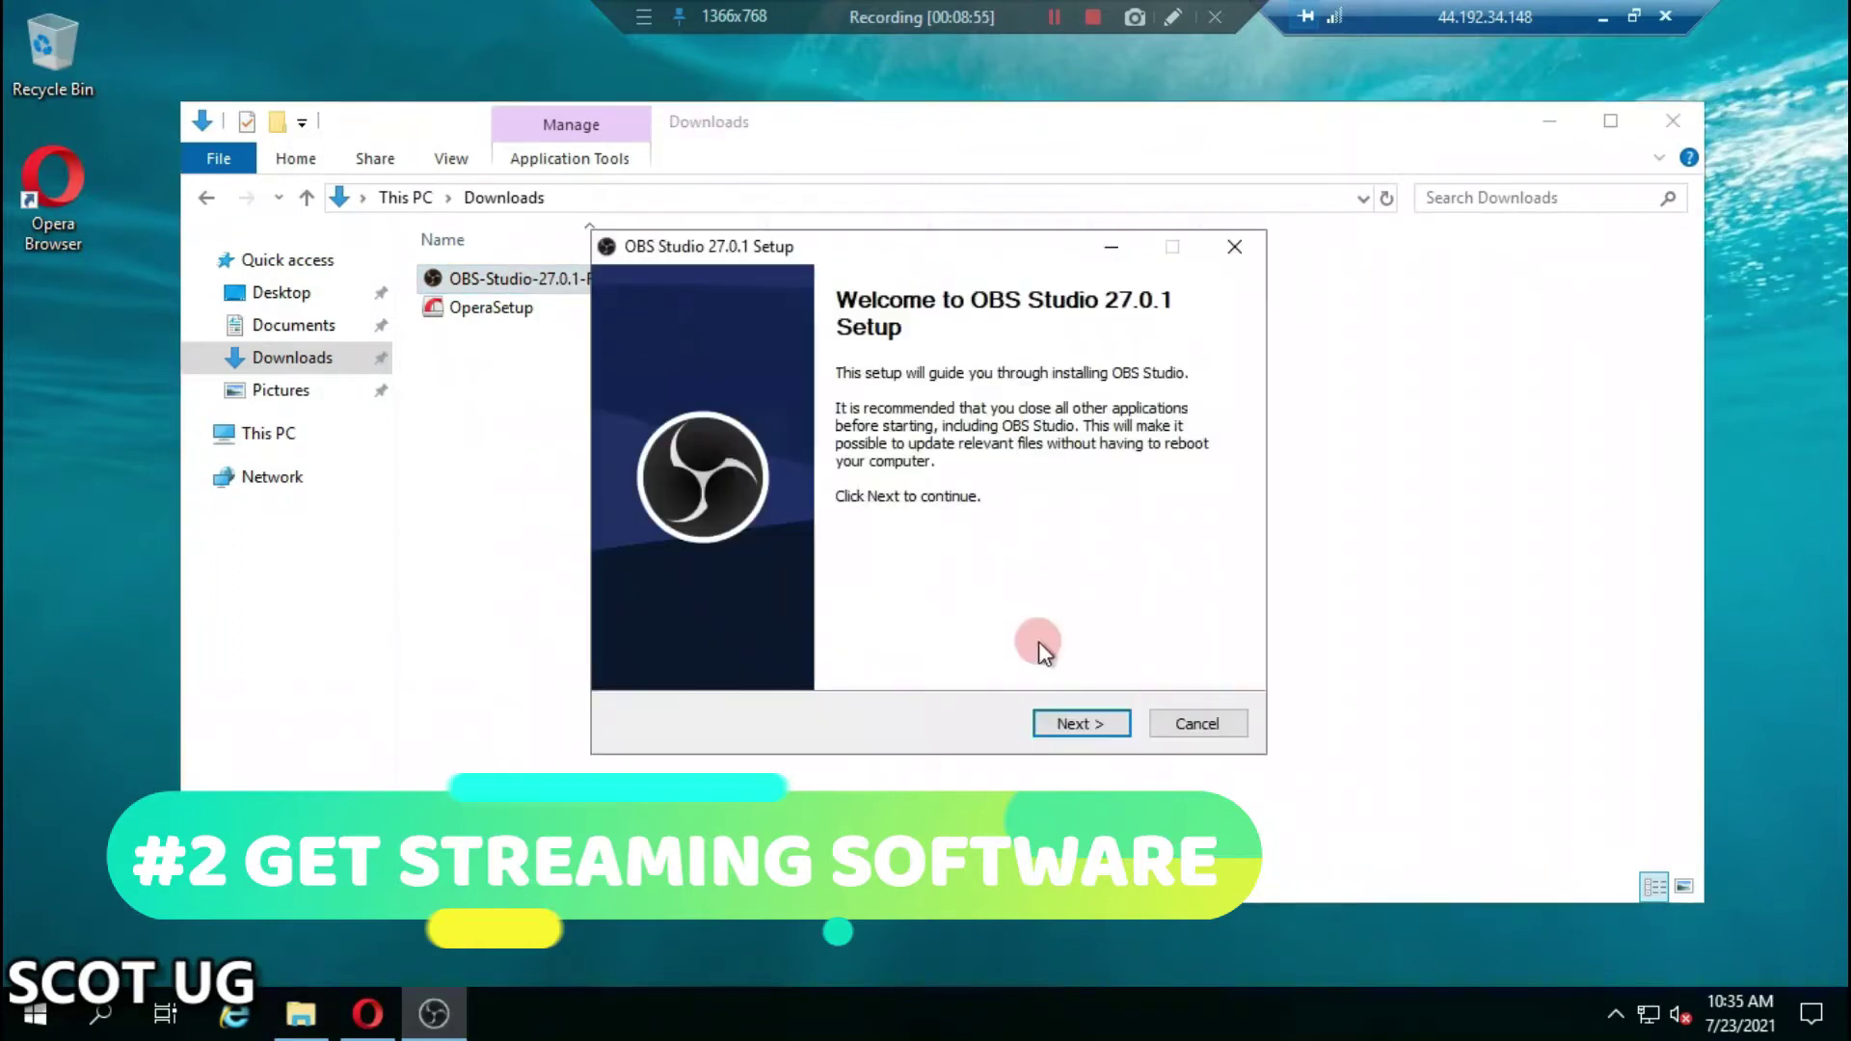
Install OBS Studio 27.0.1 with the default setup options, close the Downloads window and refresh the desktop
left_click(1078, 723)
left_click(1666, 123)
left_click(1105, 733)
left_click(1105, 733)
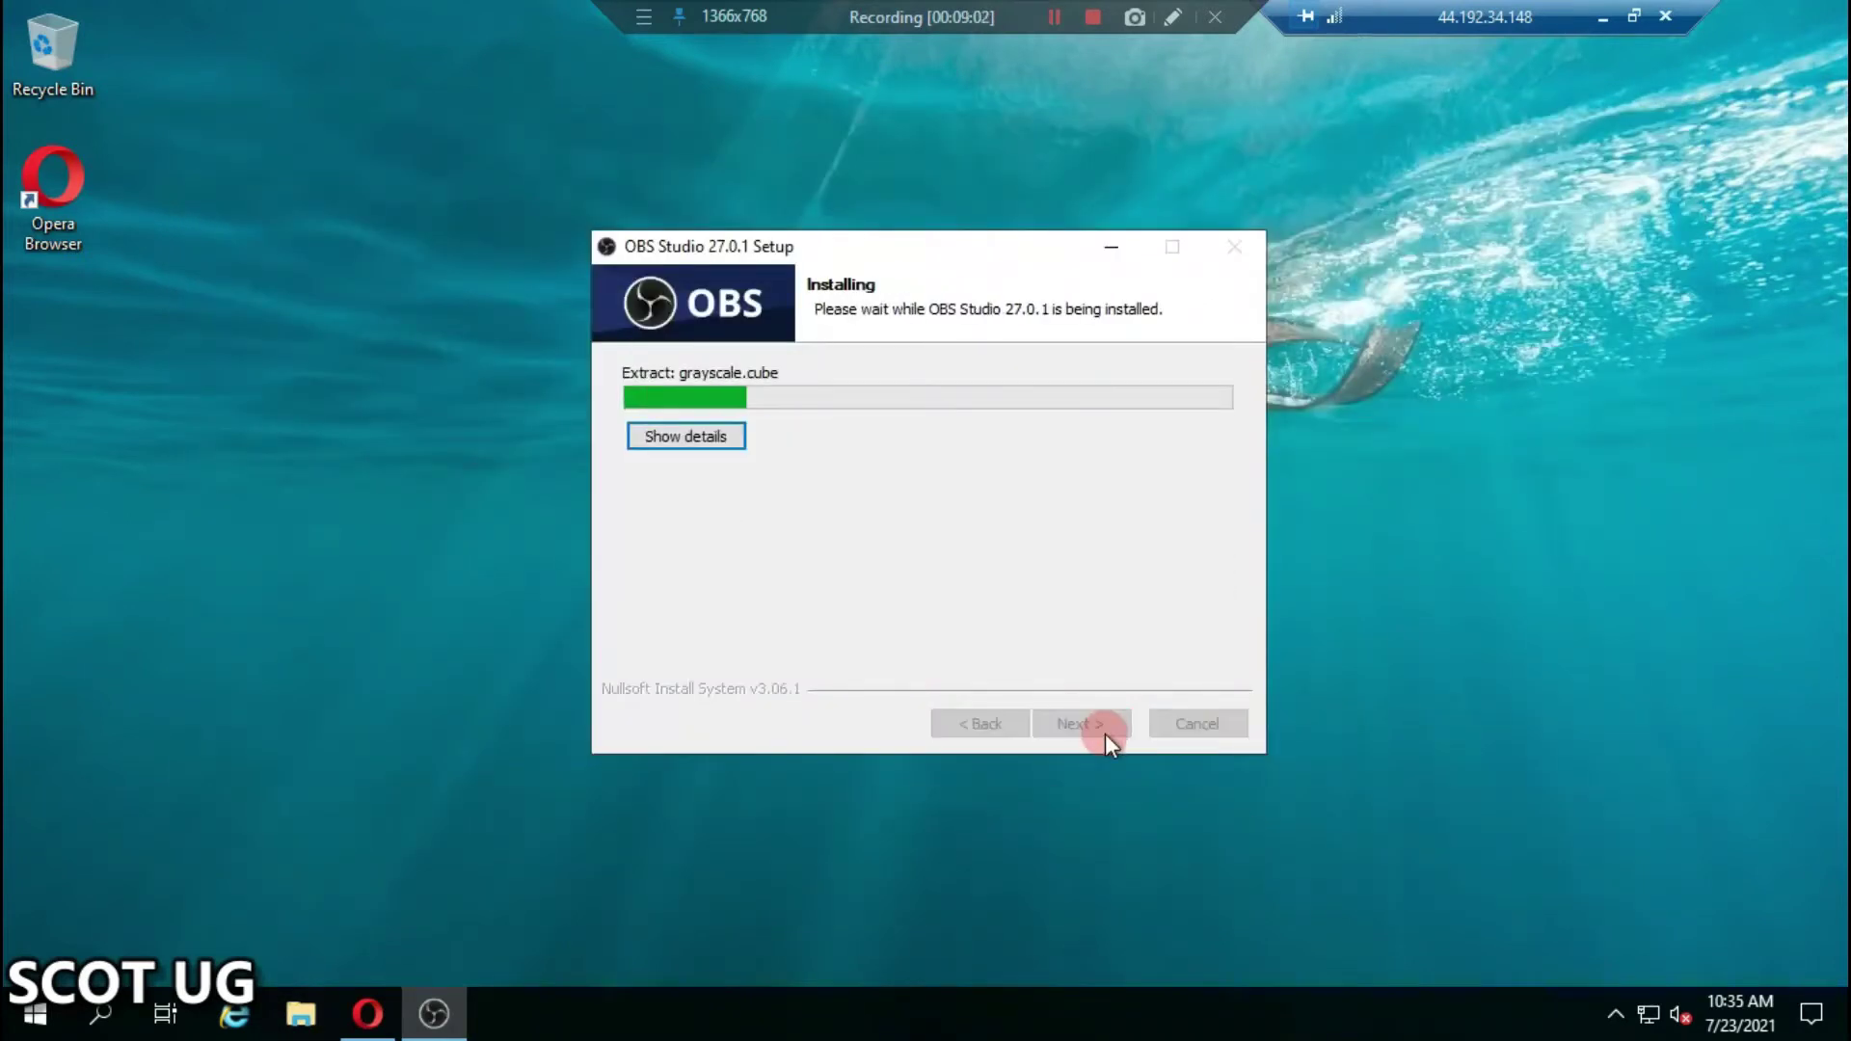
right_click(1485, 273)
left_click(1570, 357)
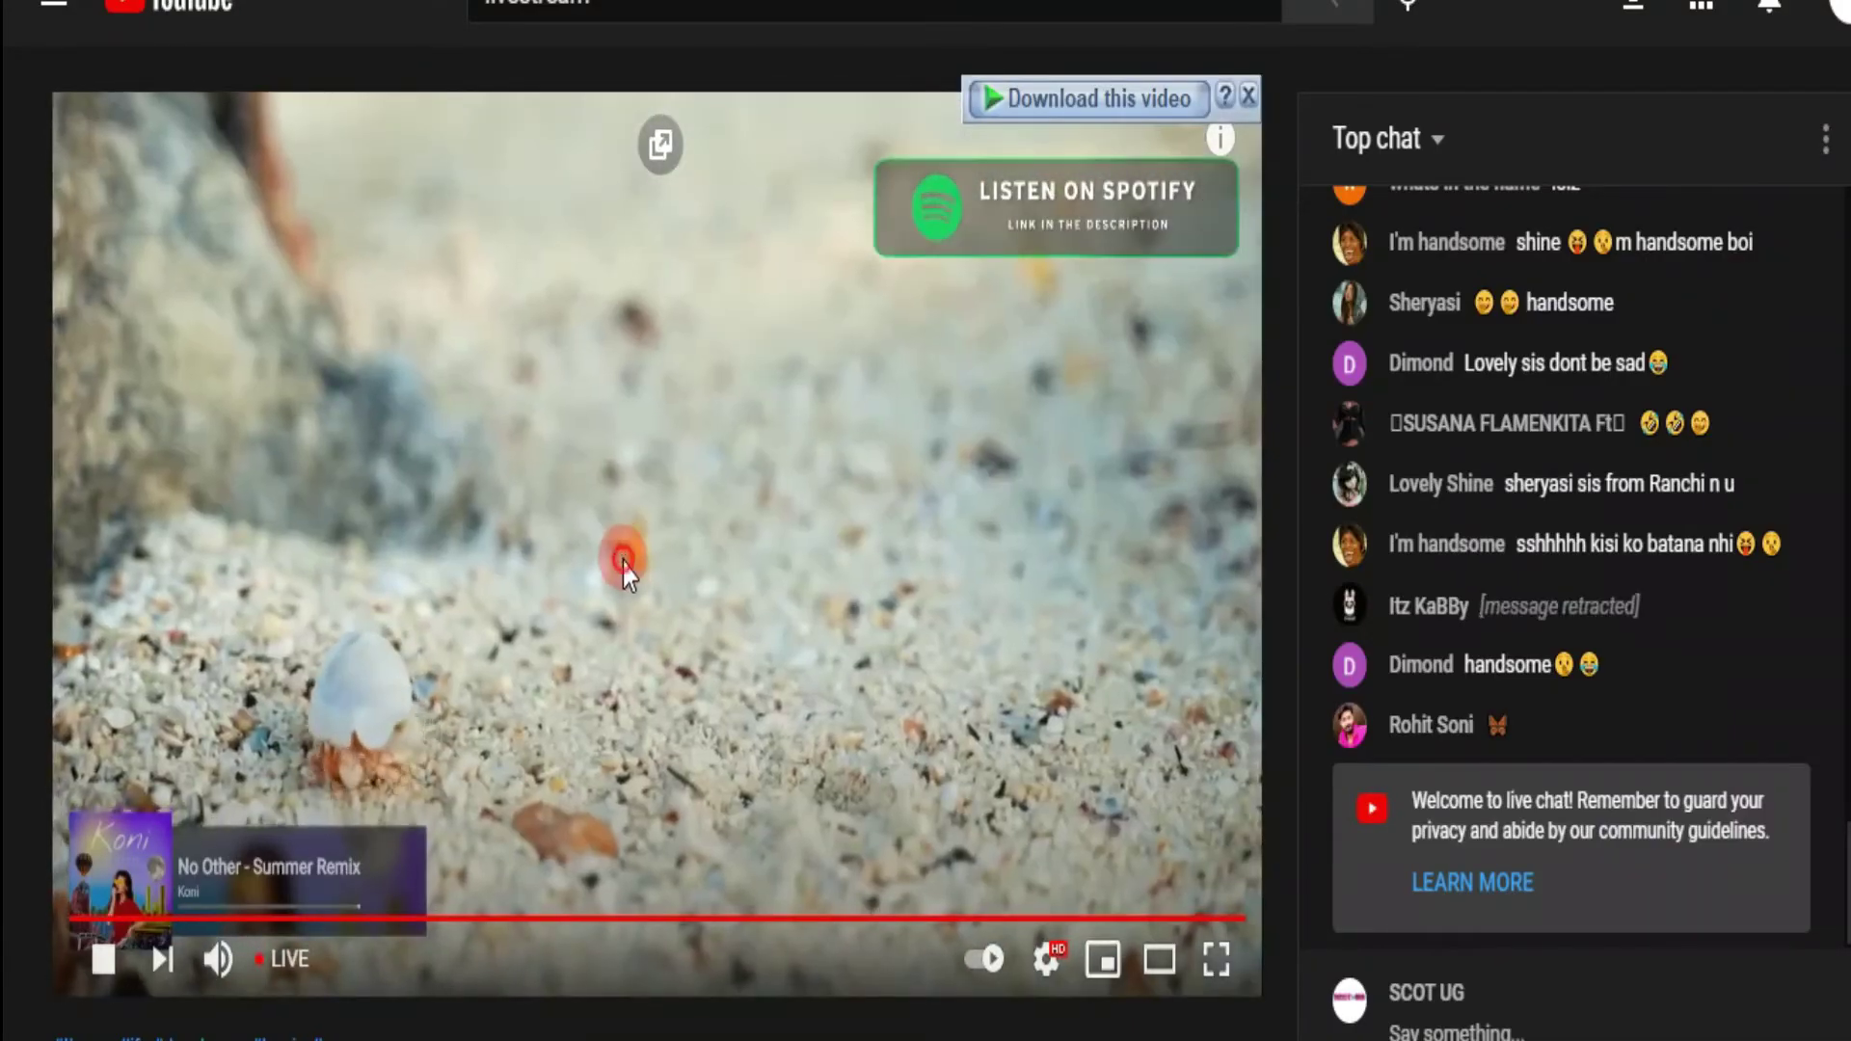
left_click(623, 564)
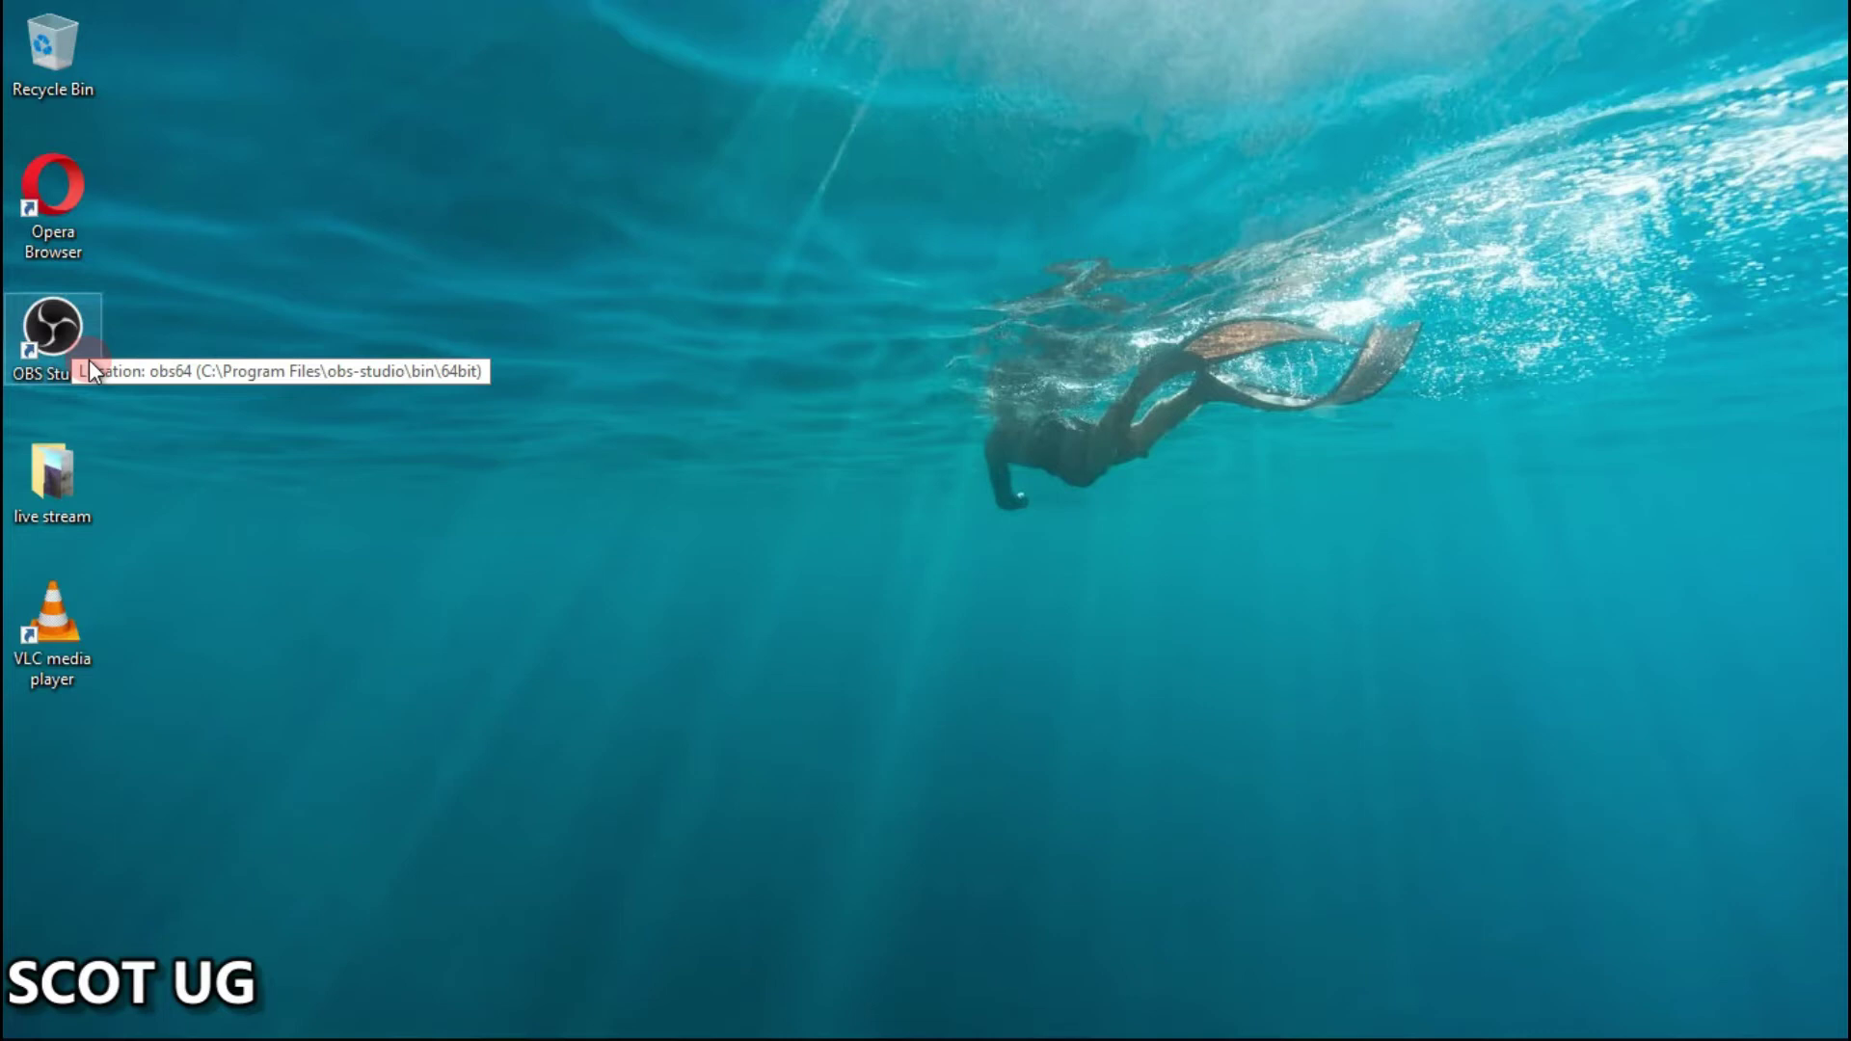
Open the Opera browser, view the Pexels home page with its free stock media, and cancel the repeated VLC download
double_click(65, 201)
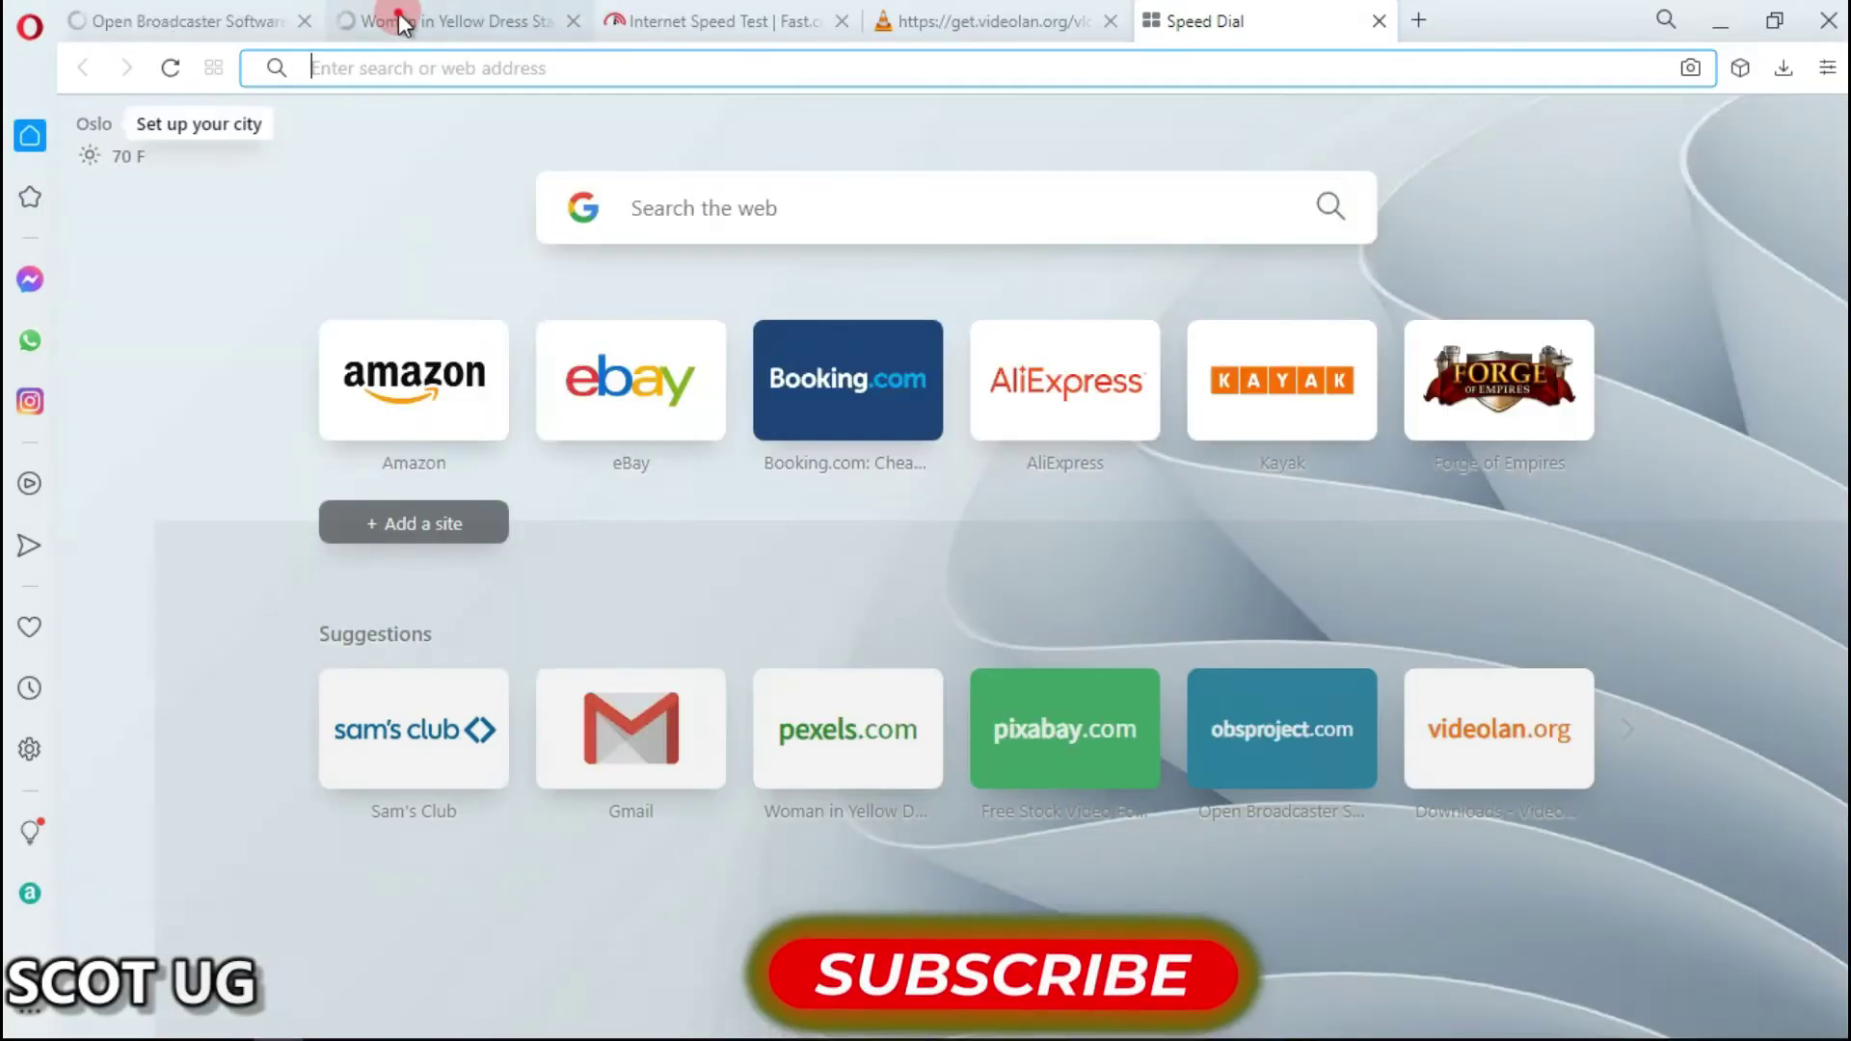
left_click(400, 21)
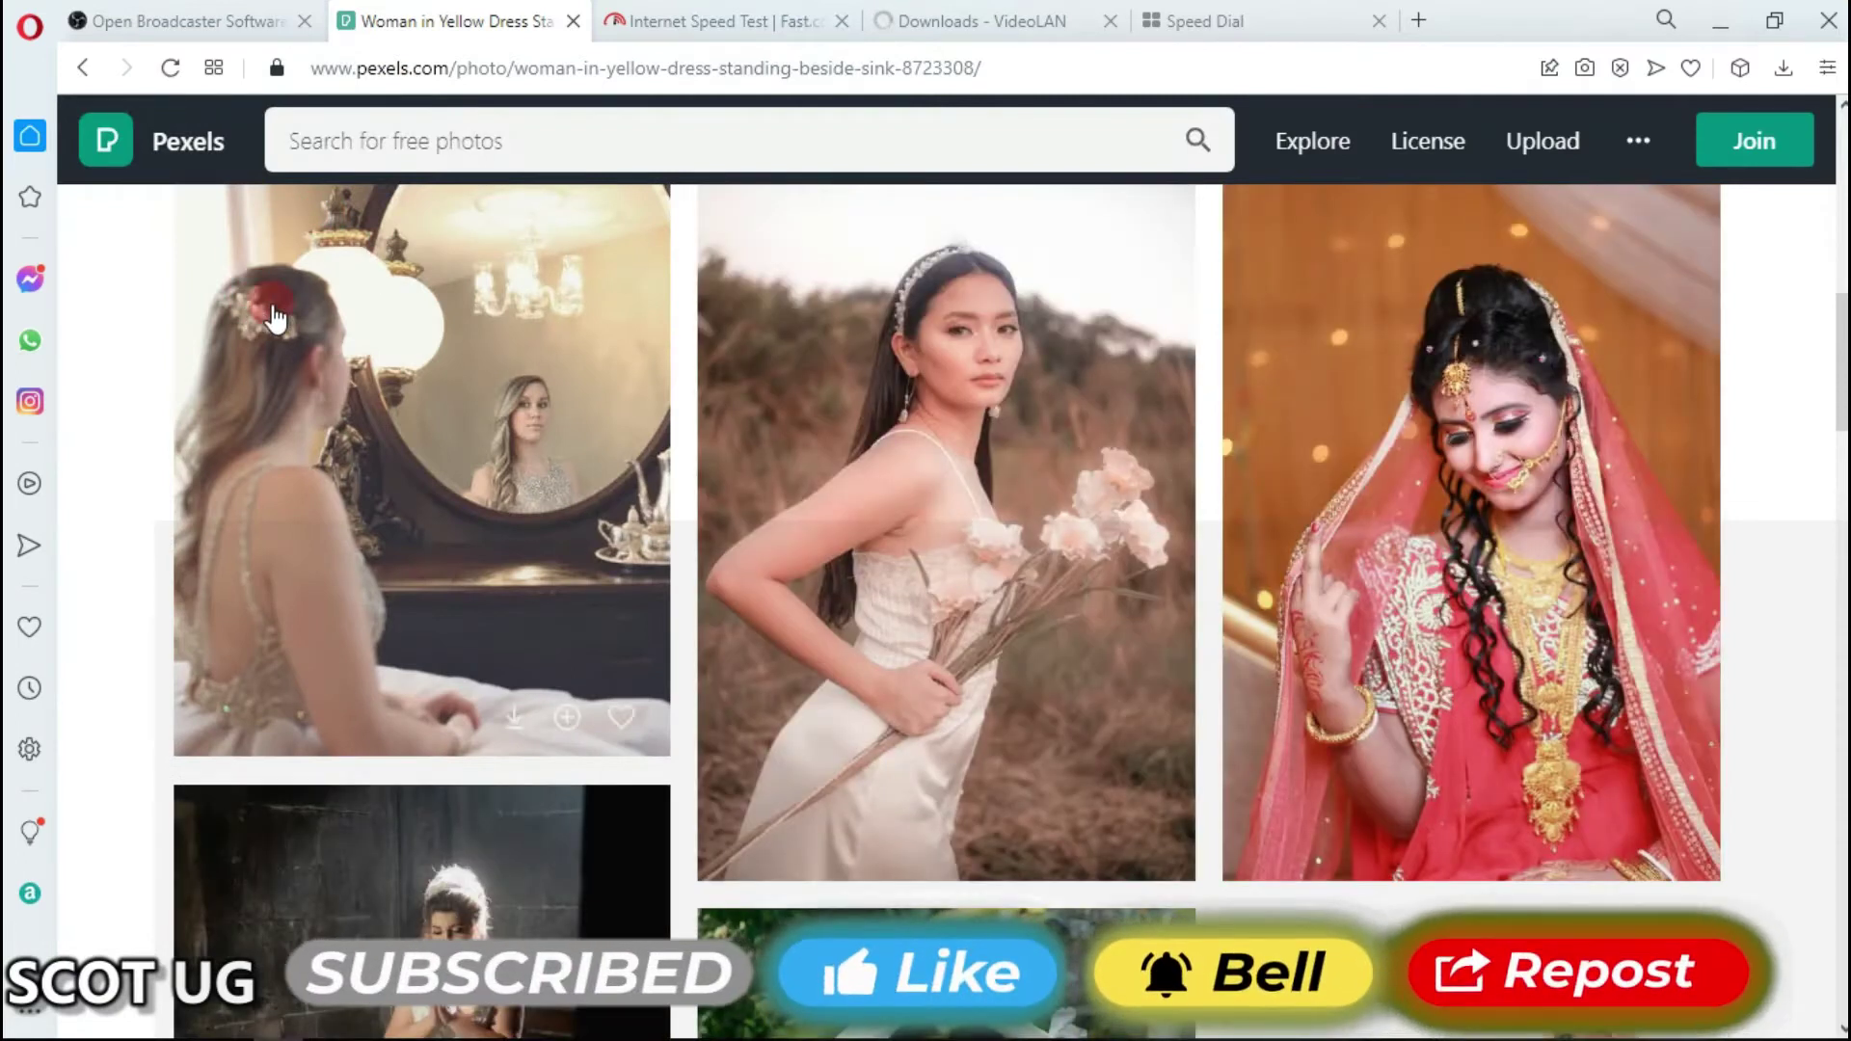
scroll(193, 301, "up", 5)
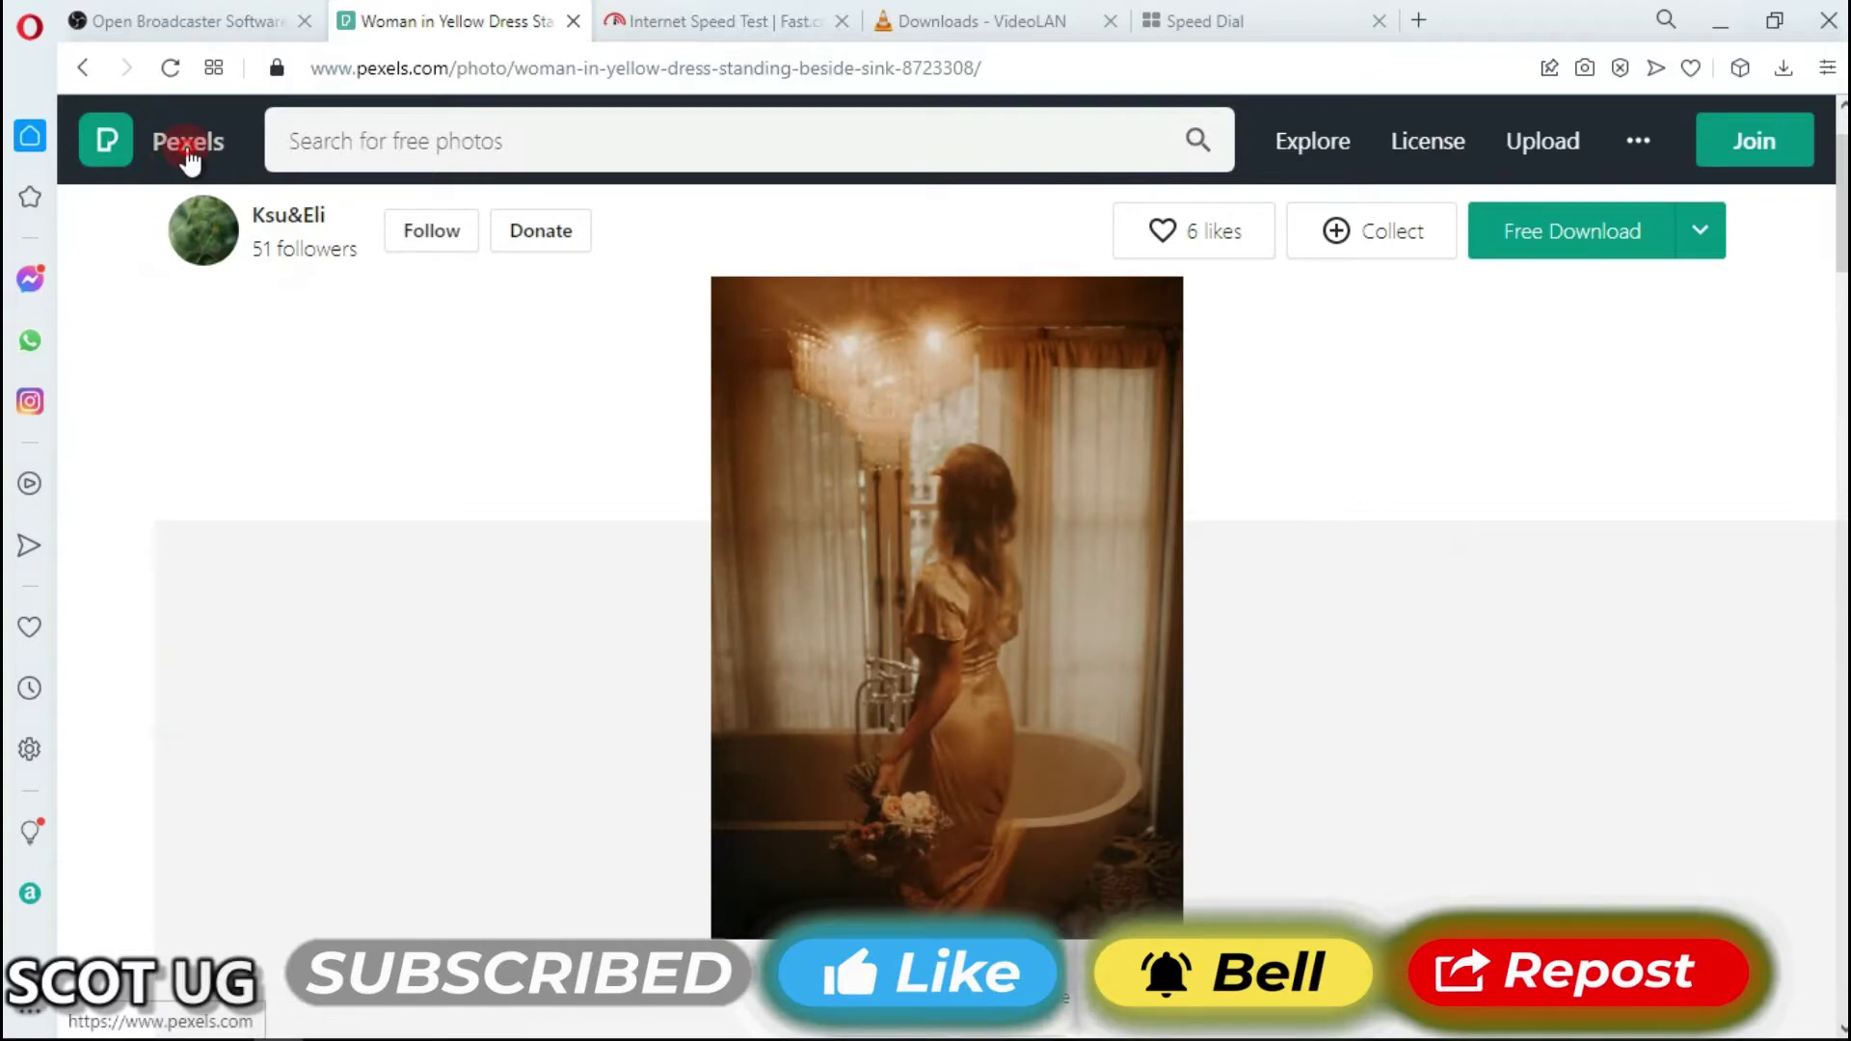
left_click(189, 155)
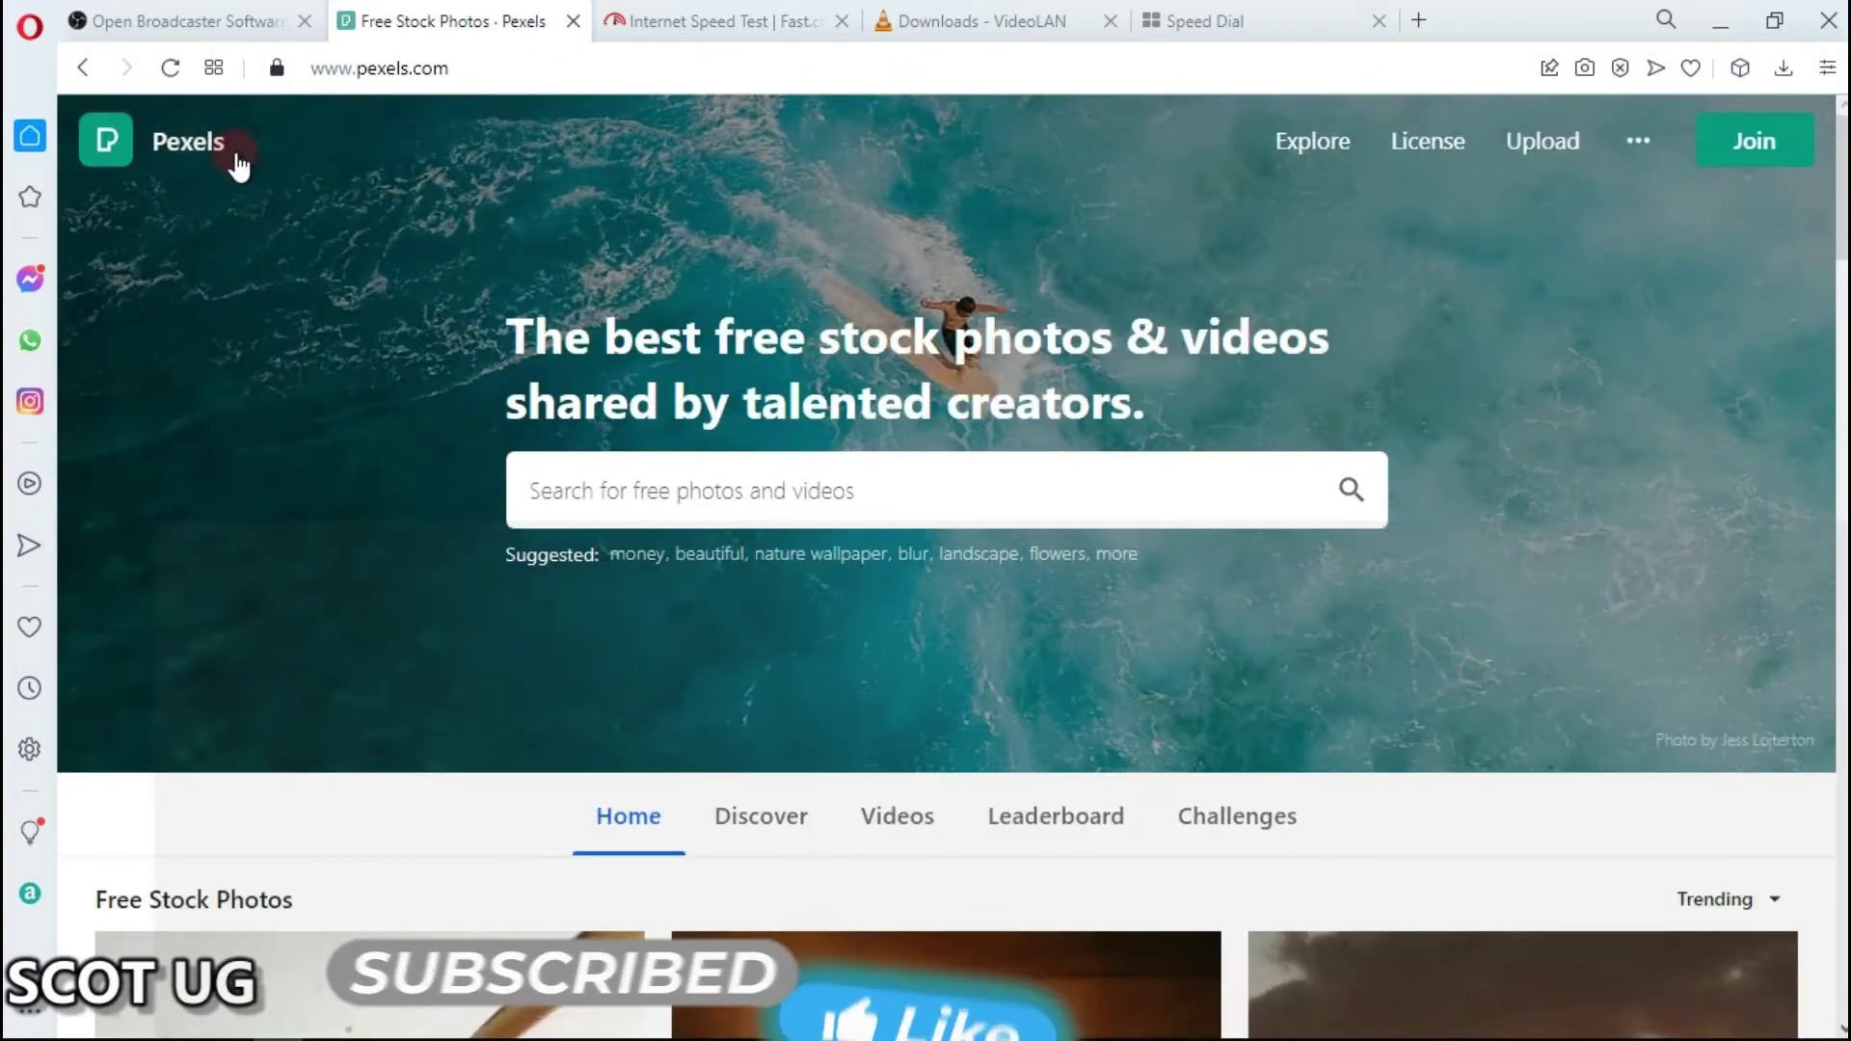
scroll(310, 463, "down", 4)
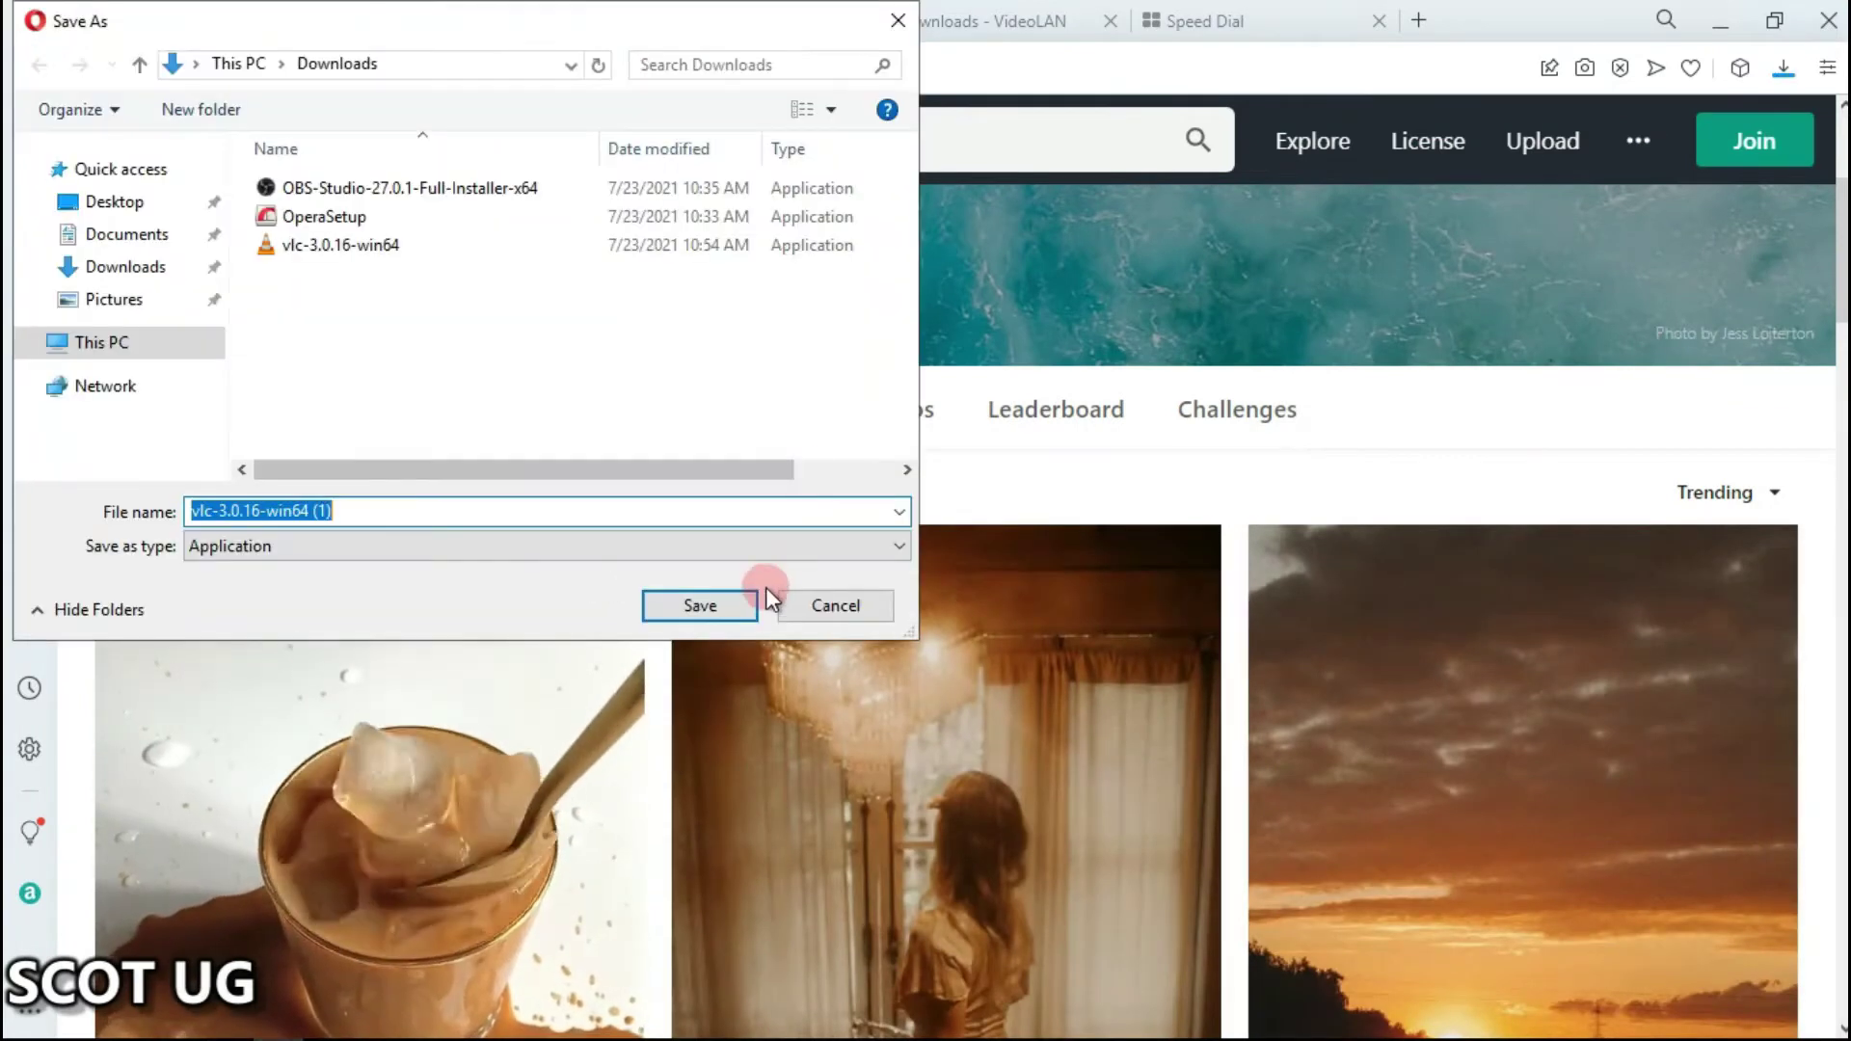
left_click(831, 605)
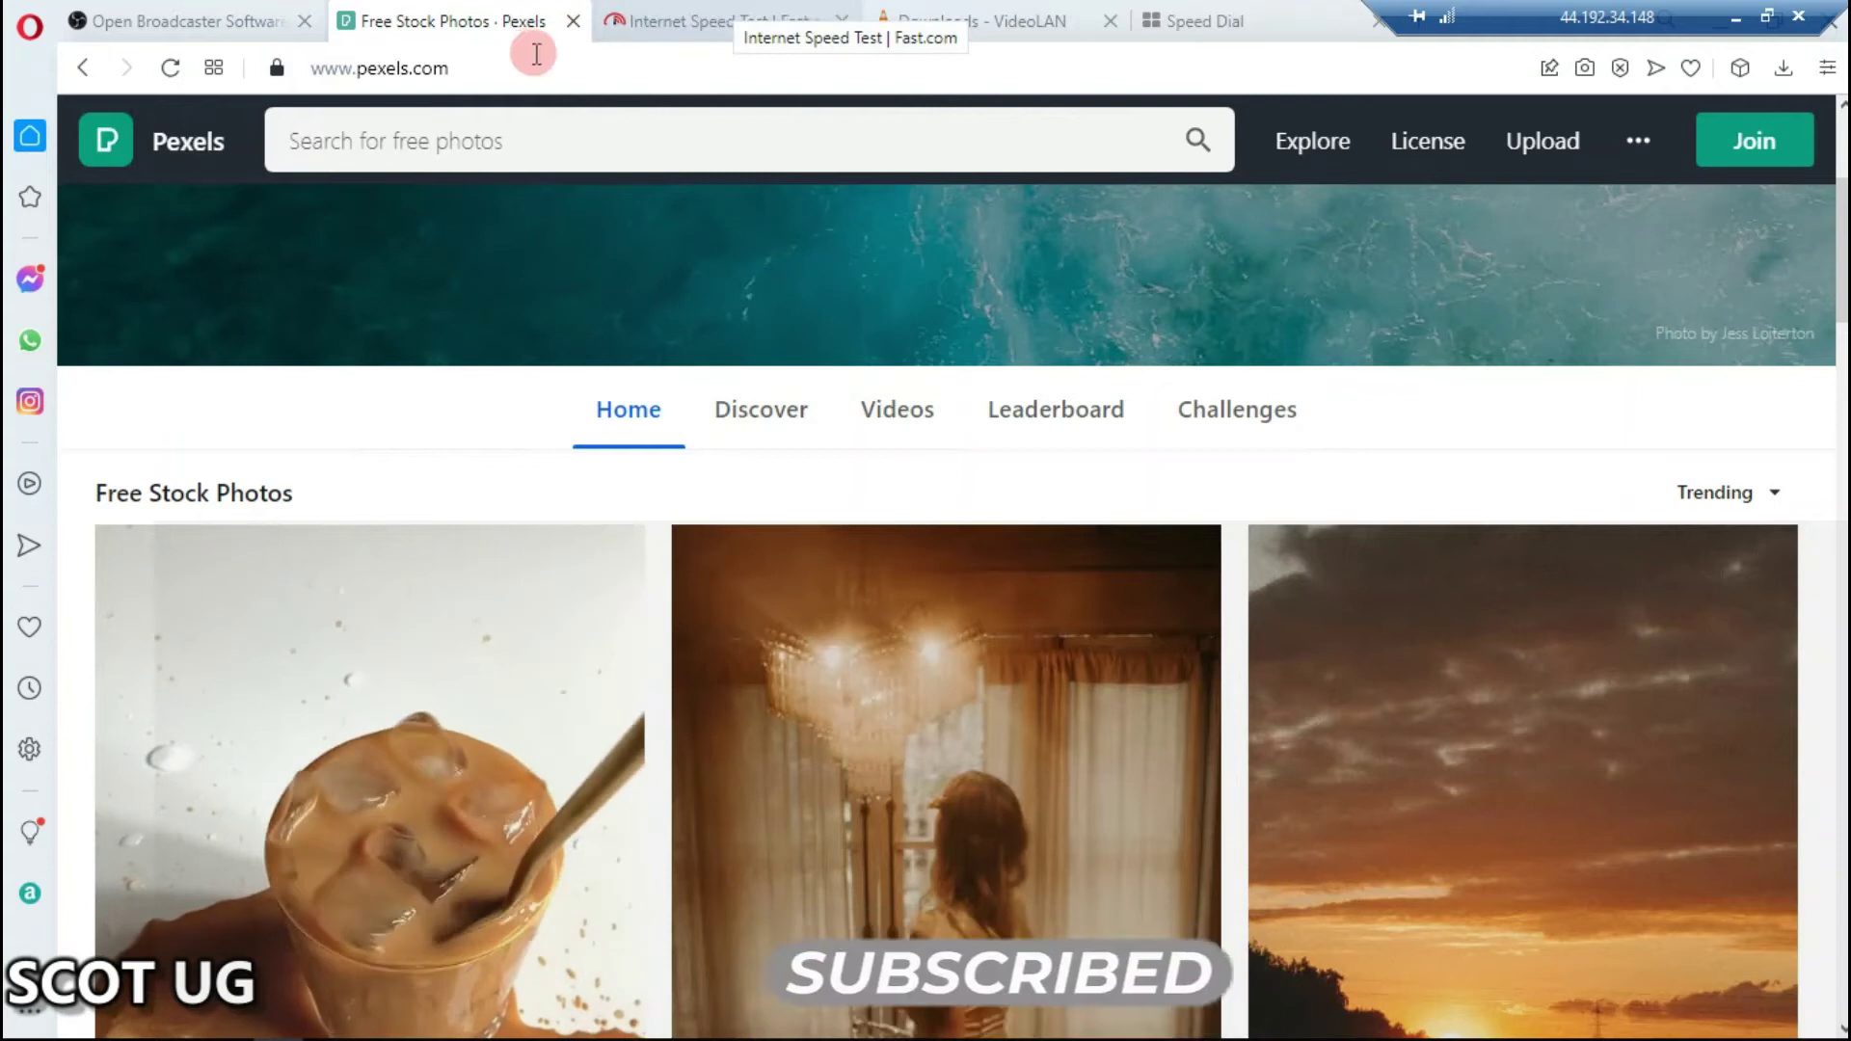
Measure the remote machine's internet speed on fast.com
left_click(687, 20)
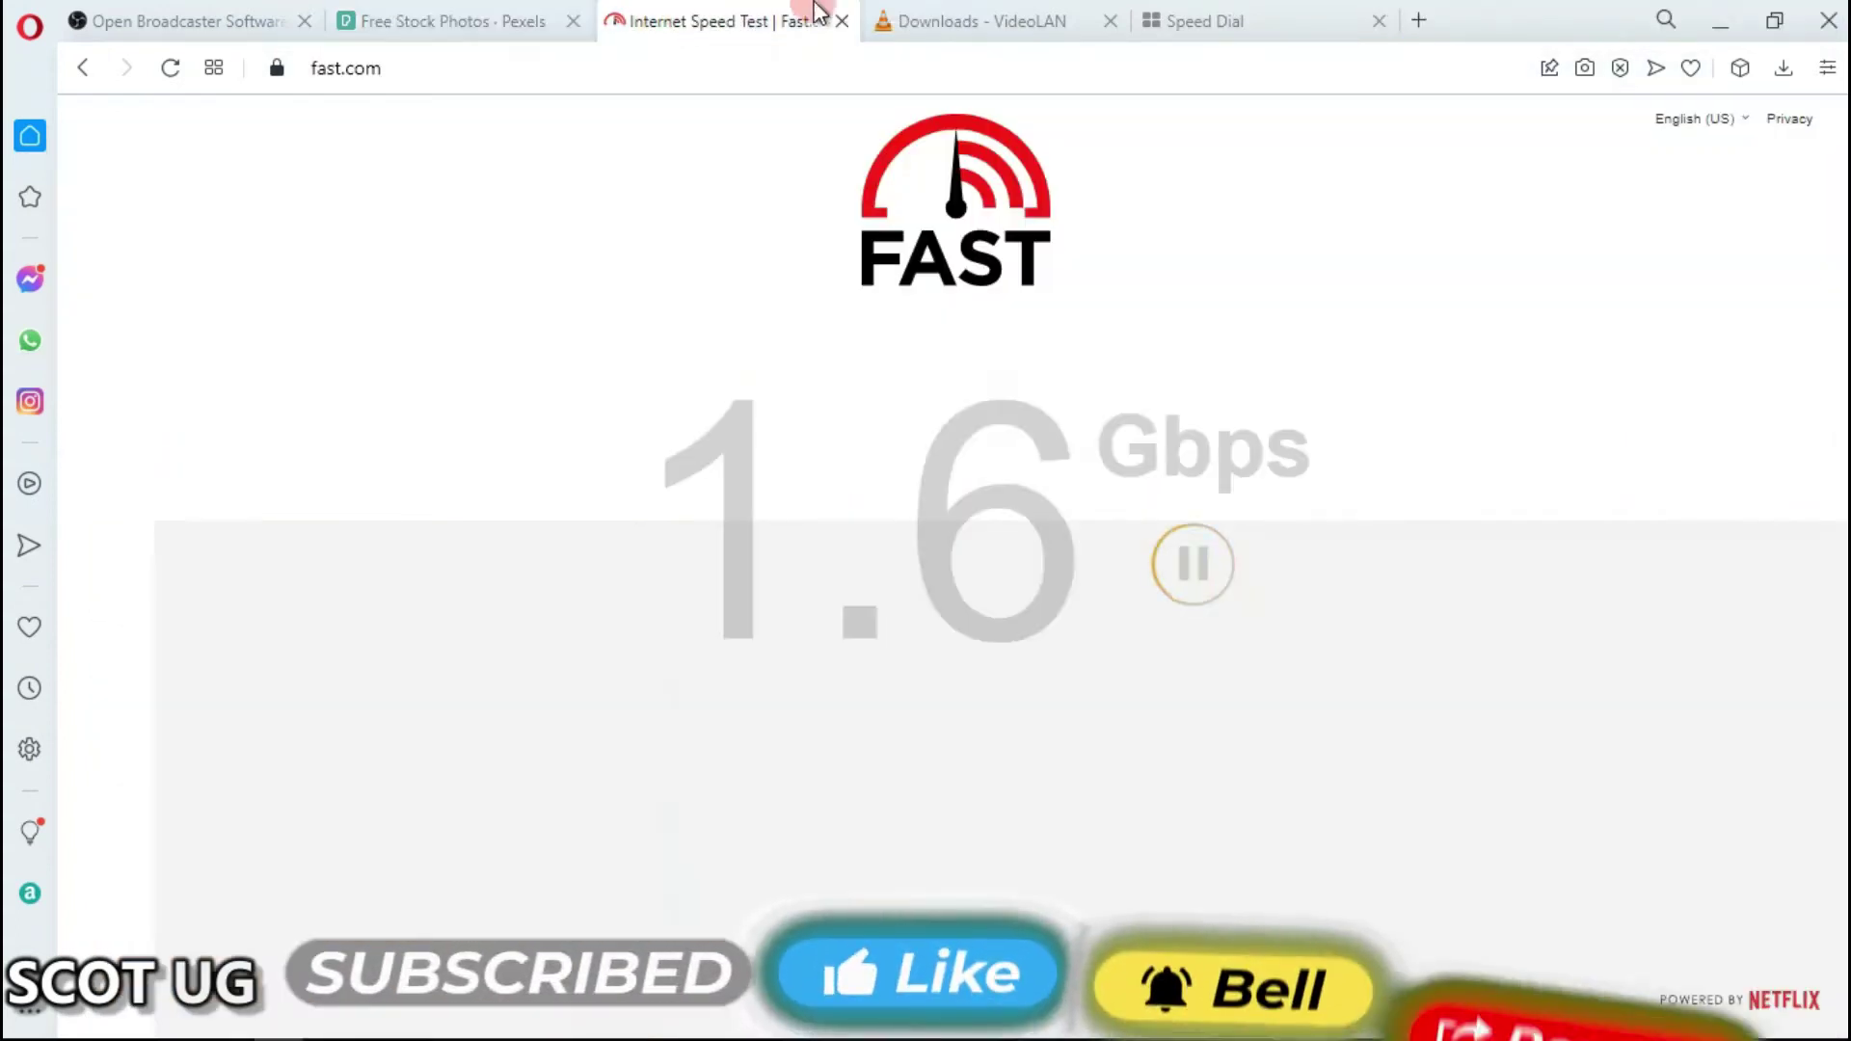
right_click(897, 11)
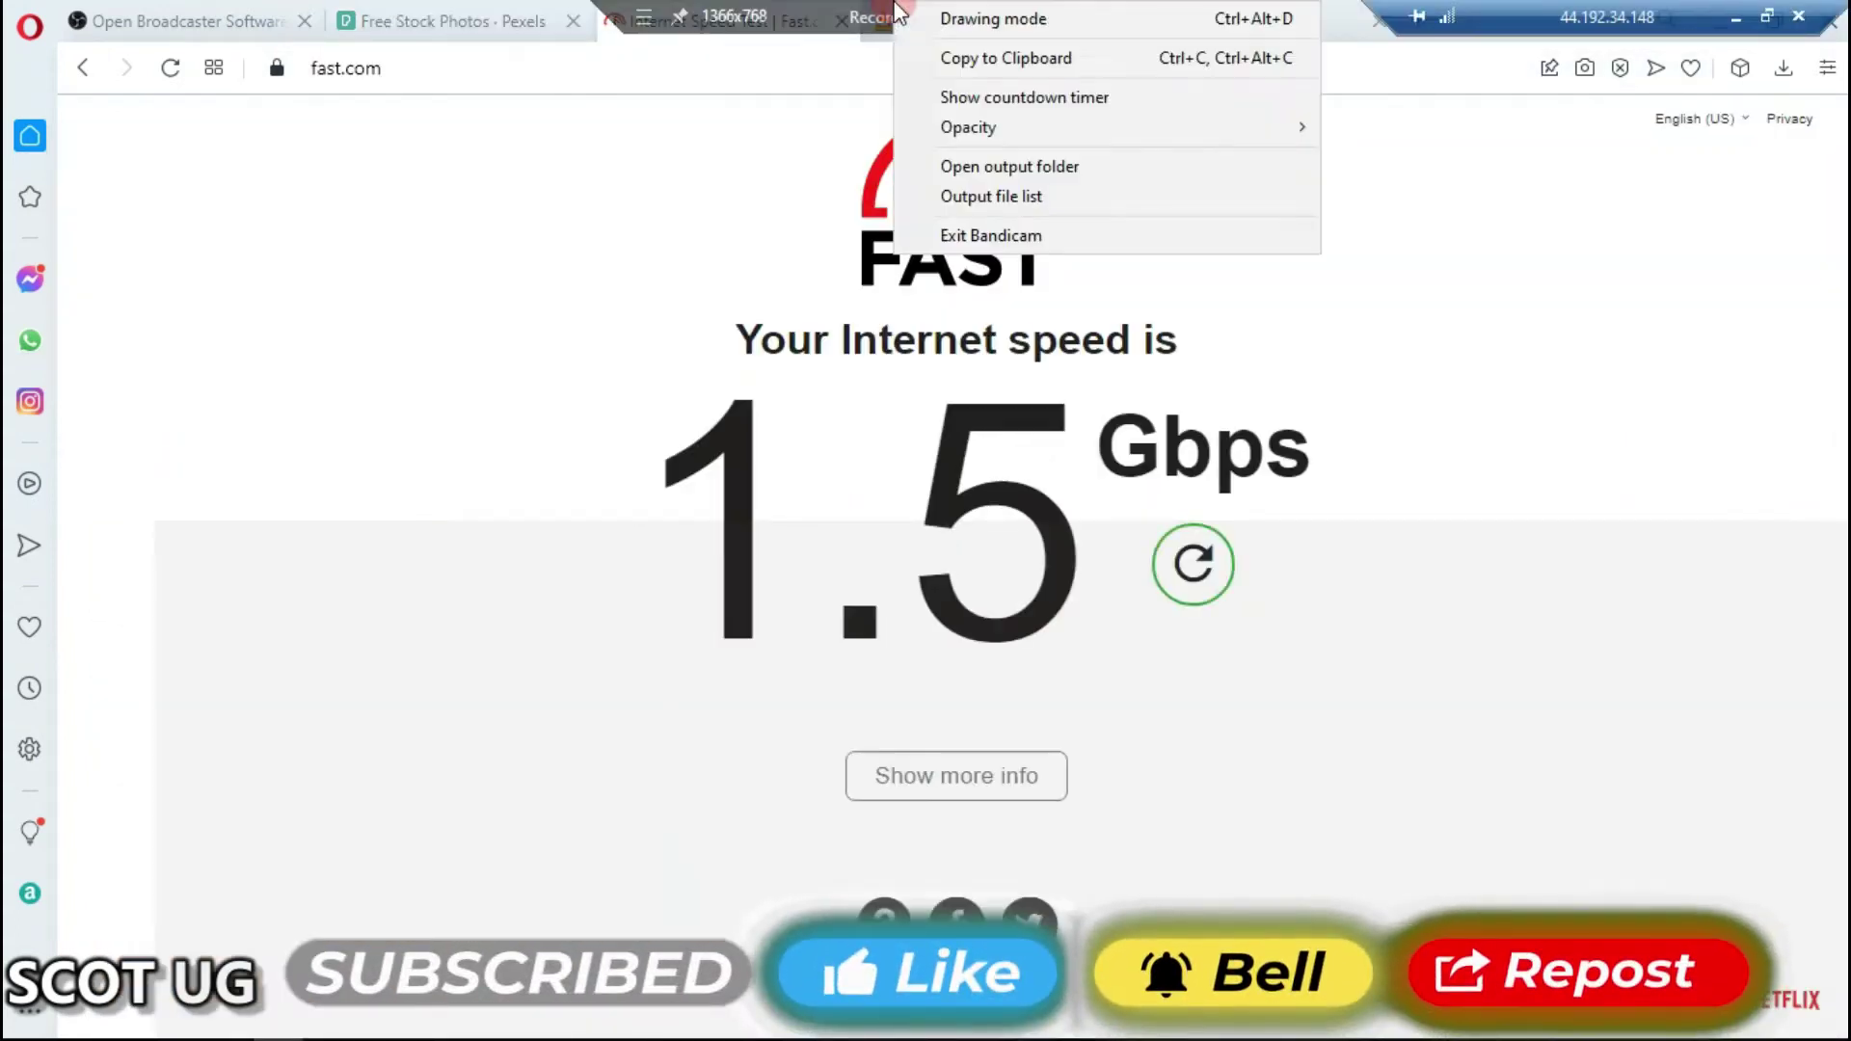
left_click(591, 223)
Search Google for pixabay, open the Pixabay site and browse its free images and videos
left_click(463, 77)
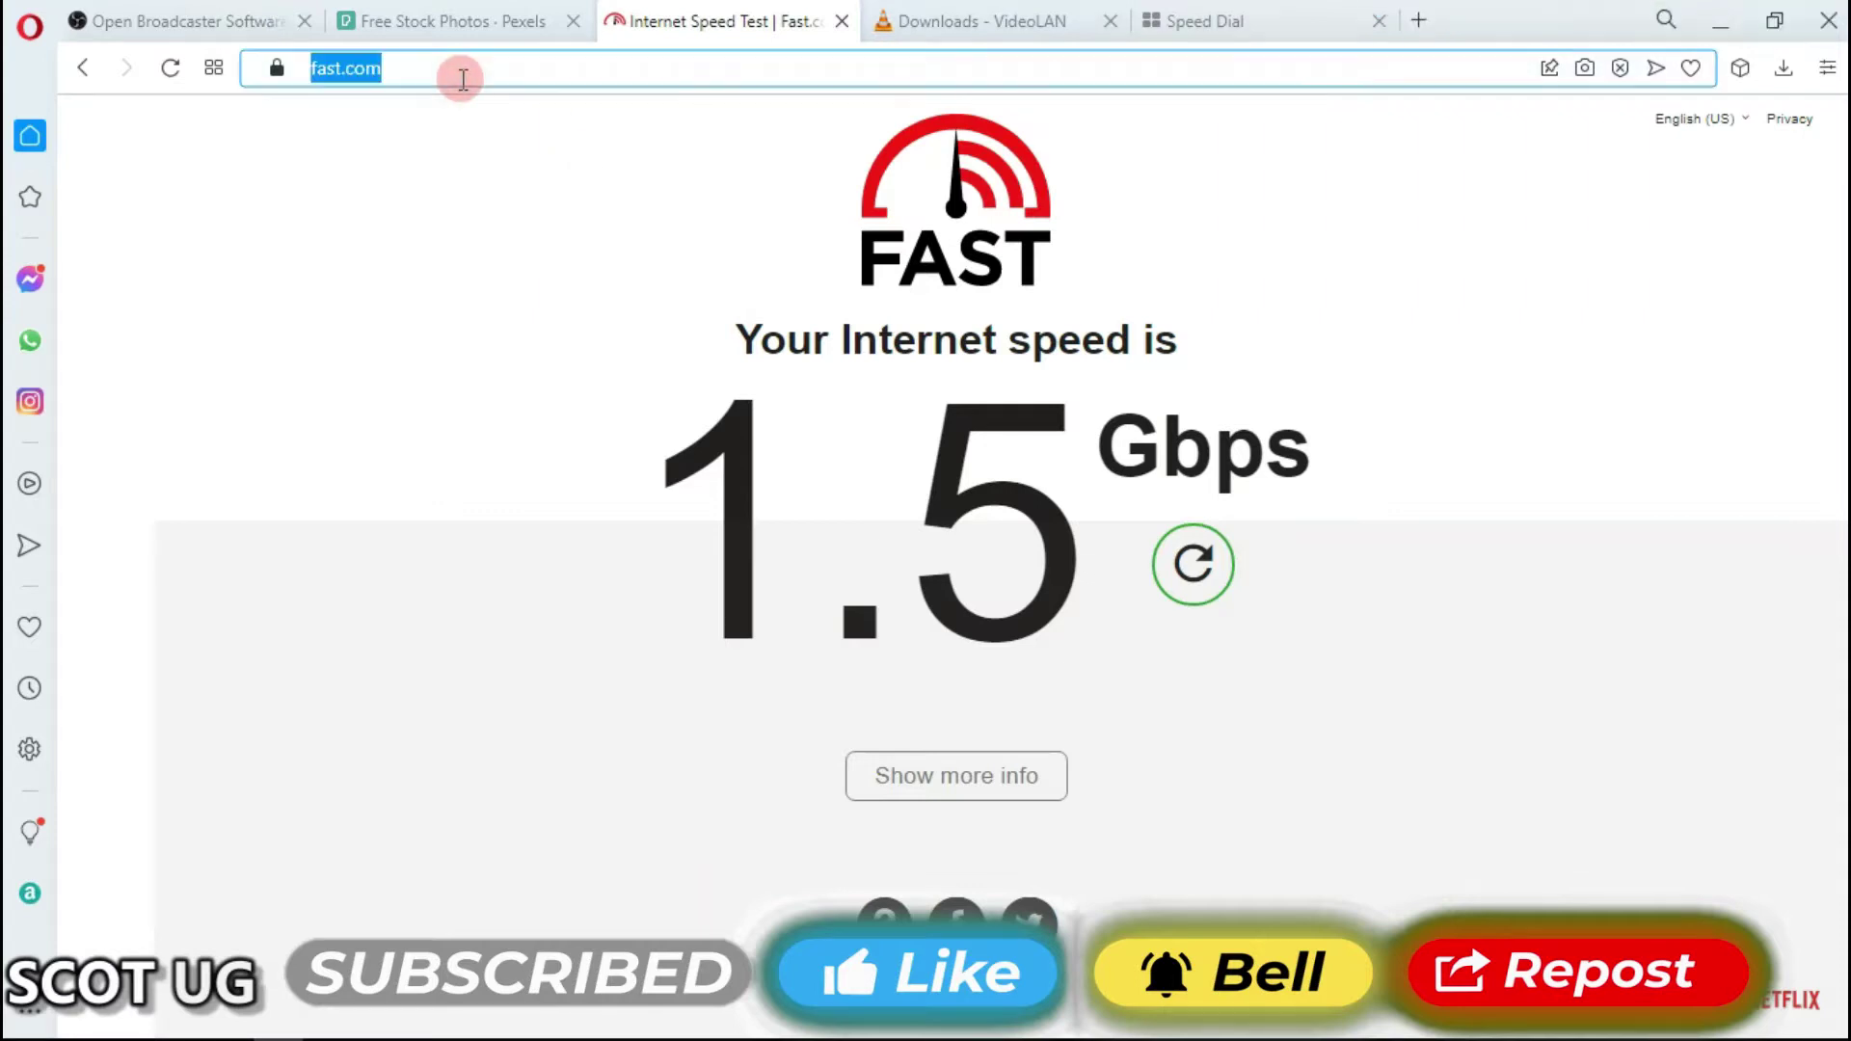
type("pixa")
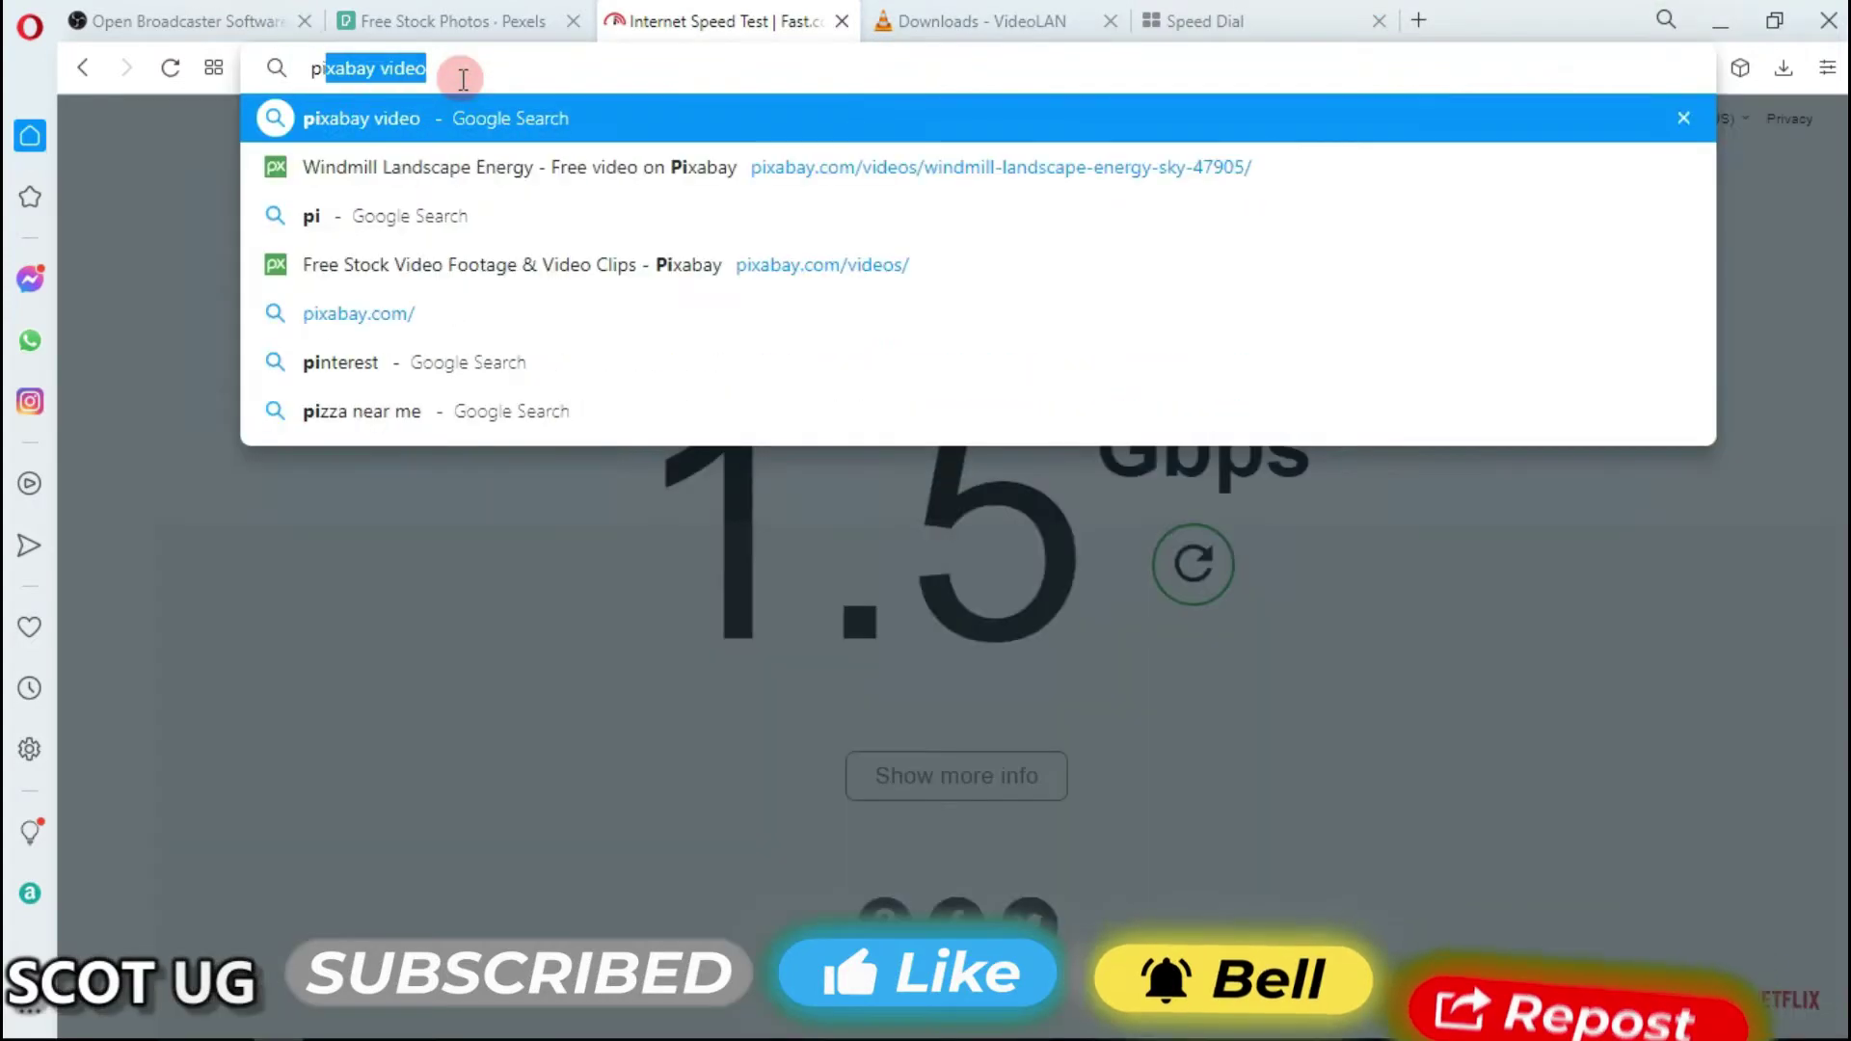
type("a")
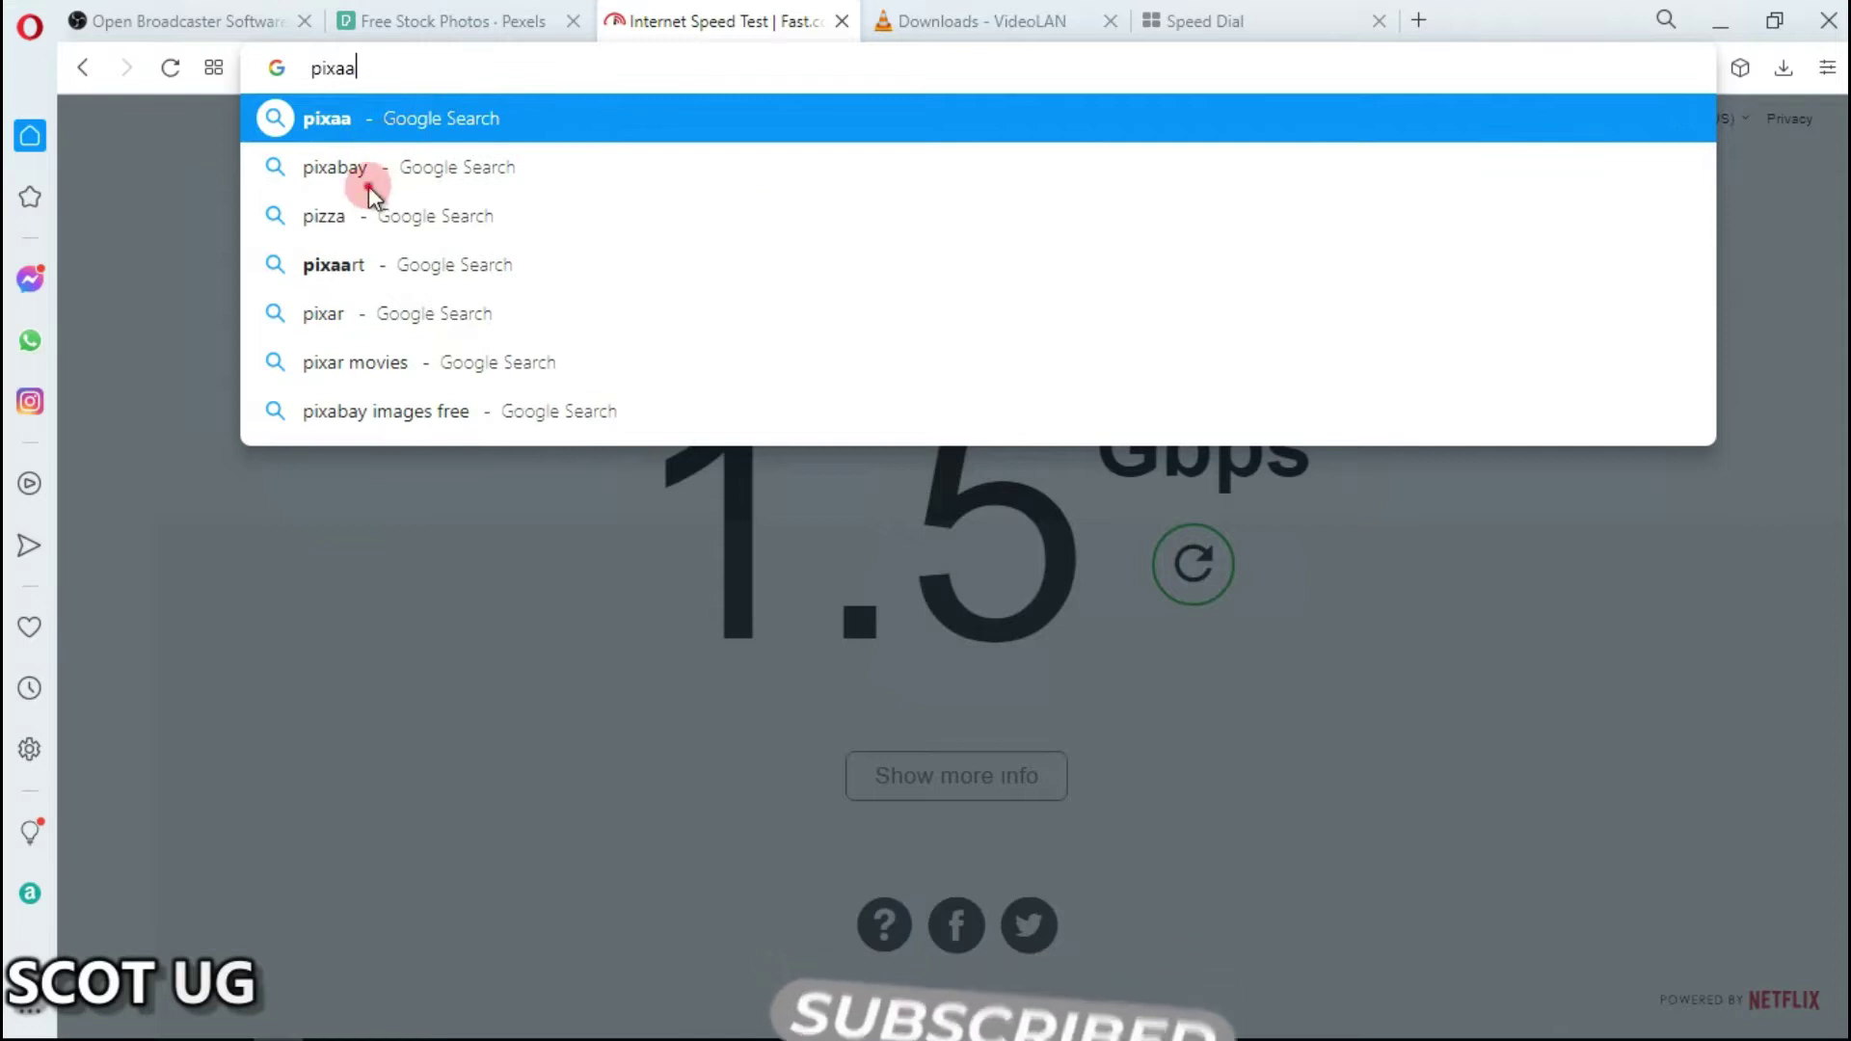
key("BackSpace")
type("bay")
key("Return")
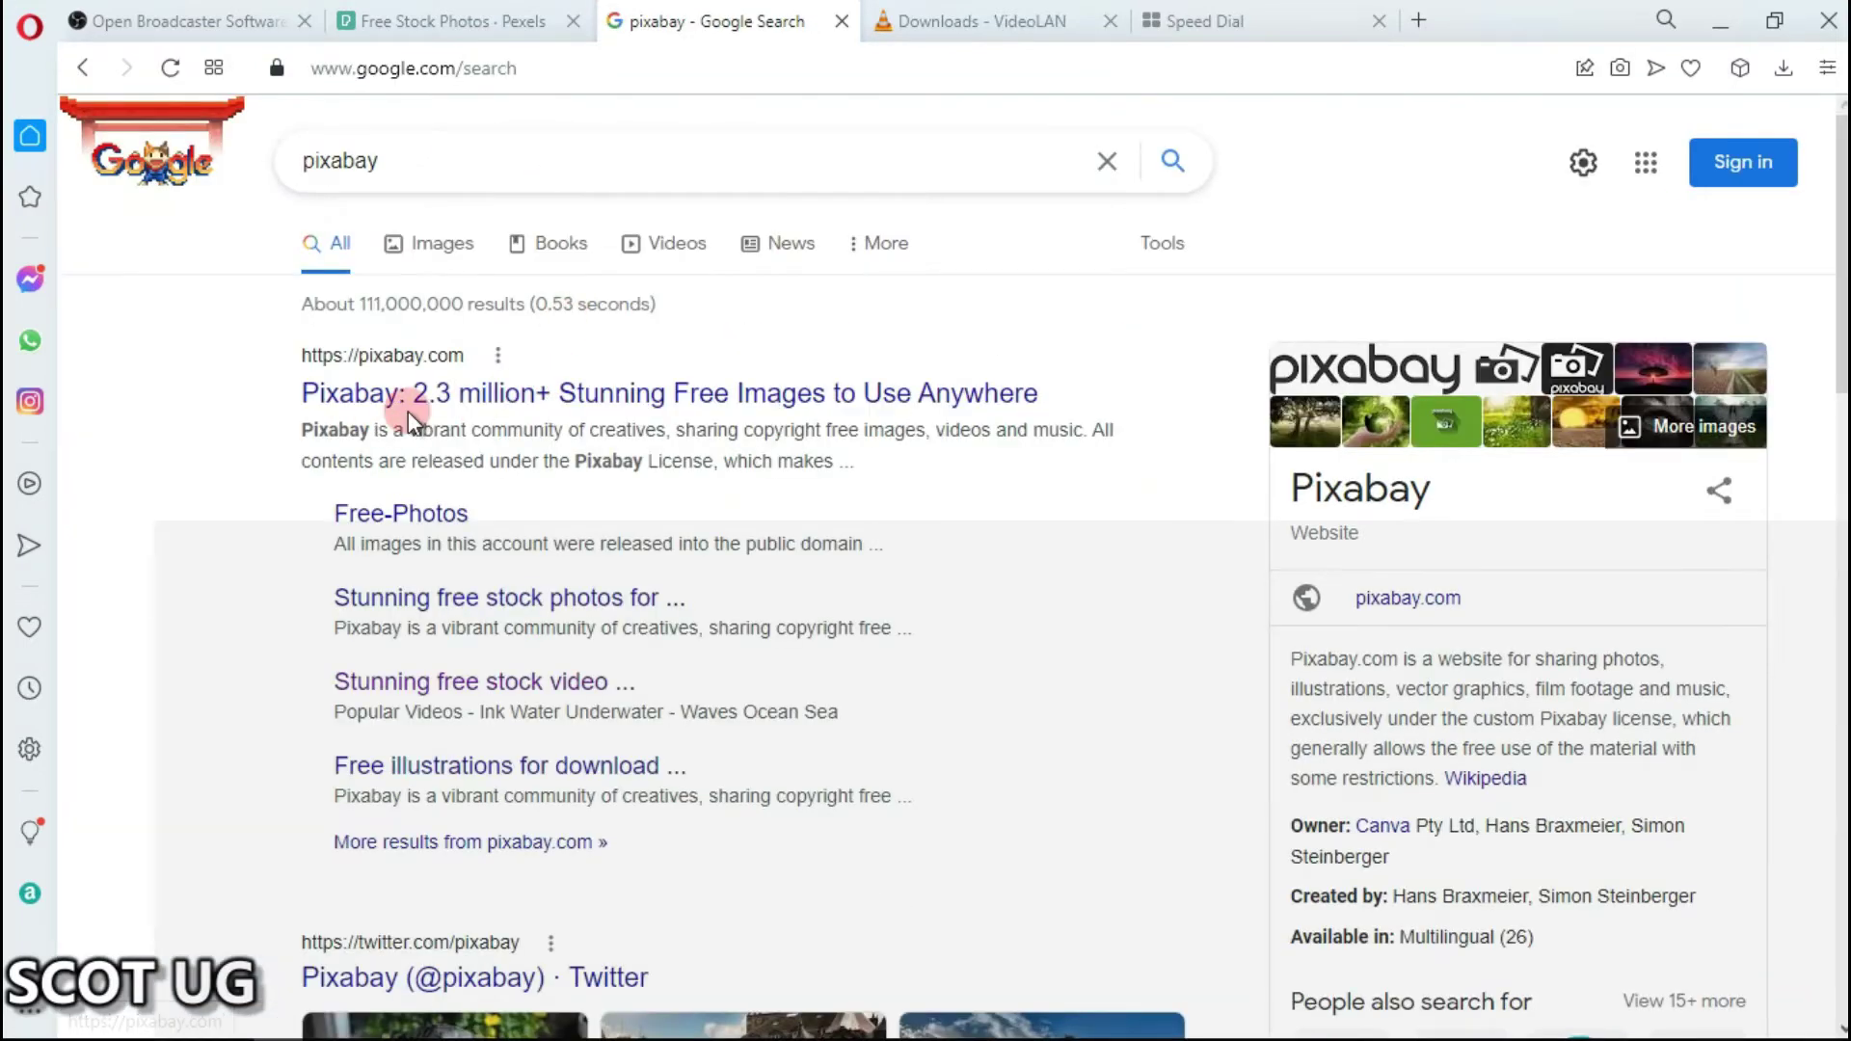
left_click(429, 393)
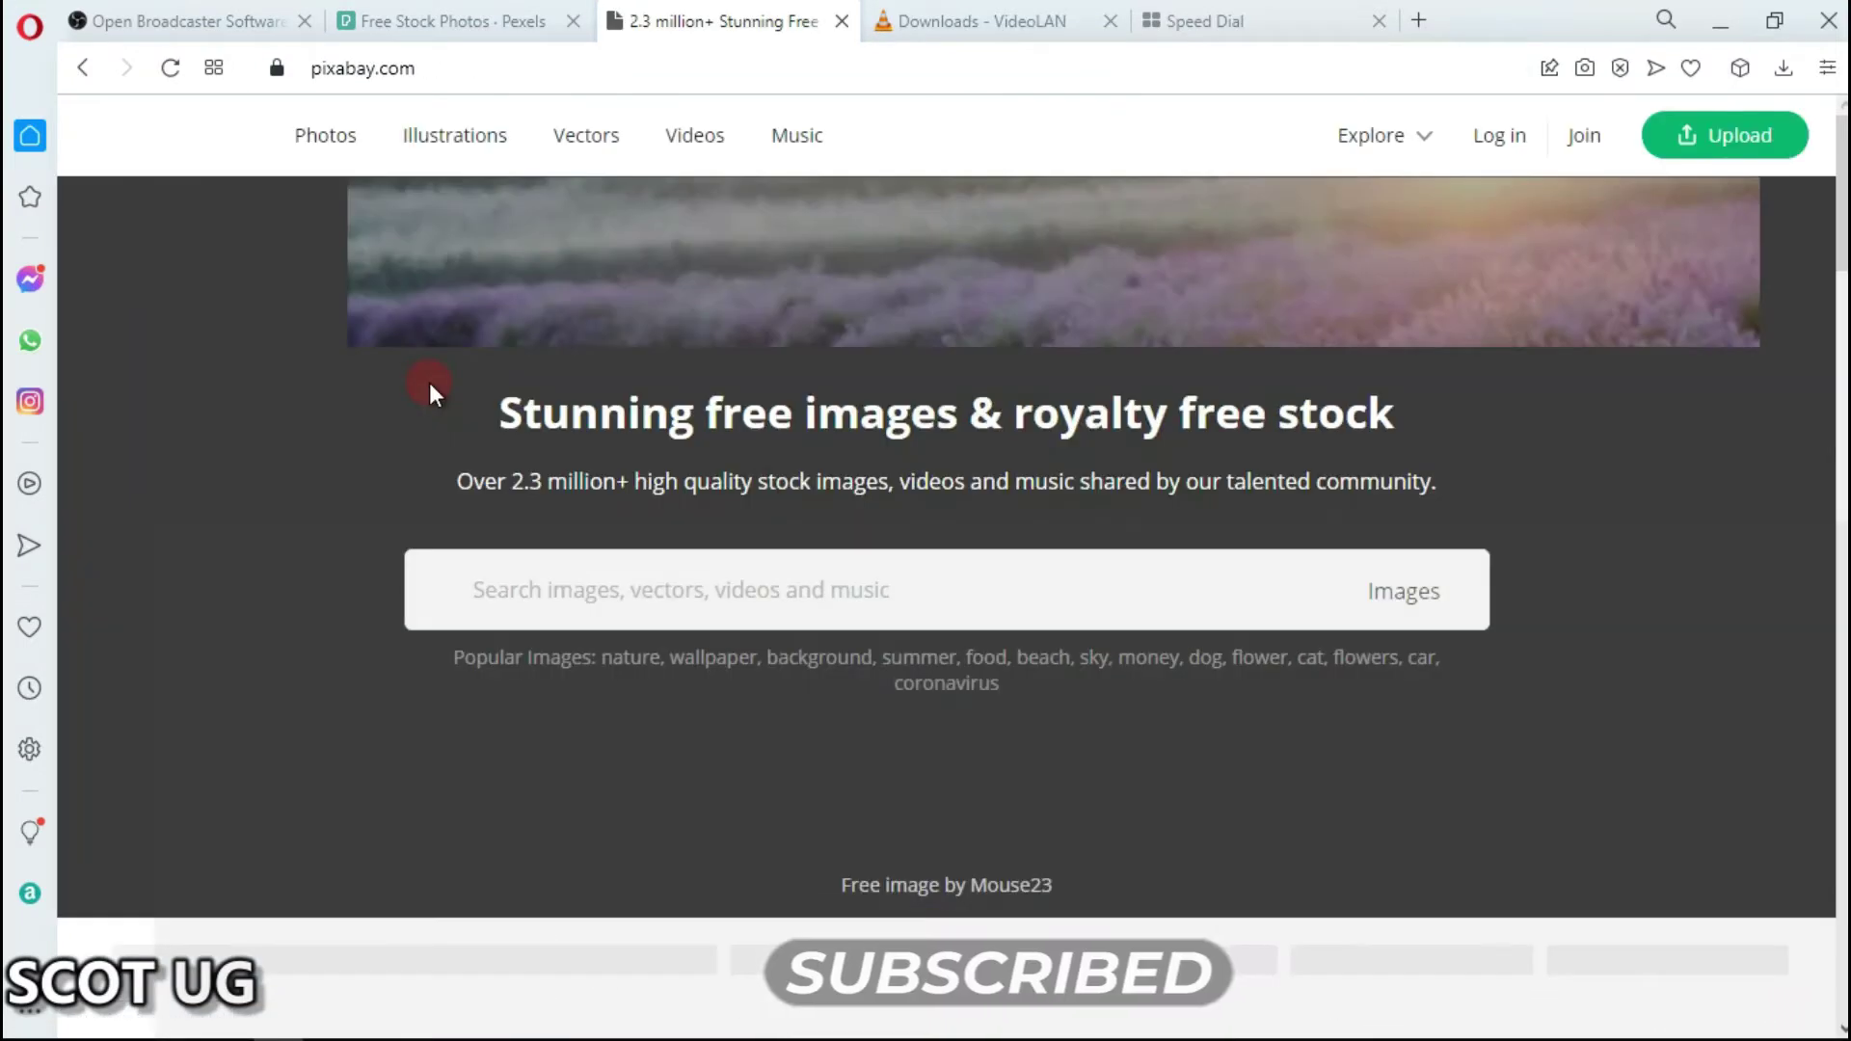
scroll(332, 415, "down", 5)
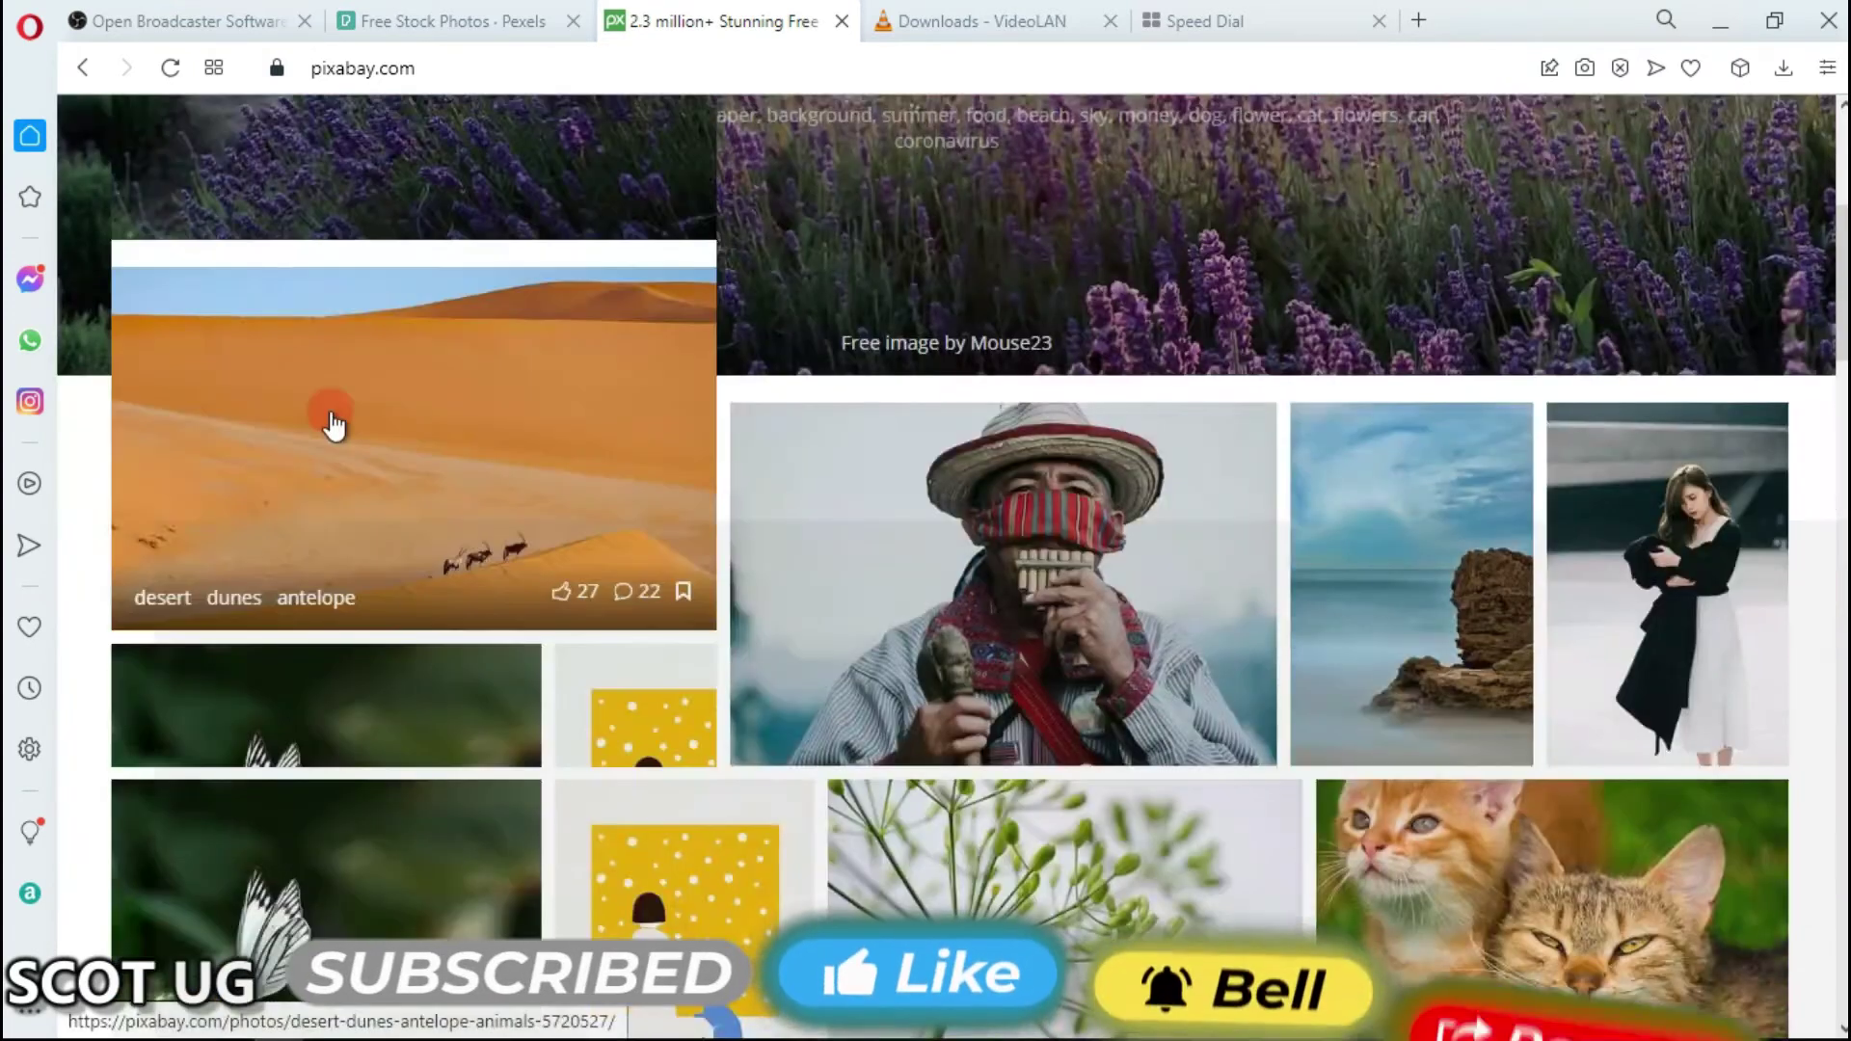
scroll(855, 479, "down", 5)
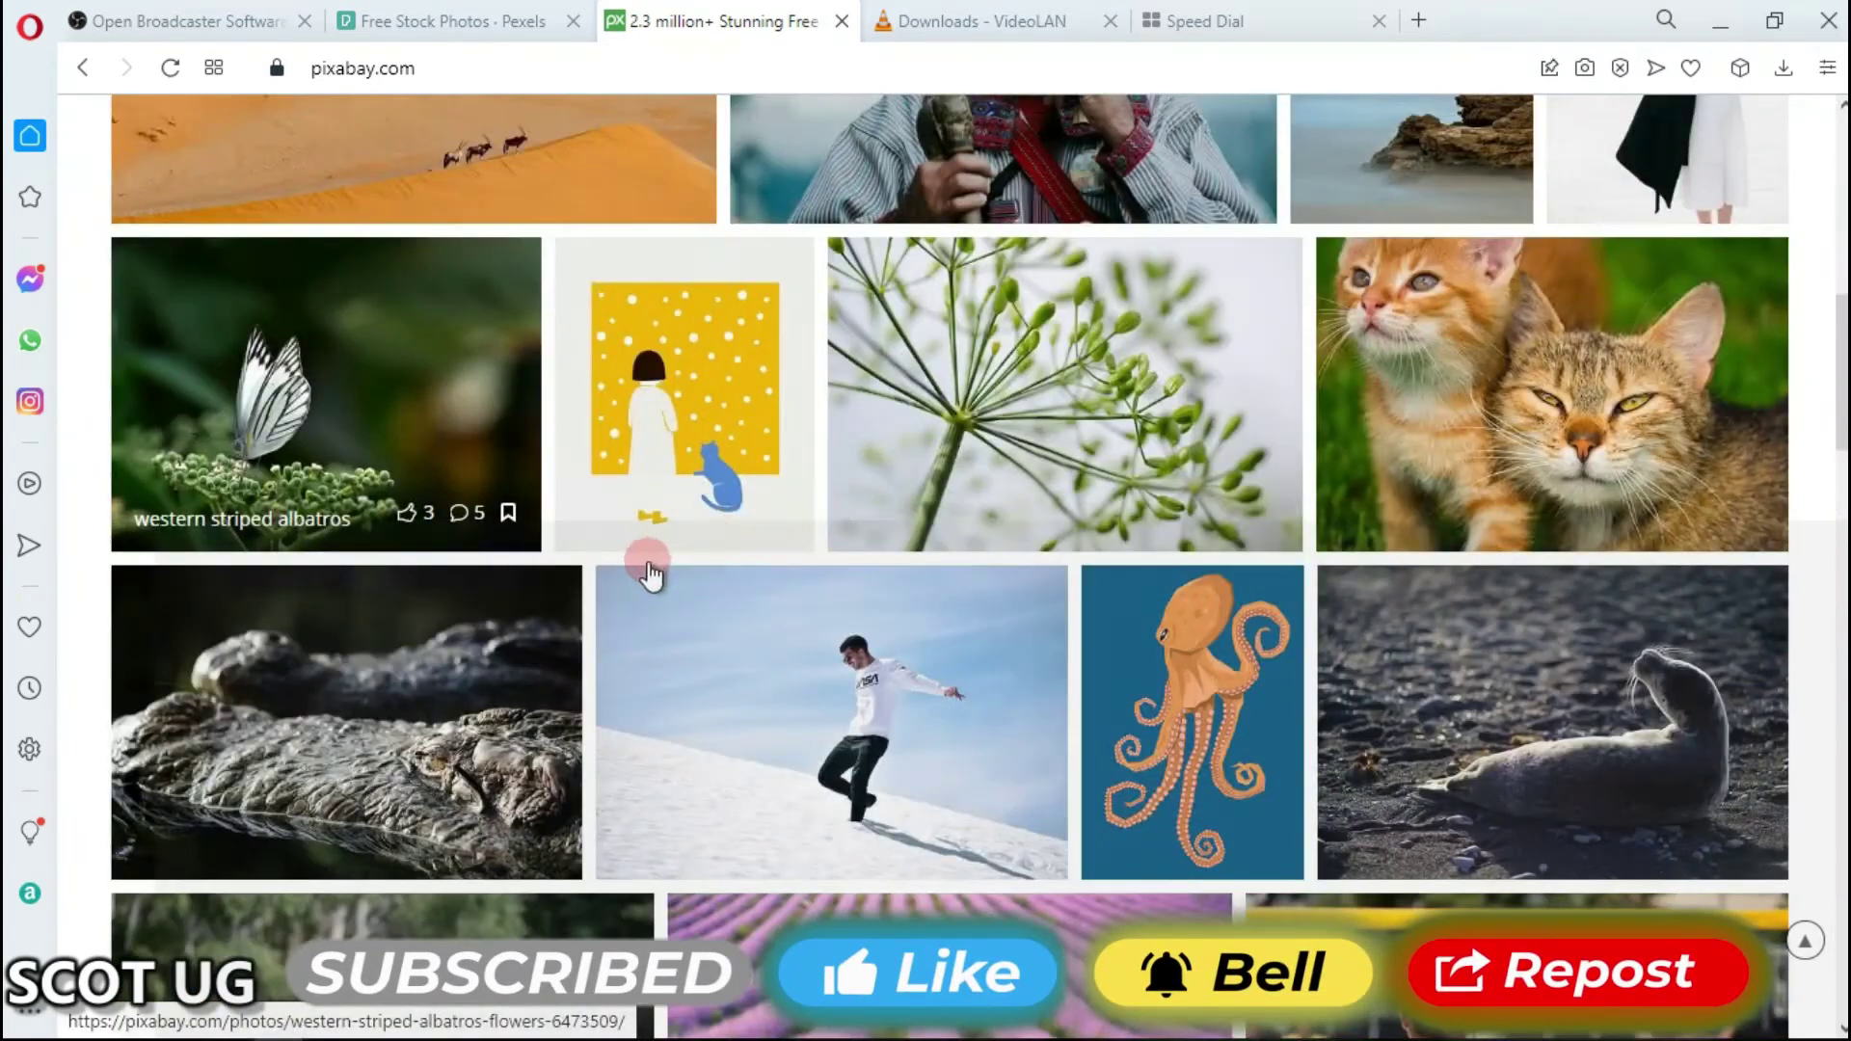
scroll(646, 568, "down", 5)
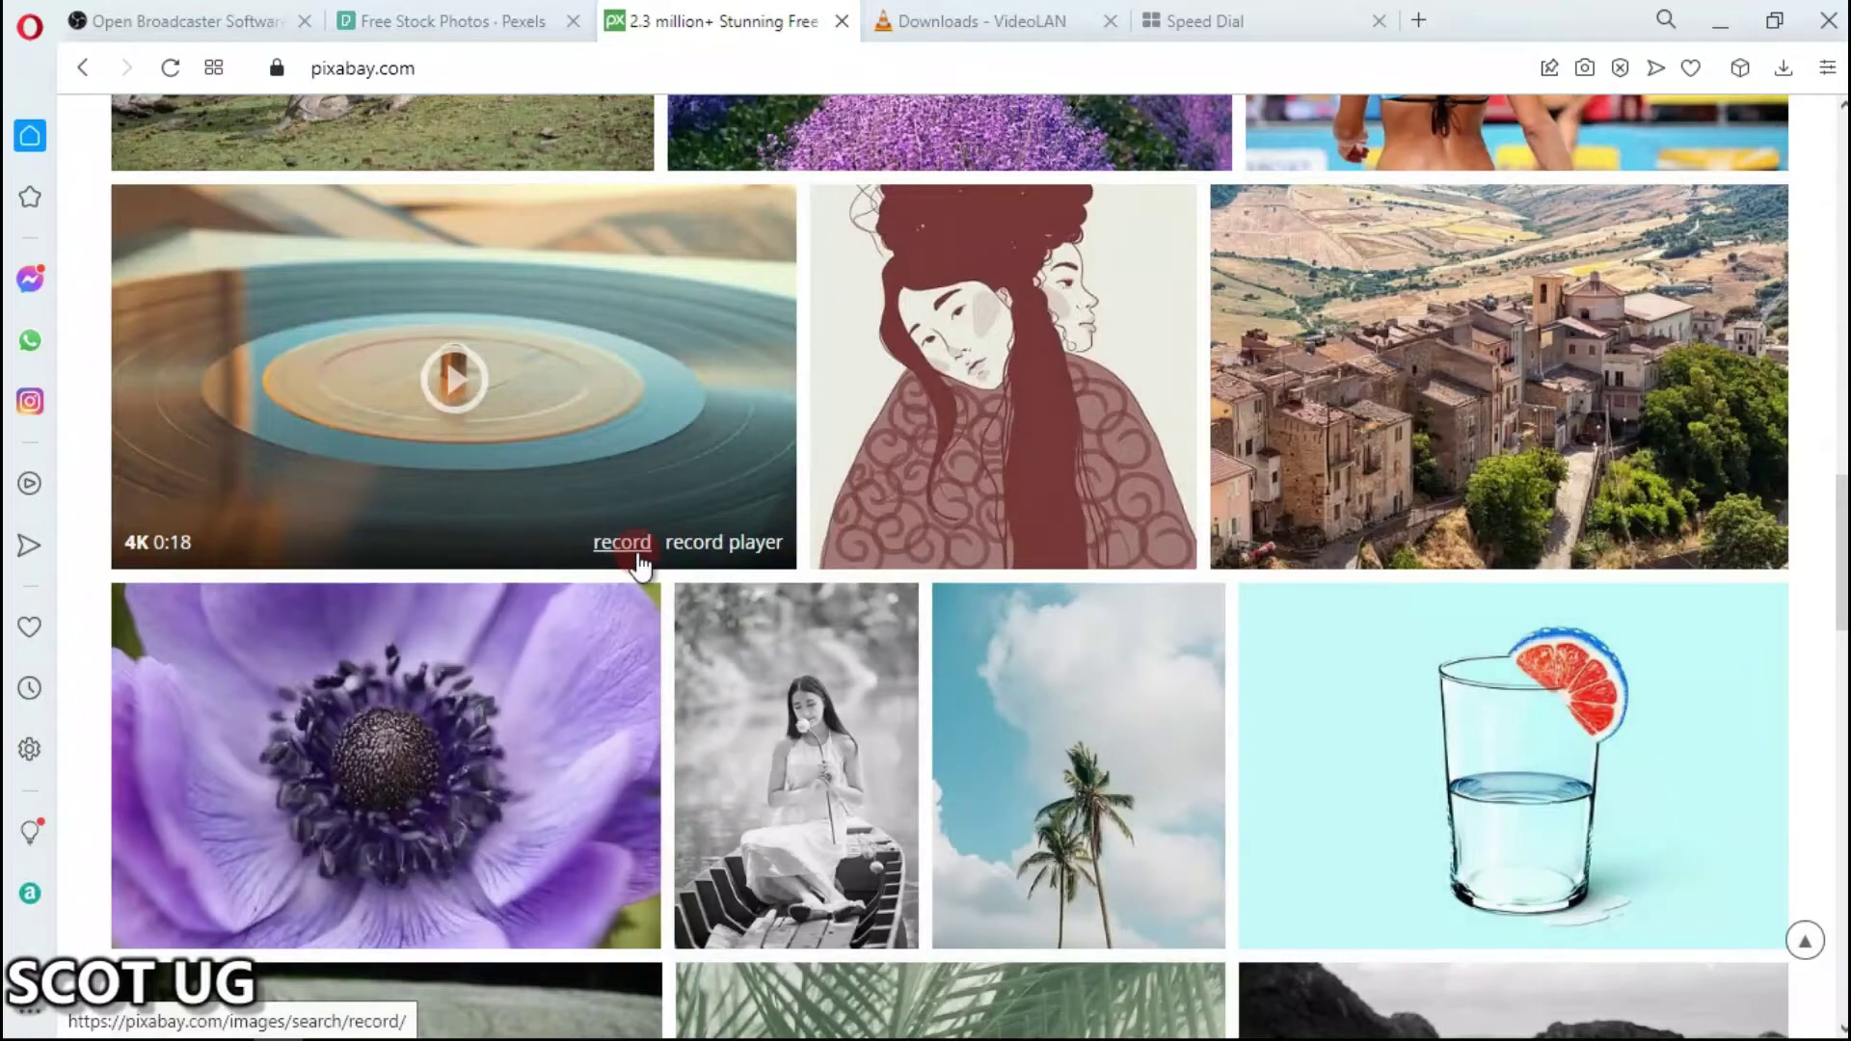
mouse_move(529, 380)
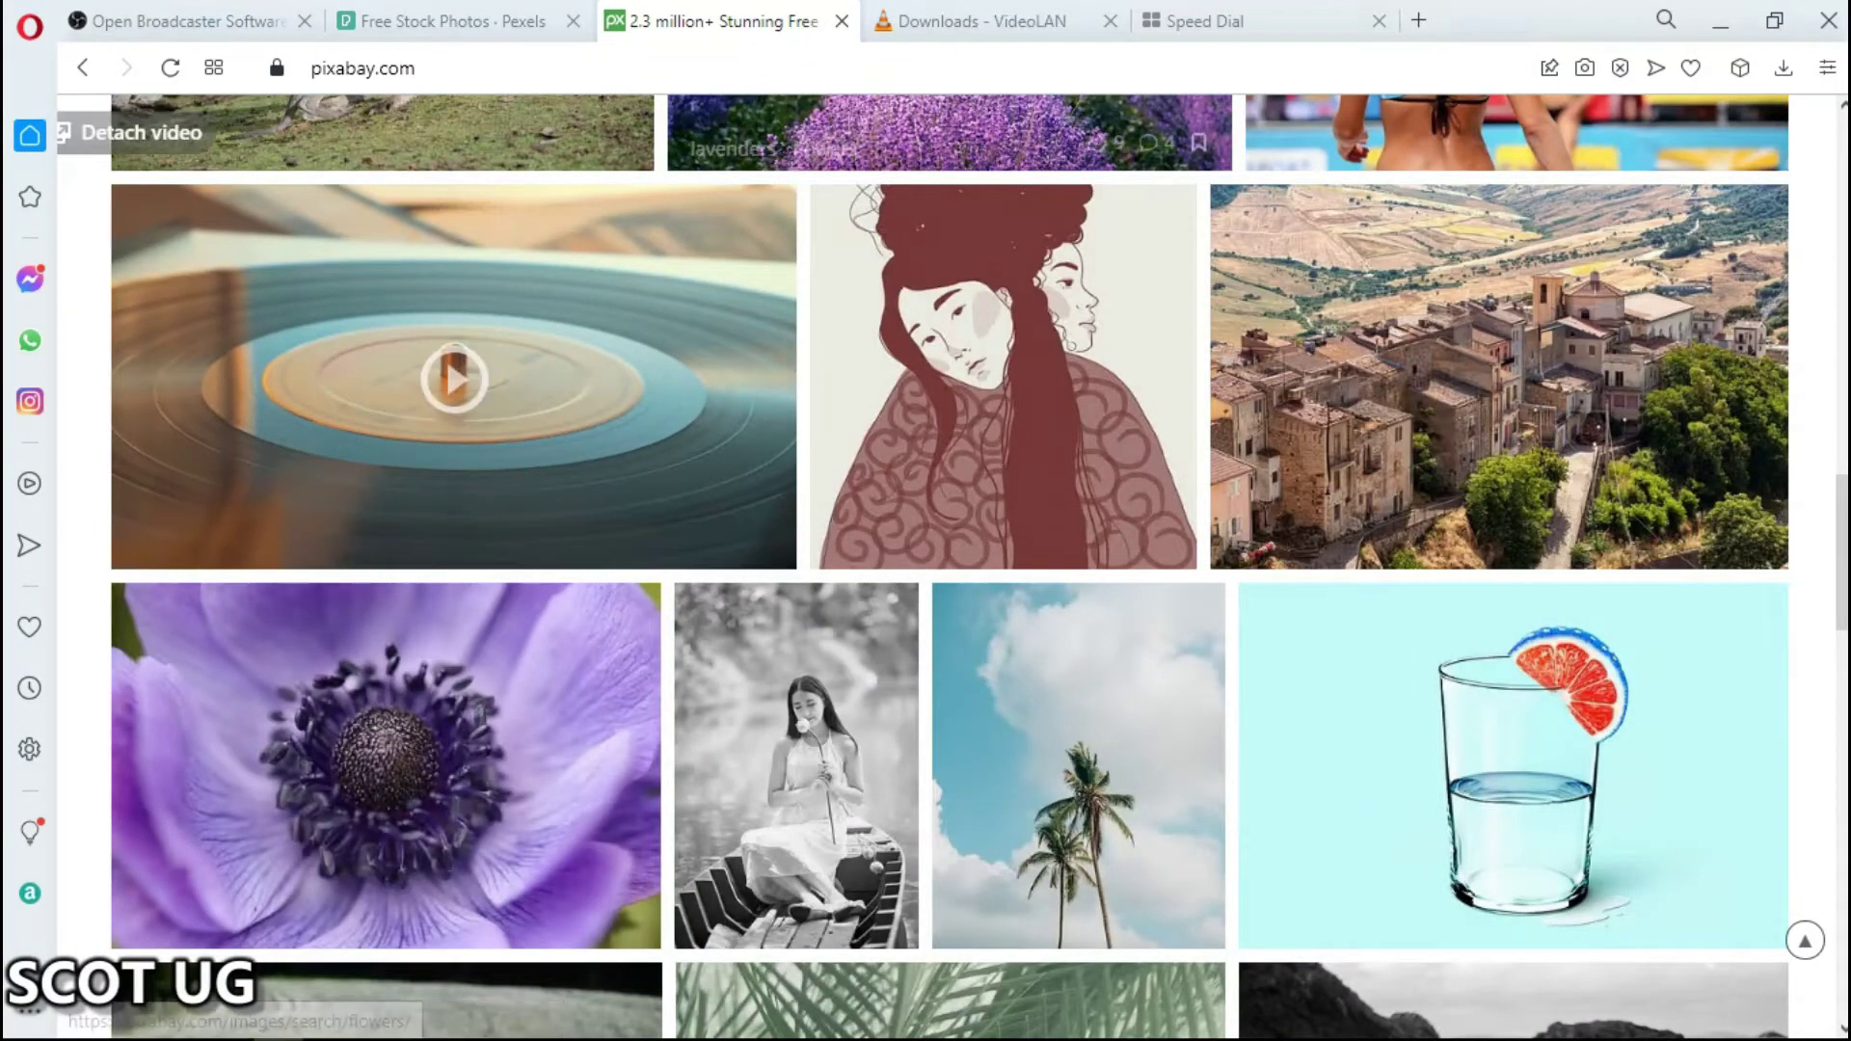
Quit the Opera browser with all its open tabs
mouse_move(1803, 20)
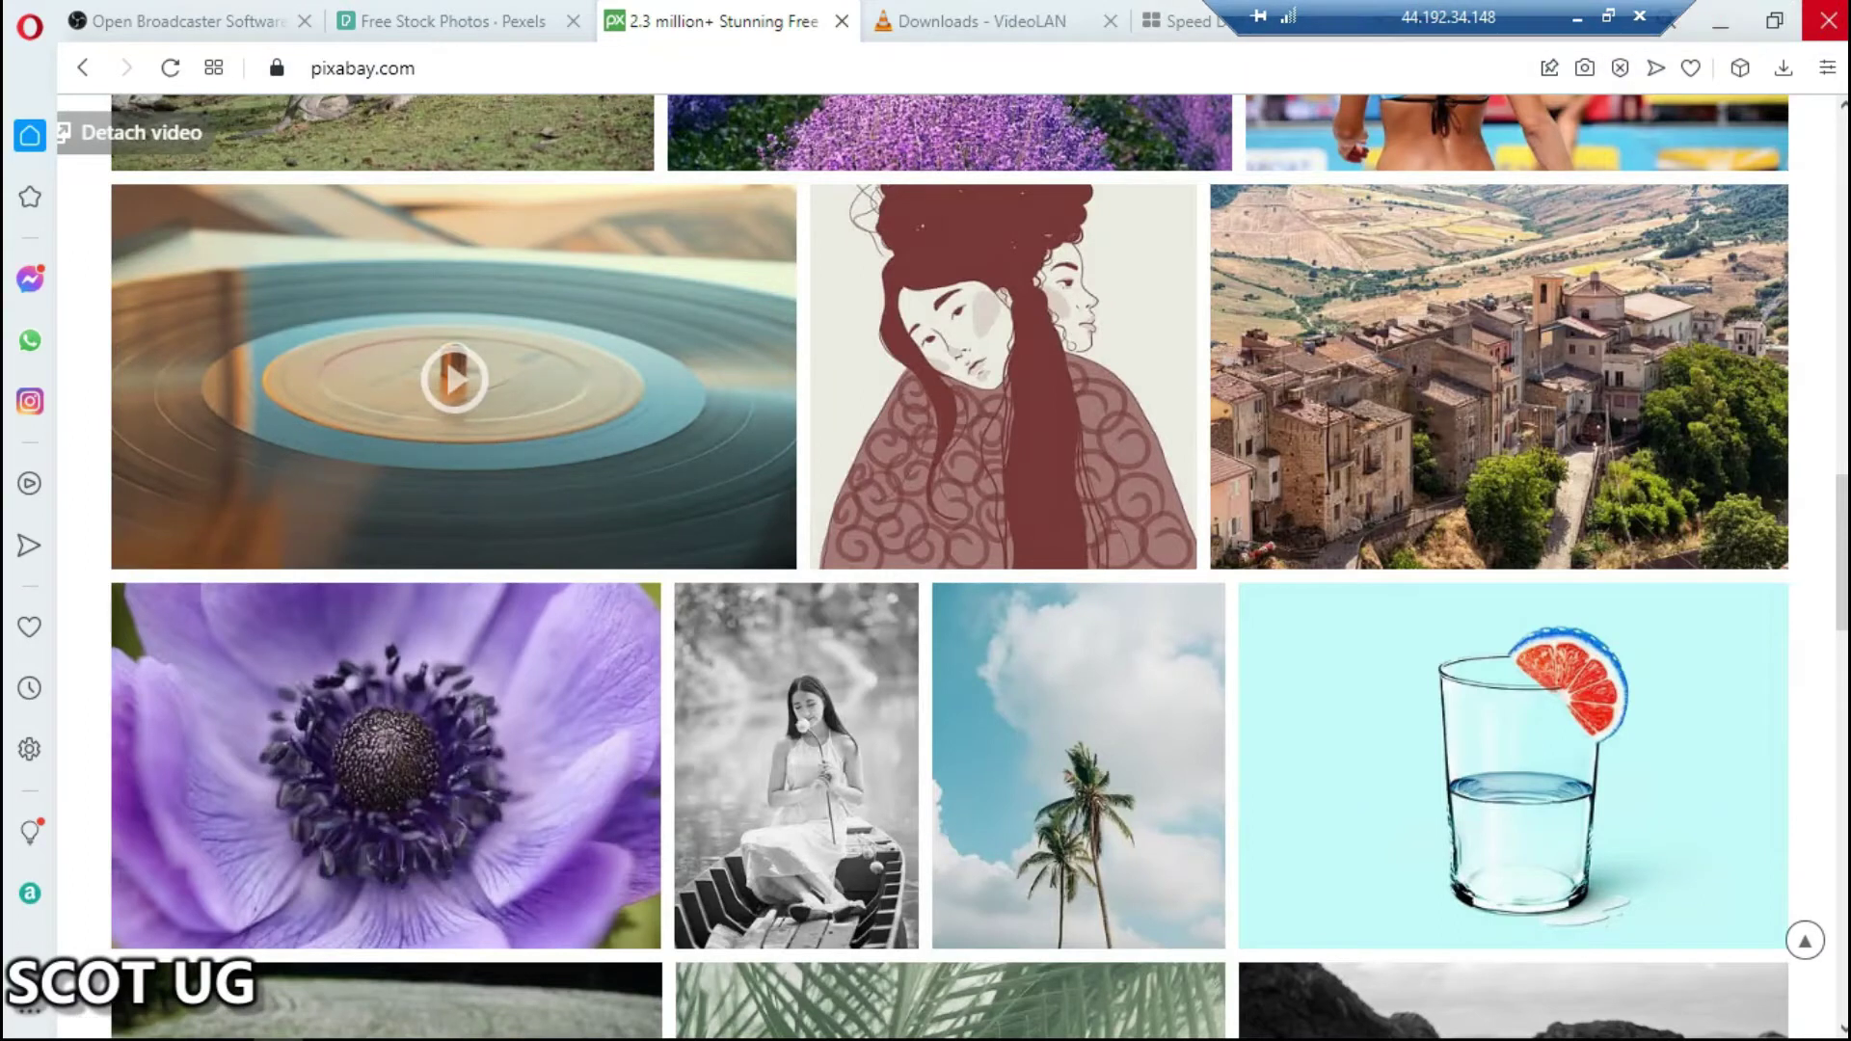
left_click(1829, 19)
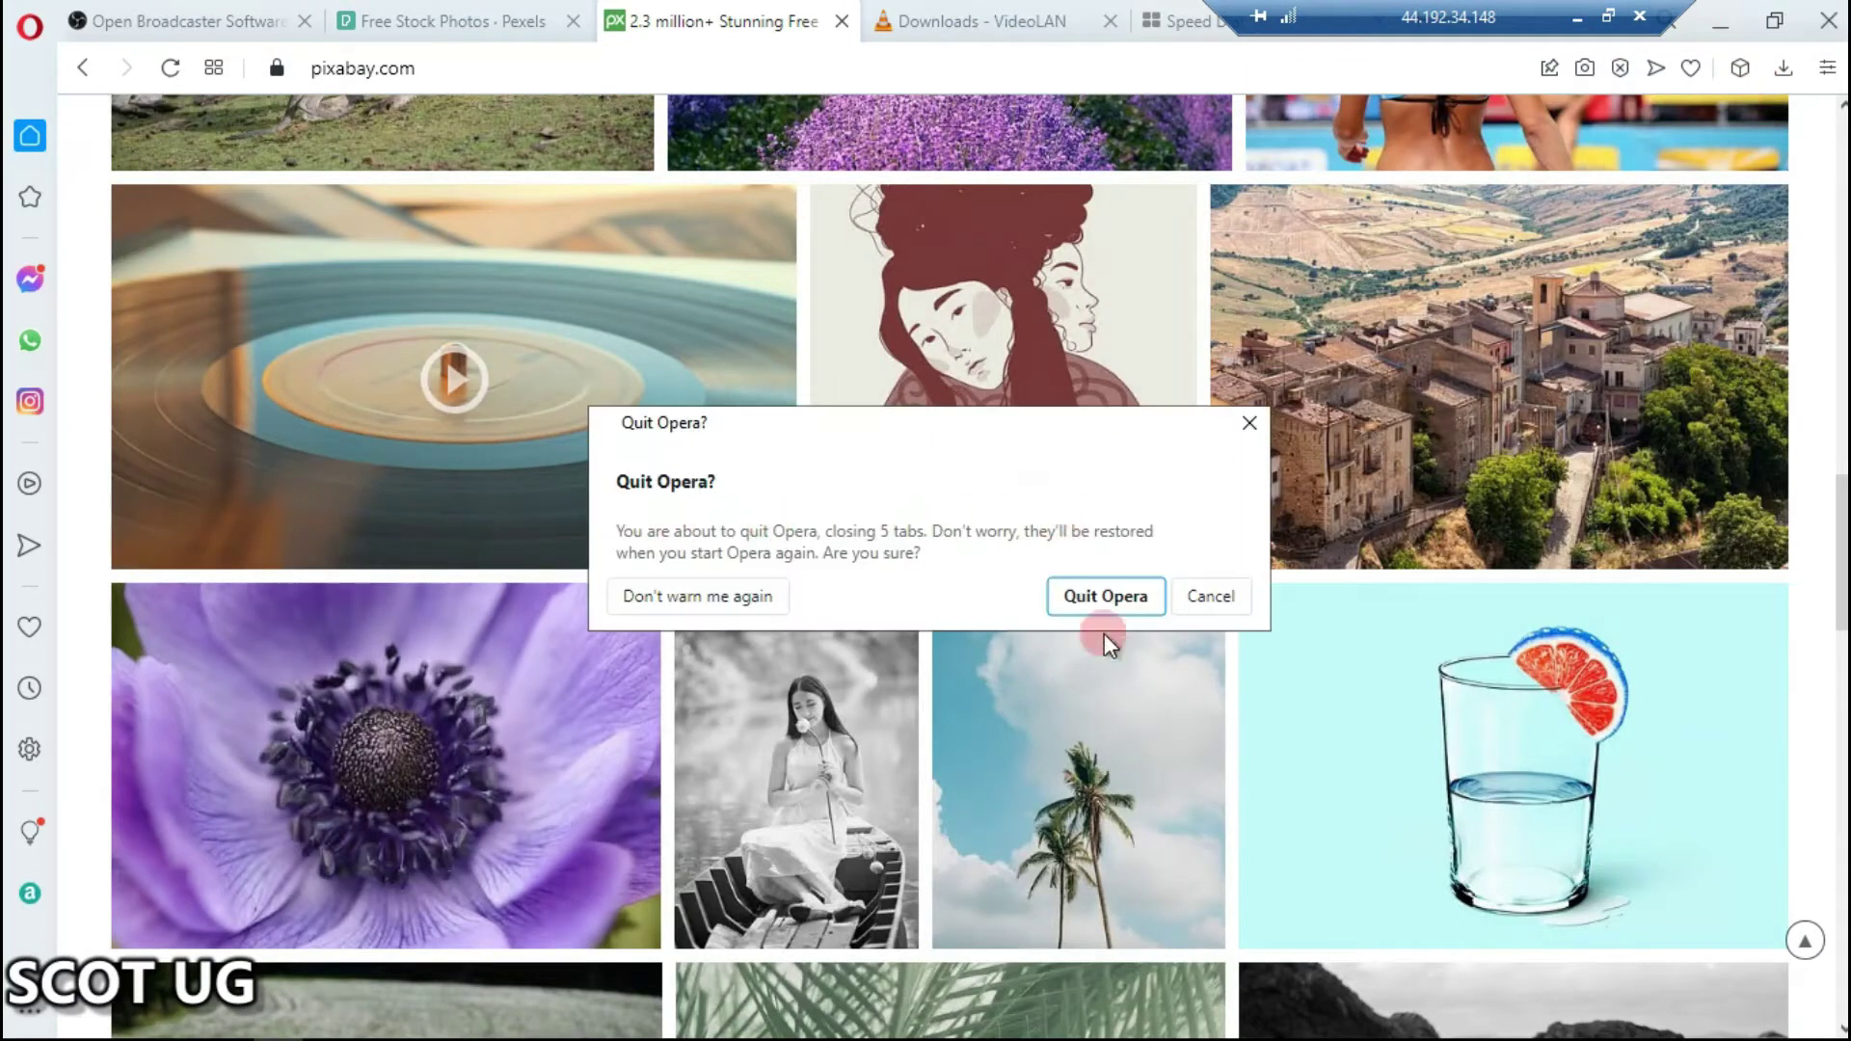
left_click(1105, 596)
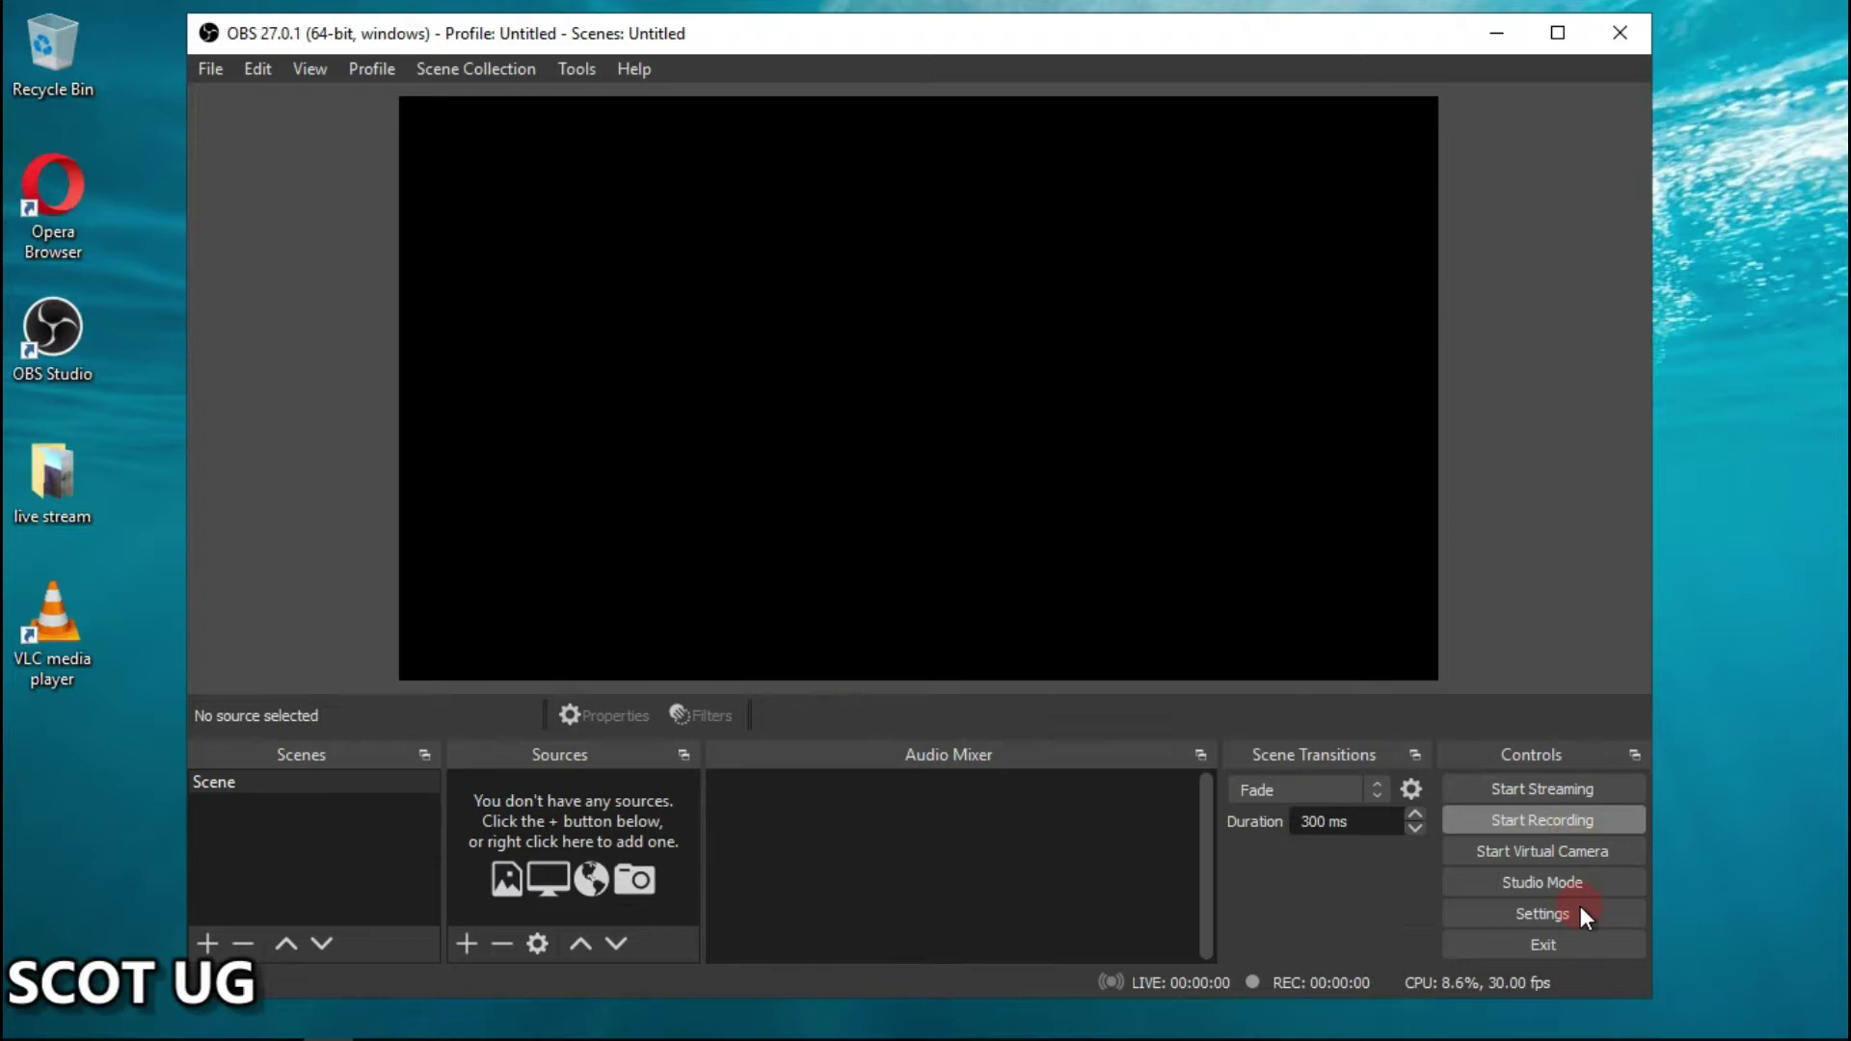
Open the OBS settings and choose YouTube - RTMPS as the streaming service
left_click(1581, 910)
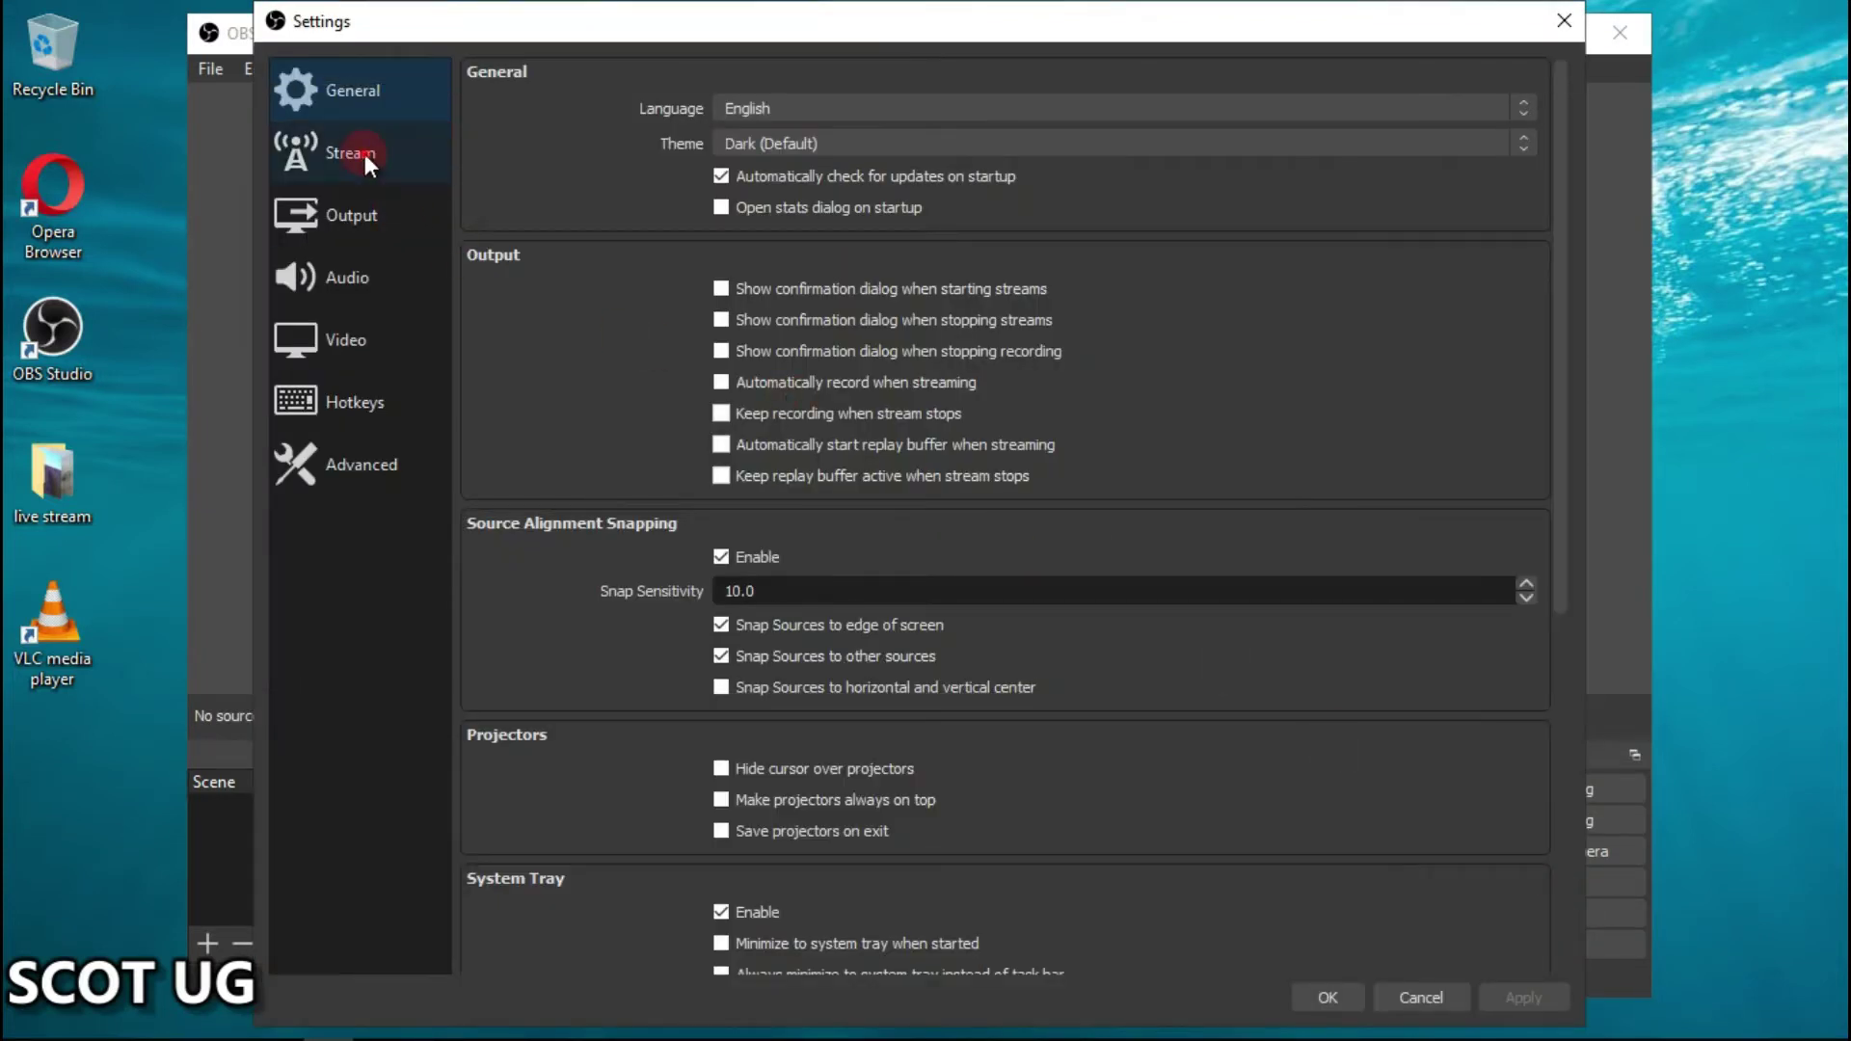
left_click(365, 153)
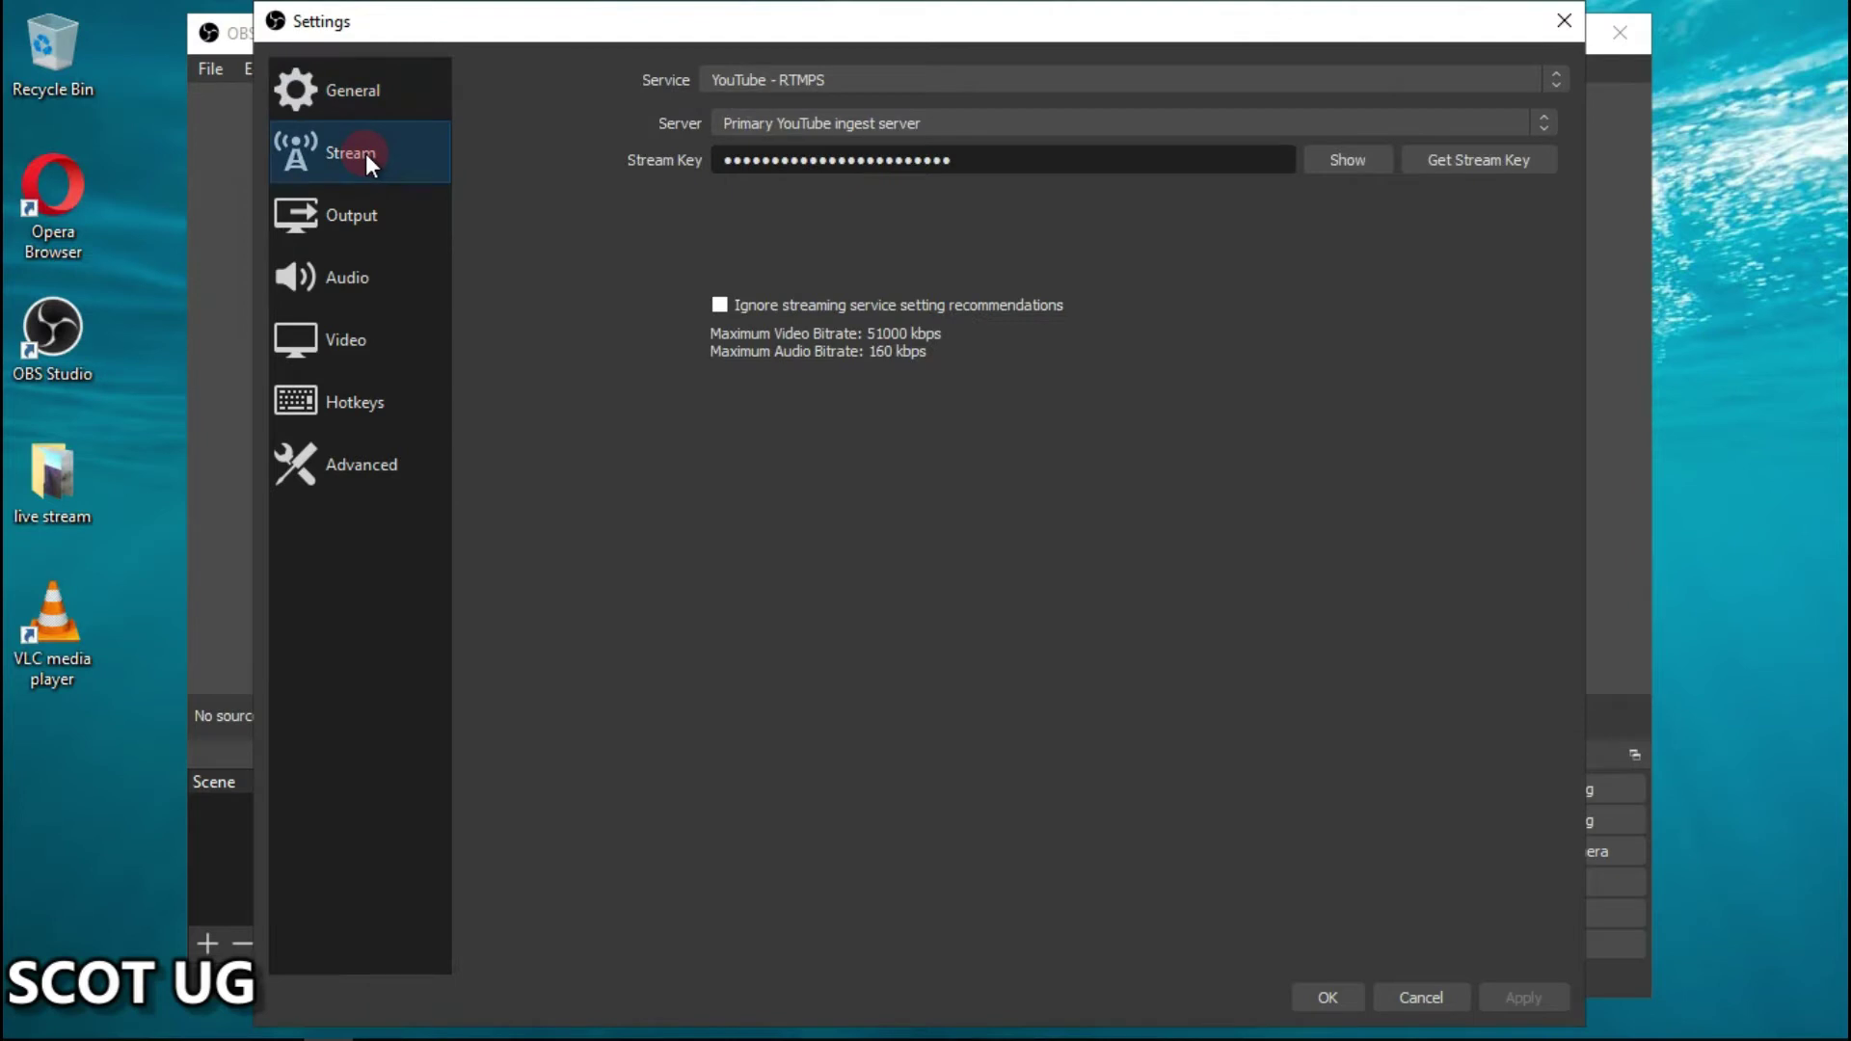
left_click(818, 89)
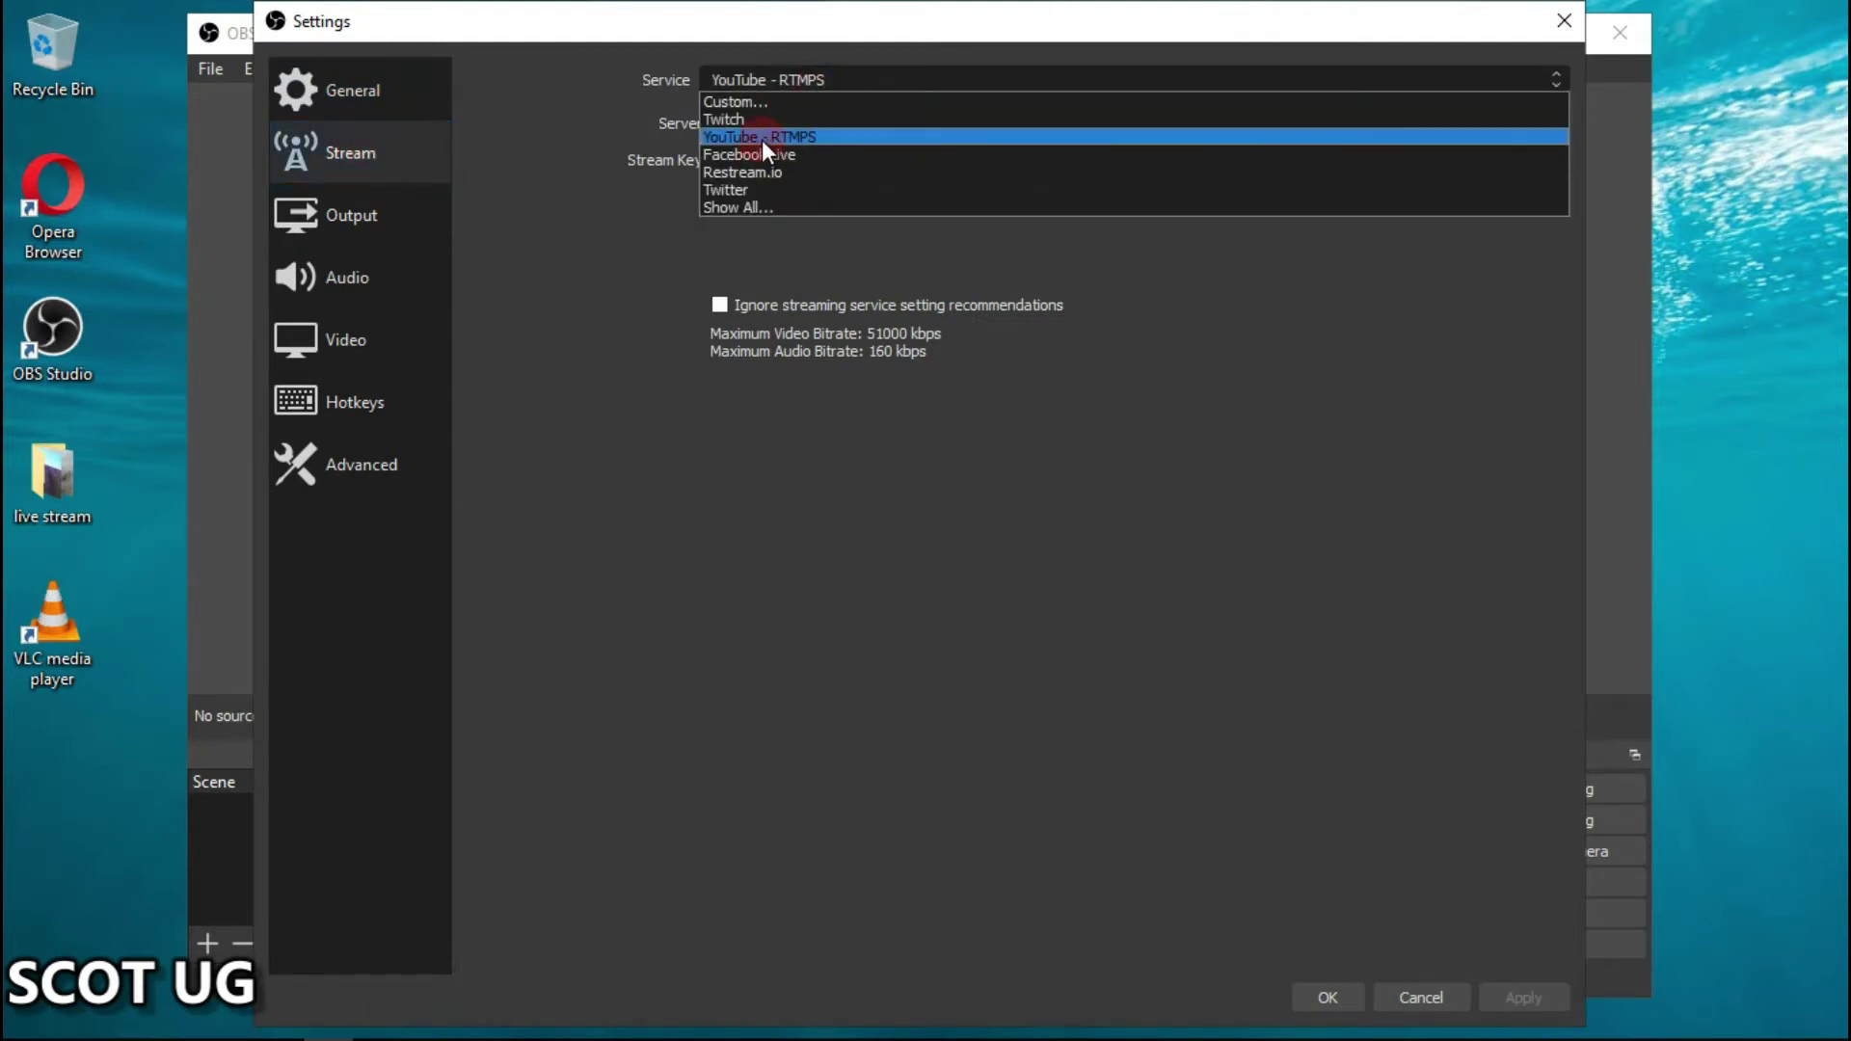
left_click(787, 136)
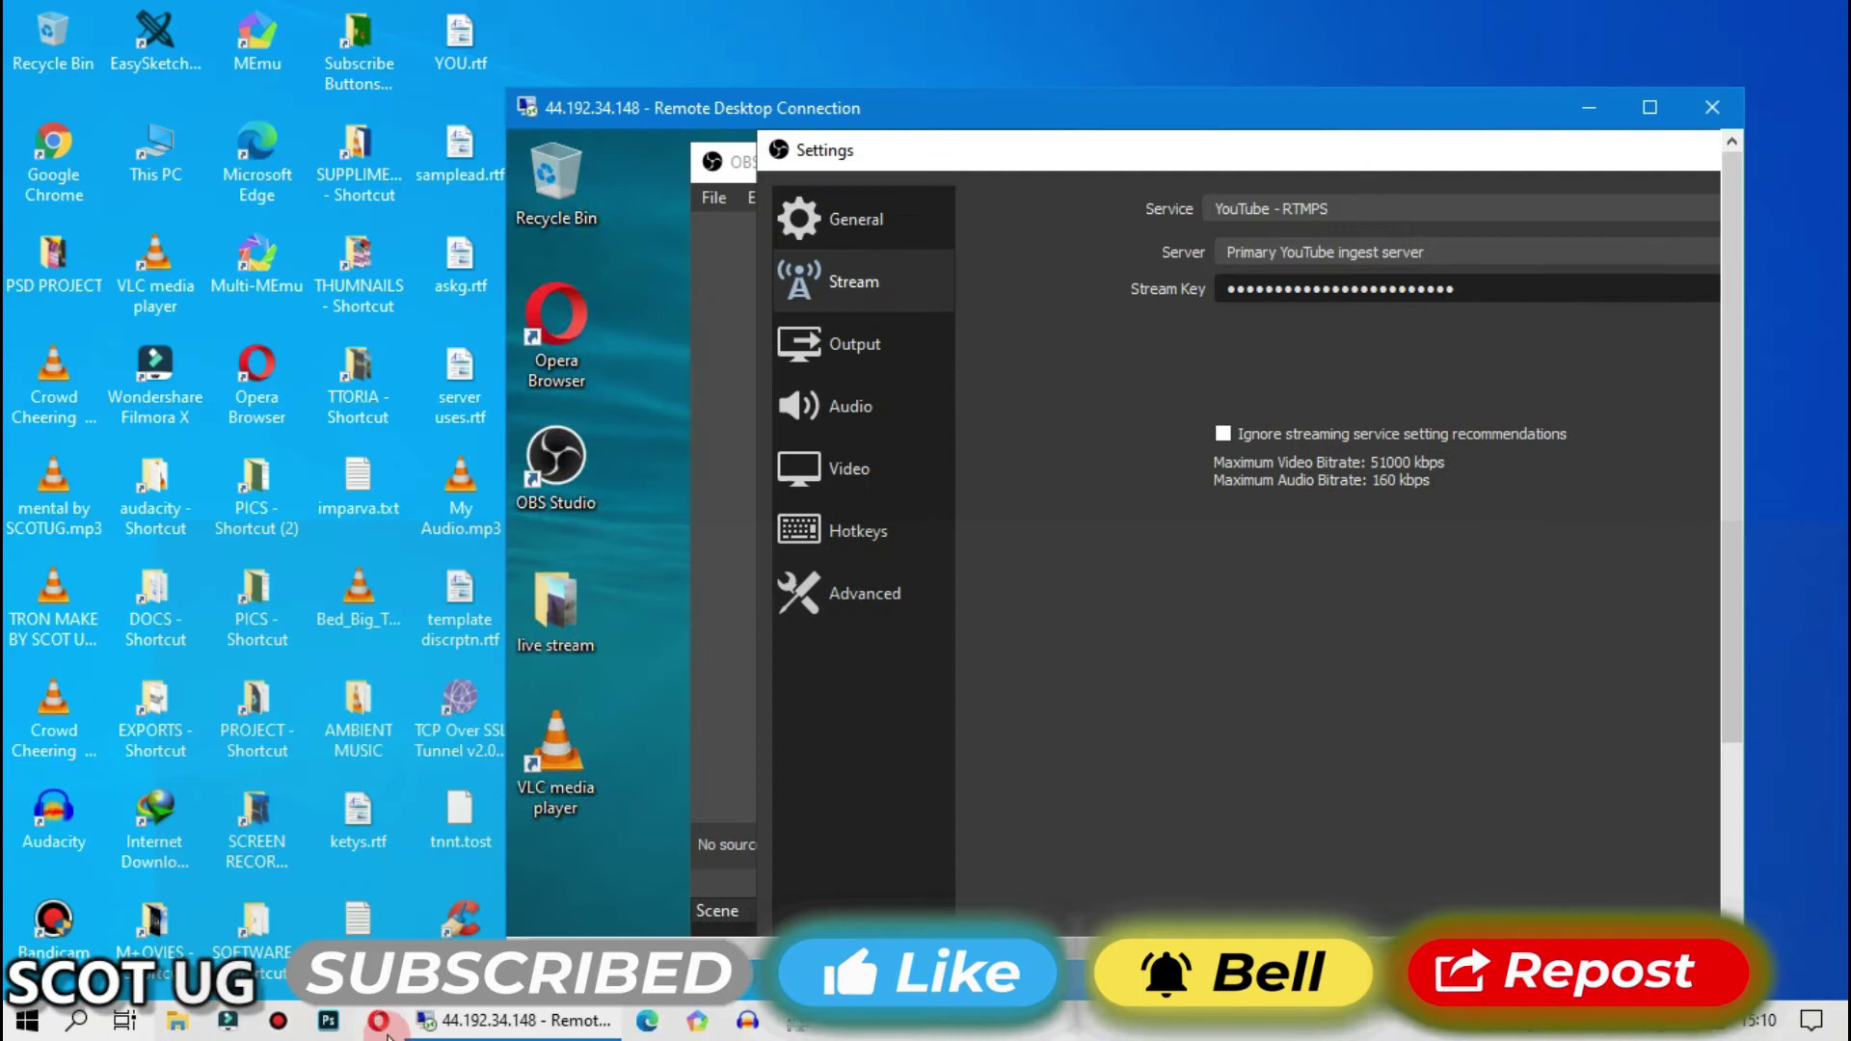
Switch to the Opera browser on the local computer, open YouTube Studio's live streaming dashboard and copy the stream key
double_click(459, 603)
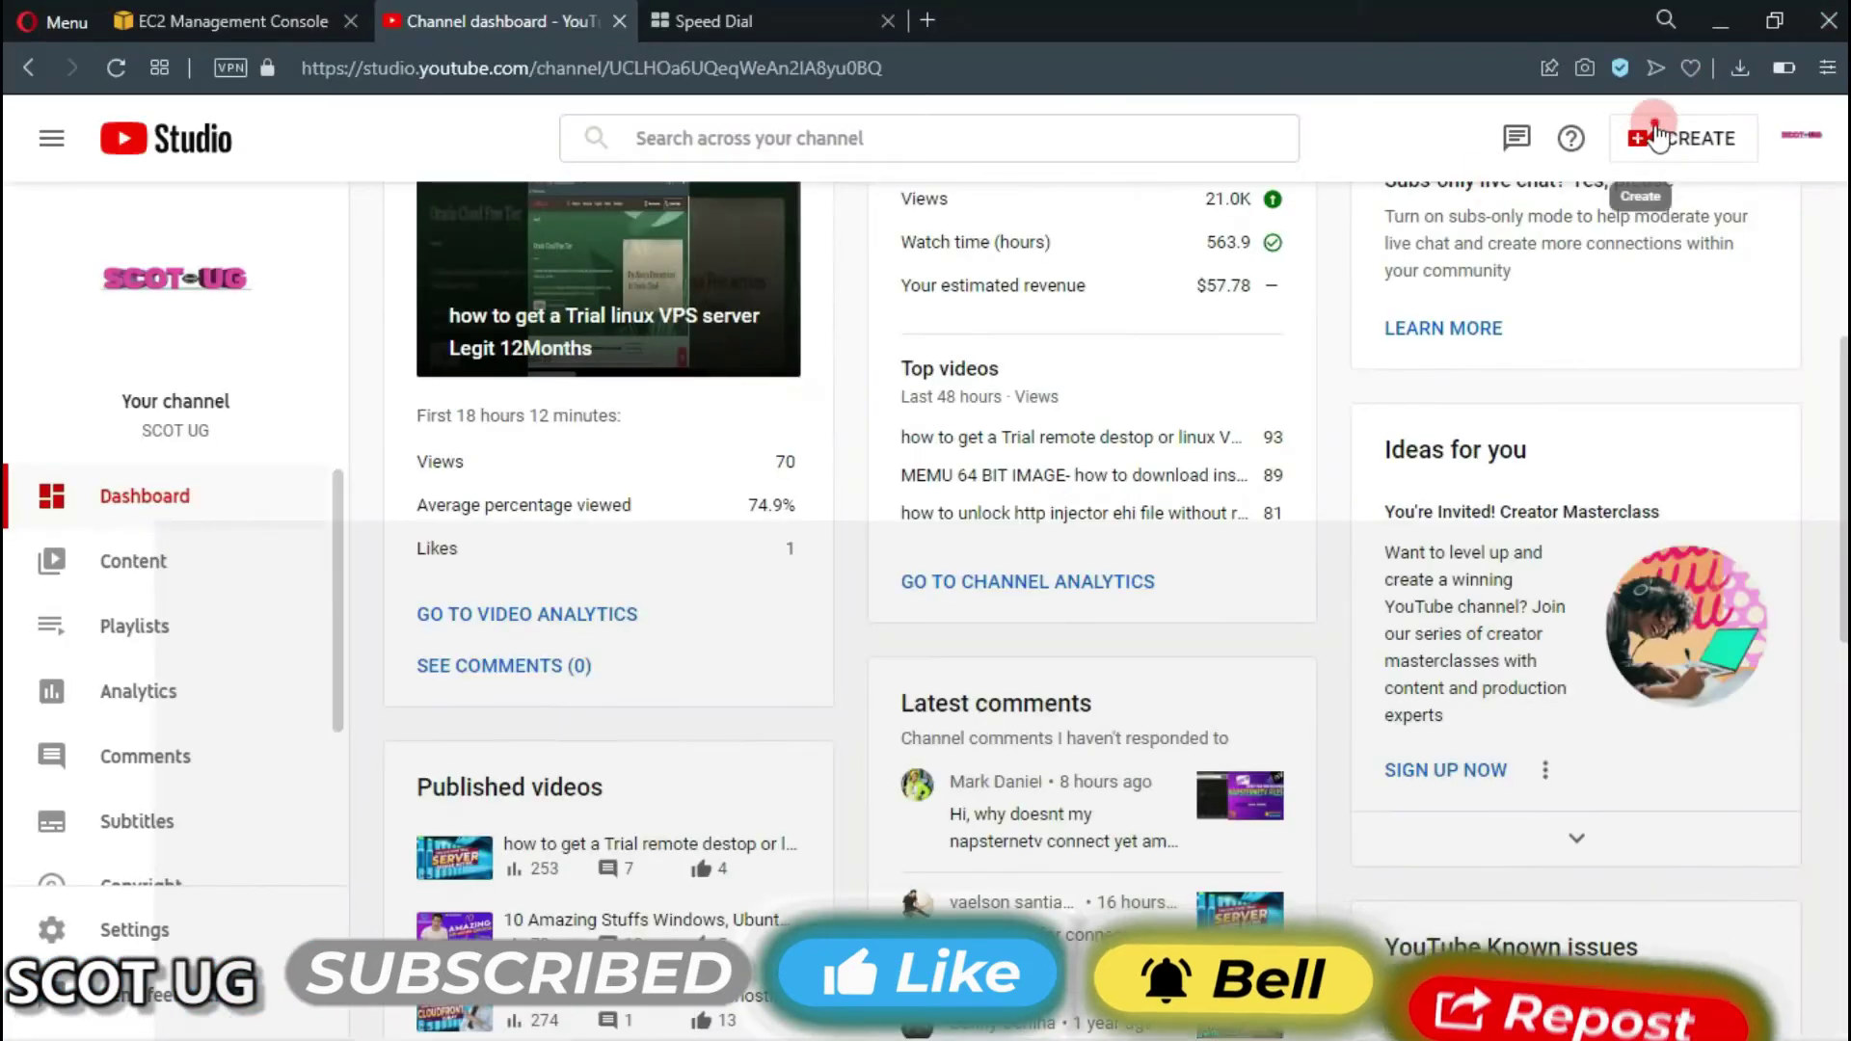
left_click(1668, 140)
left_click(1620, 236)
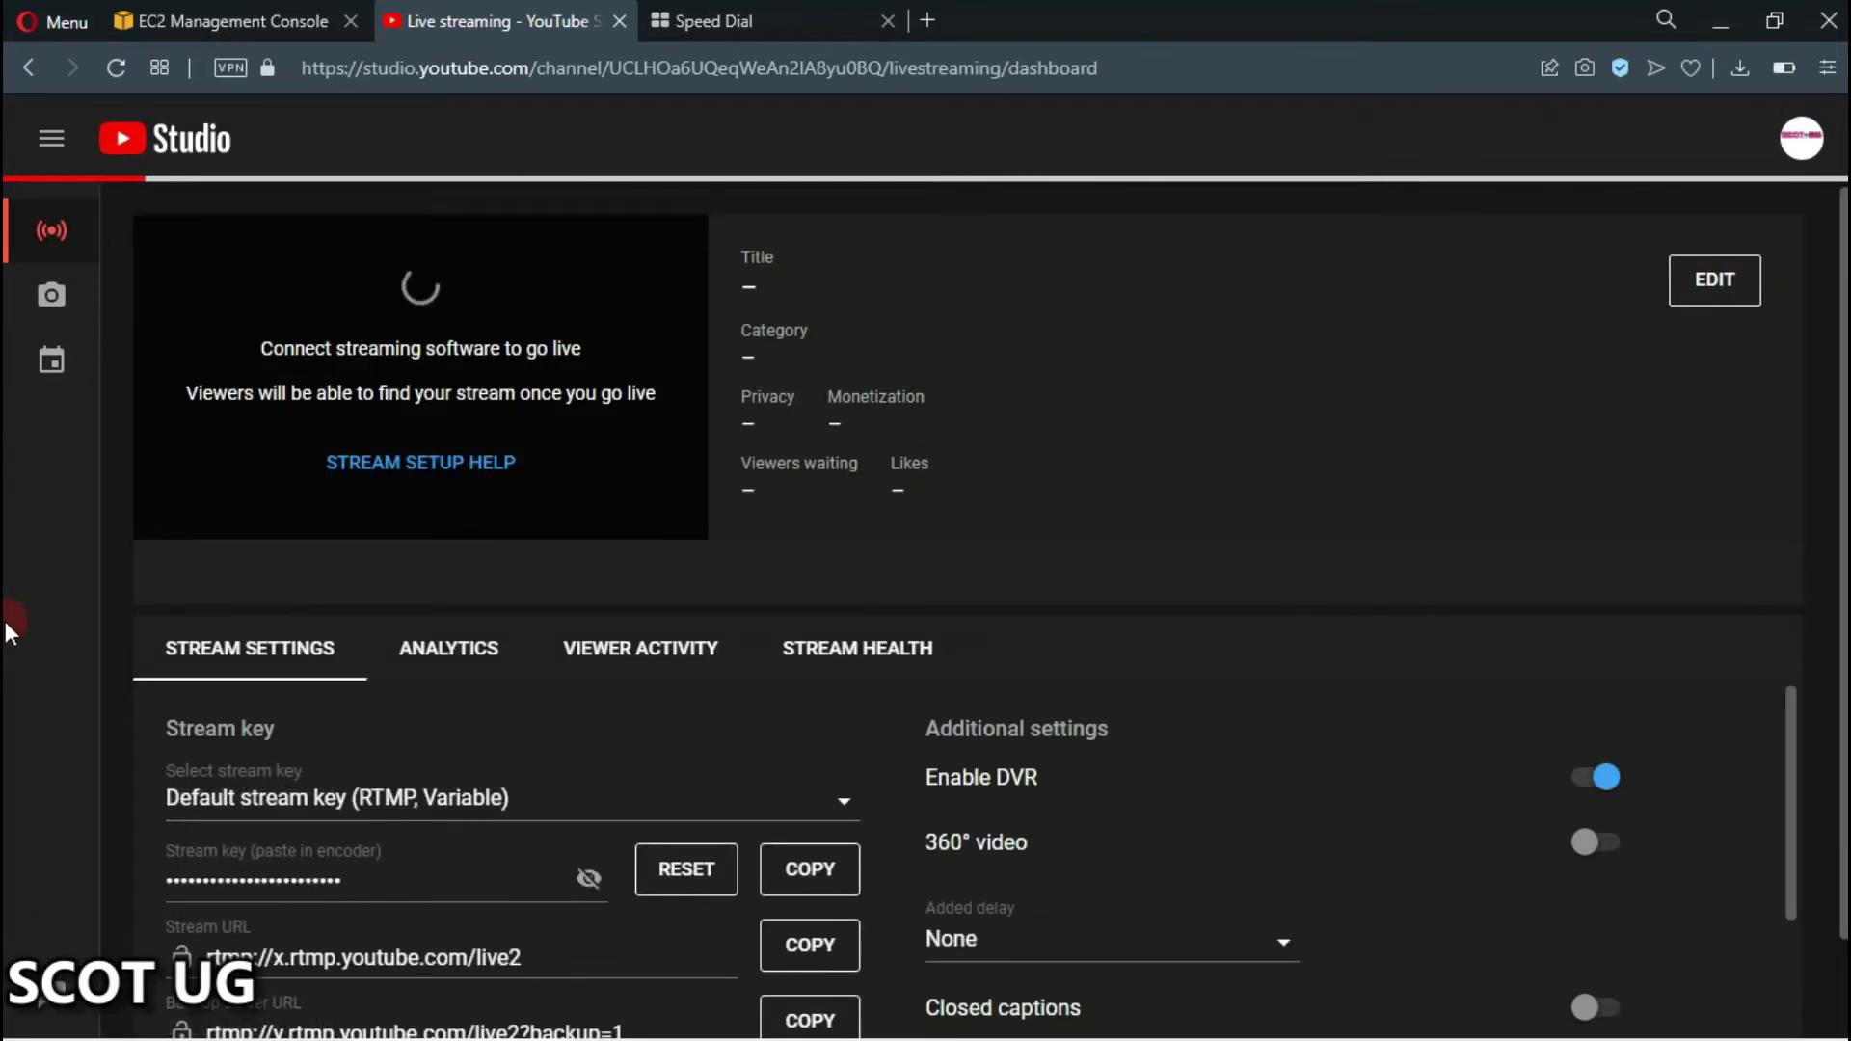
scroll(390, 821, "down", 1)
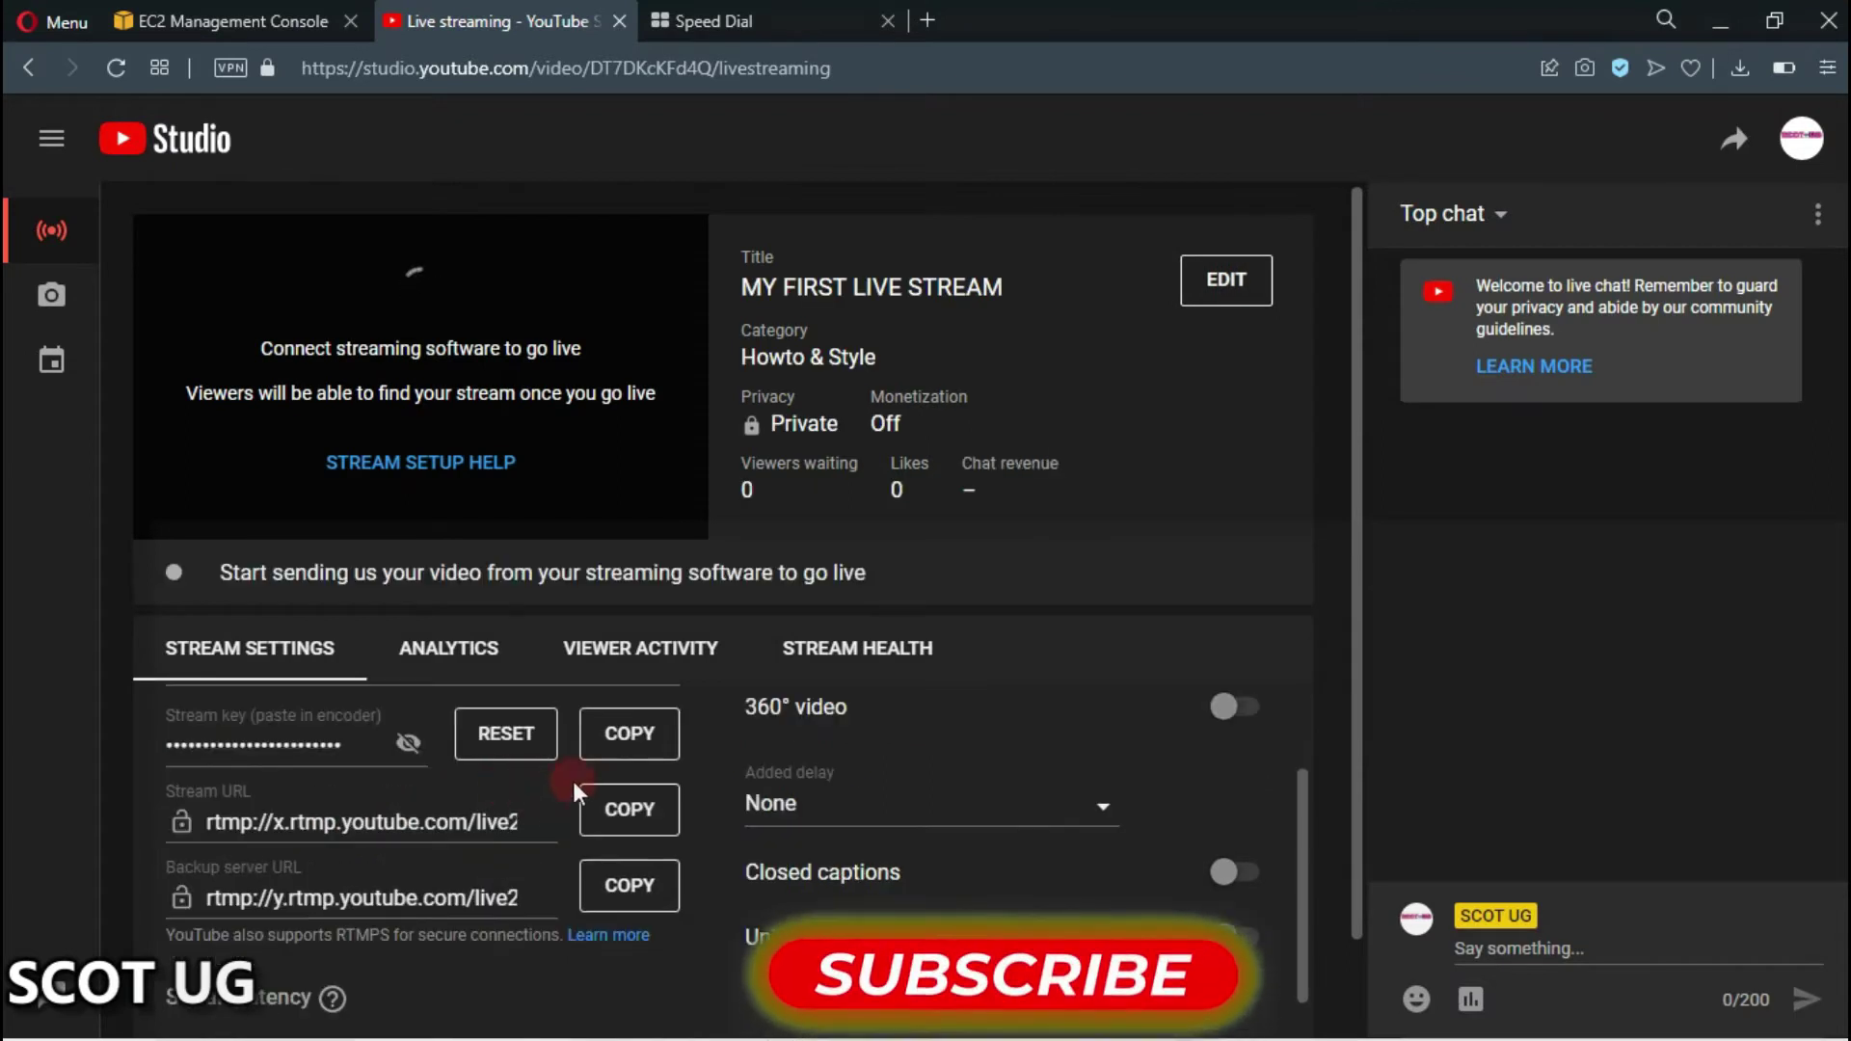
left_click(618, 733)
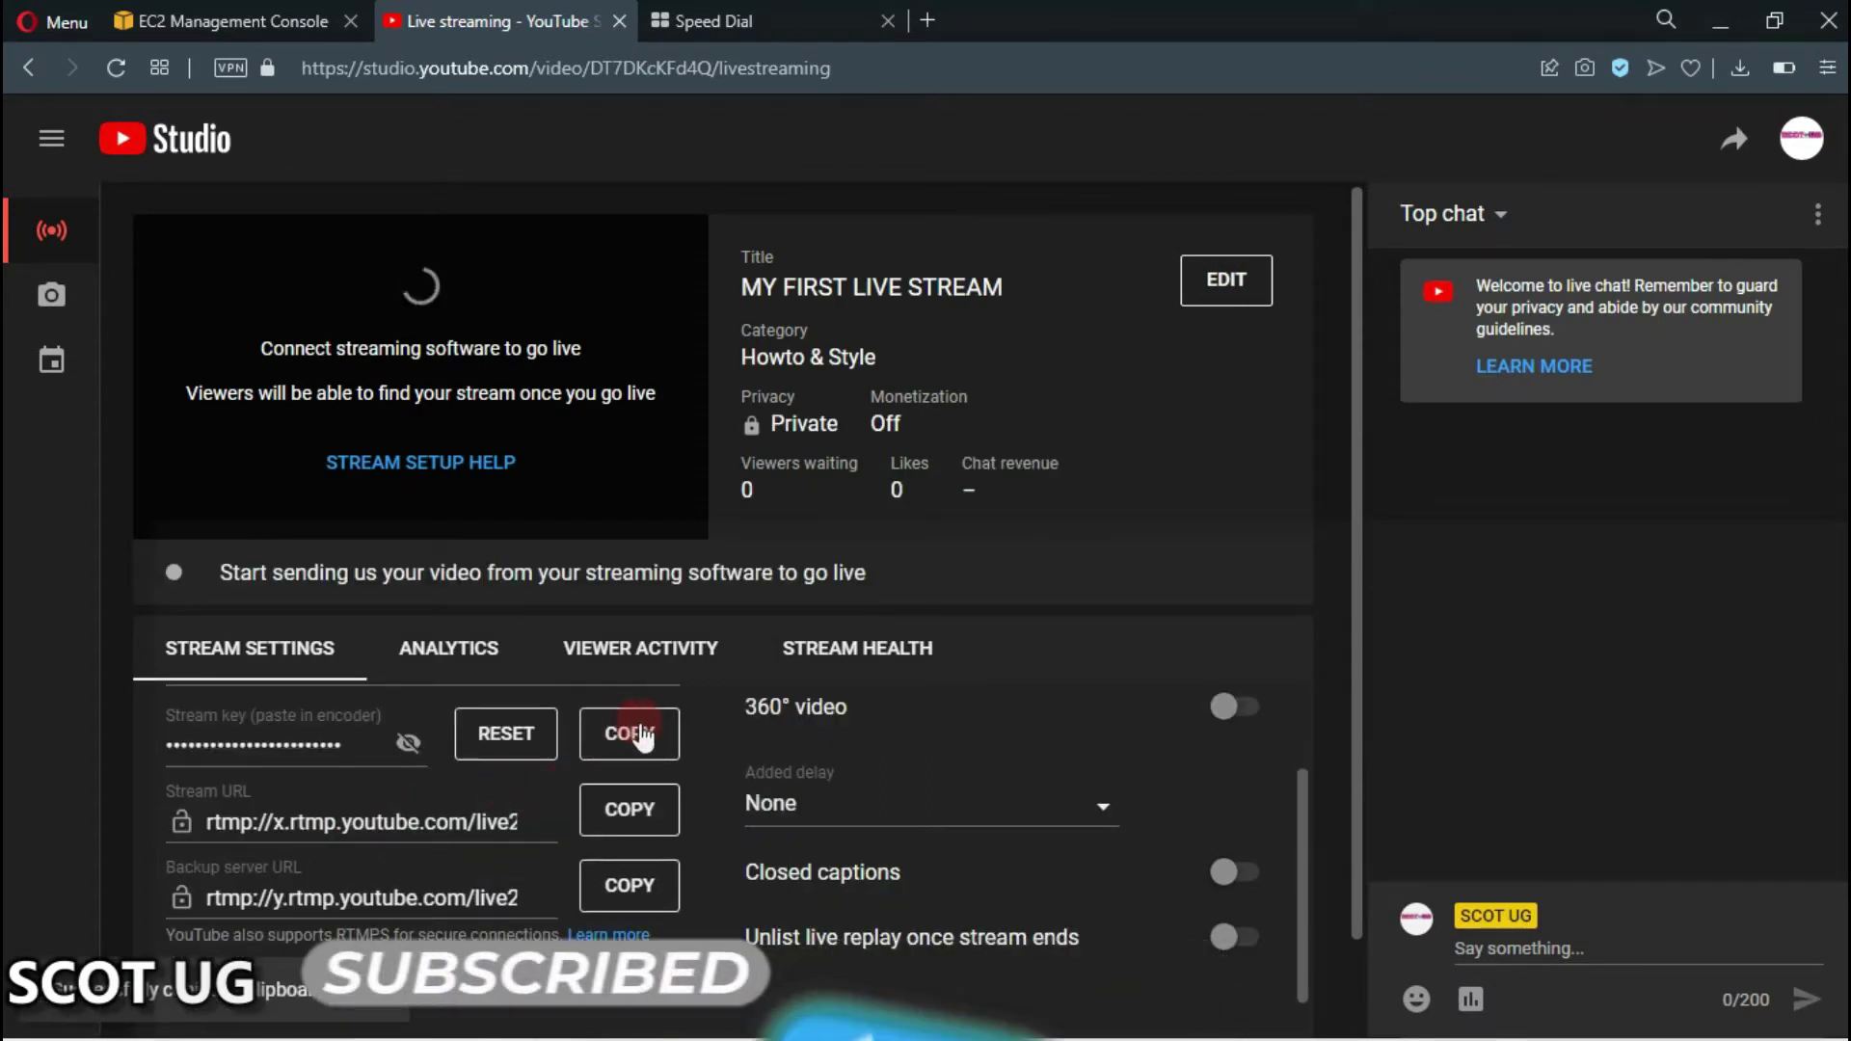
Open the live stream's edit settings and examine its title, description, visibility and category fields
scroll(640, 727, "up", 1)
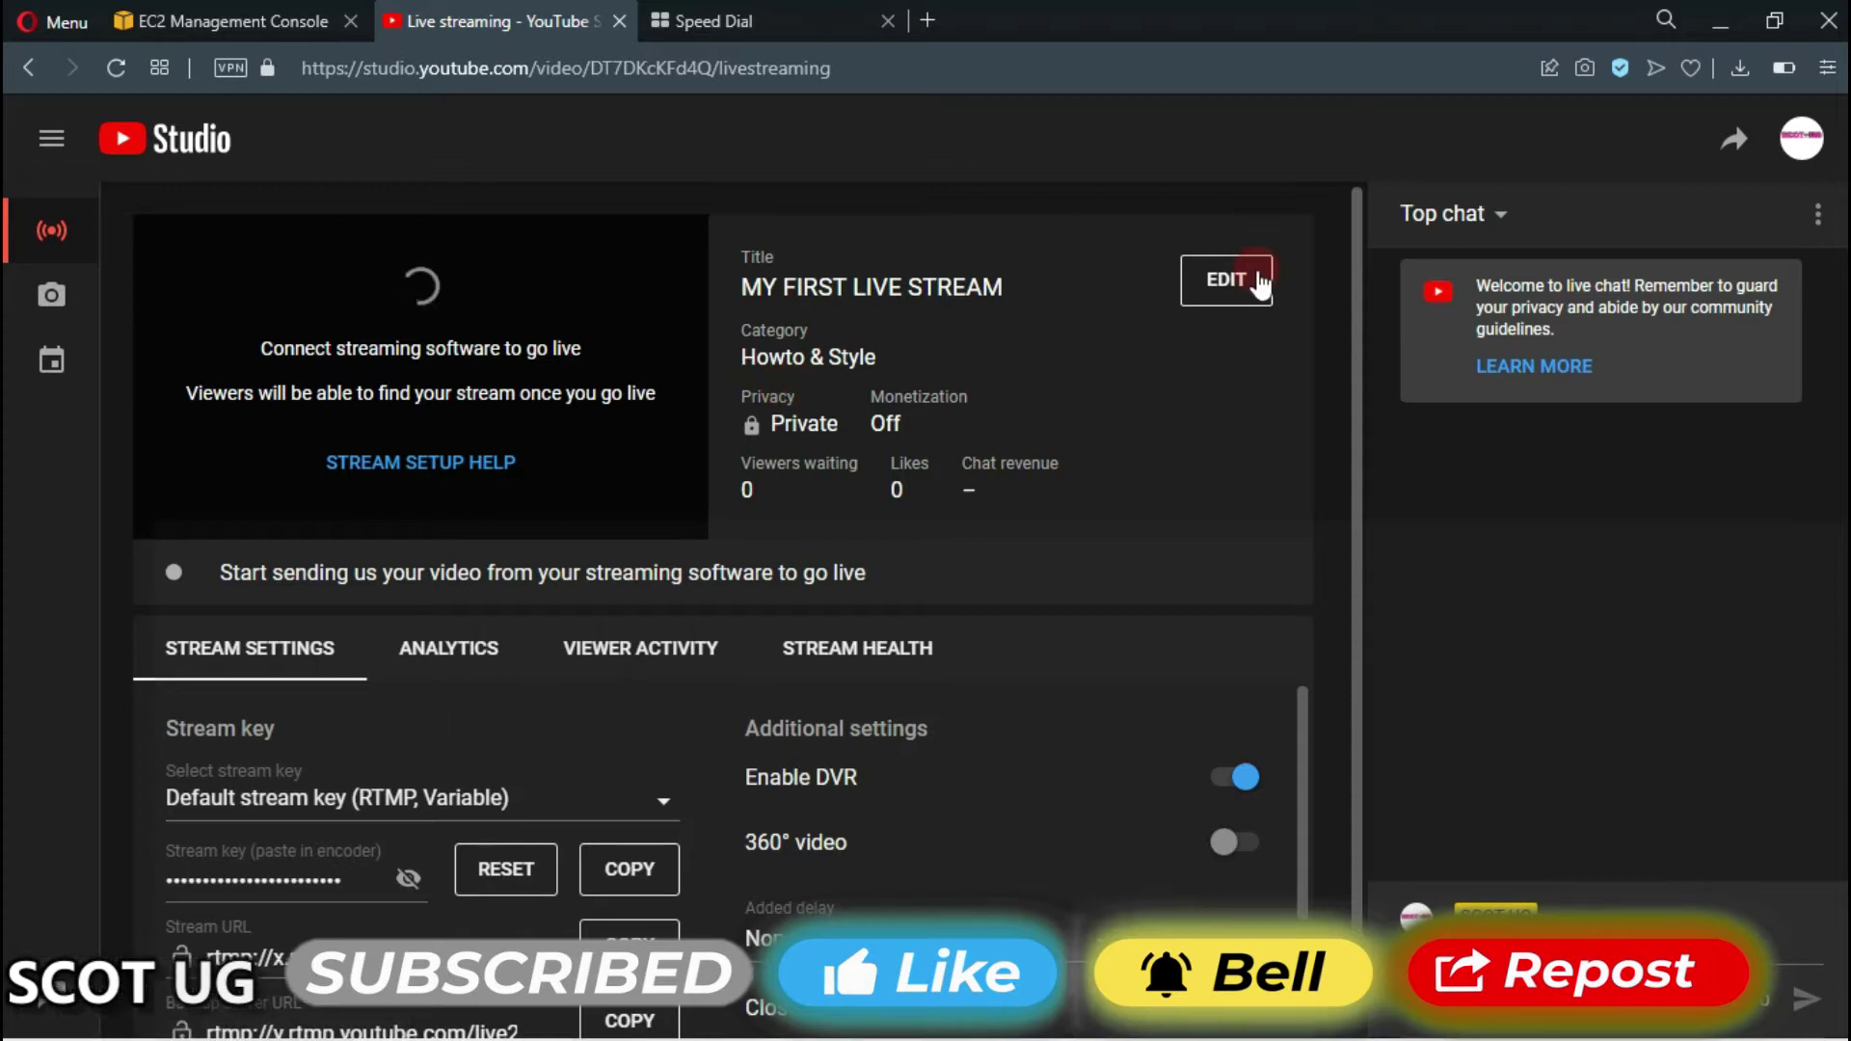
left_click(1260, 283)
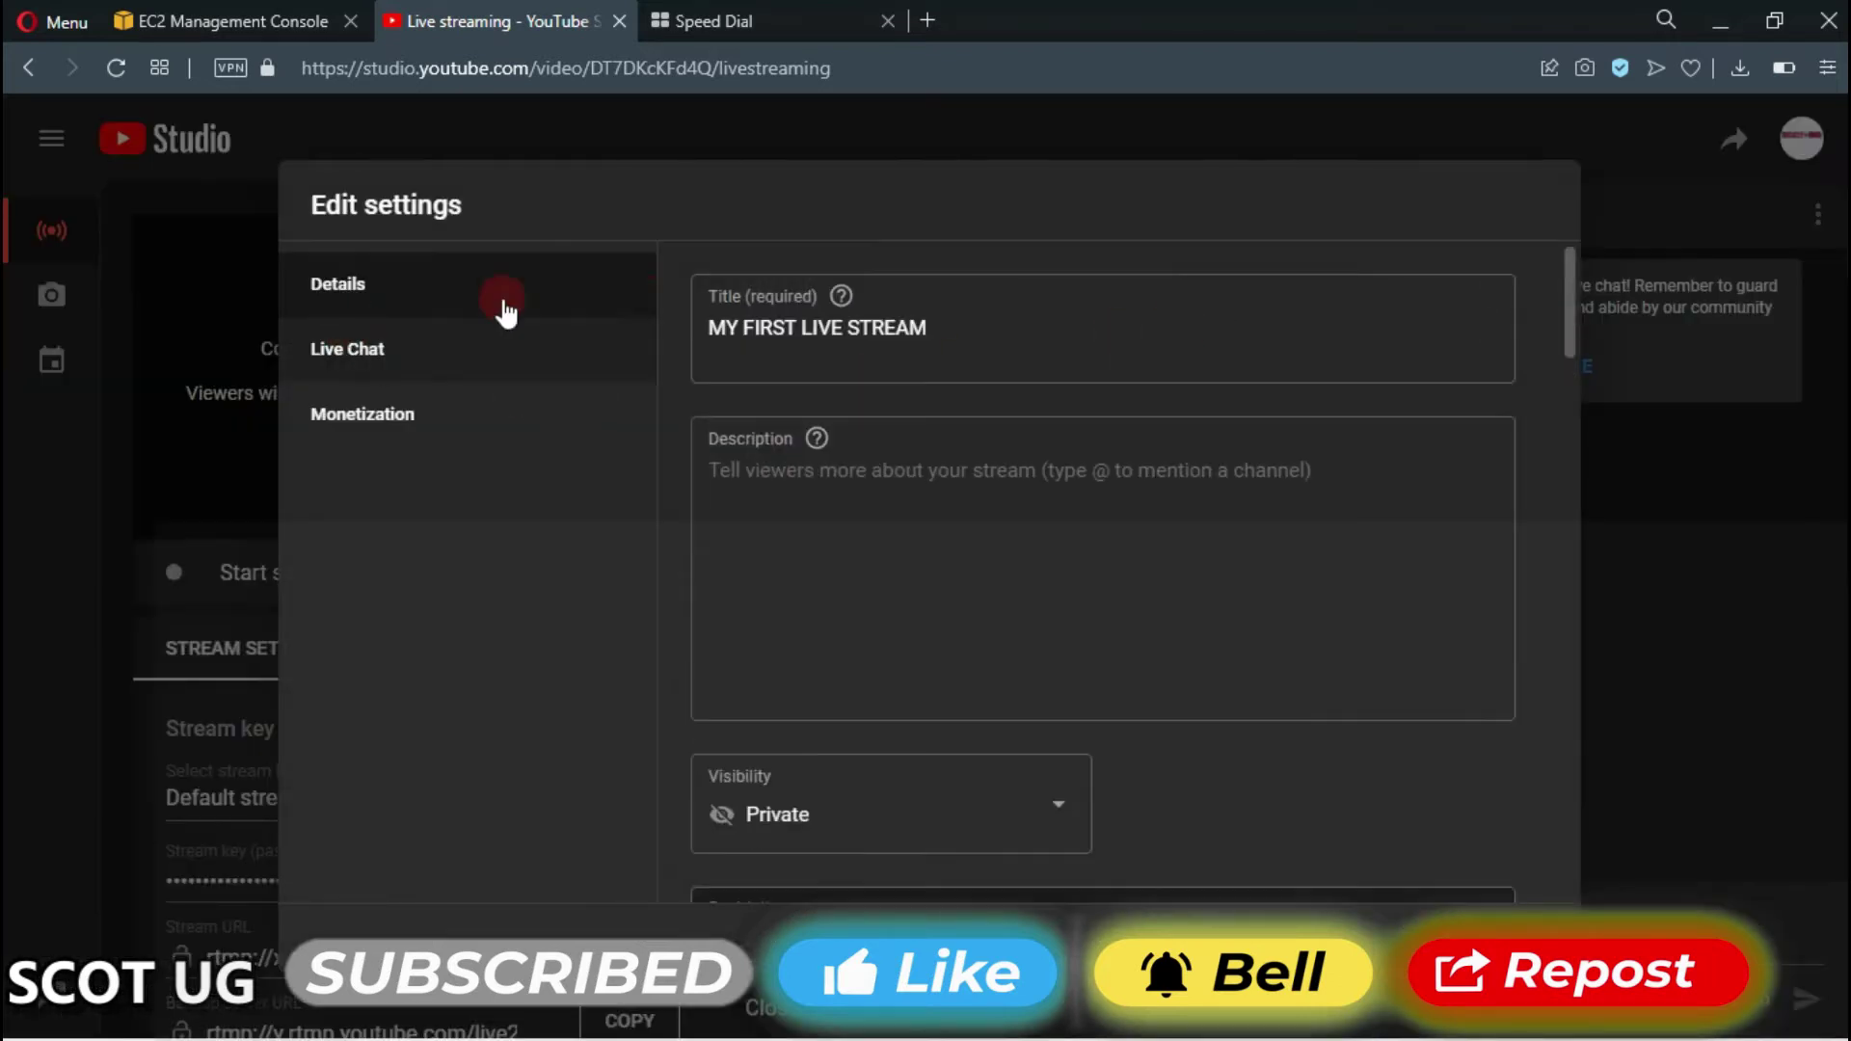
left_click_drag(1016, 367, 520, 343)
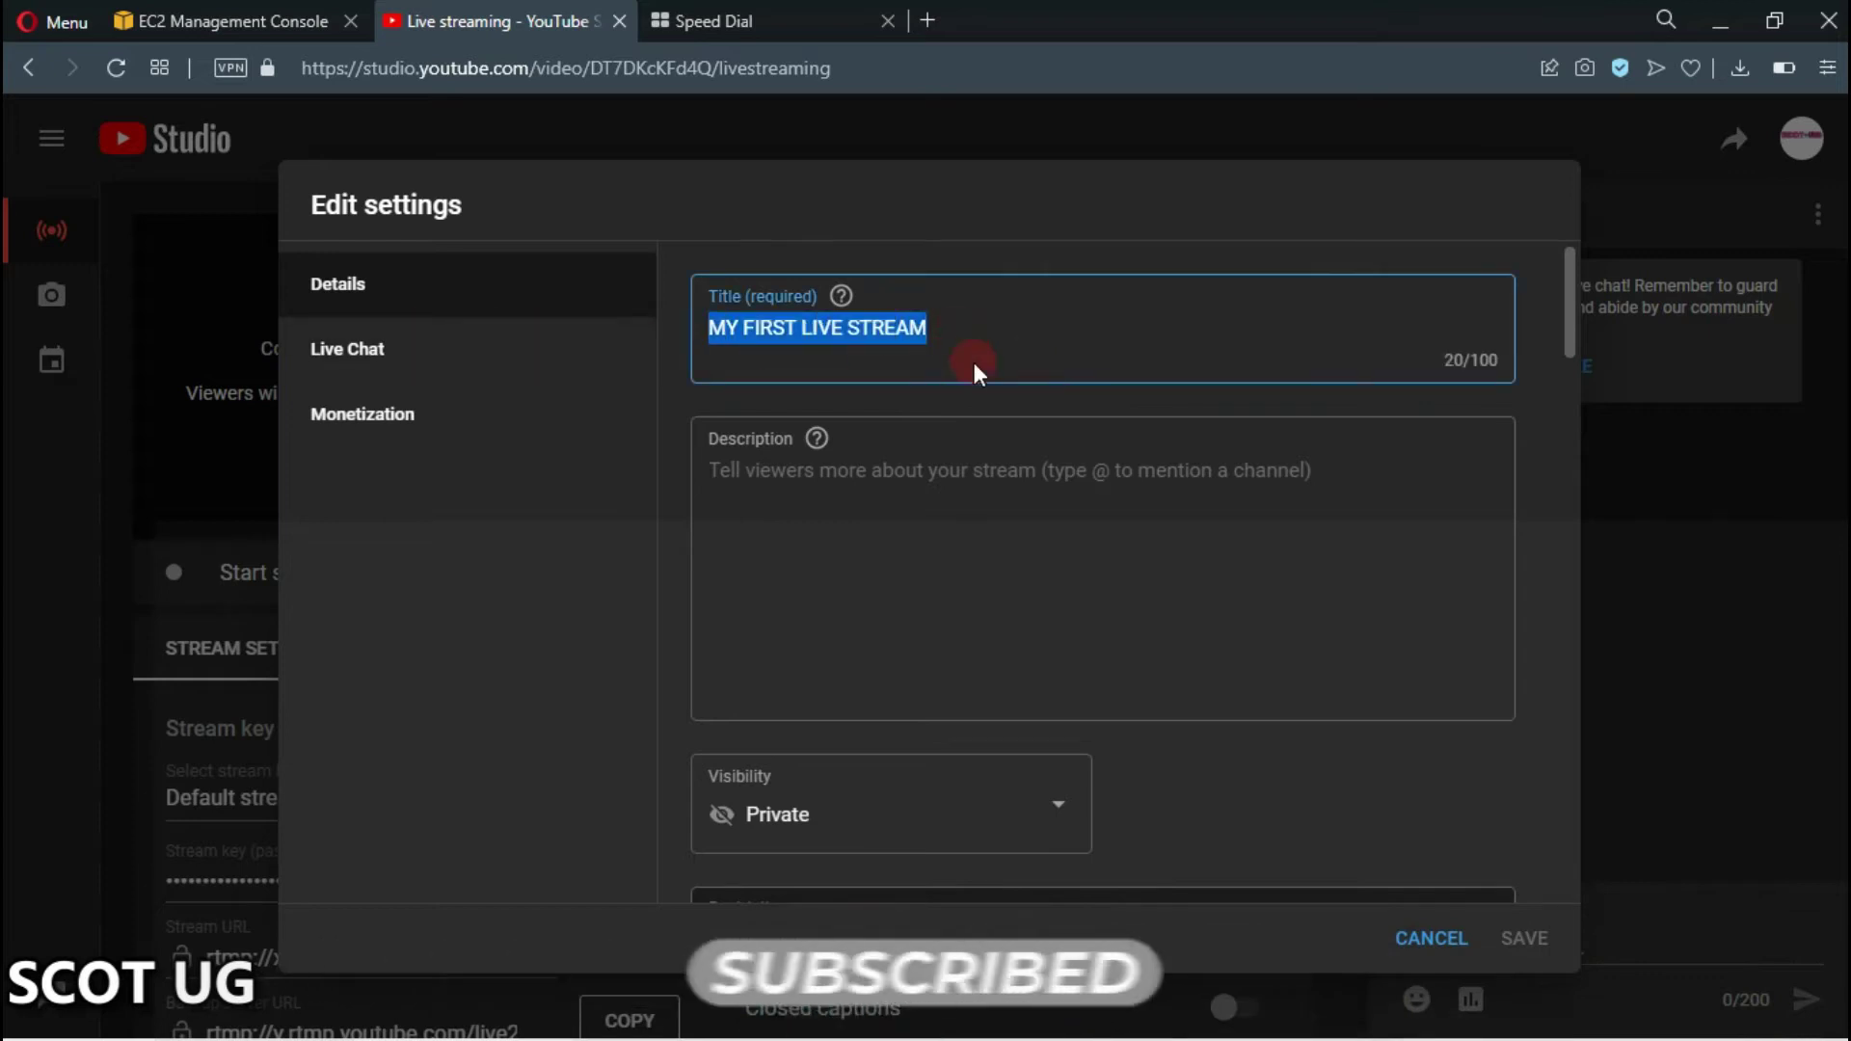
scroll(972, 367, "down", 3)
left_click(892, 355)
scroll(905, 354, "up", 3)
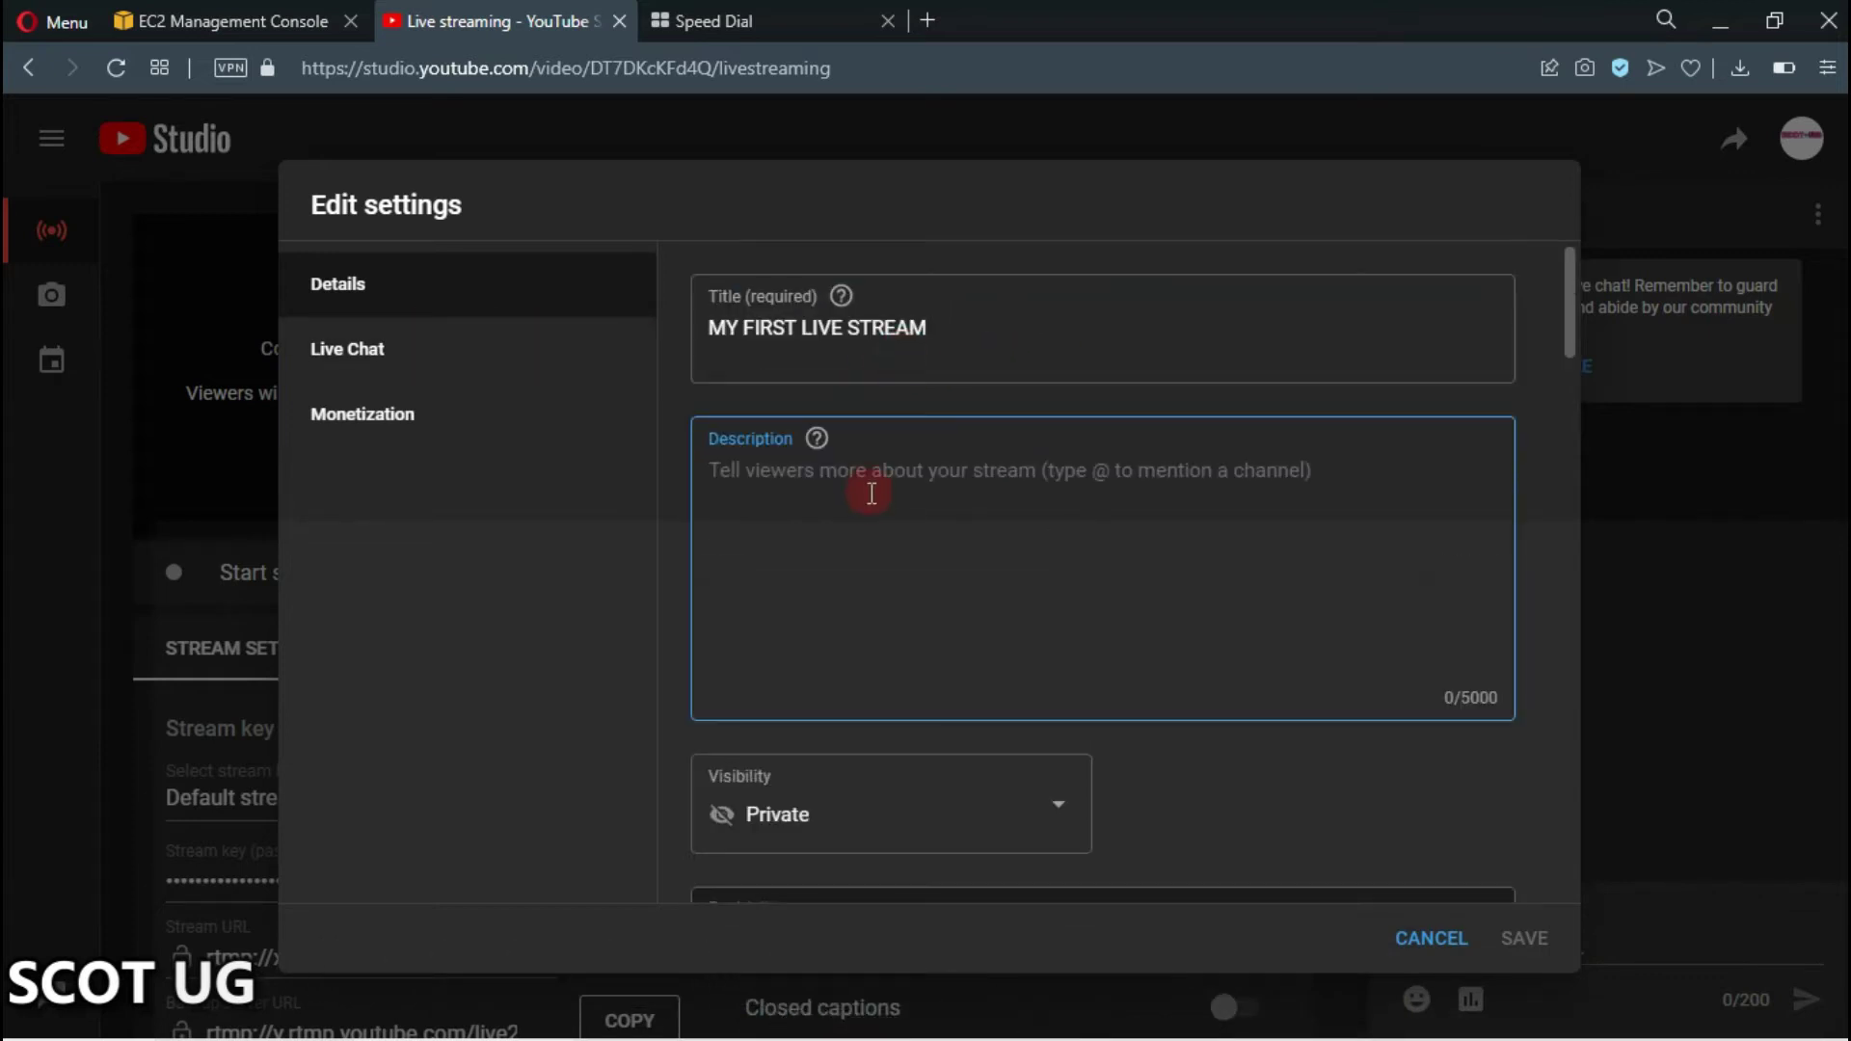
scroll(863, 509, "down", 5)
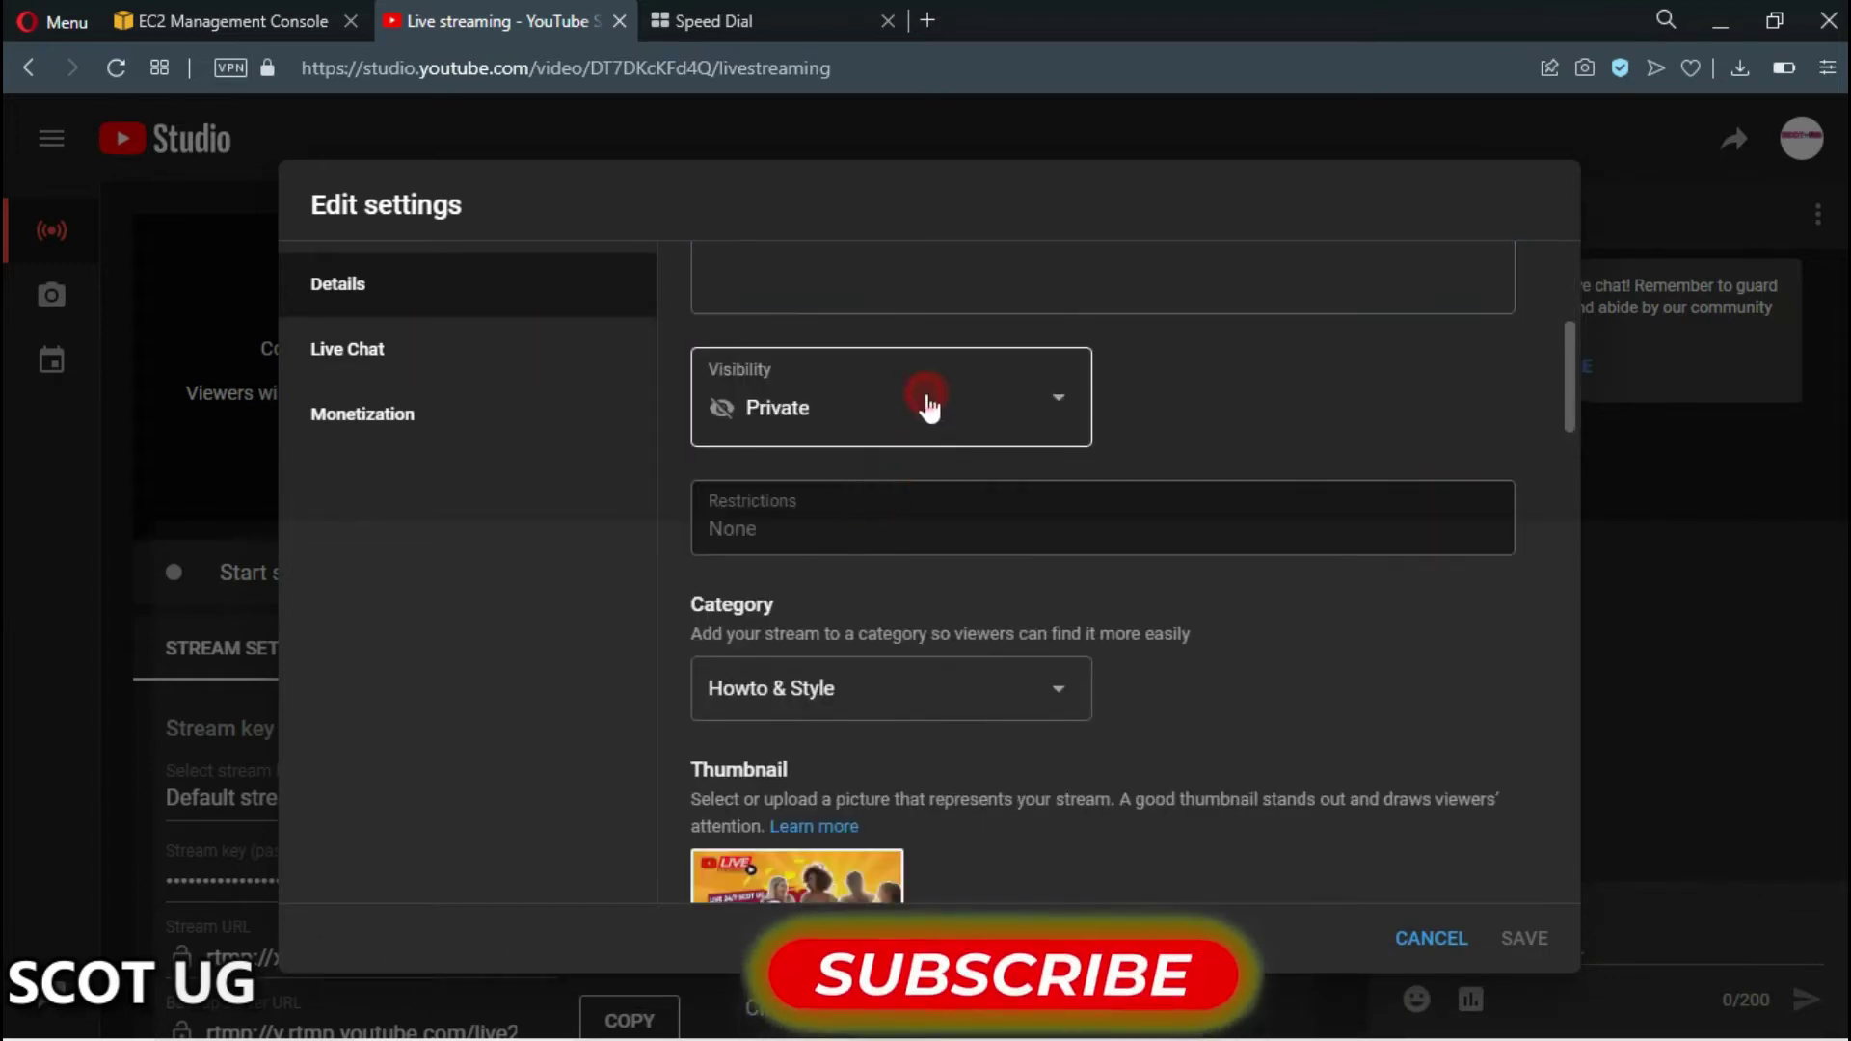
left_click(926, 404)
left_click(590, 482)
scroll(876, 492, "down", 4)
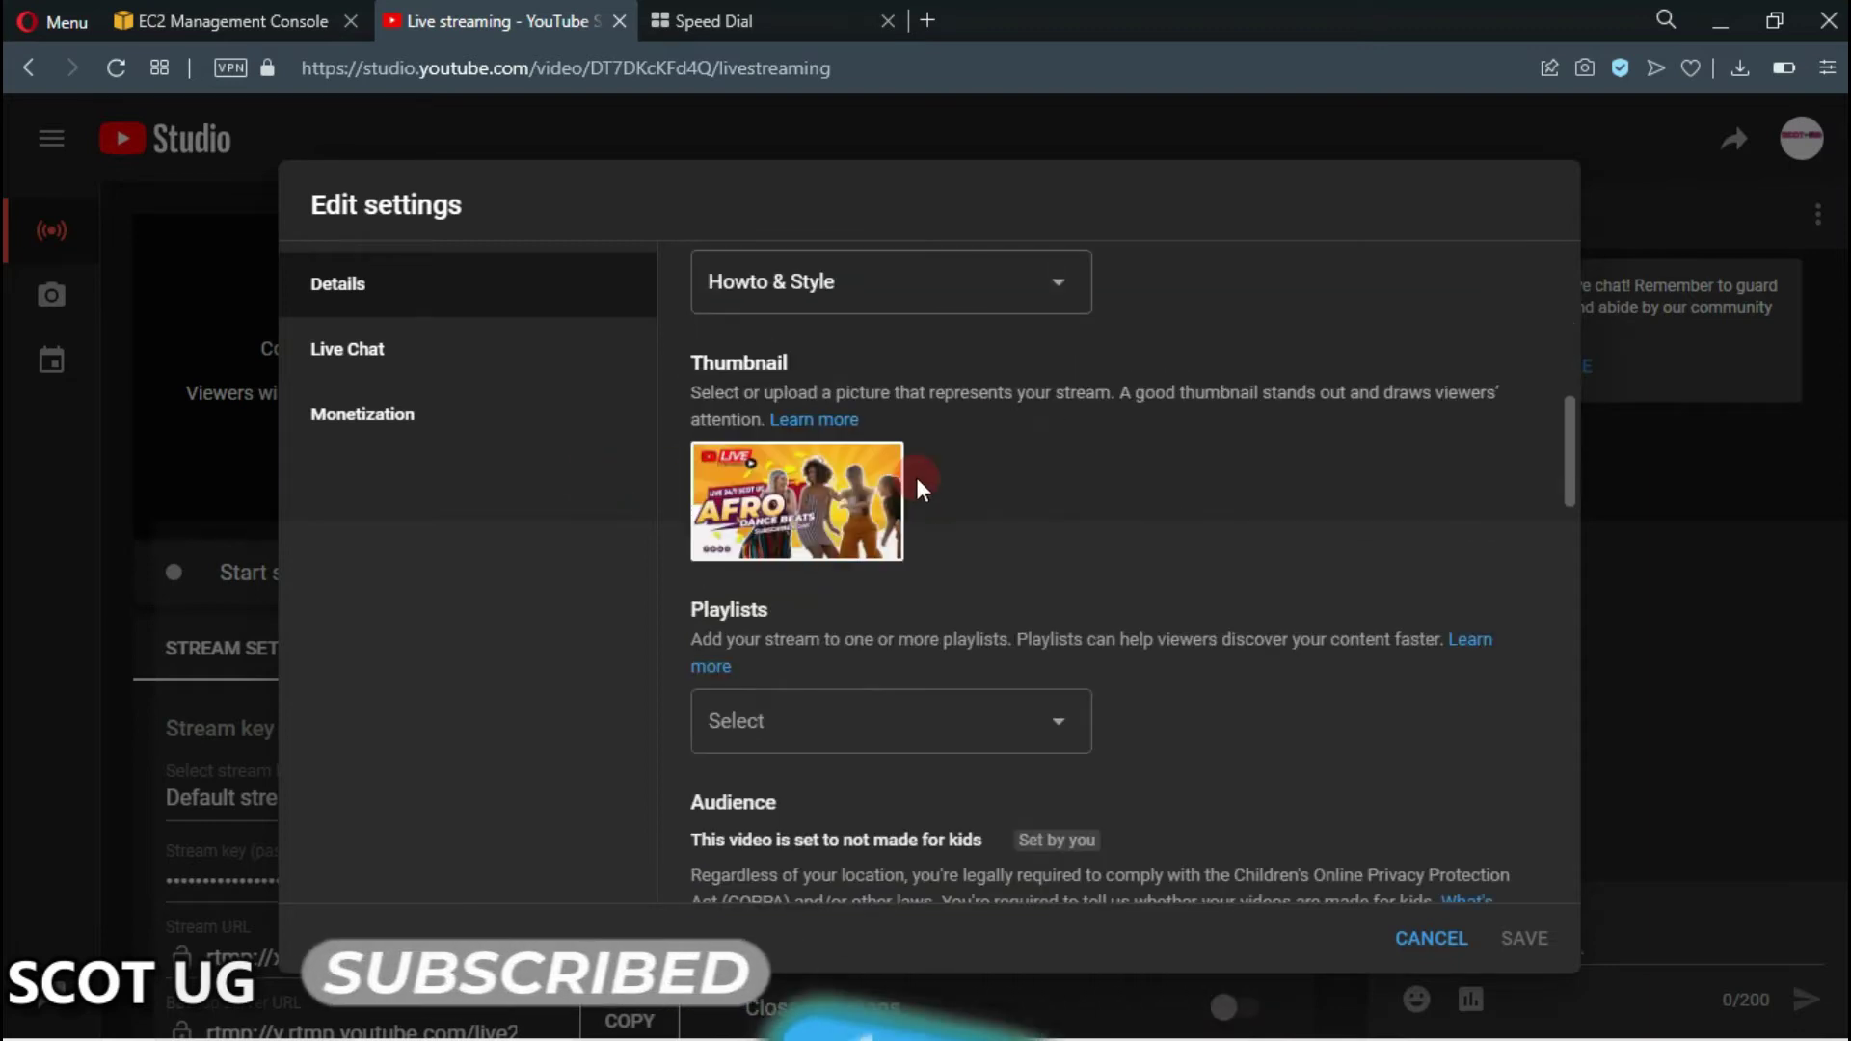
Examine the stream's thumbnail, playlist, audience, tags, language, license and comment settings
scroll(824, 526, "down", 4)
left_click(817, 399)
left_click(829, 593)
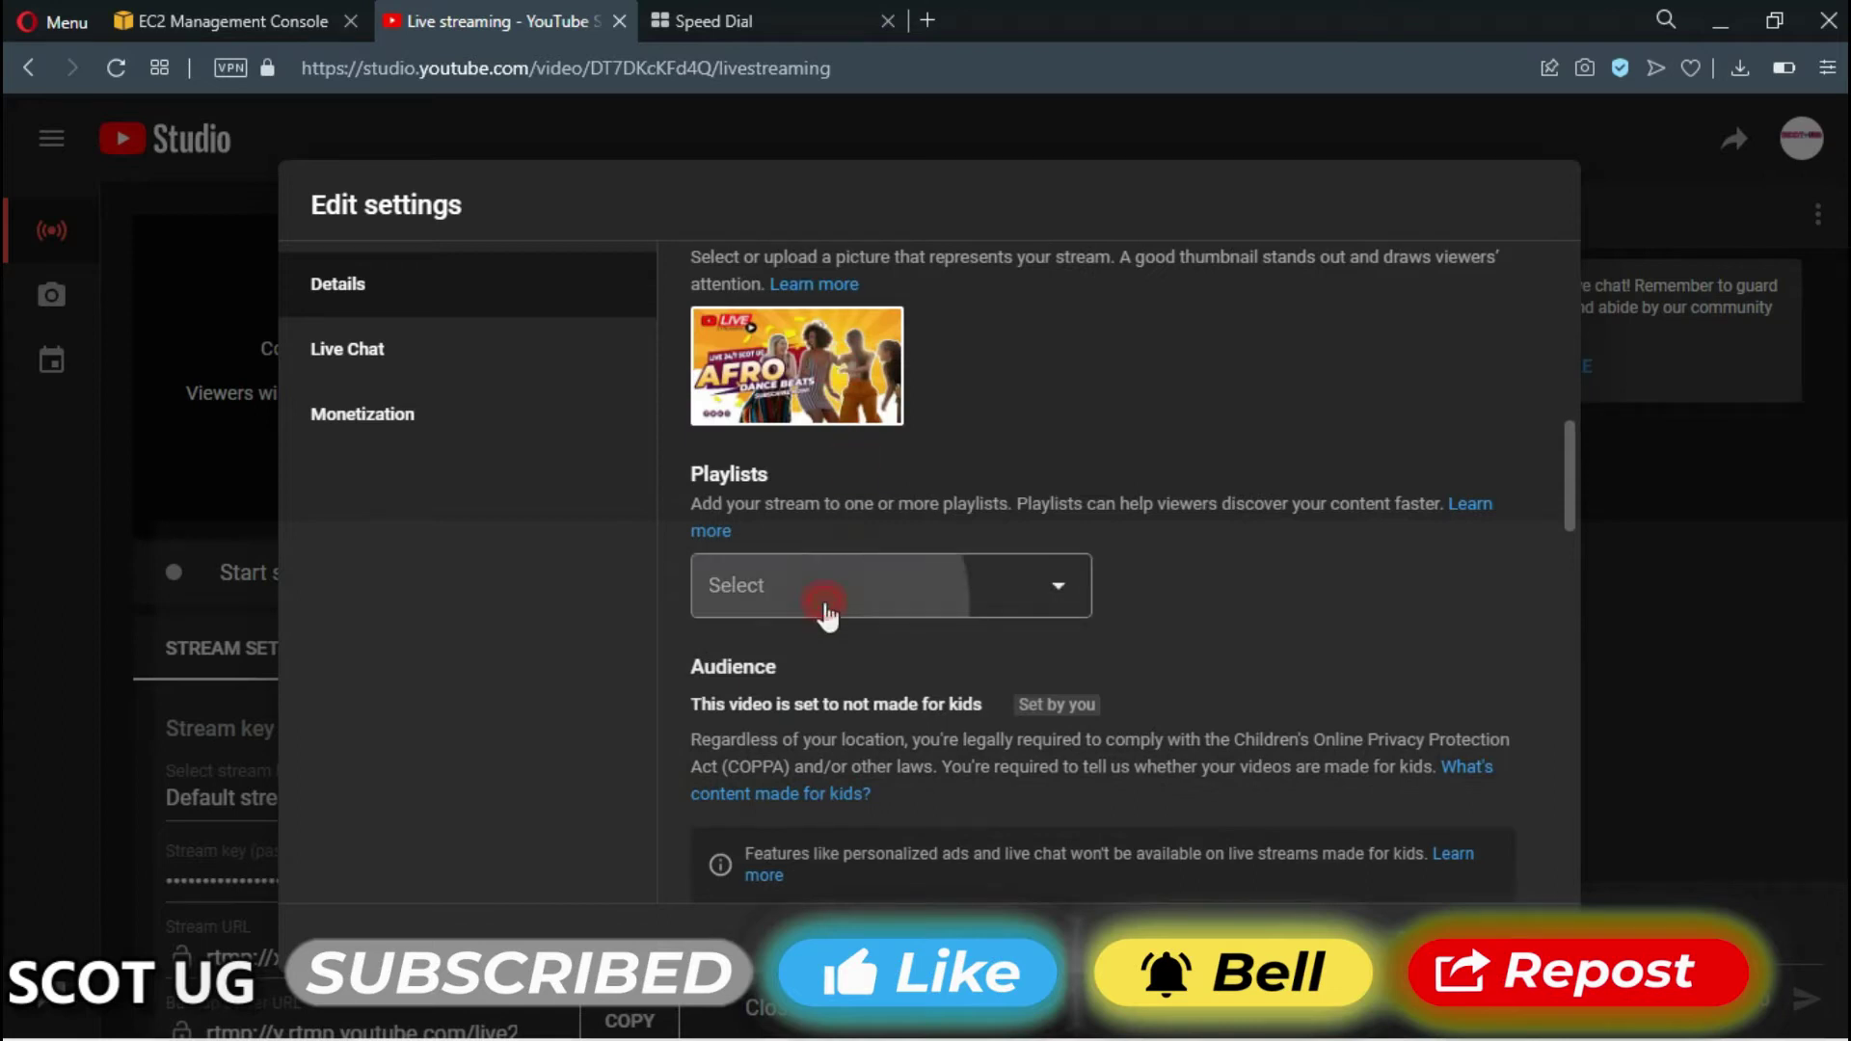
left_click(1294, 641)
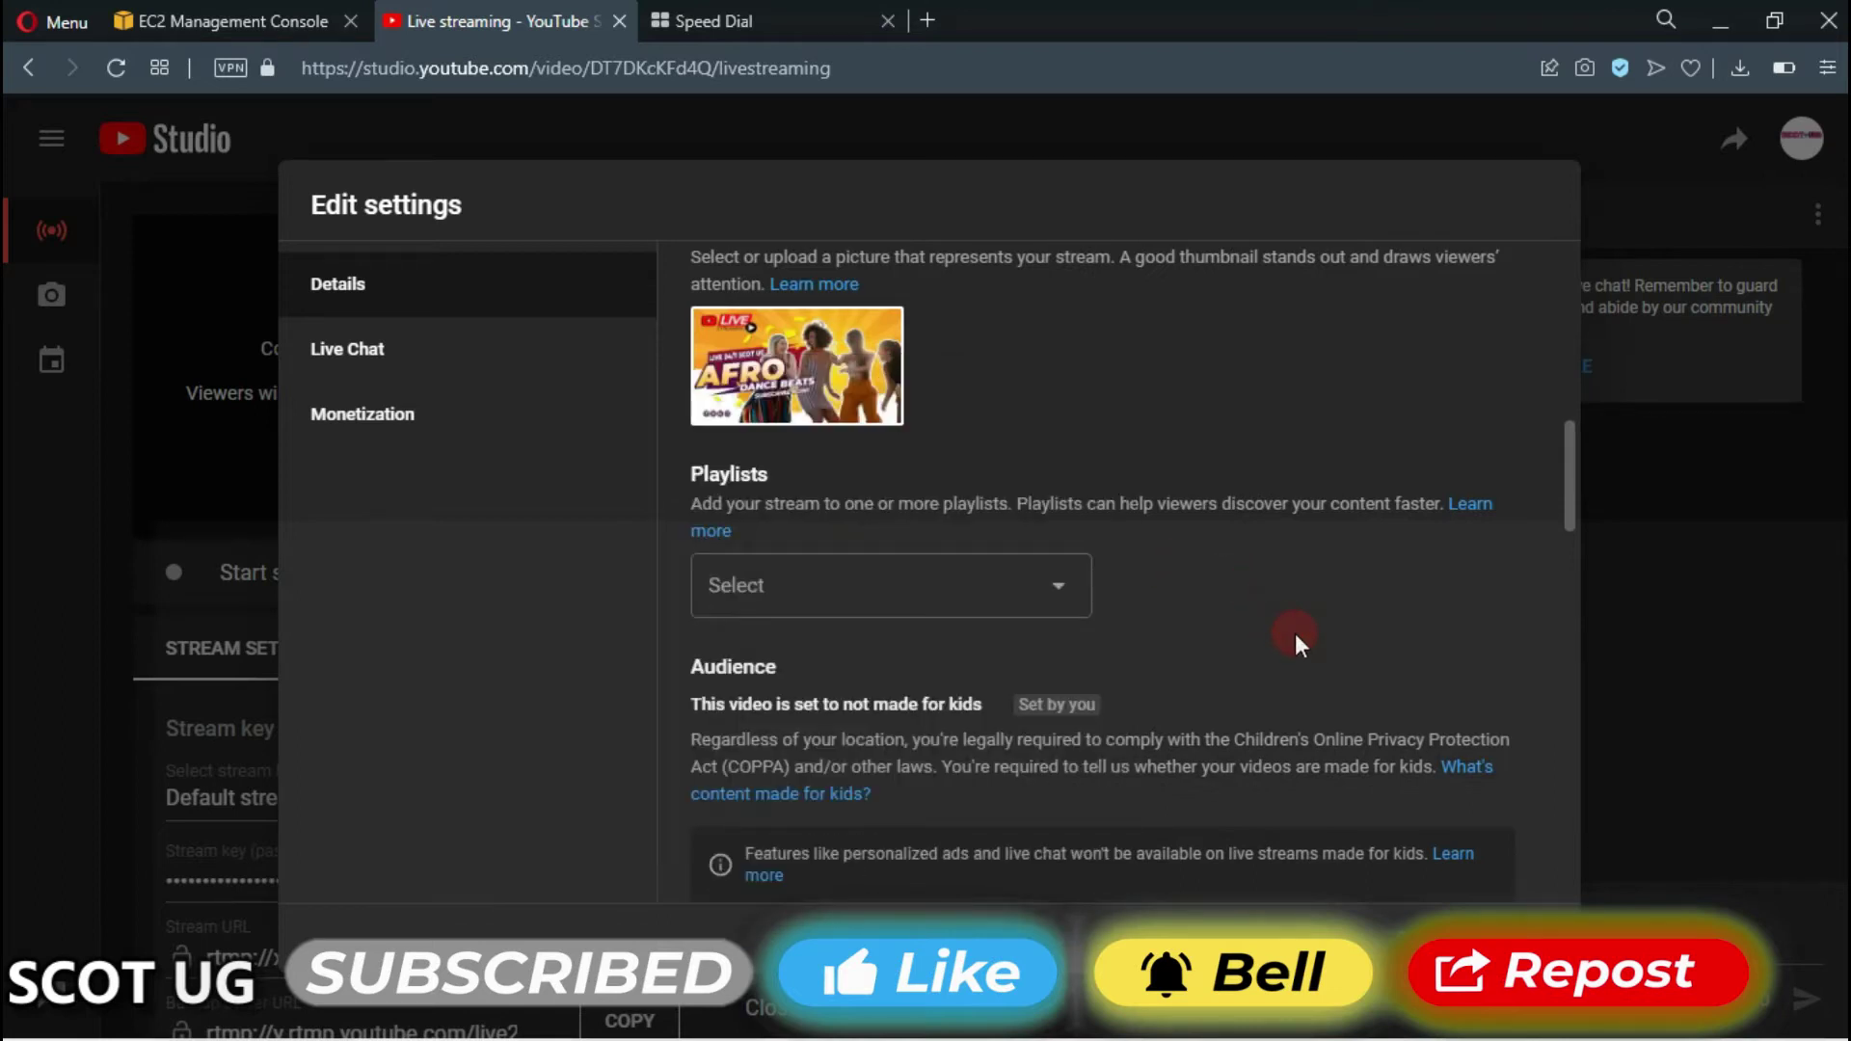
scroll(1294, 634, "down", 7)
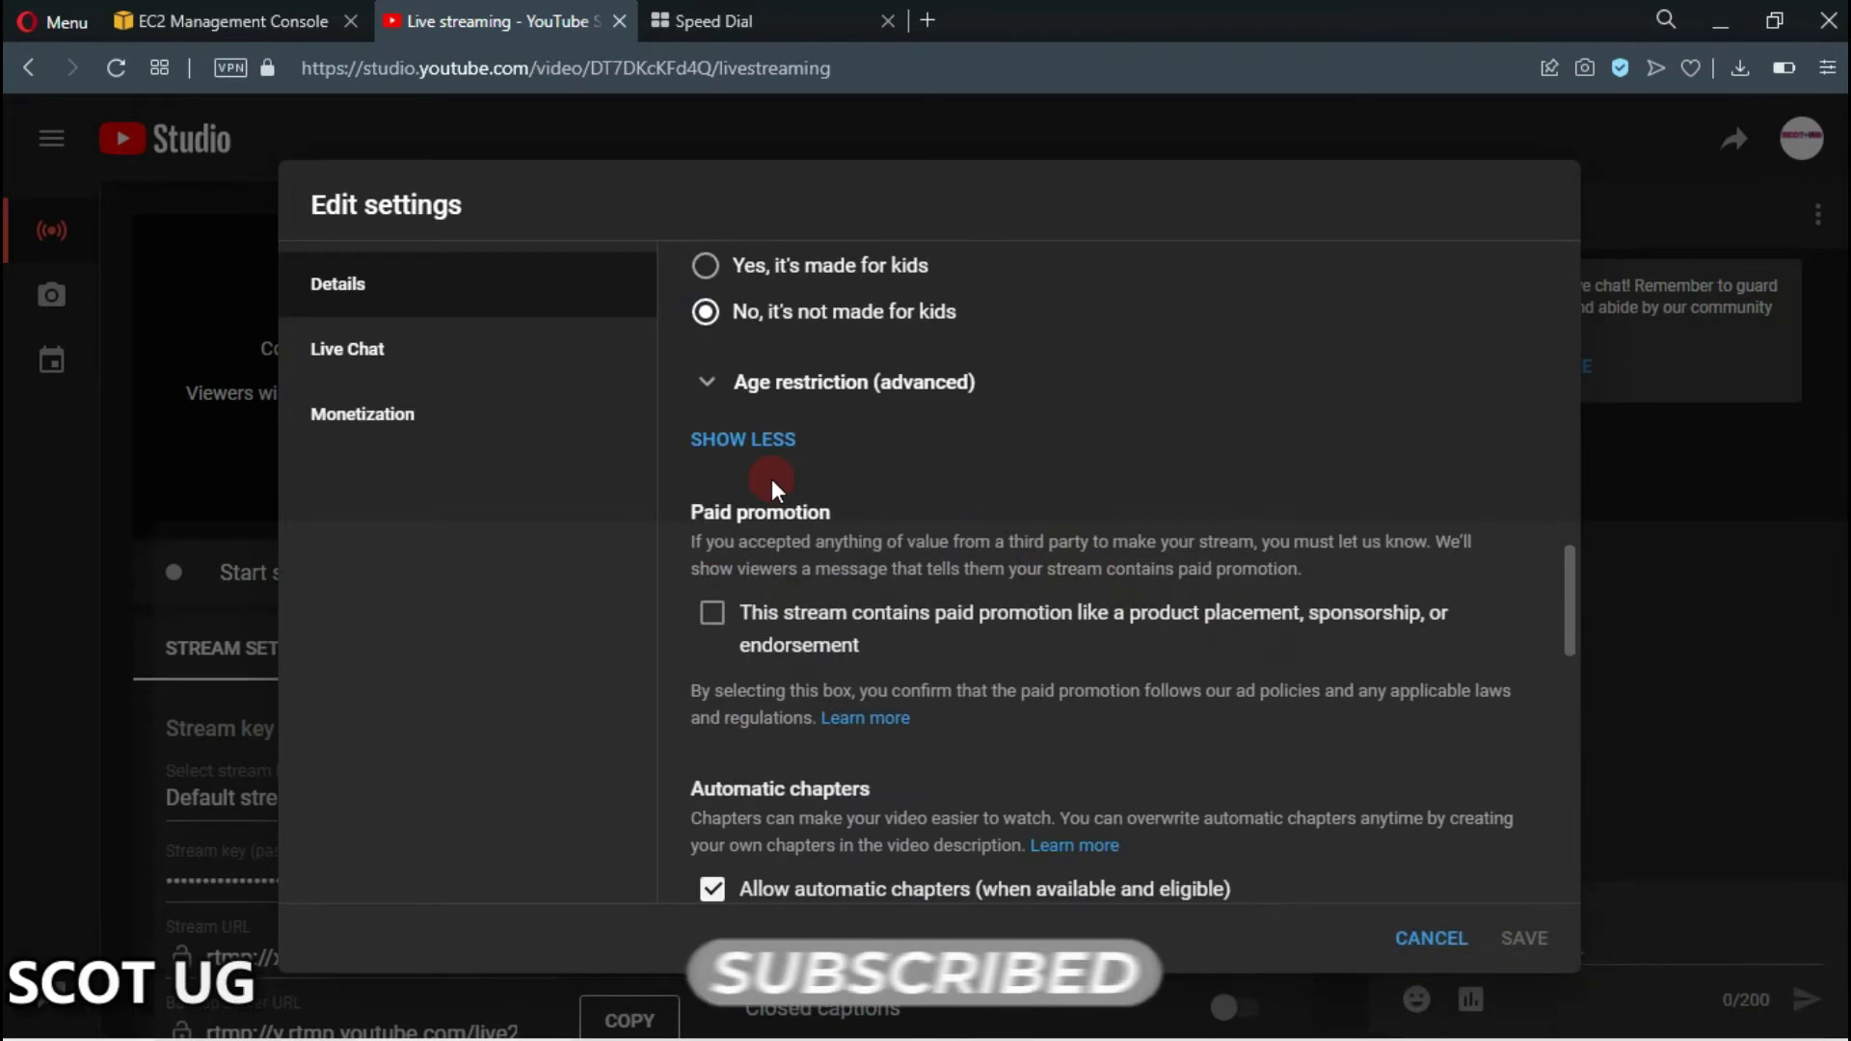
scroll(771, 478, "down", 6)
left_click(858, 543)
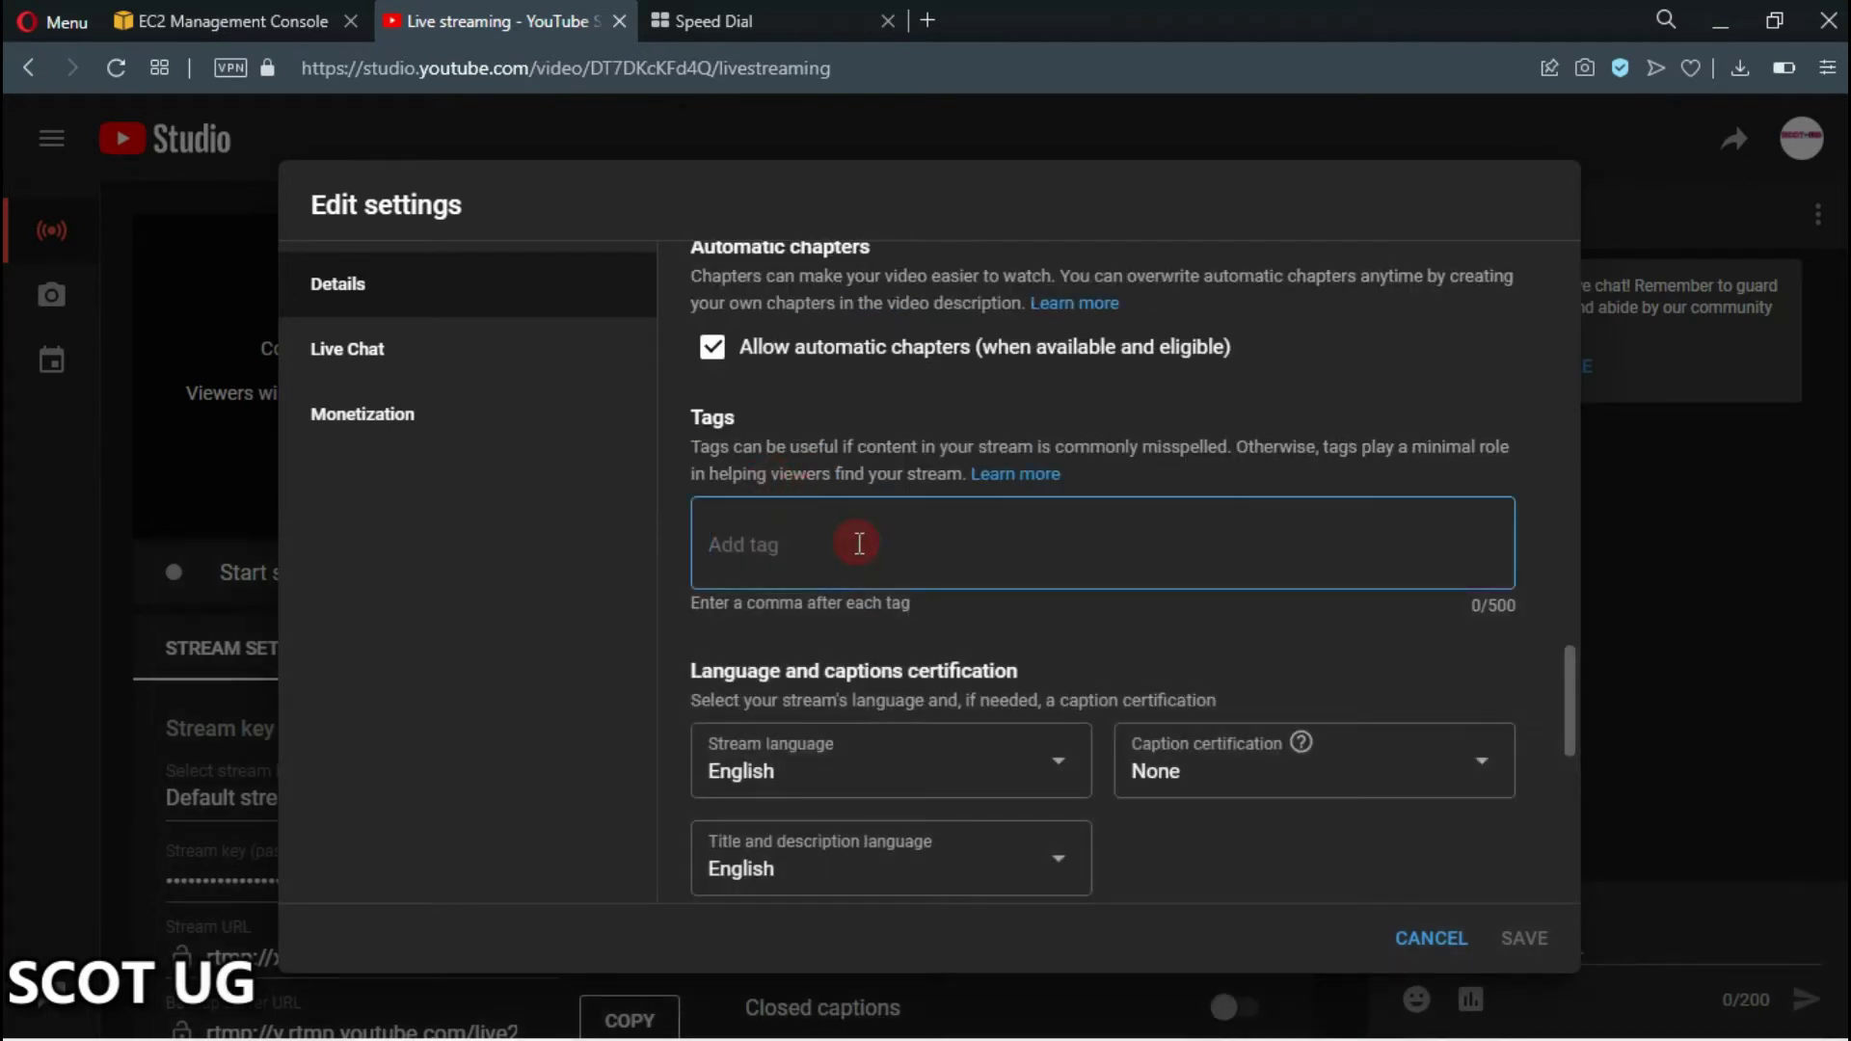
scroll(859, 543, "down", 2)
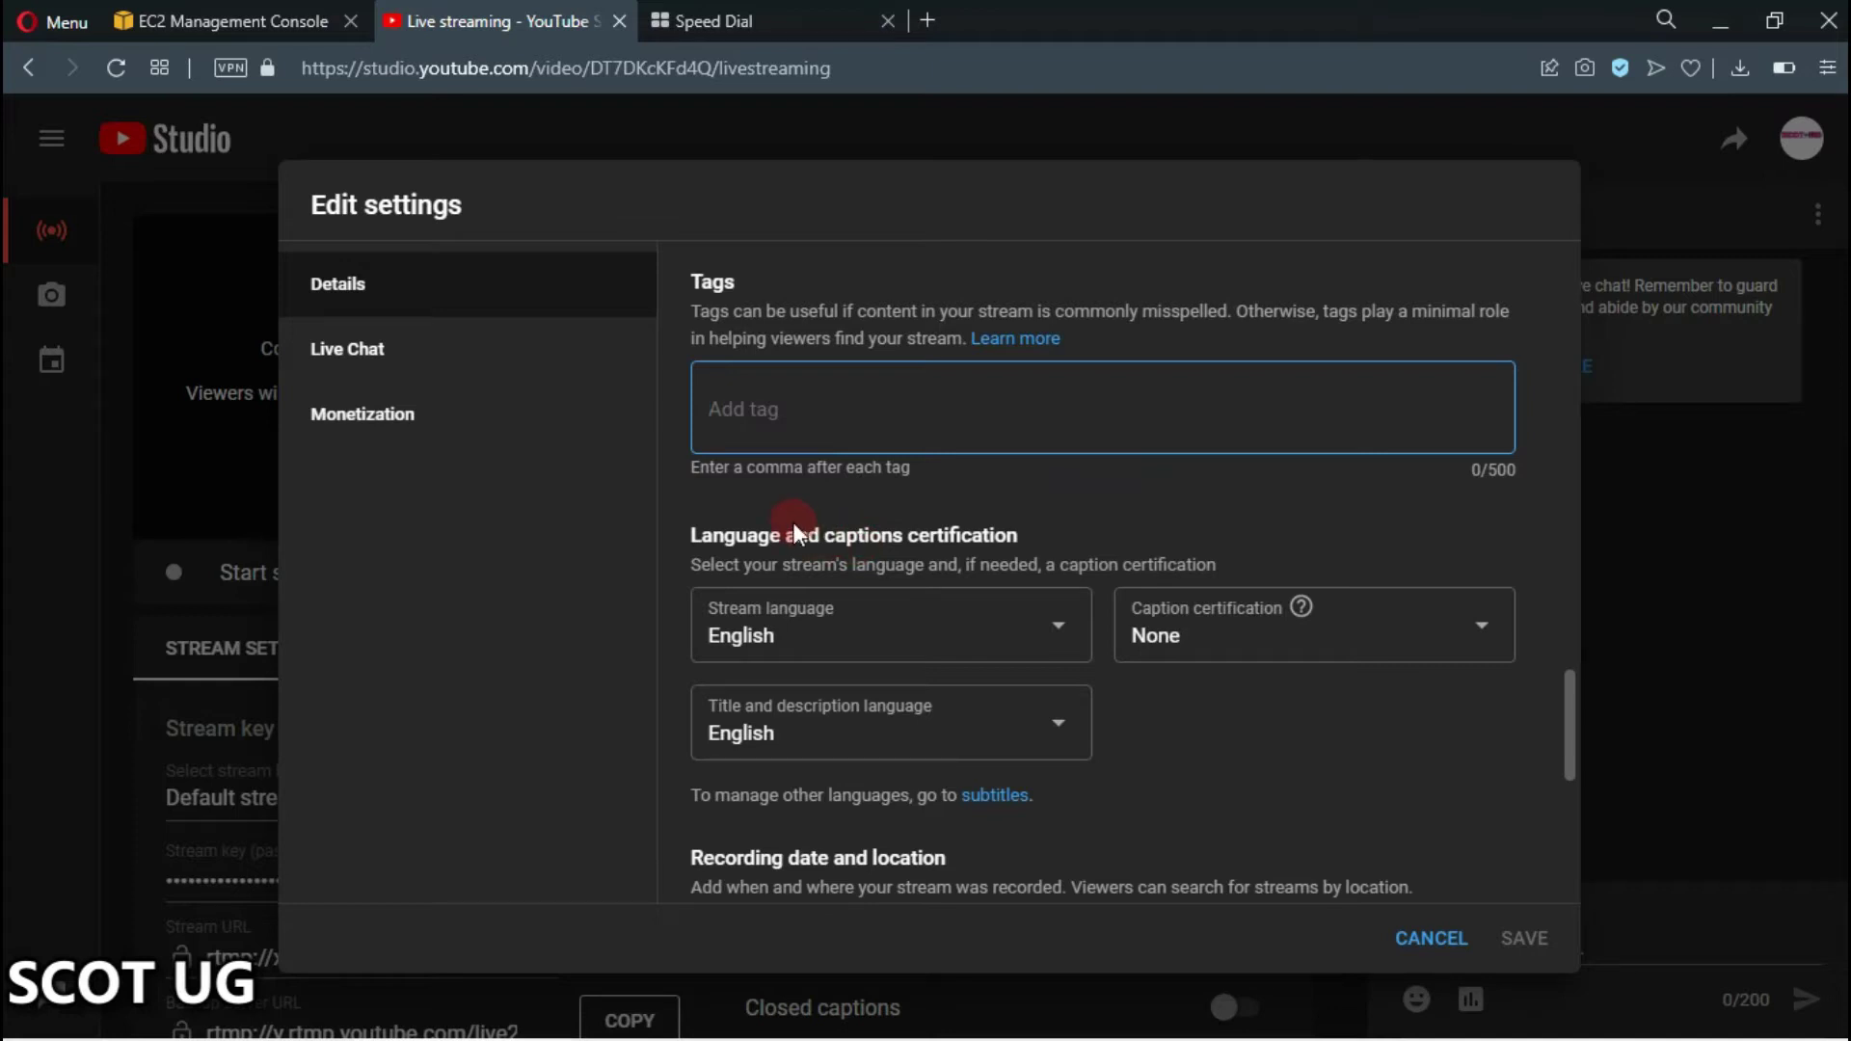
scroll(792, 523, "up", 4)
scroll(811, 540, "down", 4)
scroll(812, 540, "down", 6)
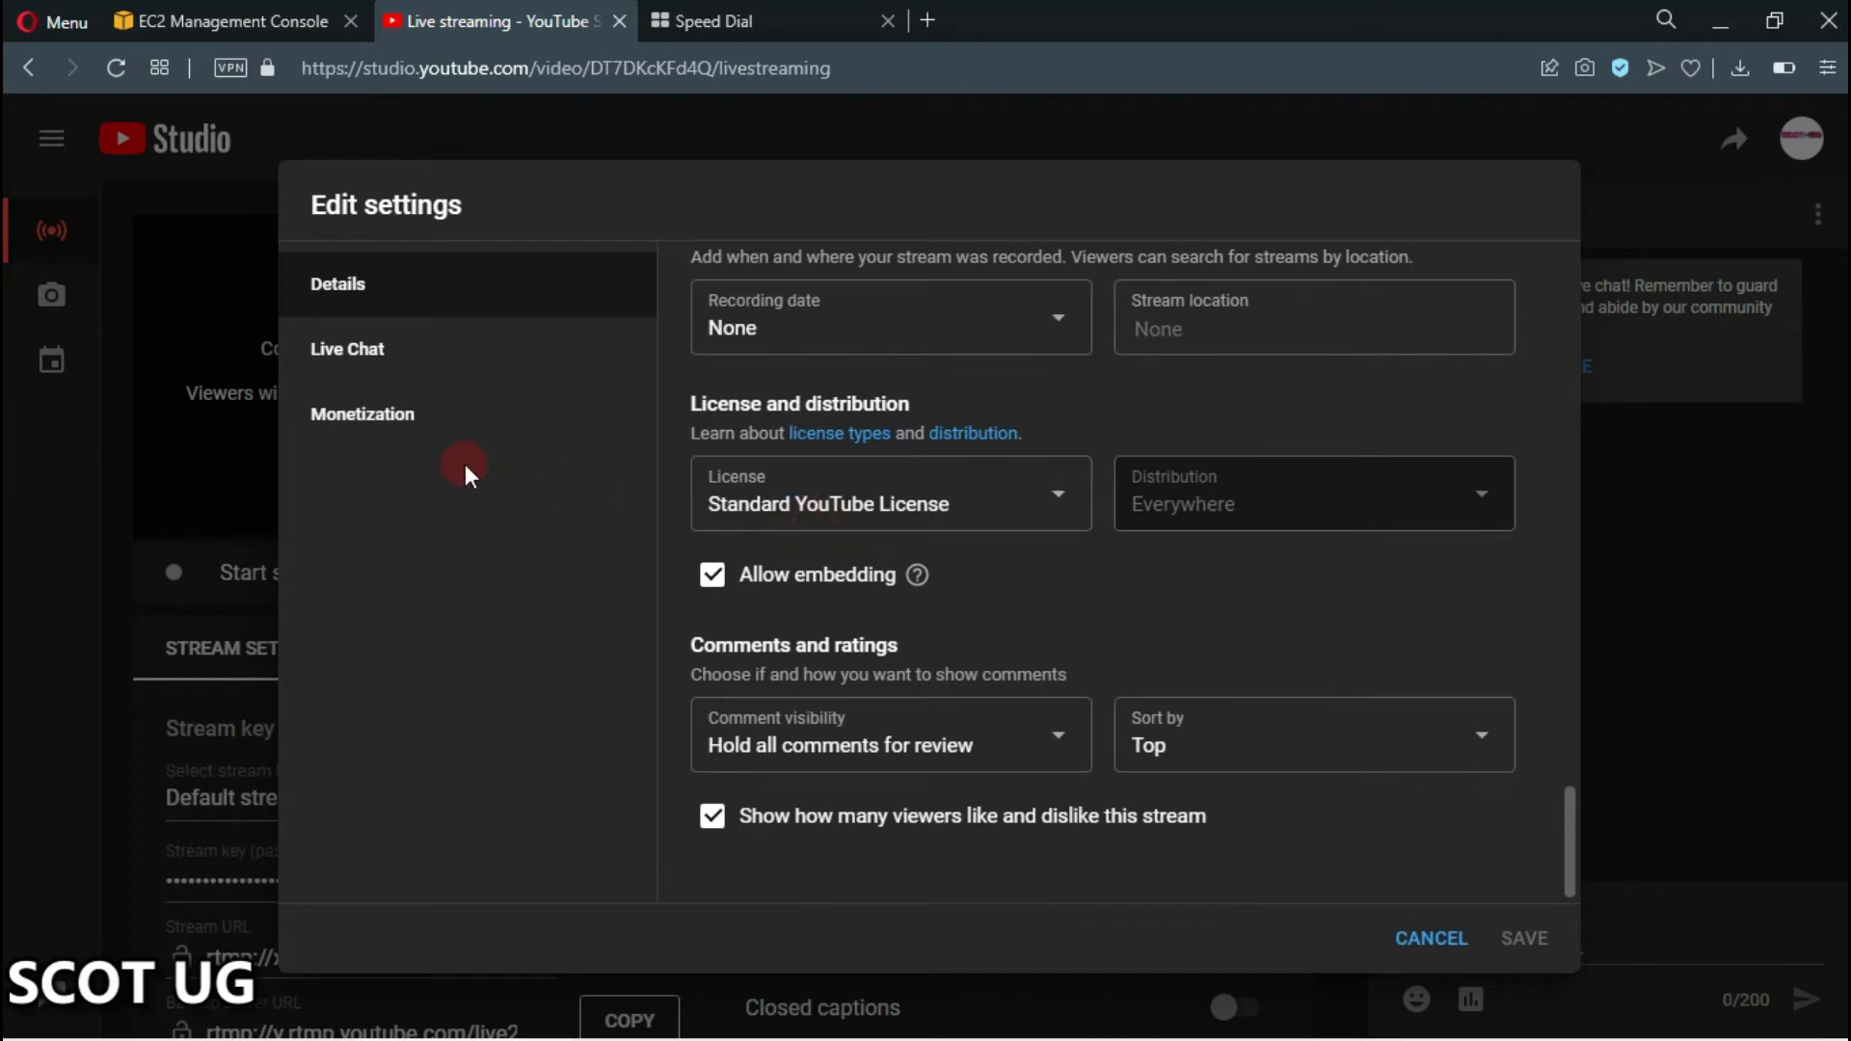
Look at the stream's monetization options and close the edit settings without saving
left_click(451, 430)
scroll(964, 530, "up", 3)
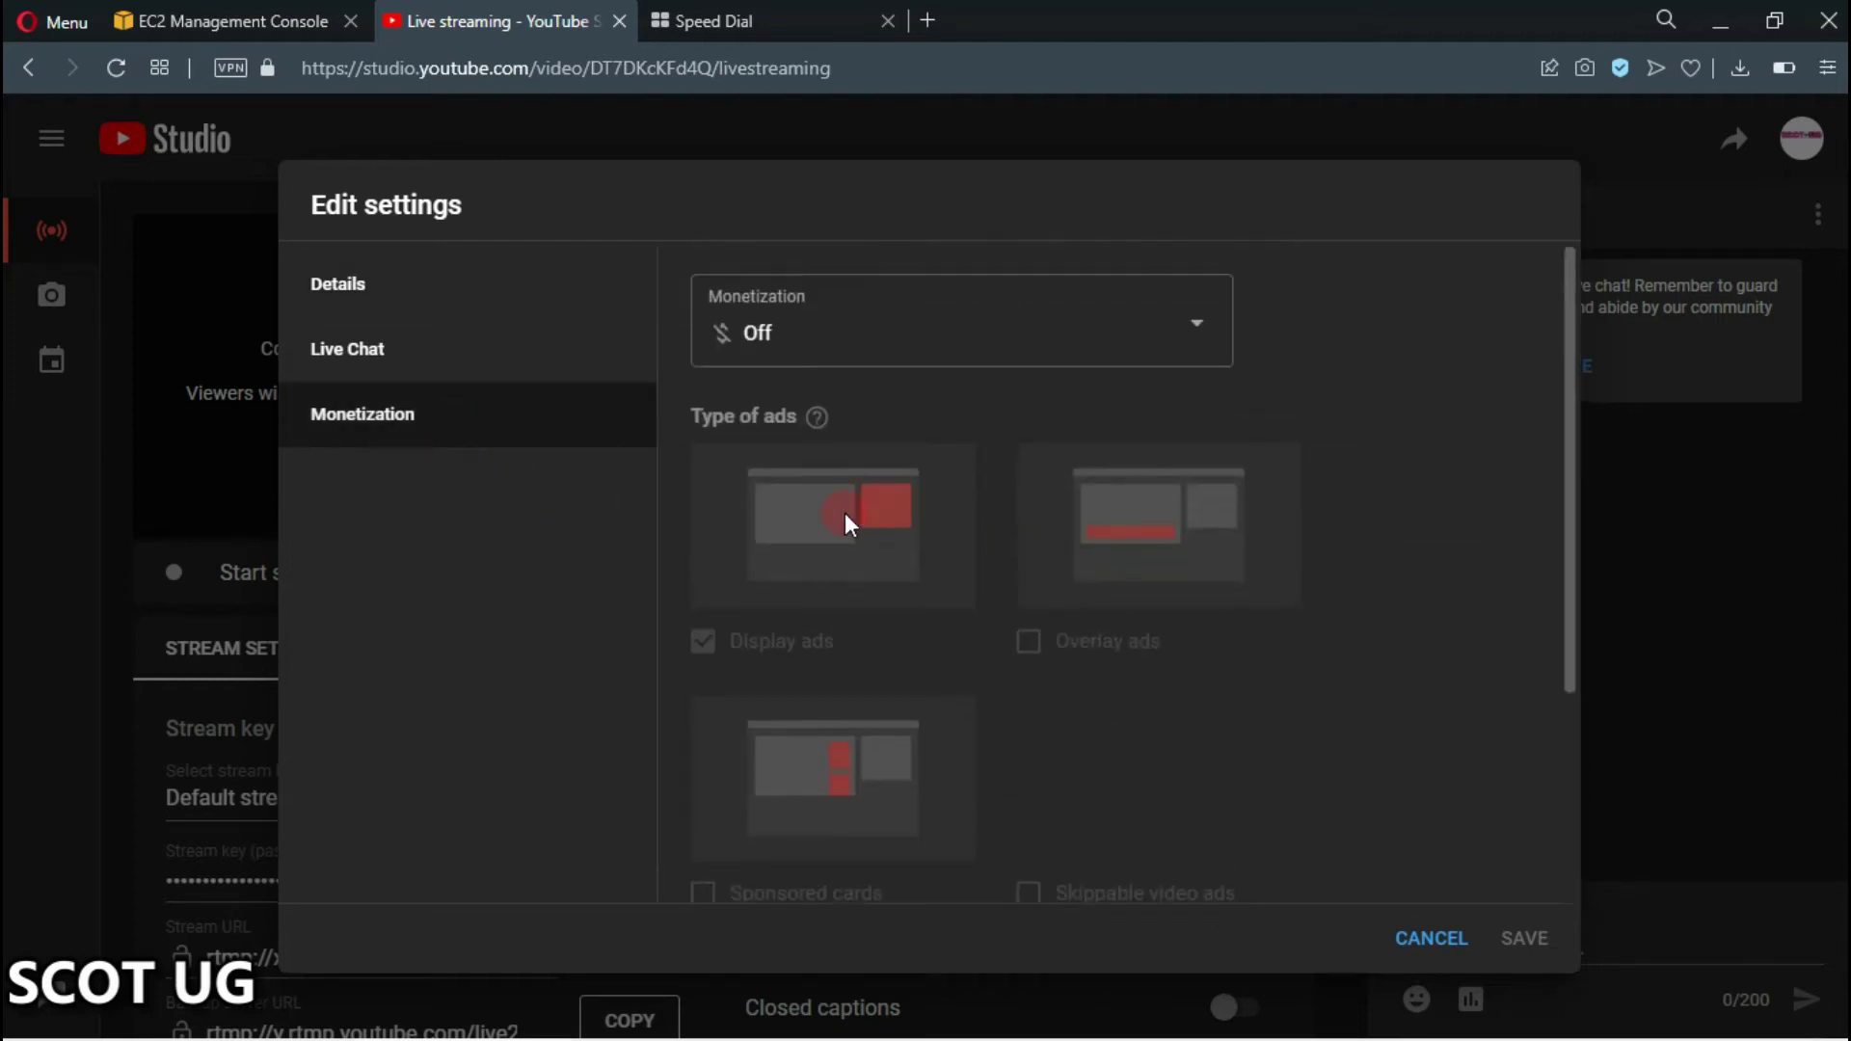
left_click(857, 345)
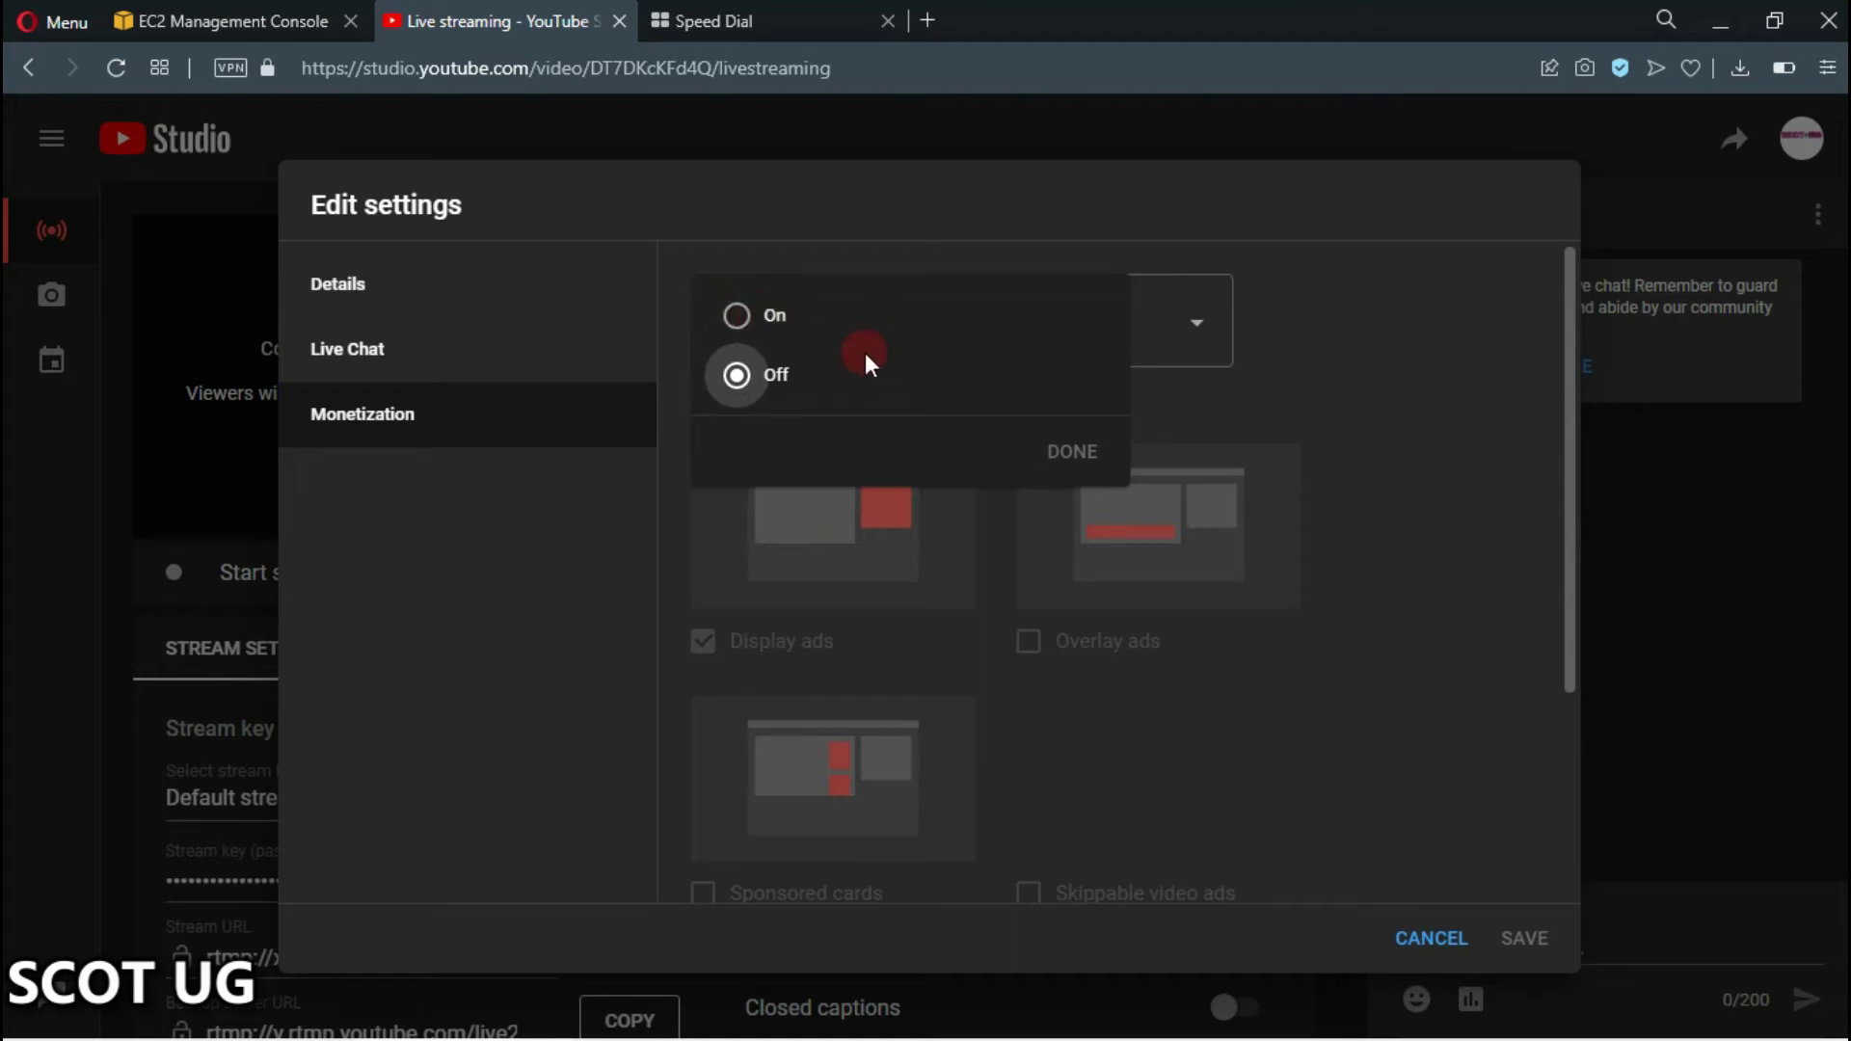
left_click(534, 504)
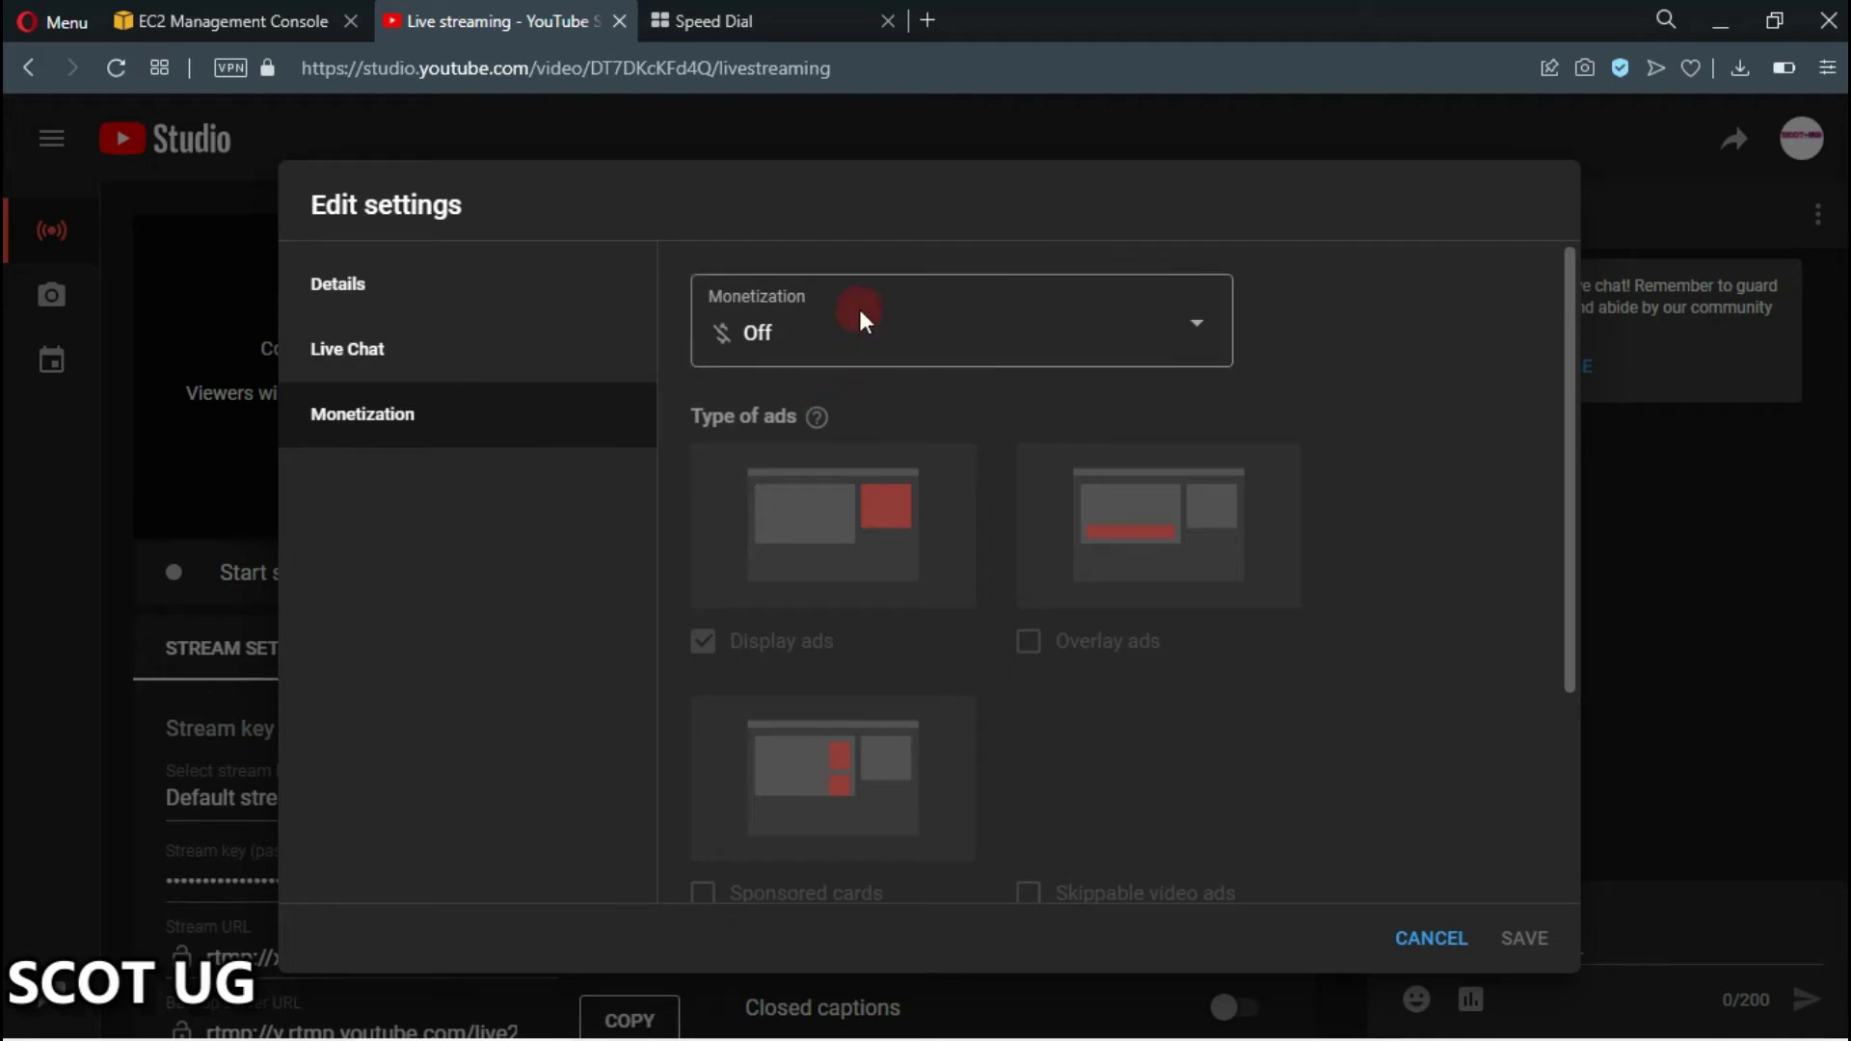
left_click(841, 326)
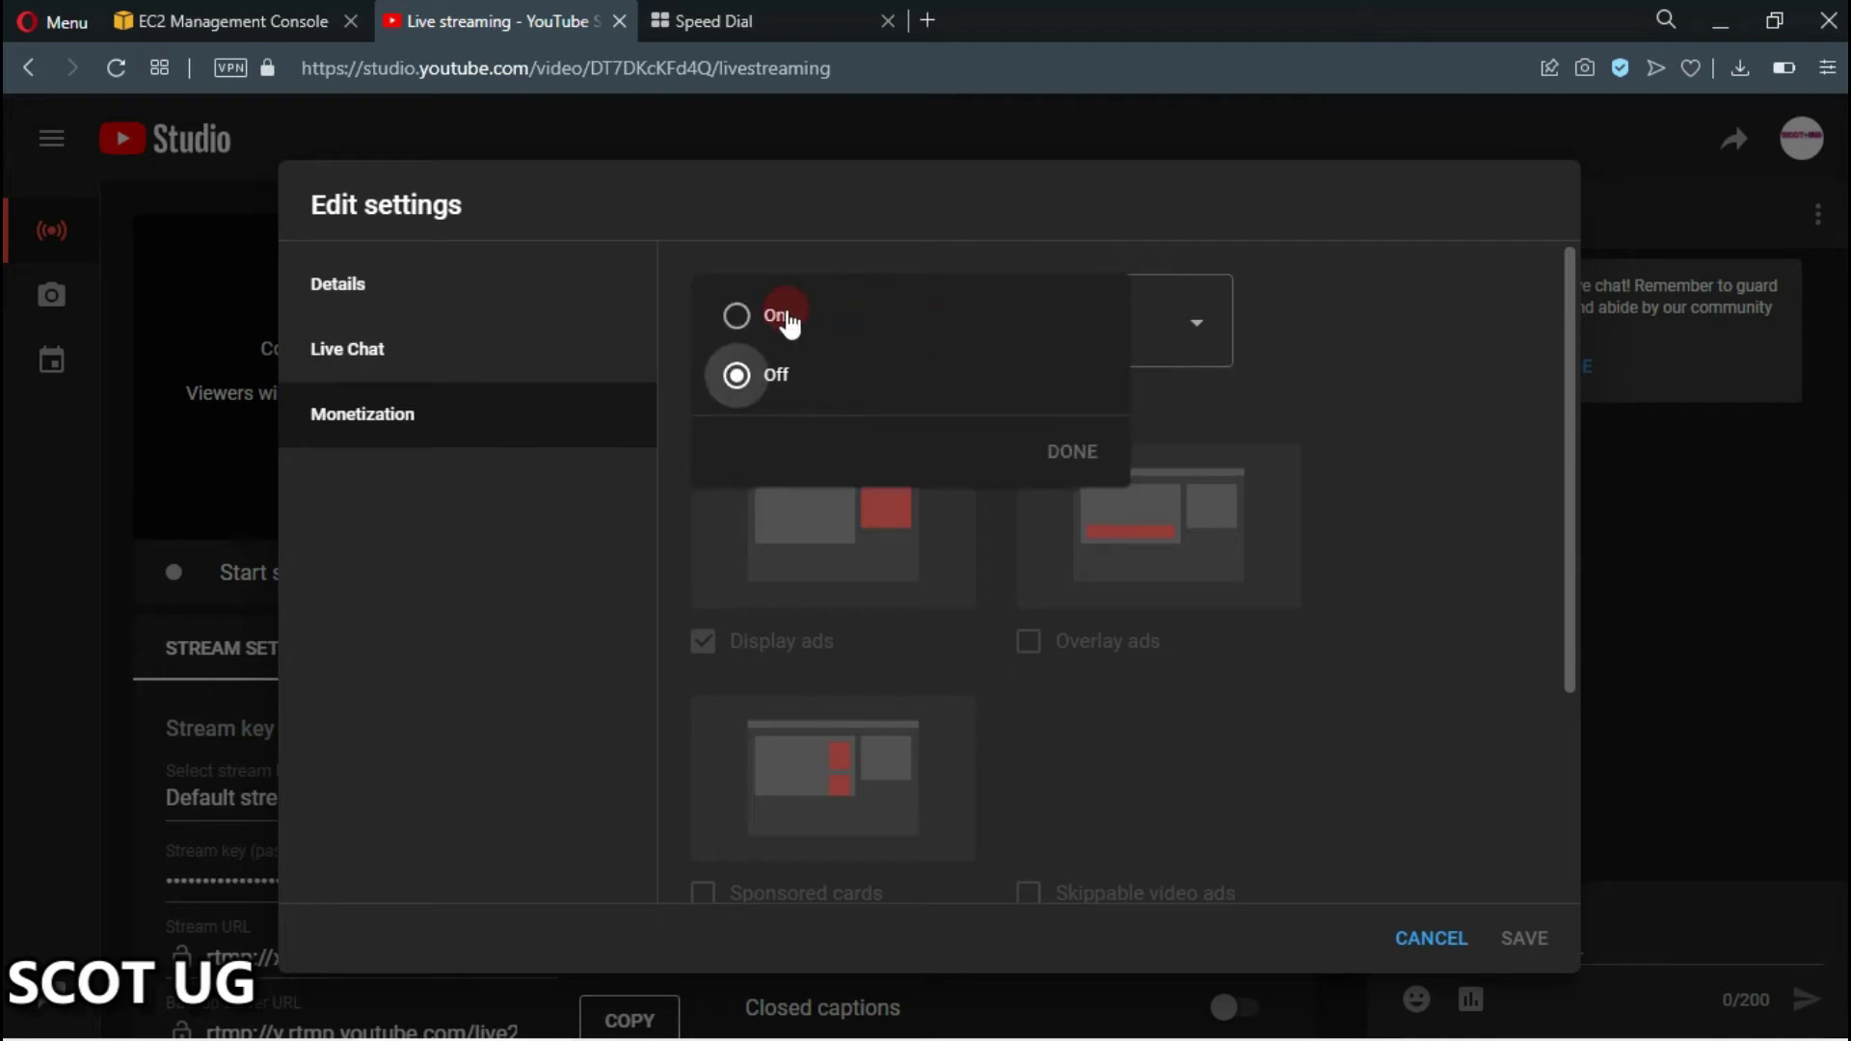
left_click(528, 517)
left_click(1436, 931)
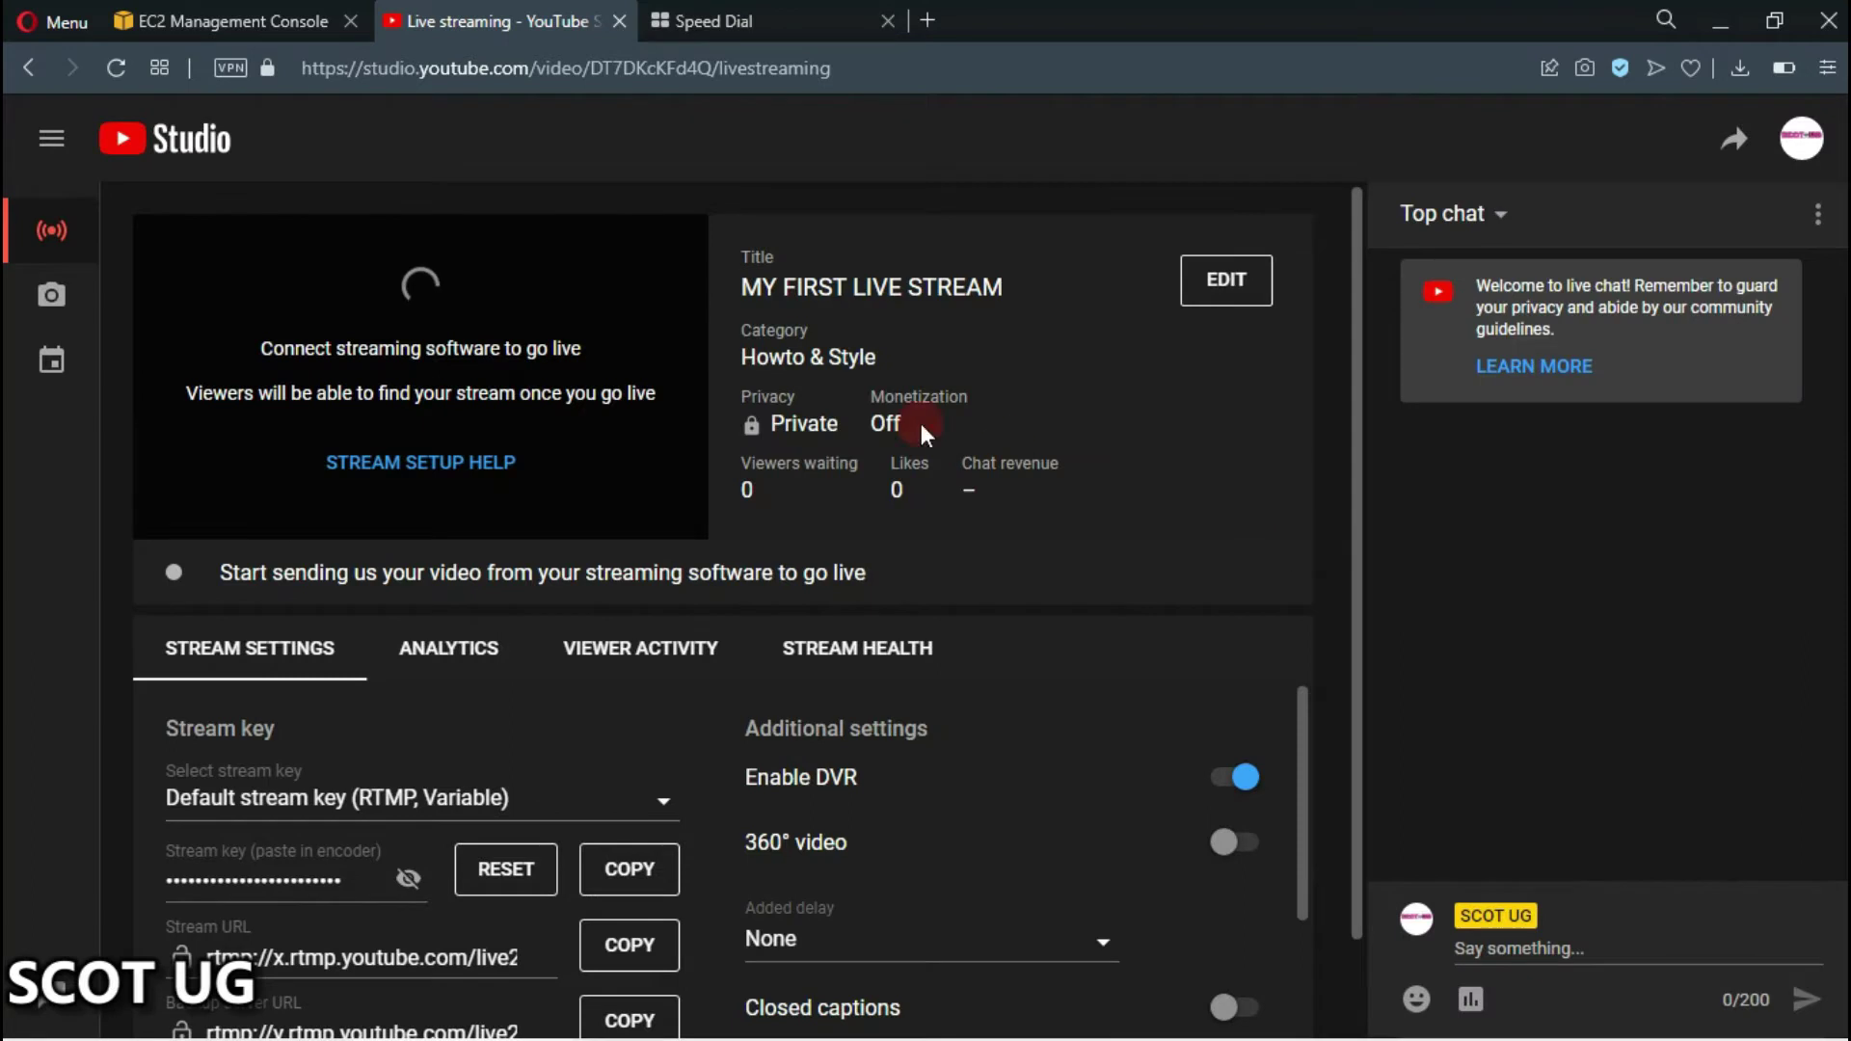
Copy the stream key from YouTube Studio again and paste it into the Stream Key field in OBS on the remote desktop
scroll(611, 484, "down", 1)
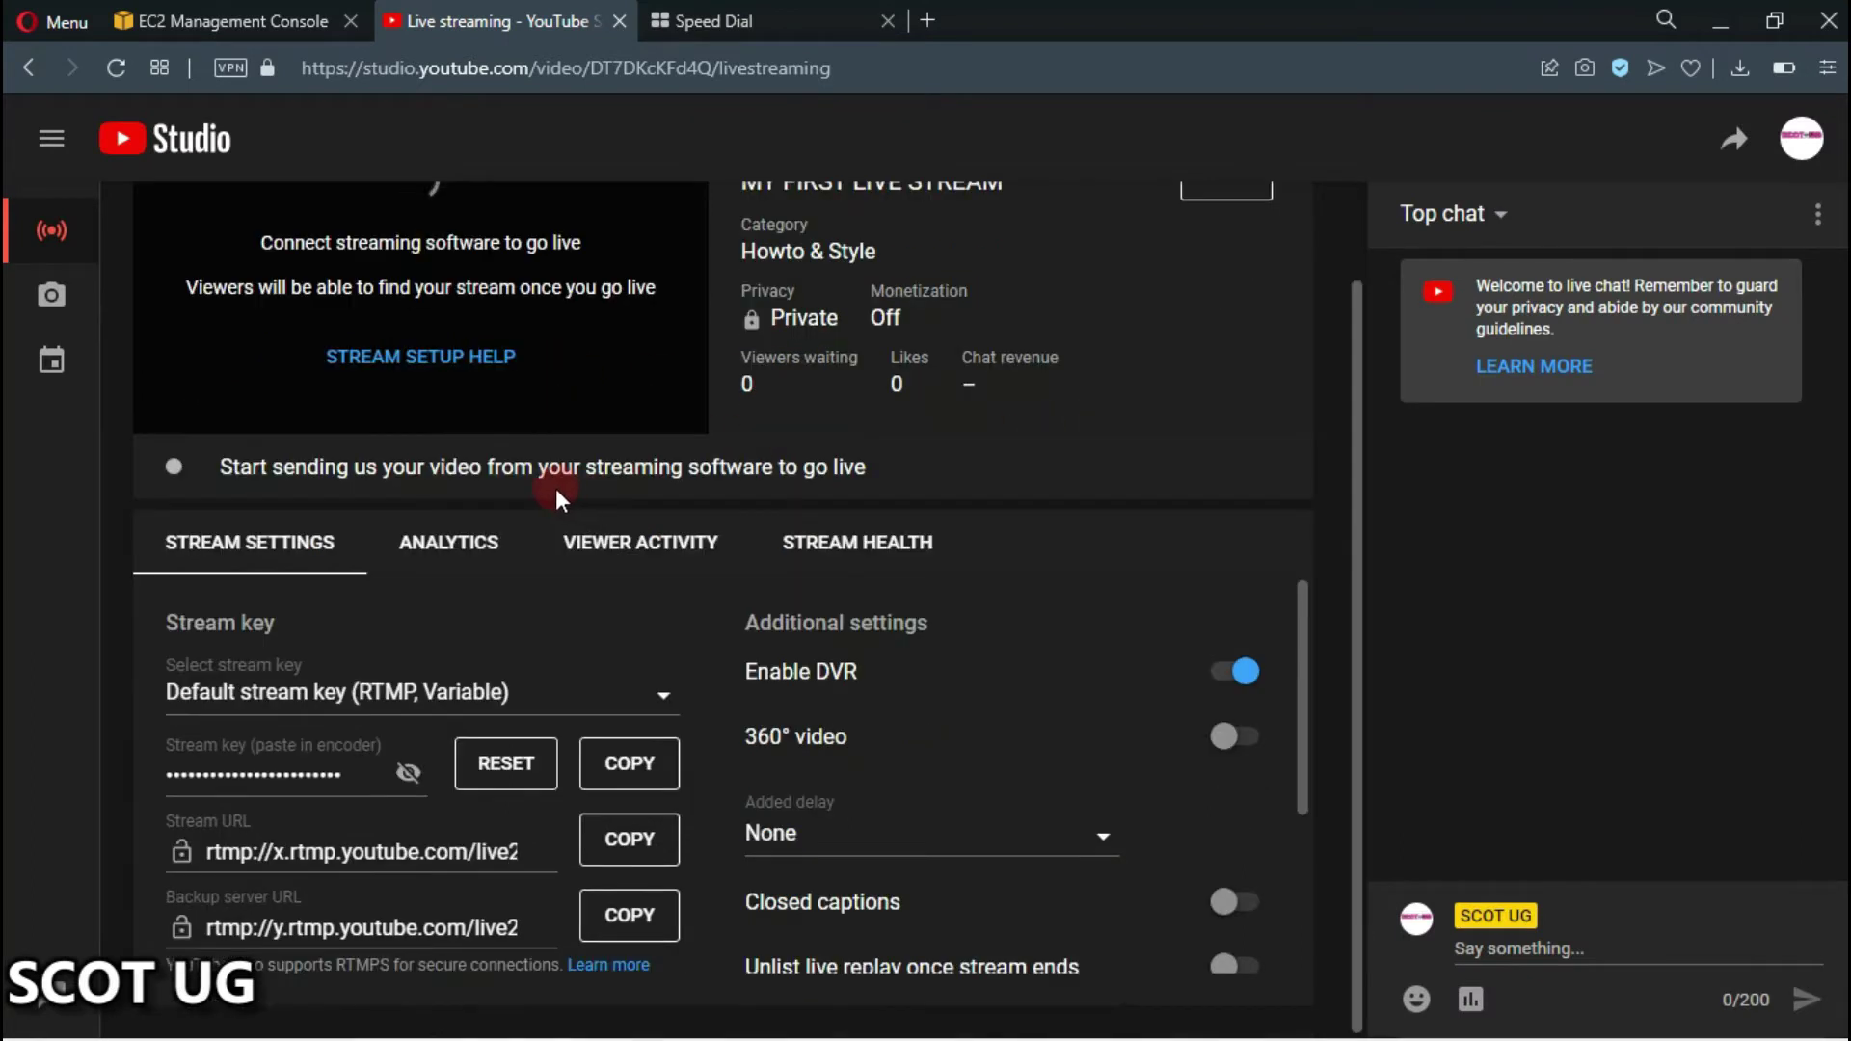
left_click(638, 771)
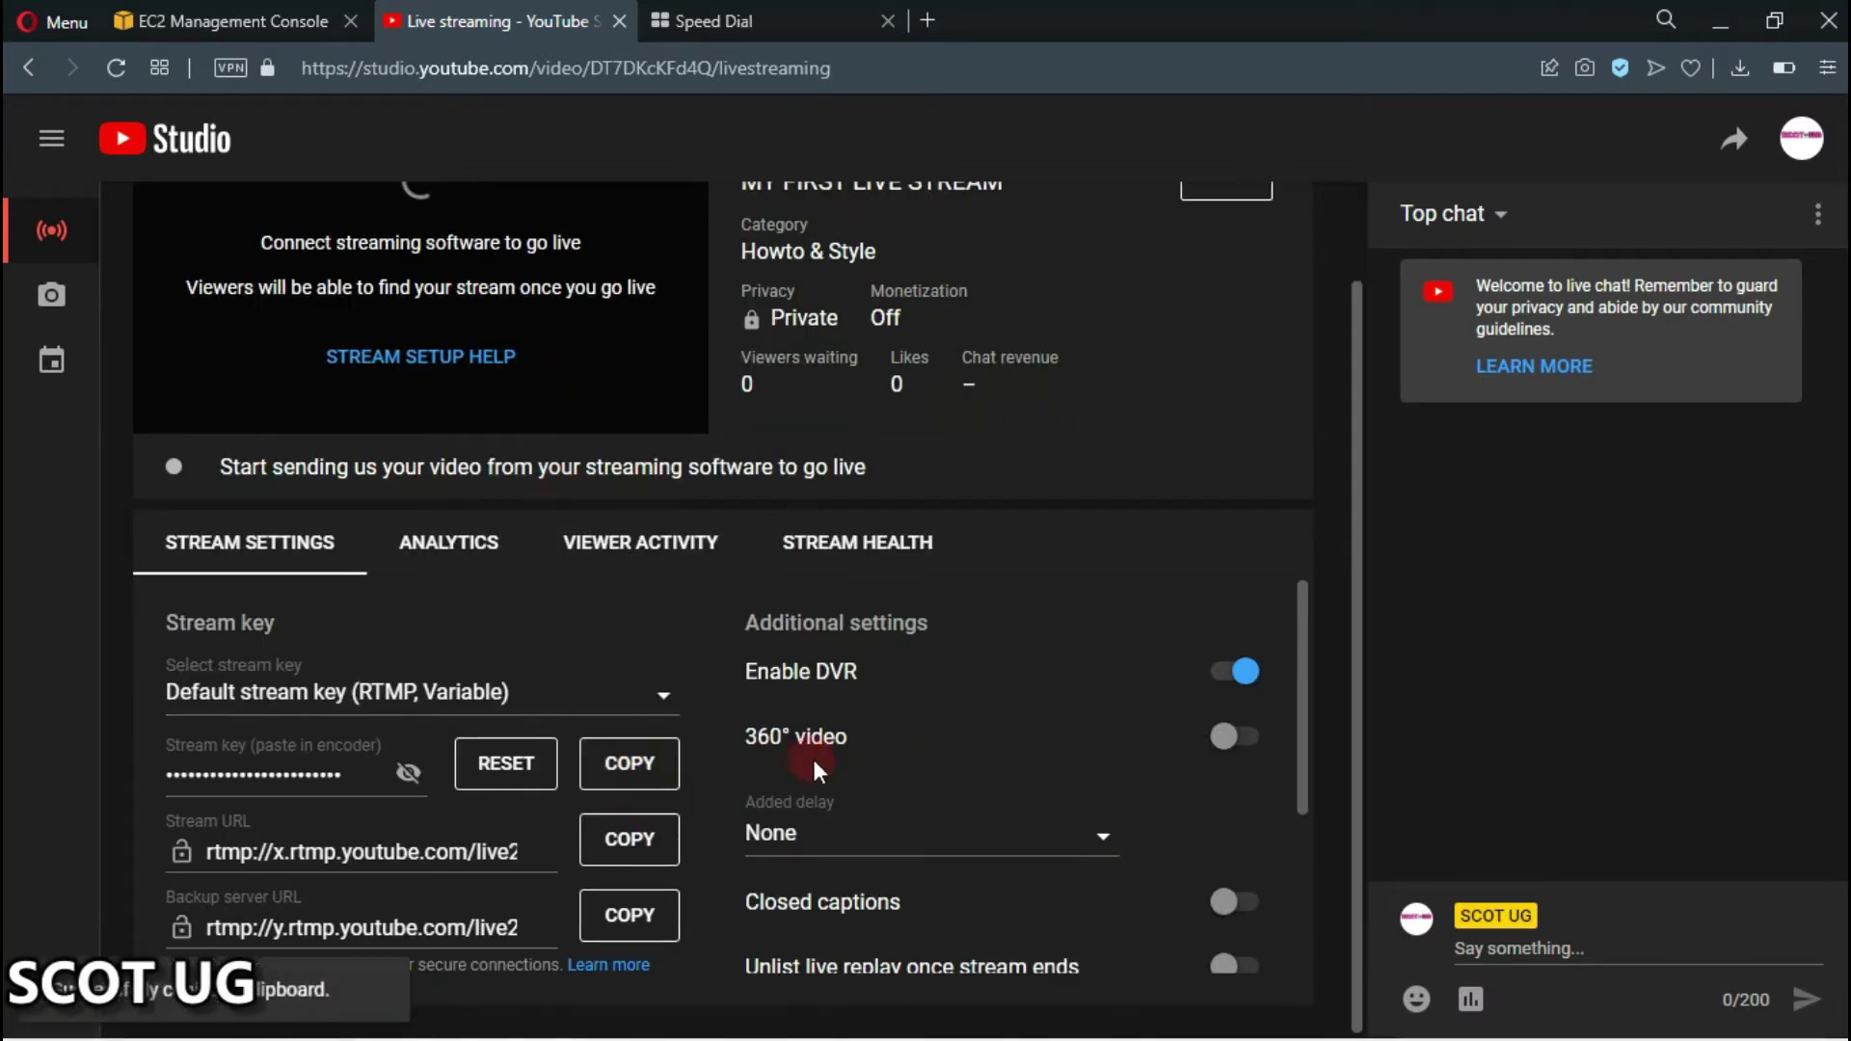
mouse_move(547, 983)
left_click(666, 1020)
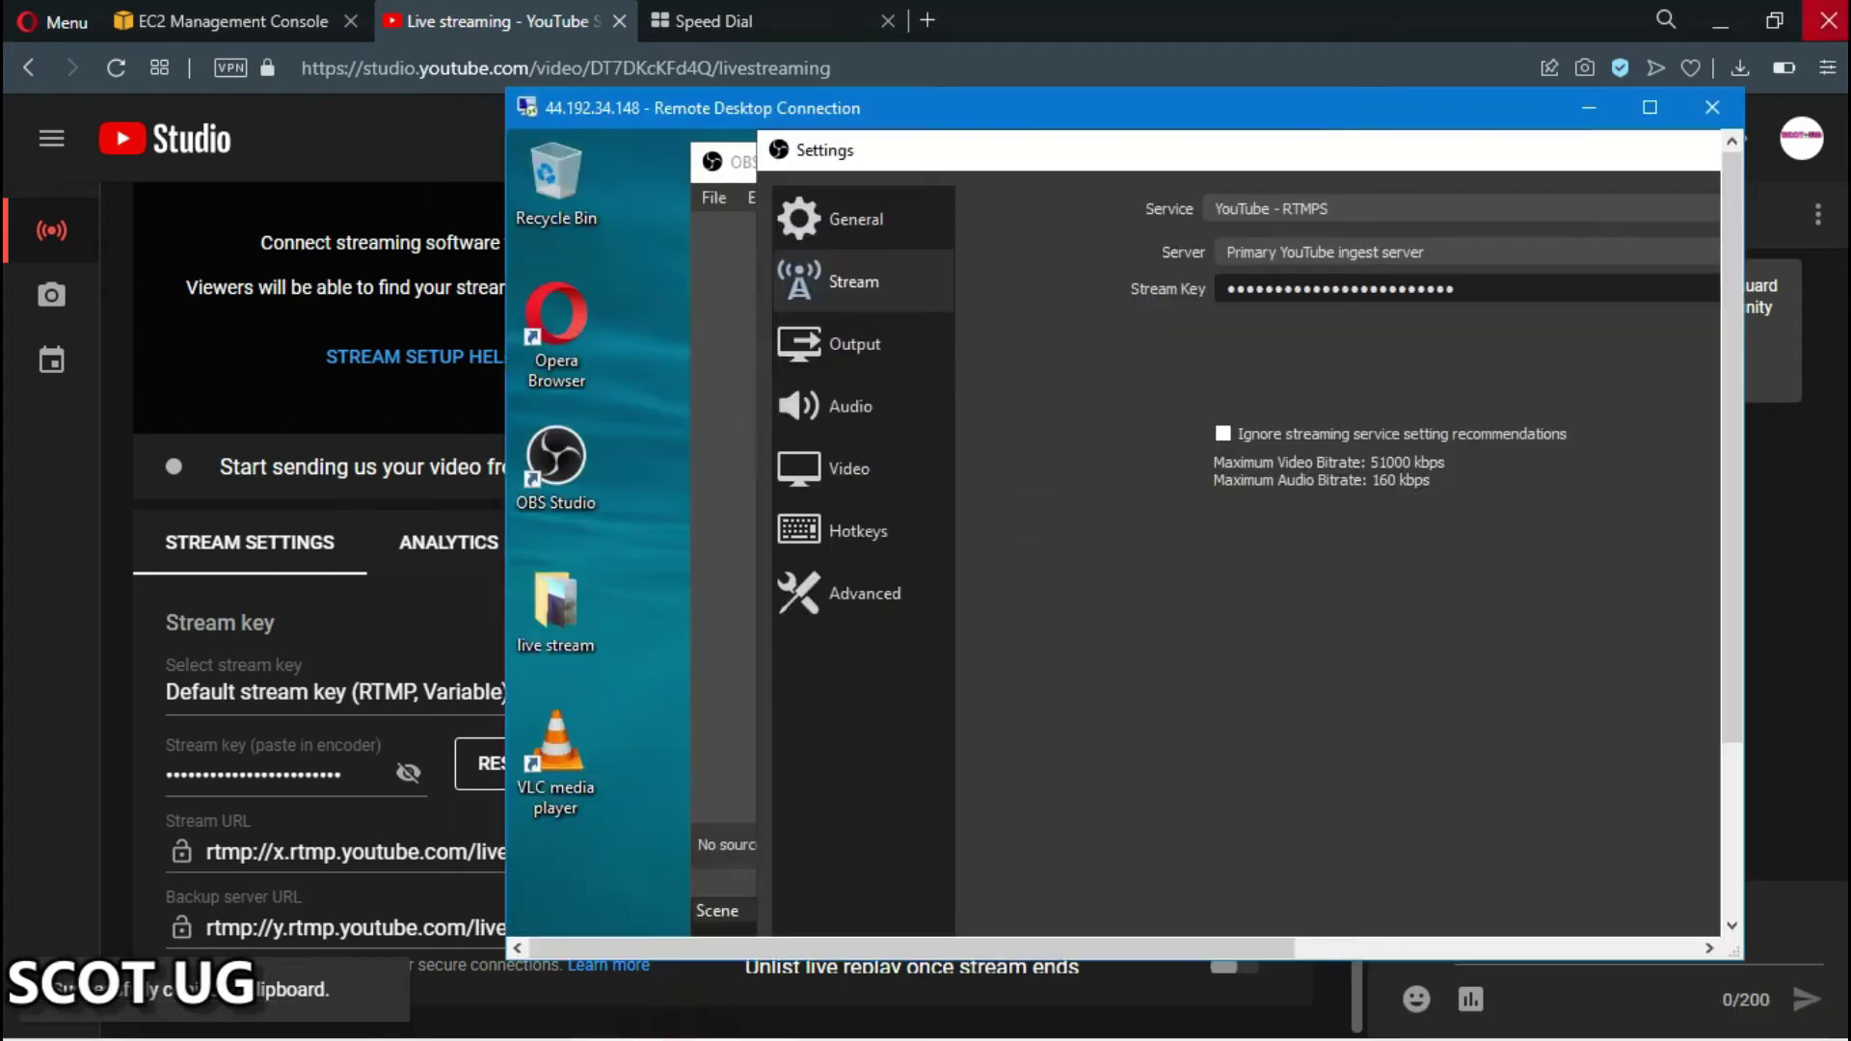
left_click(1650, 107)
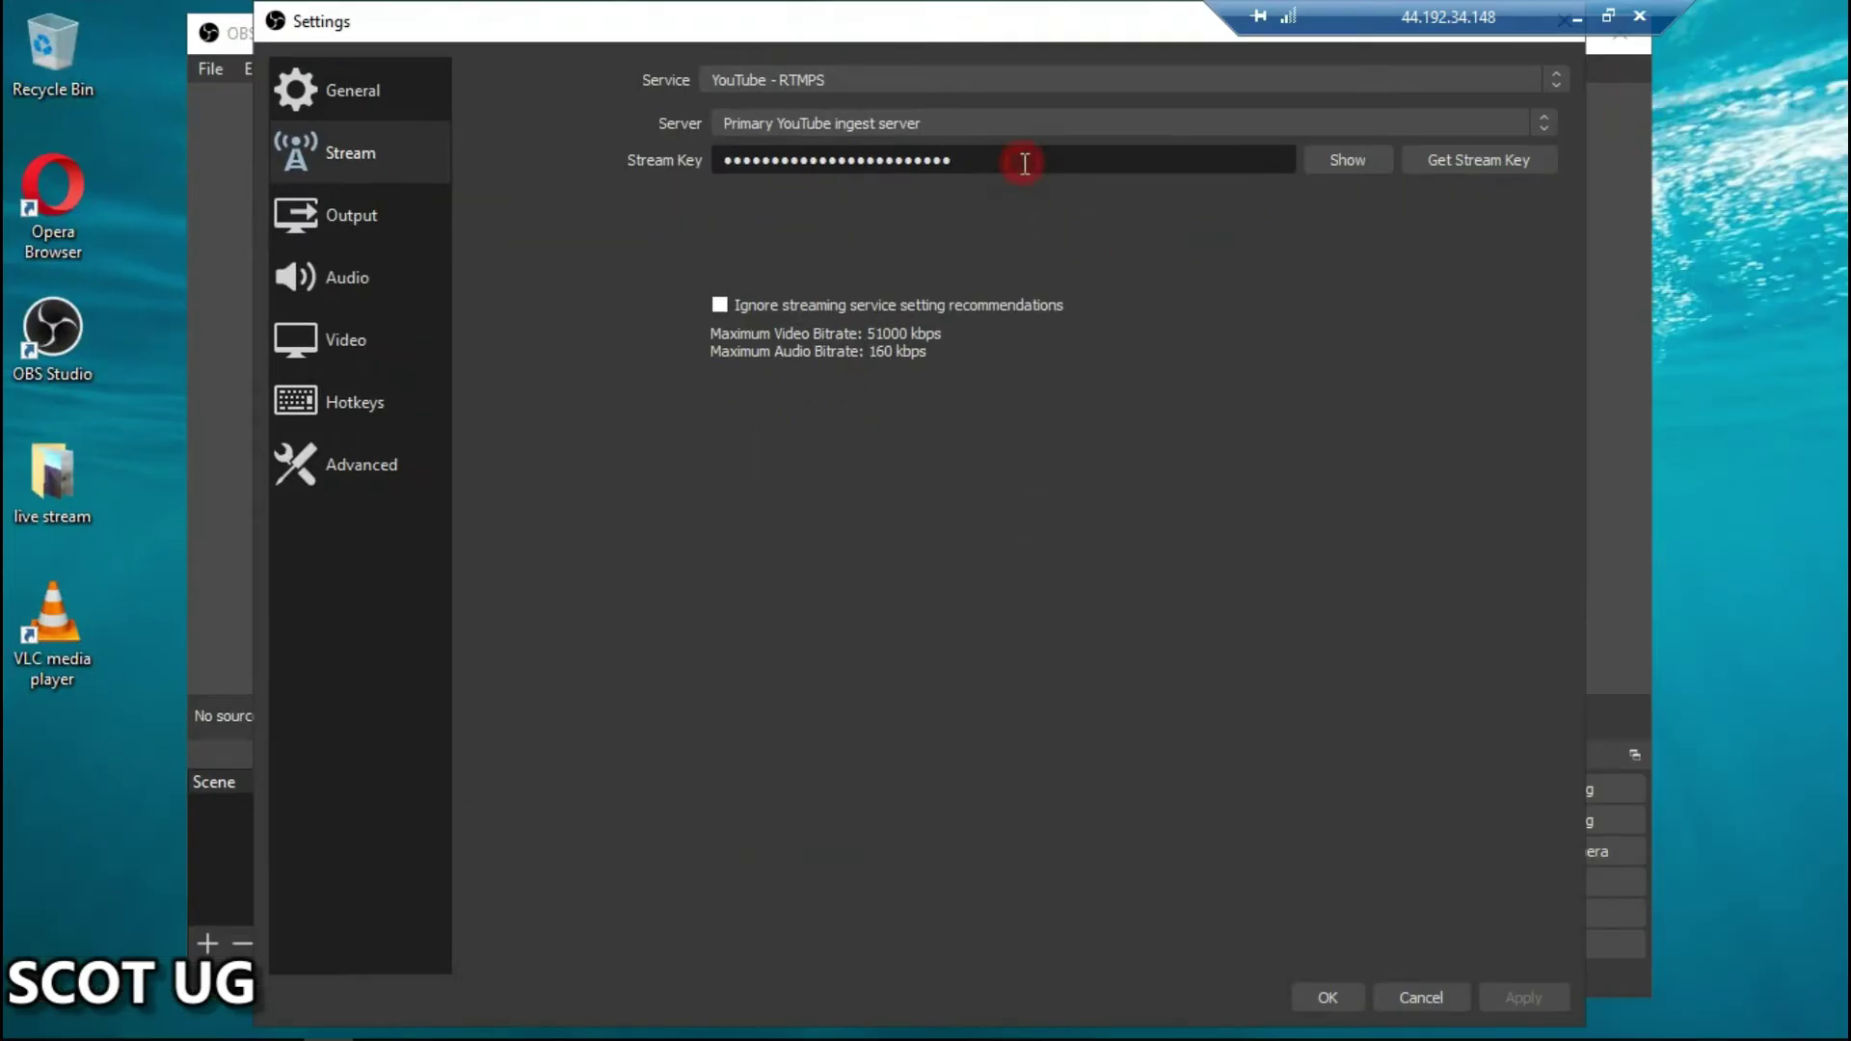
key("ctrl+a")
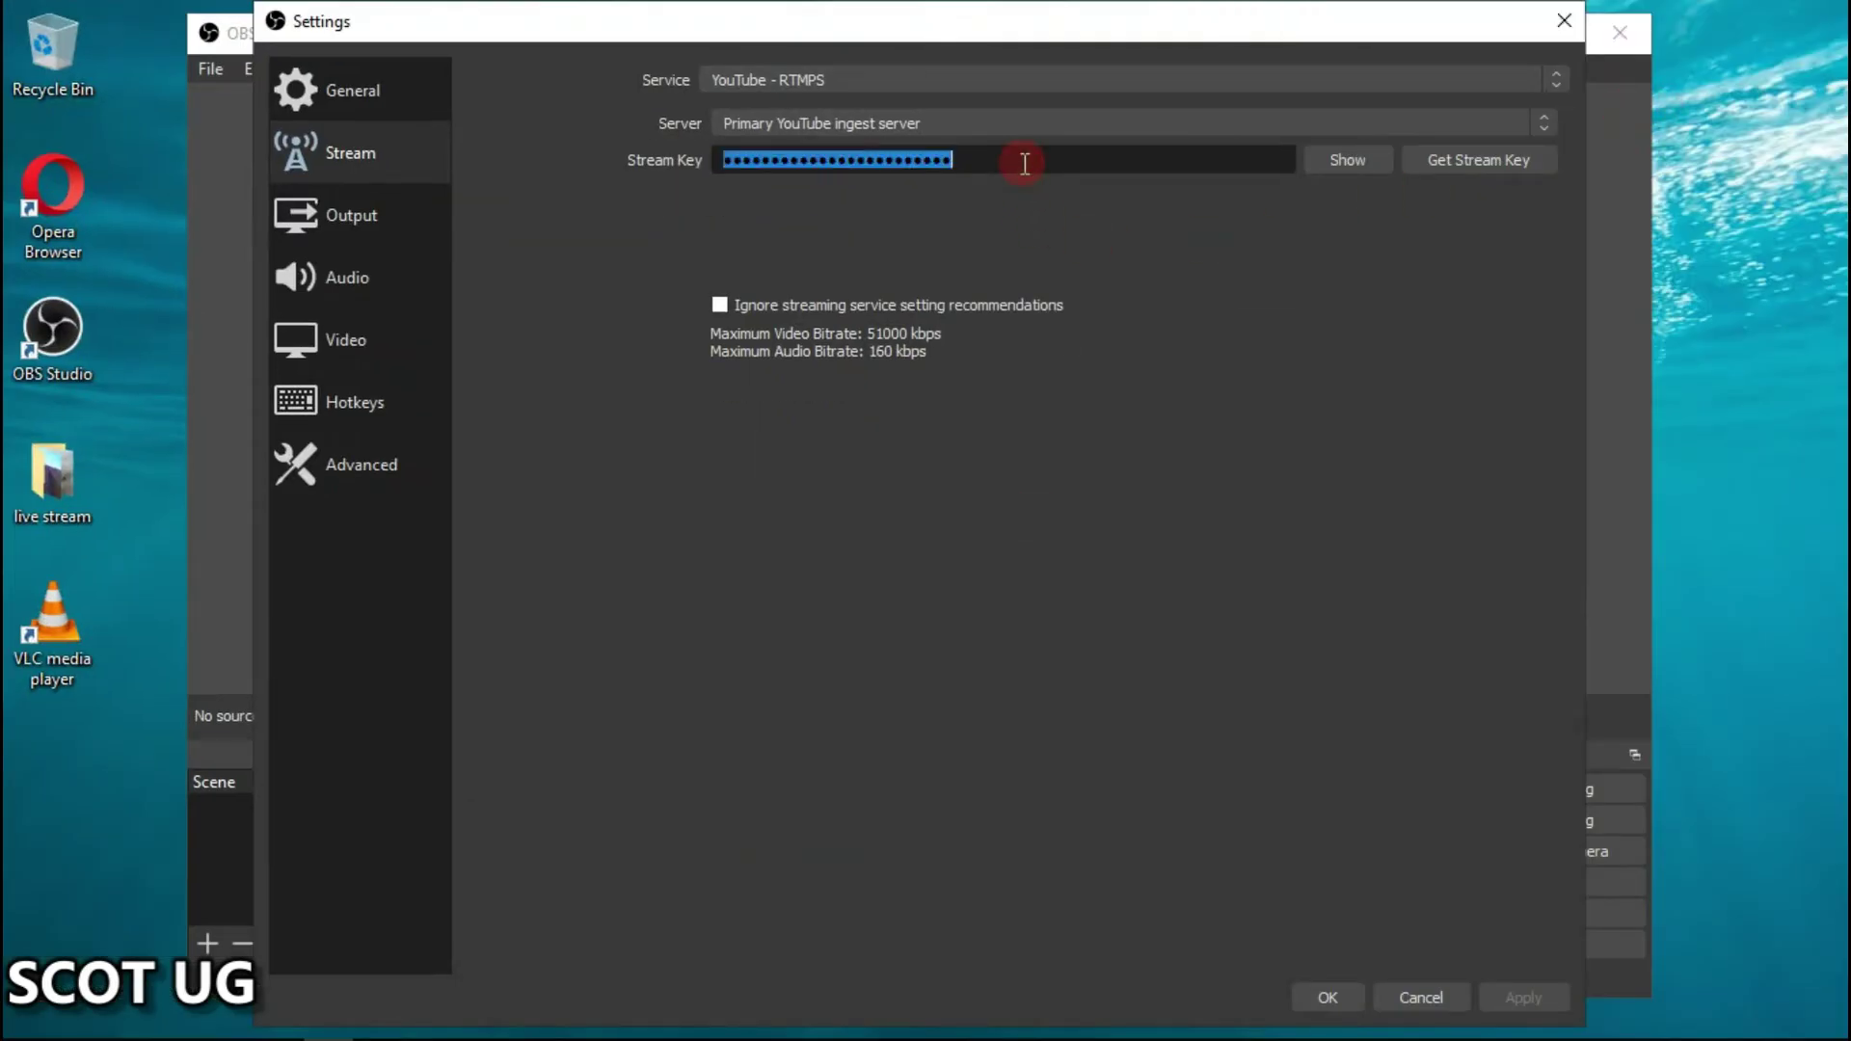
key("ctrl+v")
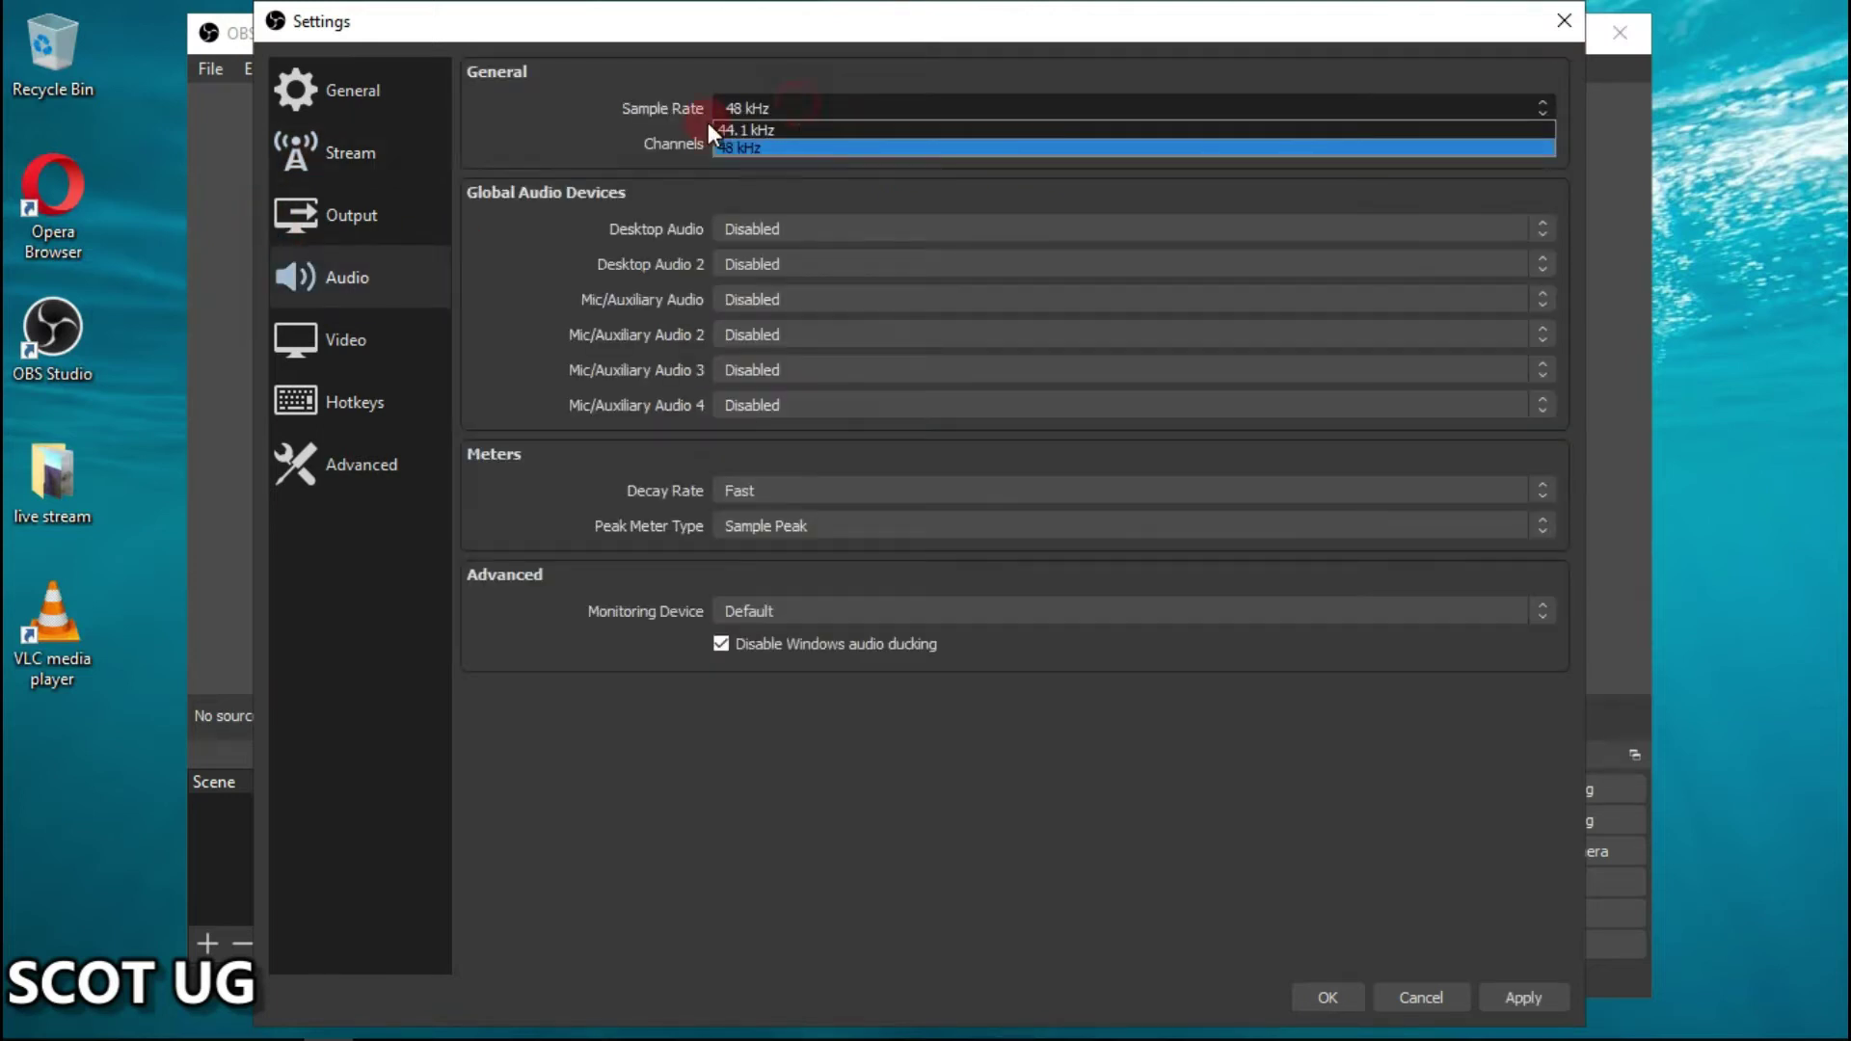
Review the audio sample rate and channel options in the OBS settings, and open the video resolution and frame rate settings
left_click(800, 145)
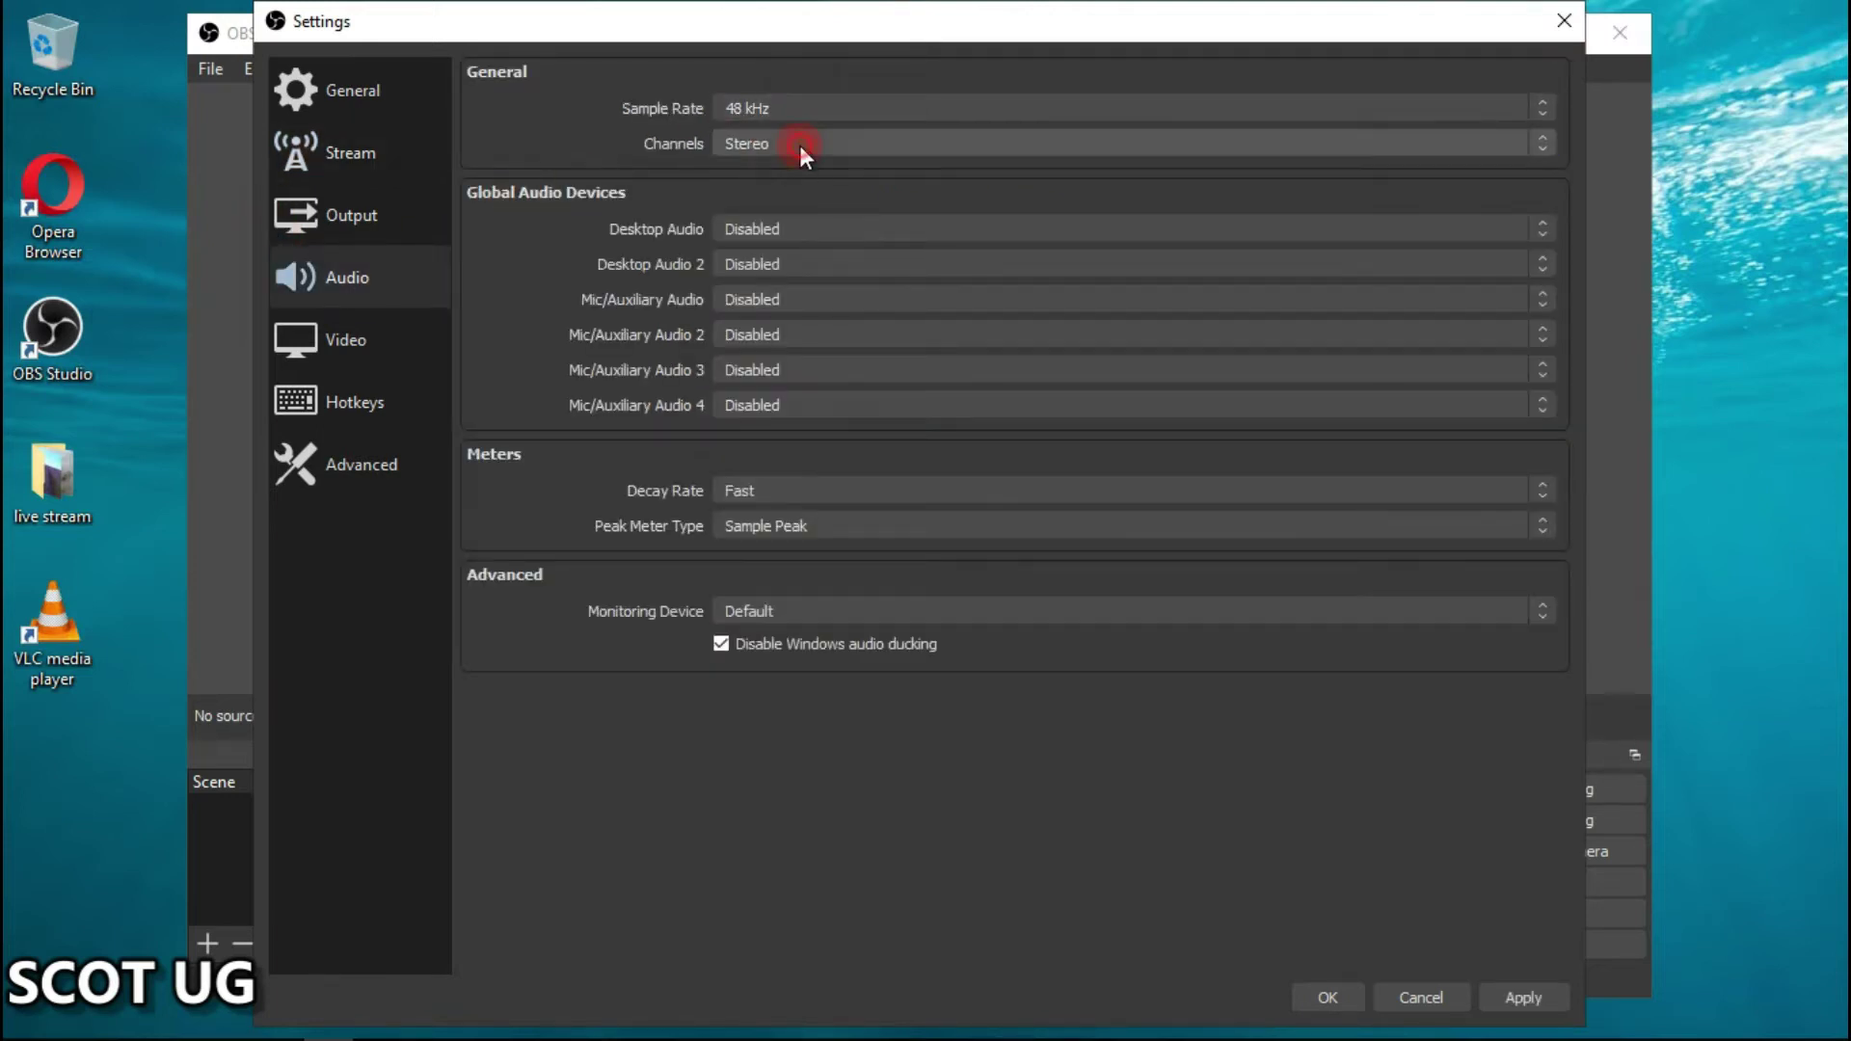
left_click(800, 145)
left_click(557, 119)
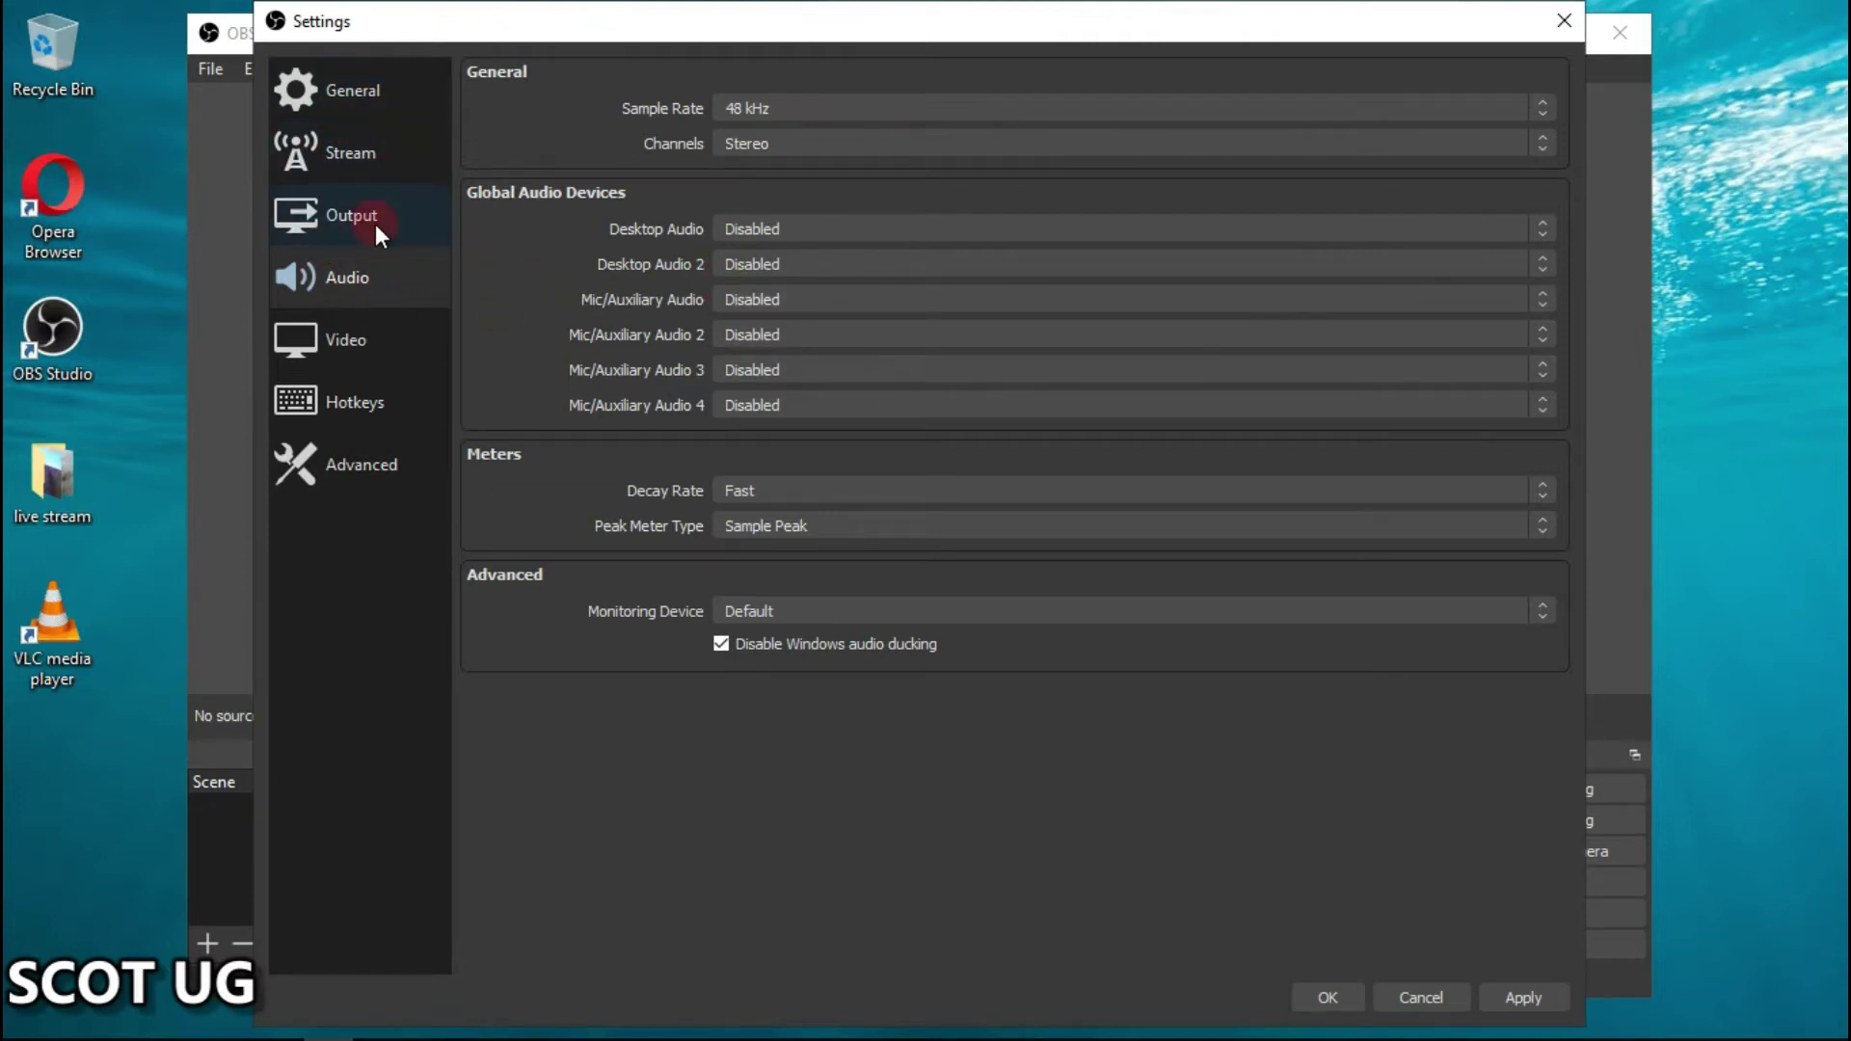
left_click(379, 372)
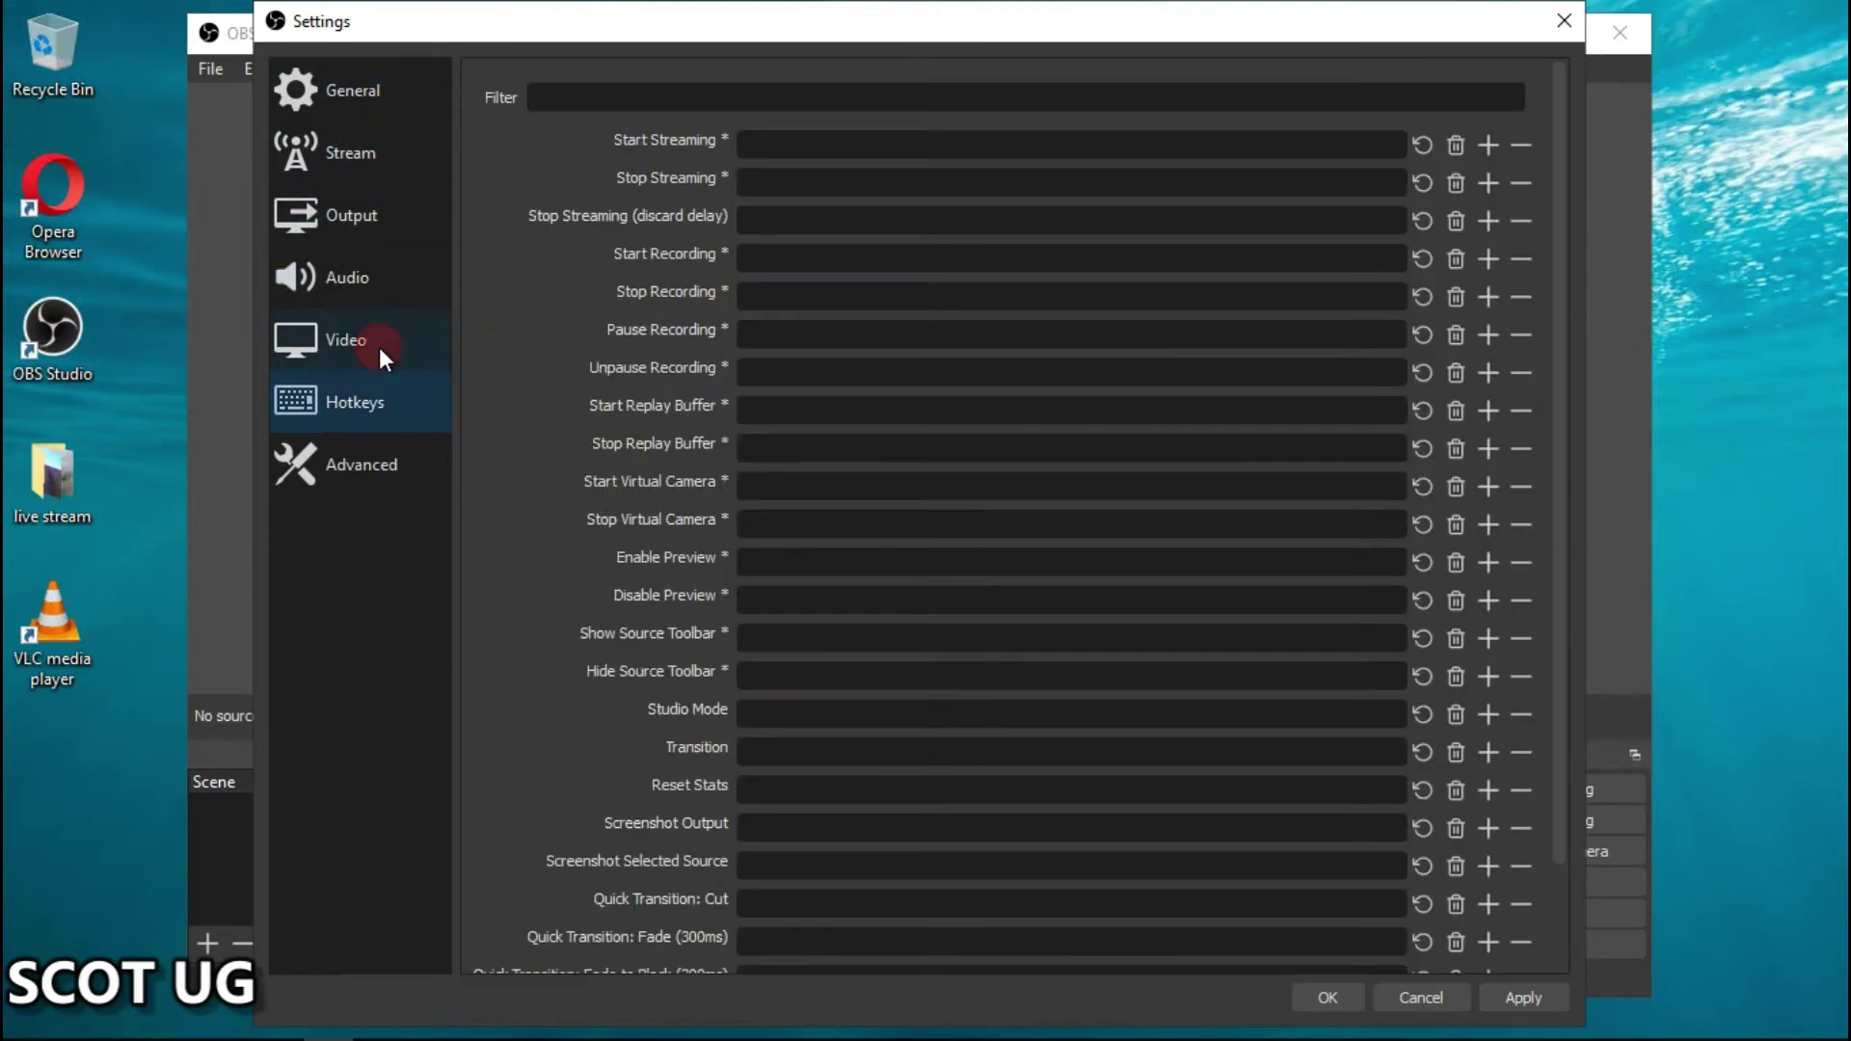
left_click(379, 348)
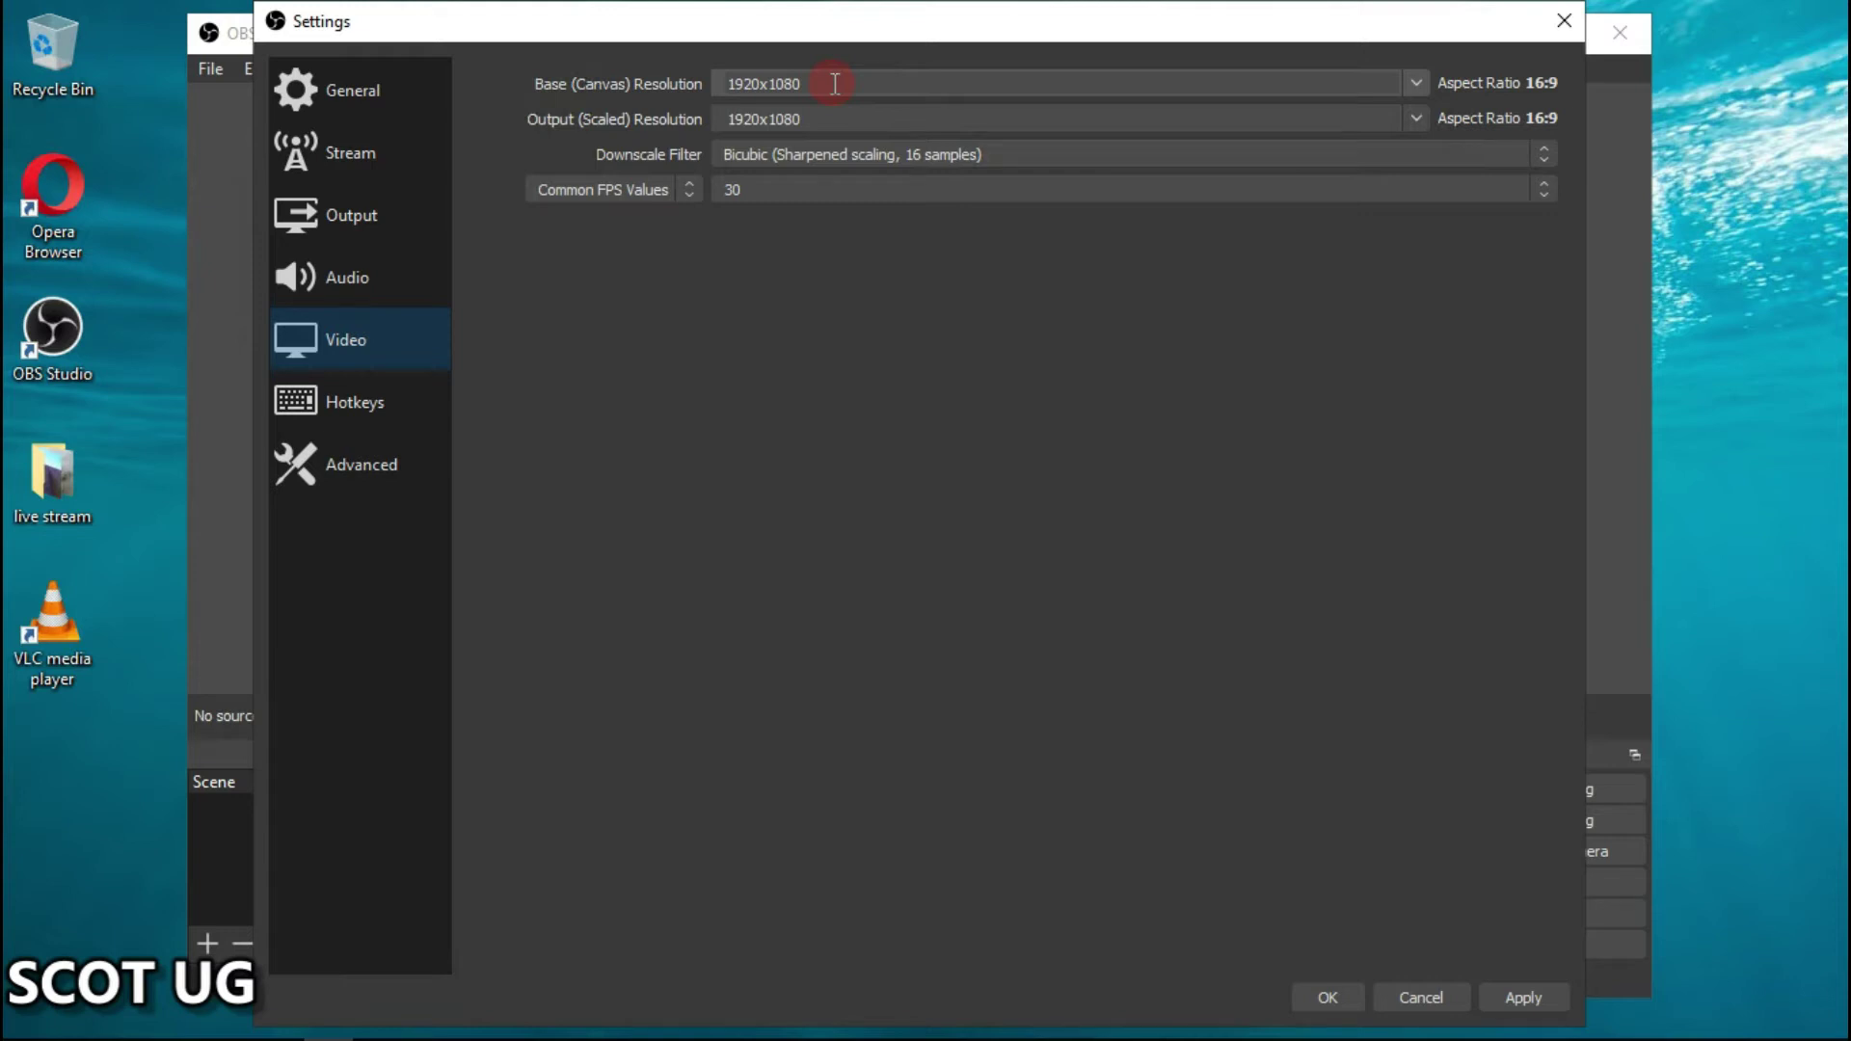
Check the base canvas resolution in the video settings and the renderer choices in the advanced settings
left_click_drag(720, 83, 811, 73)
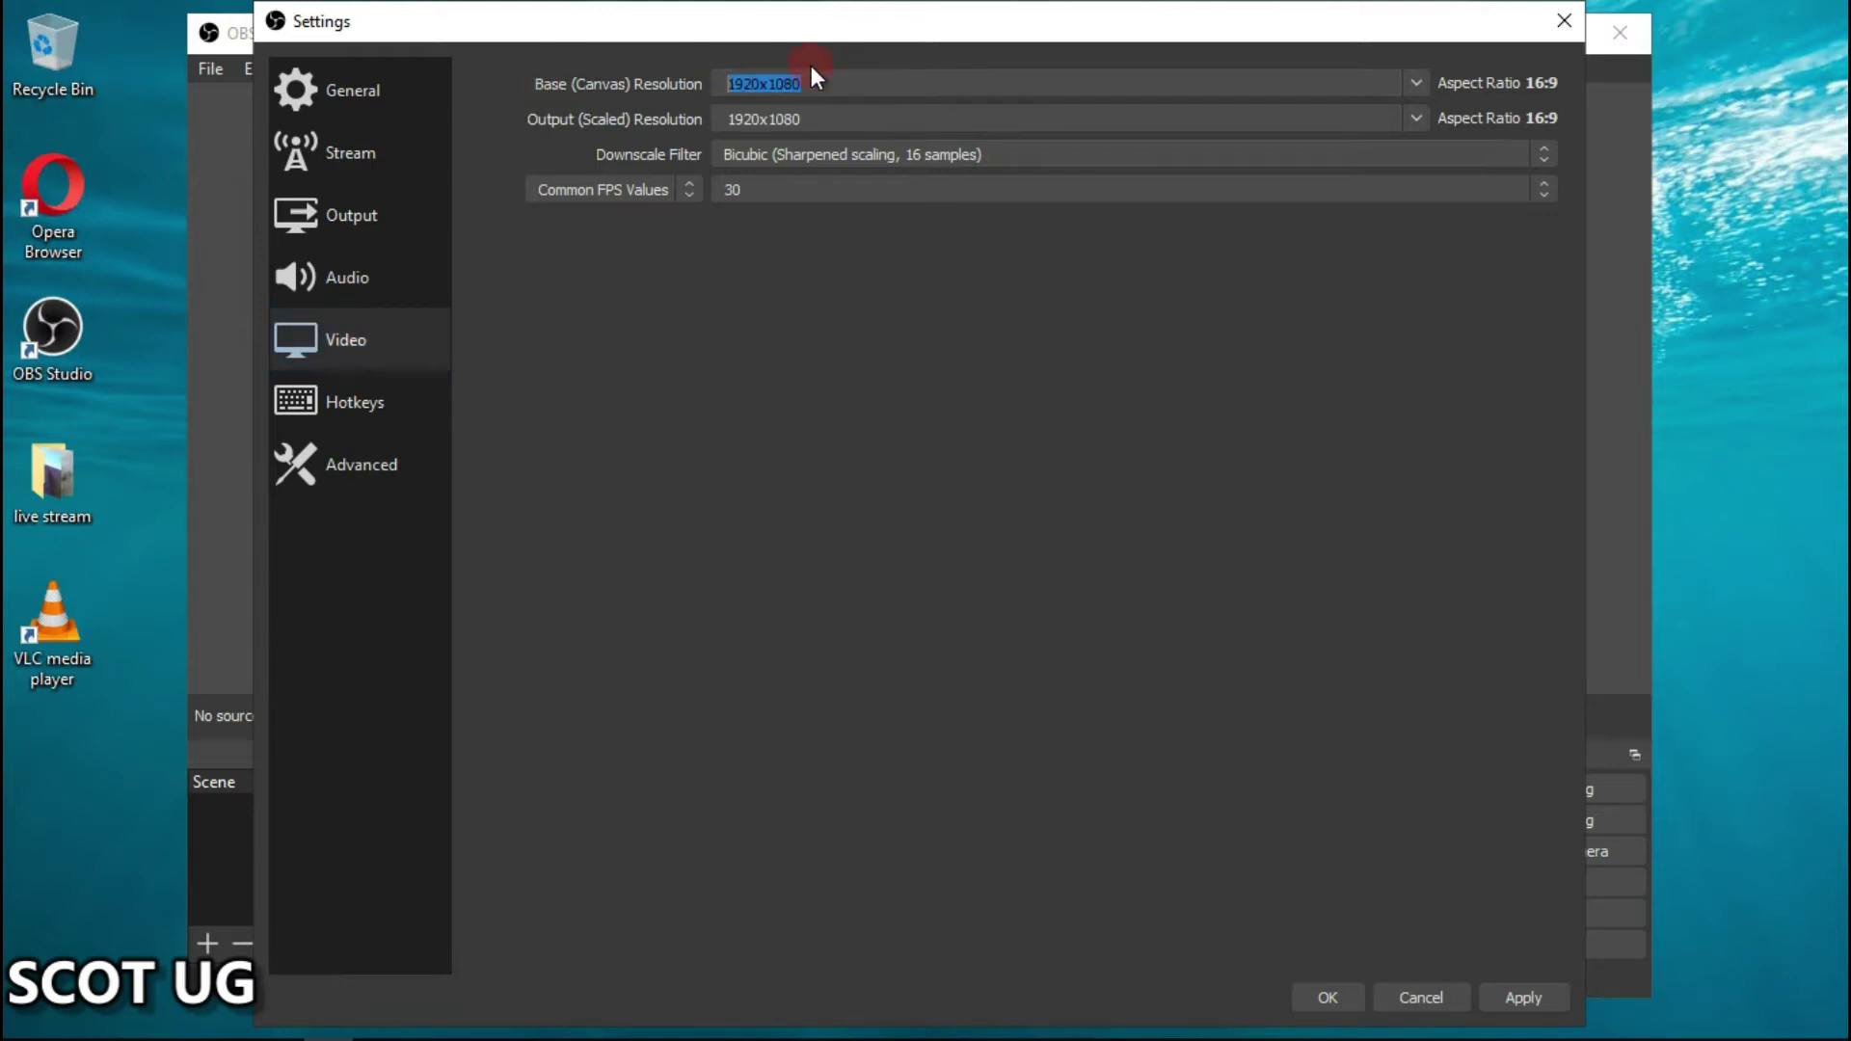
left_click(881, 80)
left_click(389, 482)
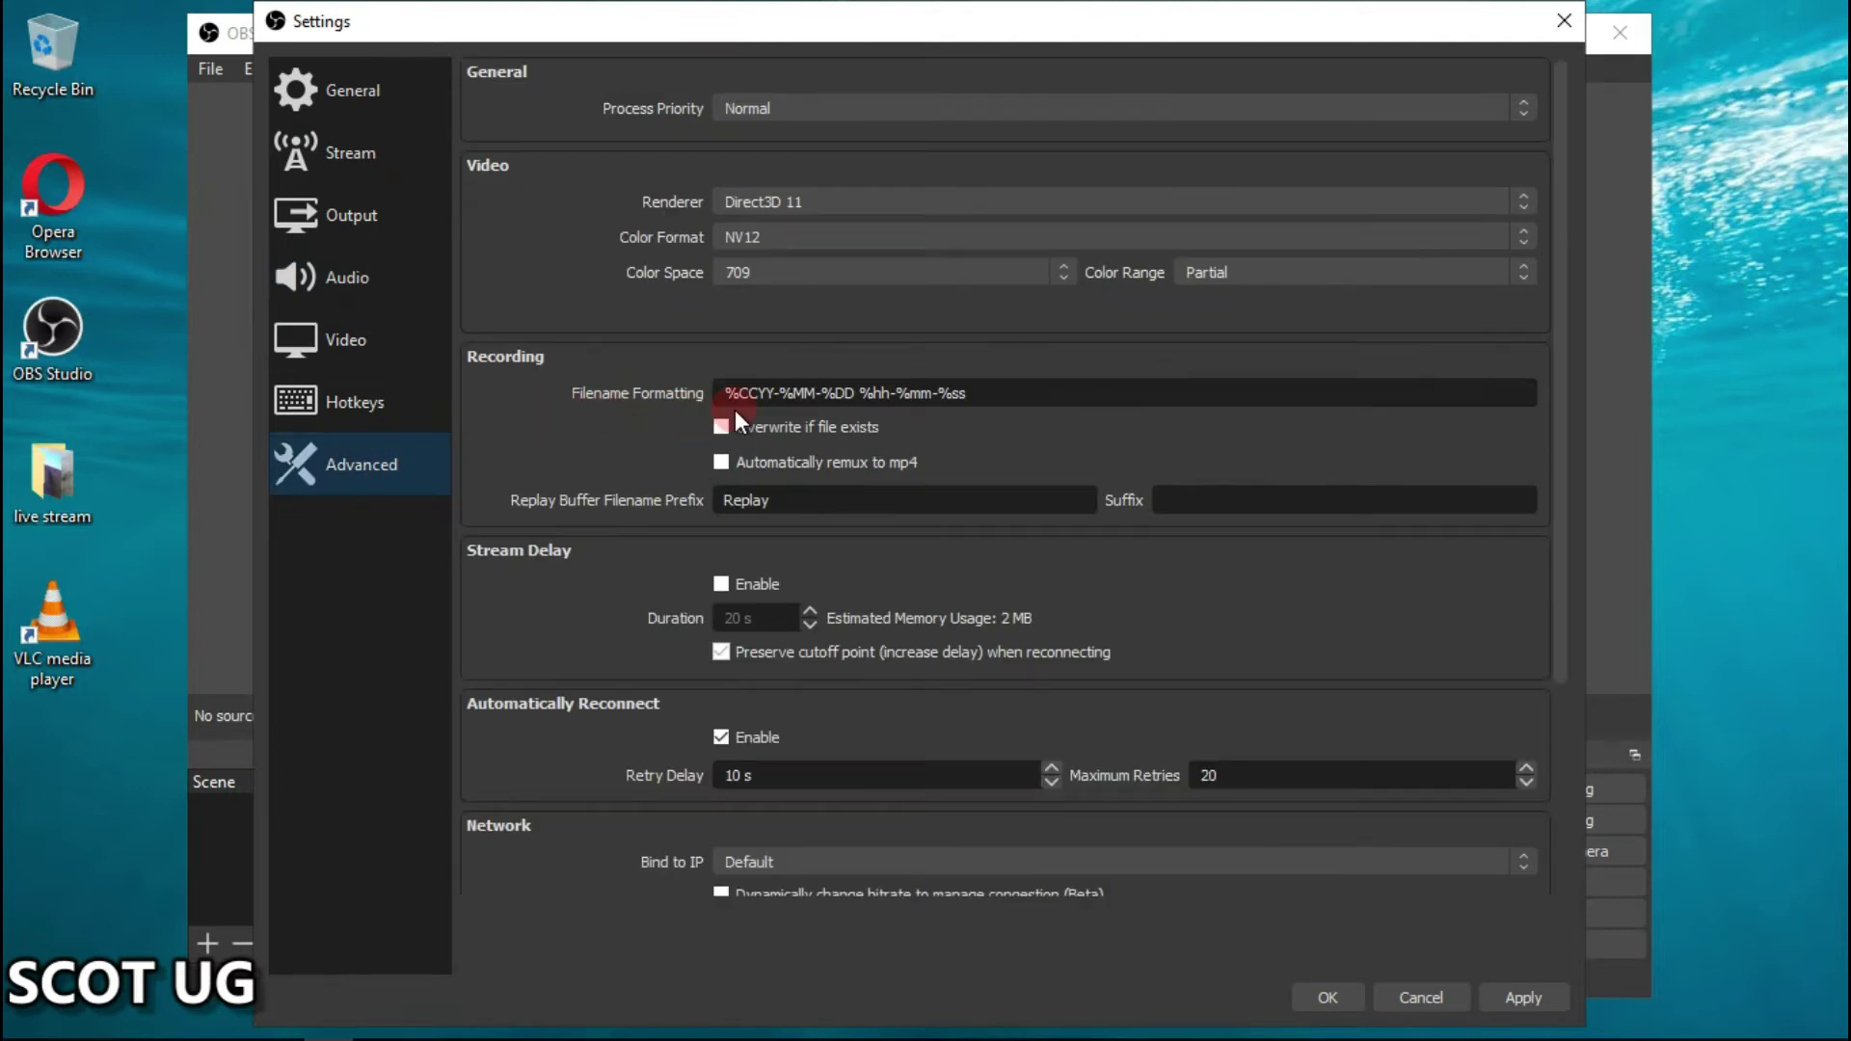
left_click(842, 201)
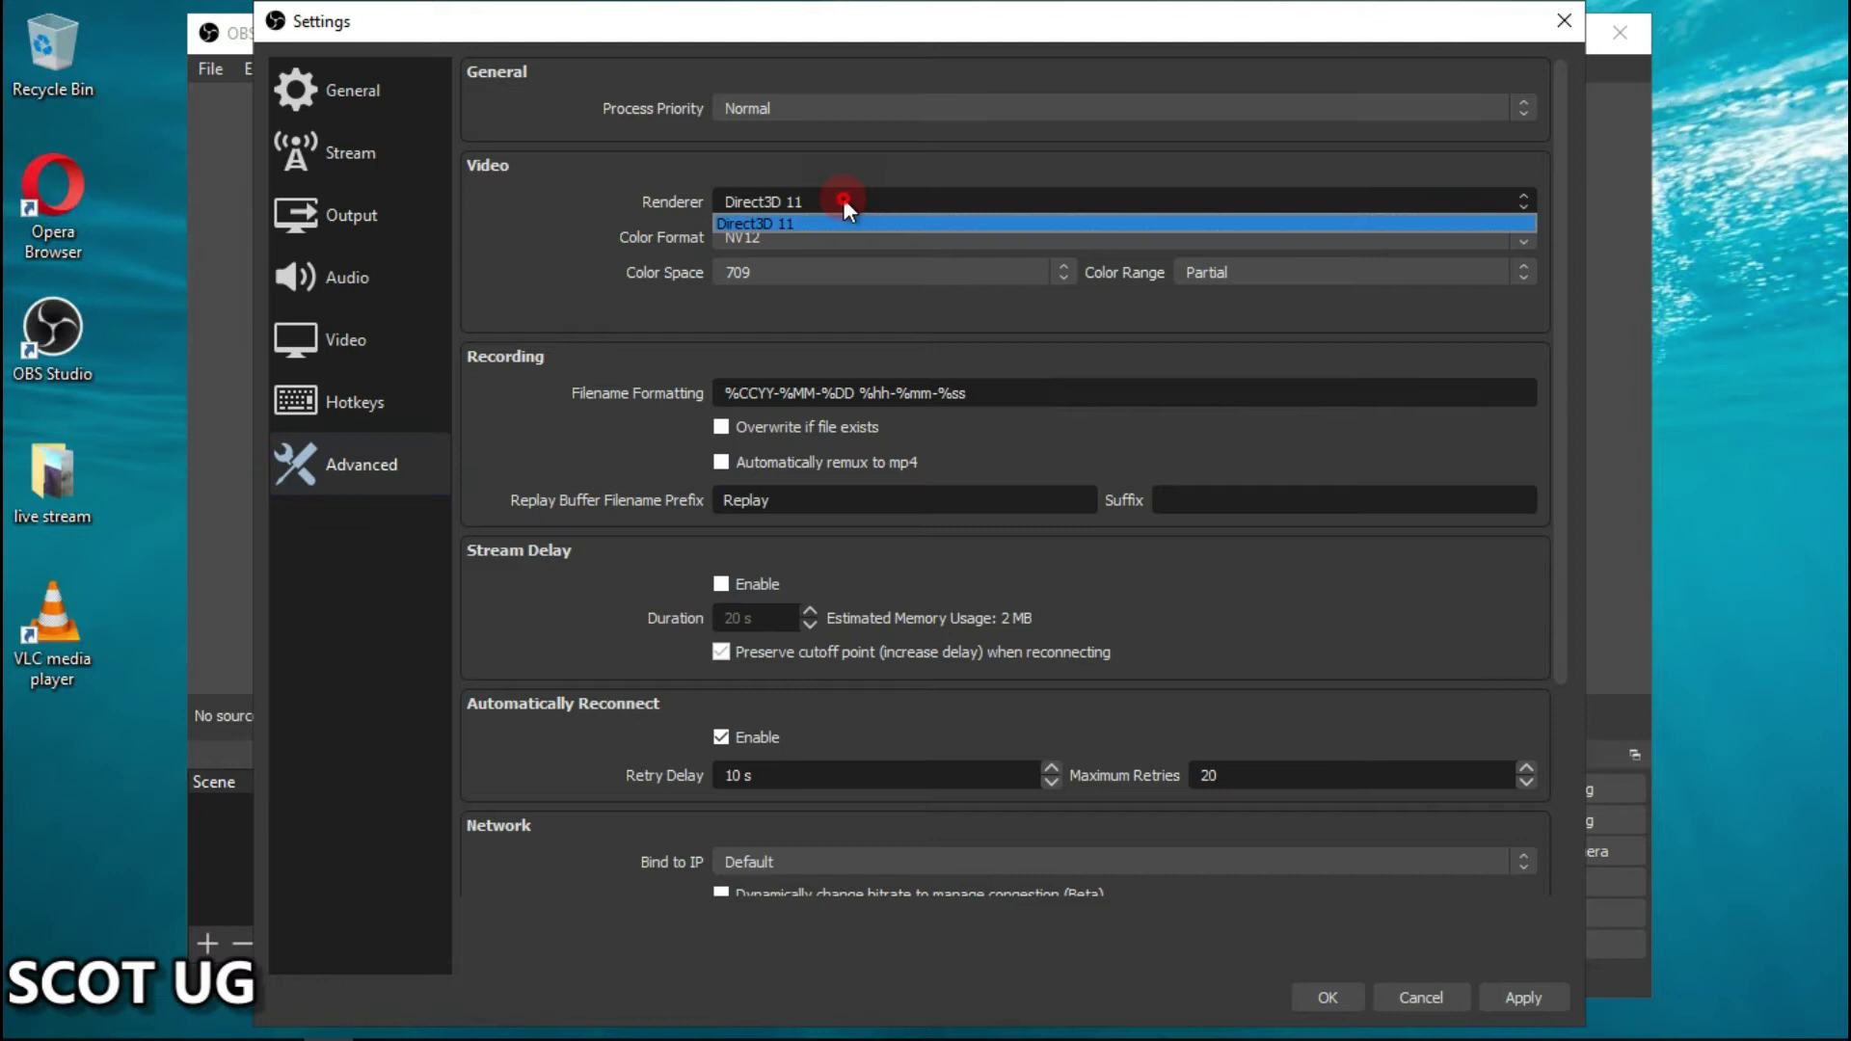
left_click(842, 200)
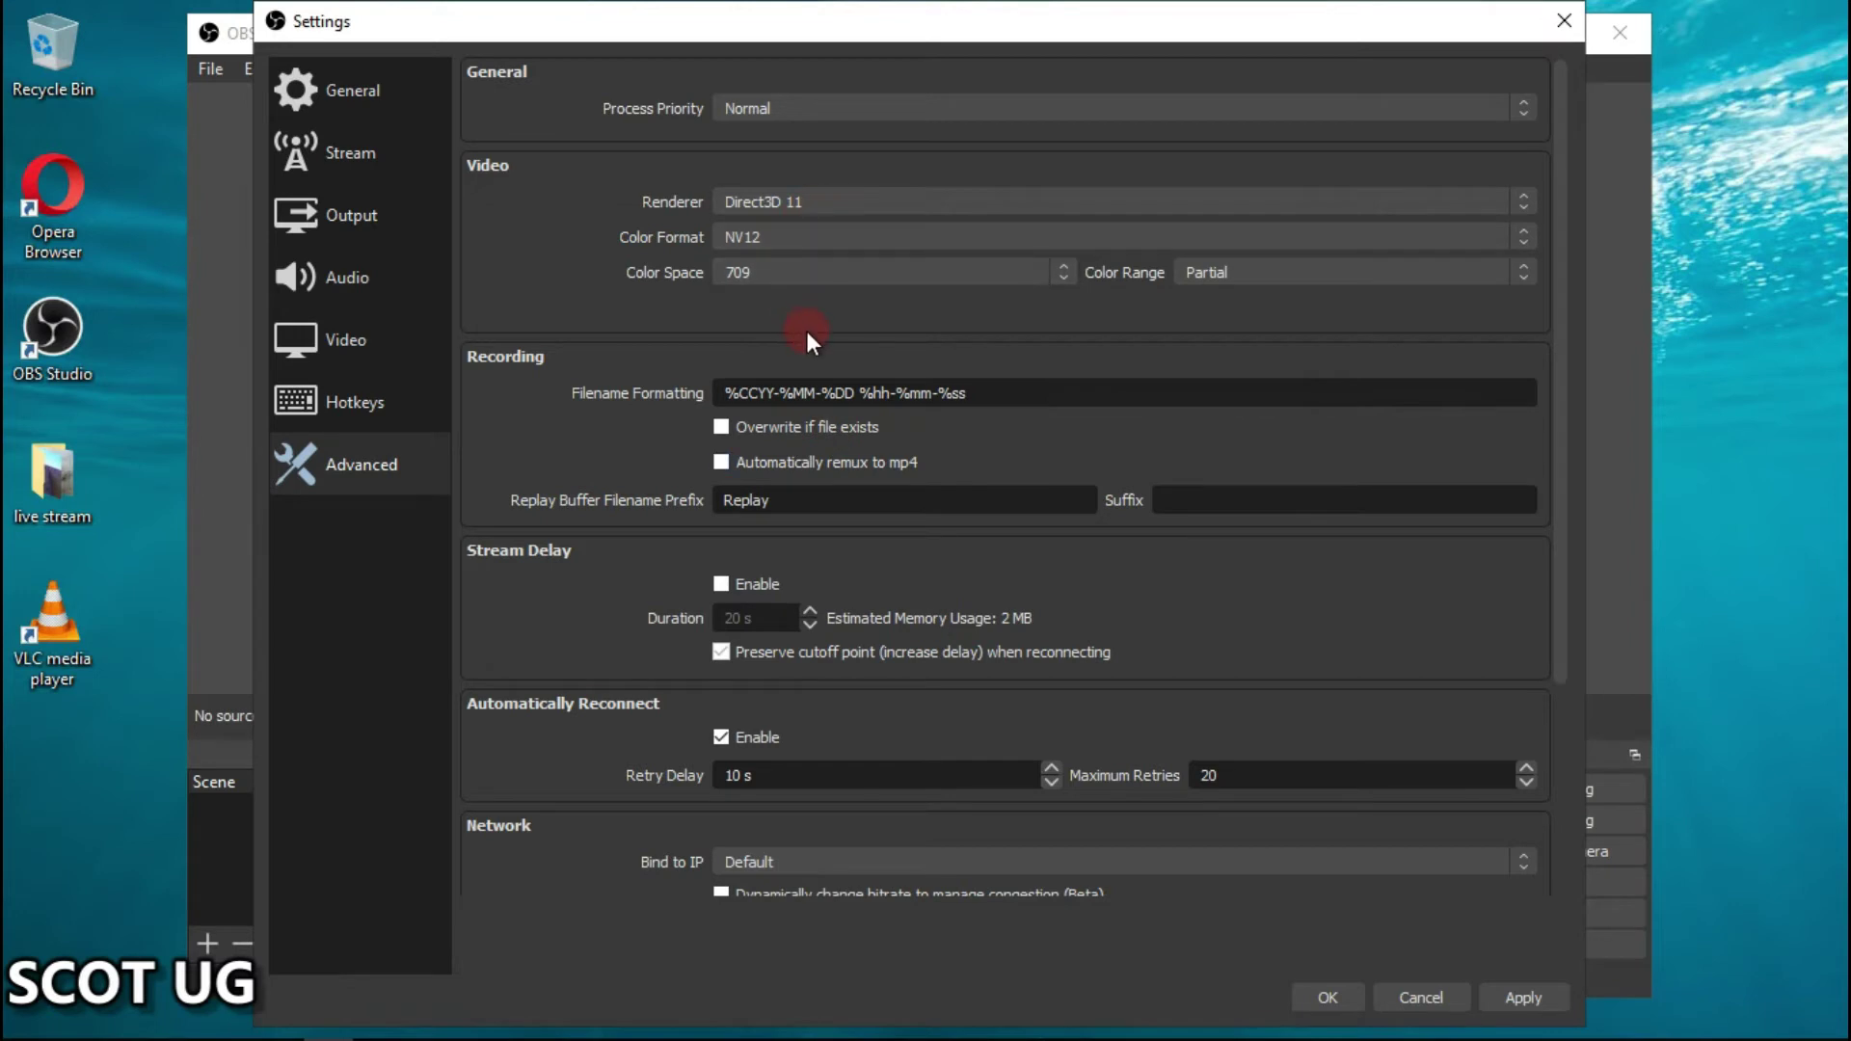
Check the Bind to IP options in the advanced network settings and accept the OBS settings
scroll(833, 351, "down", 3)
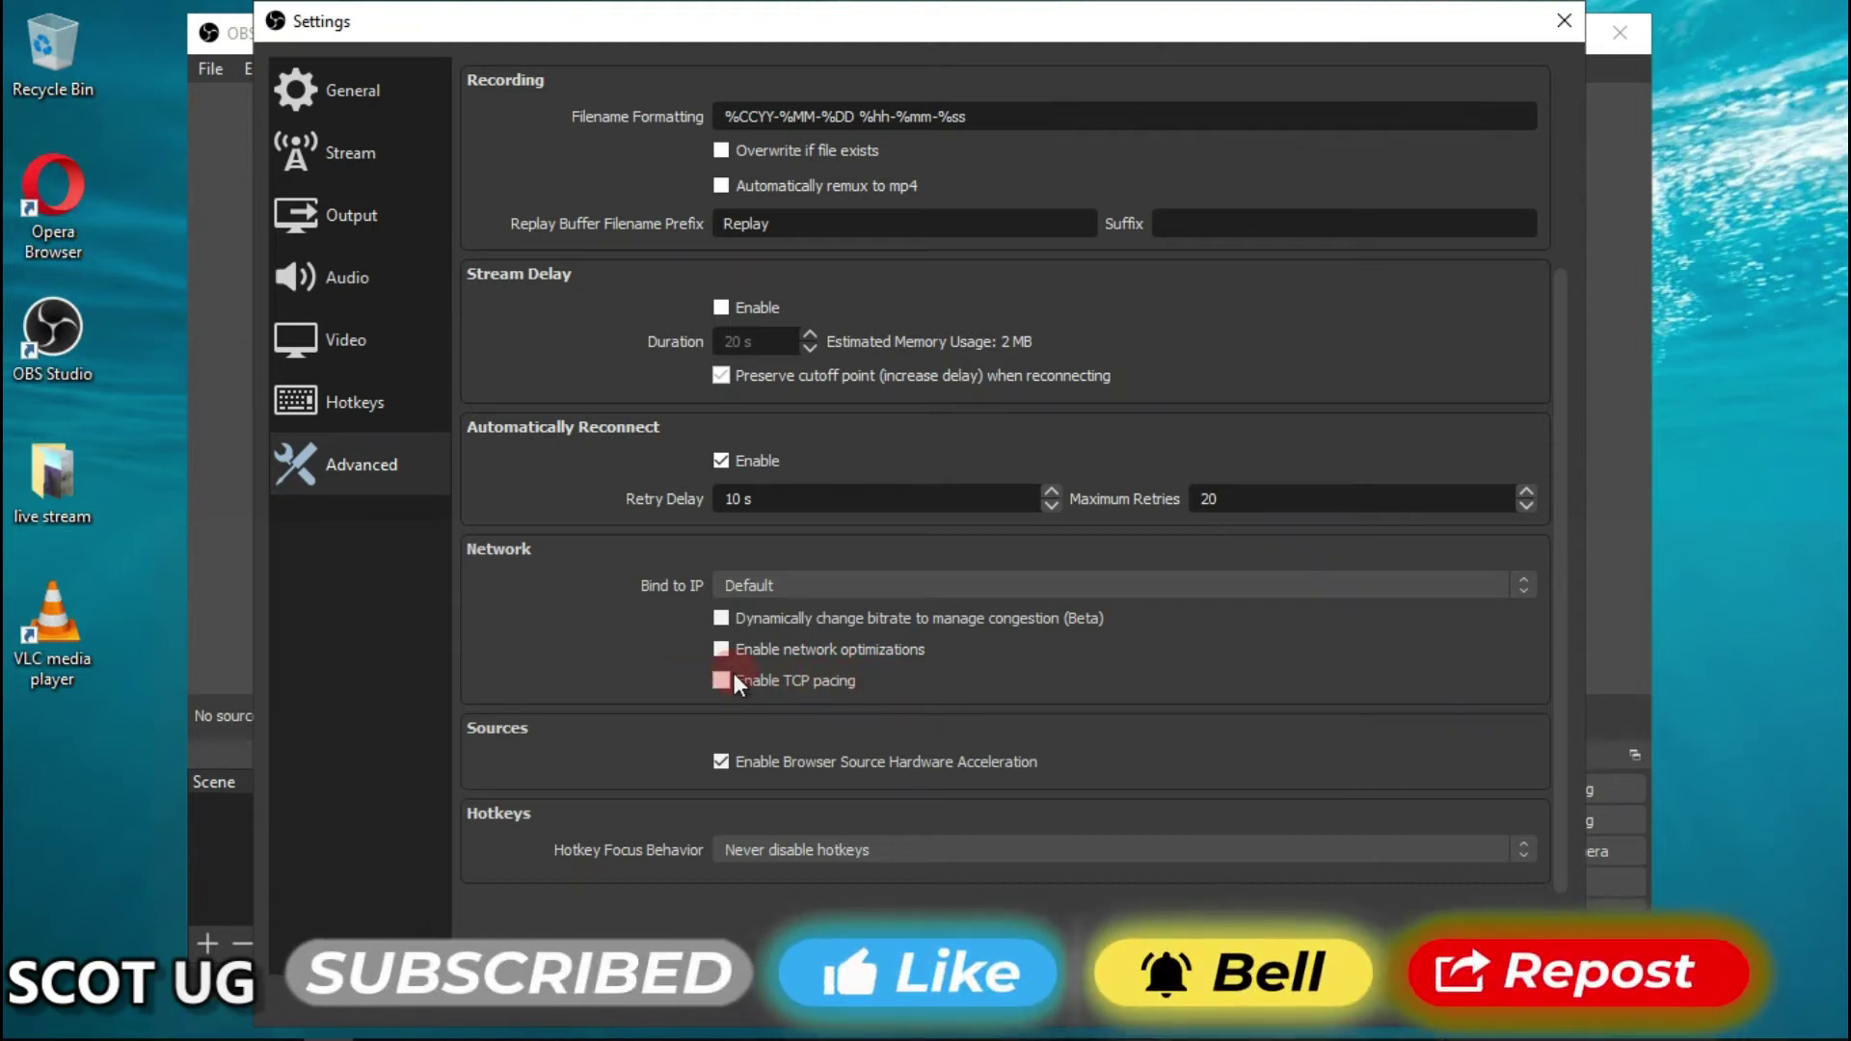
left_click(824, 583)
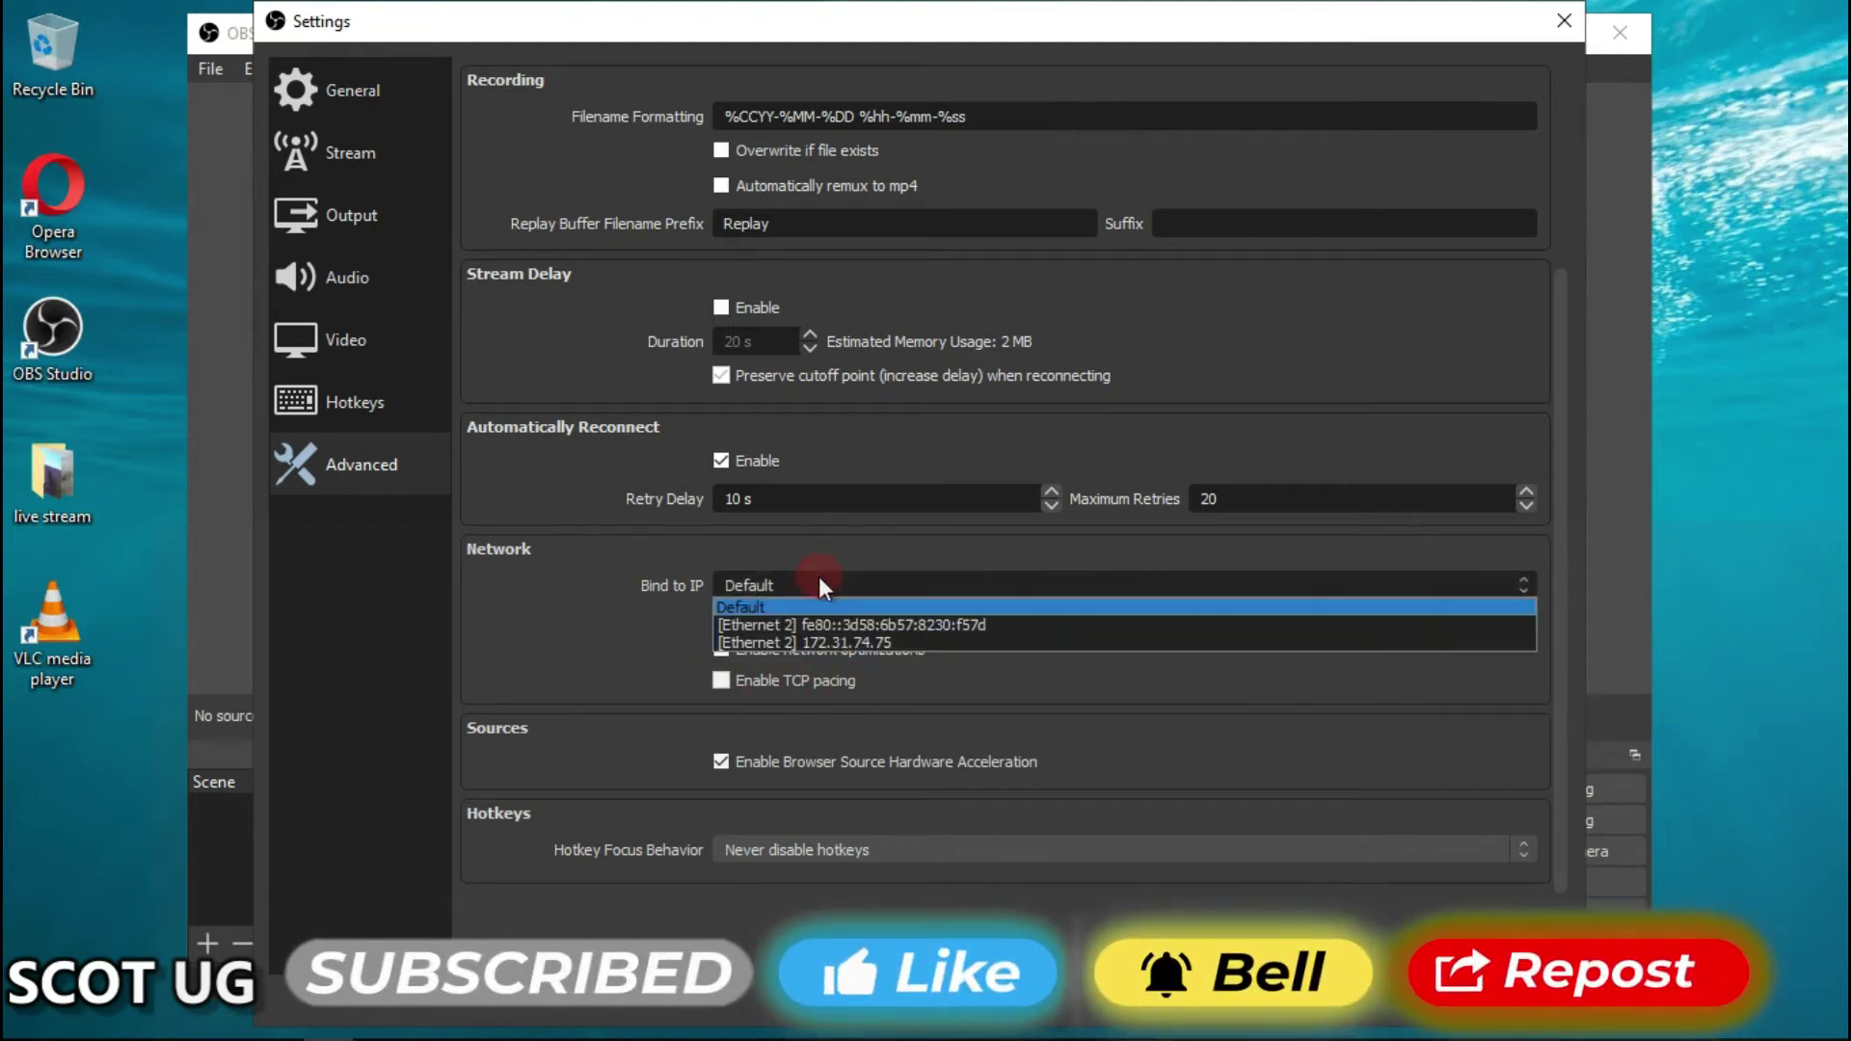
left_click(590, 644)
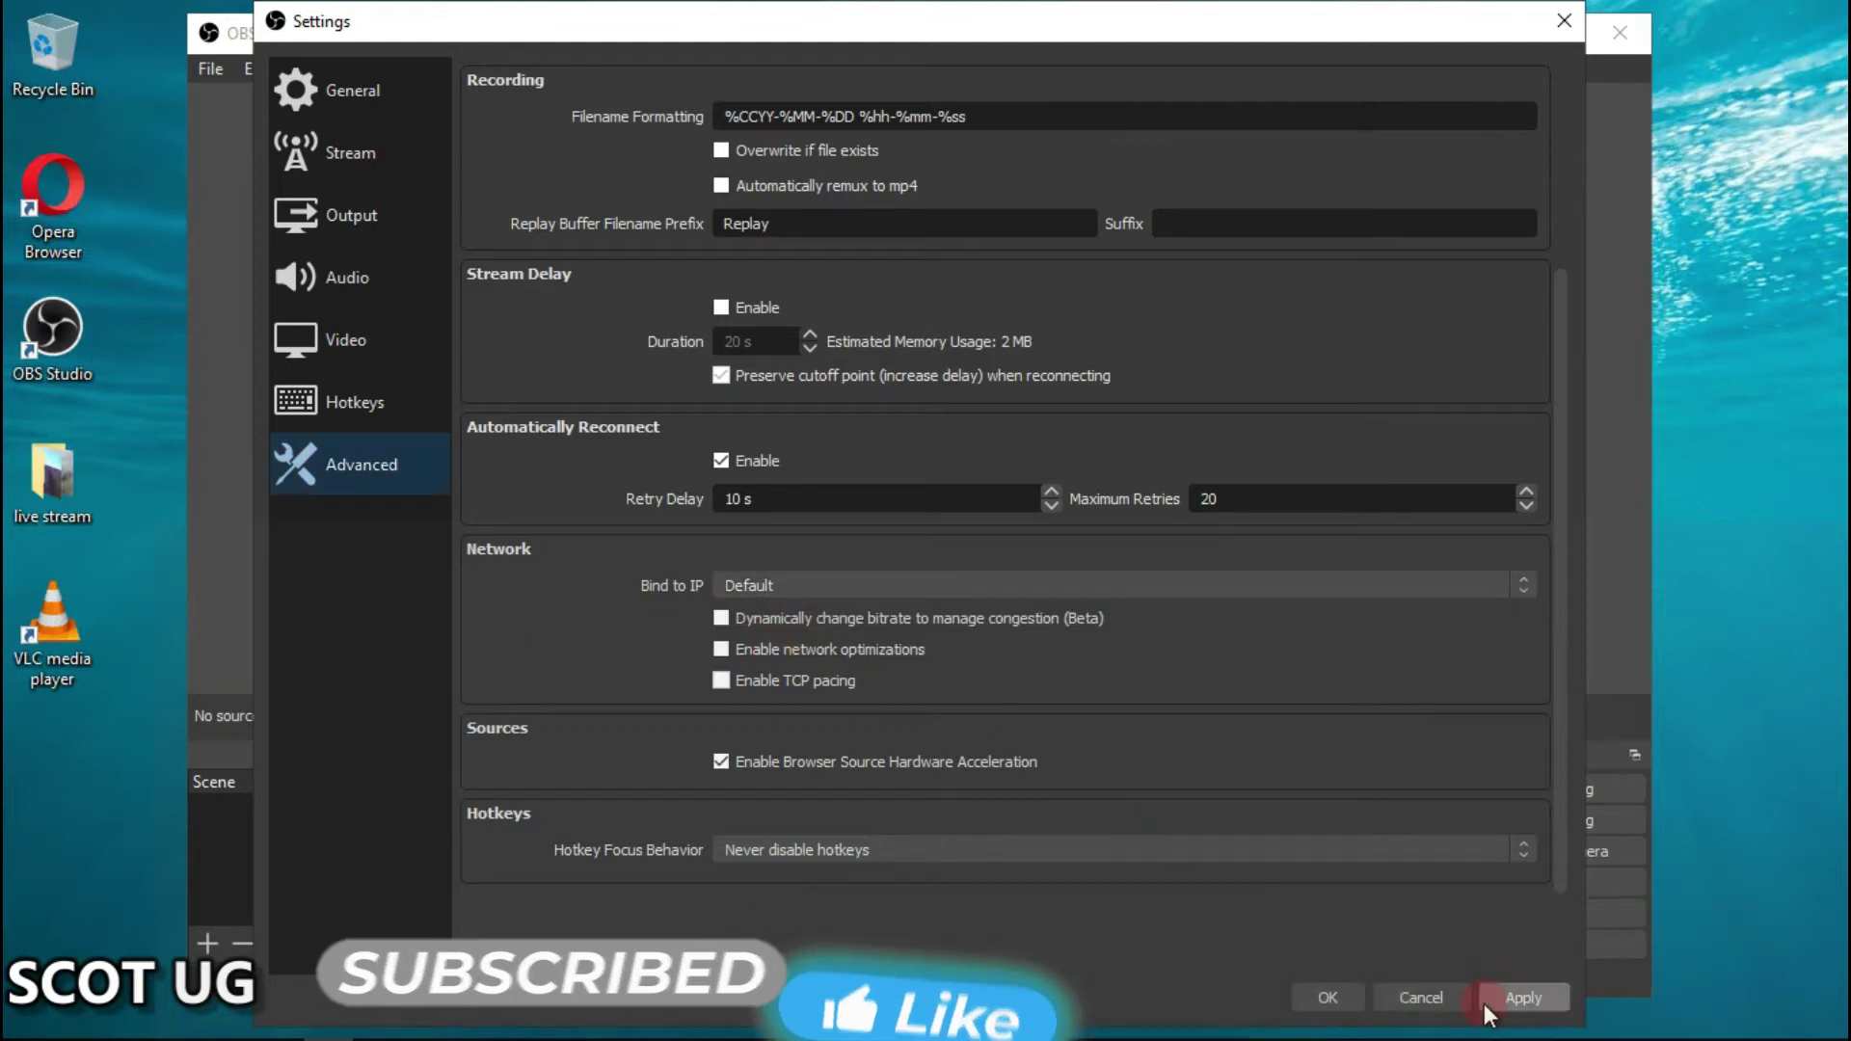
left_click(1346, 988)
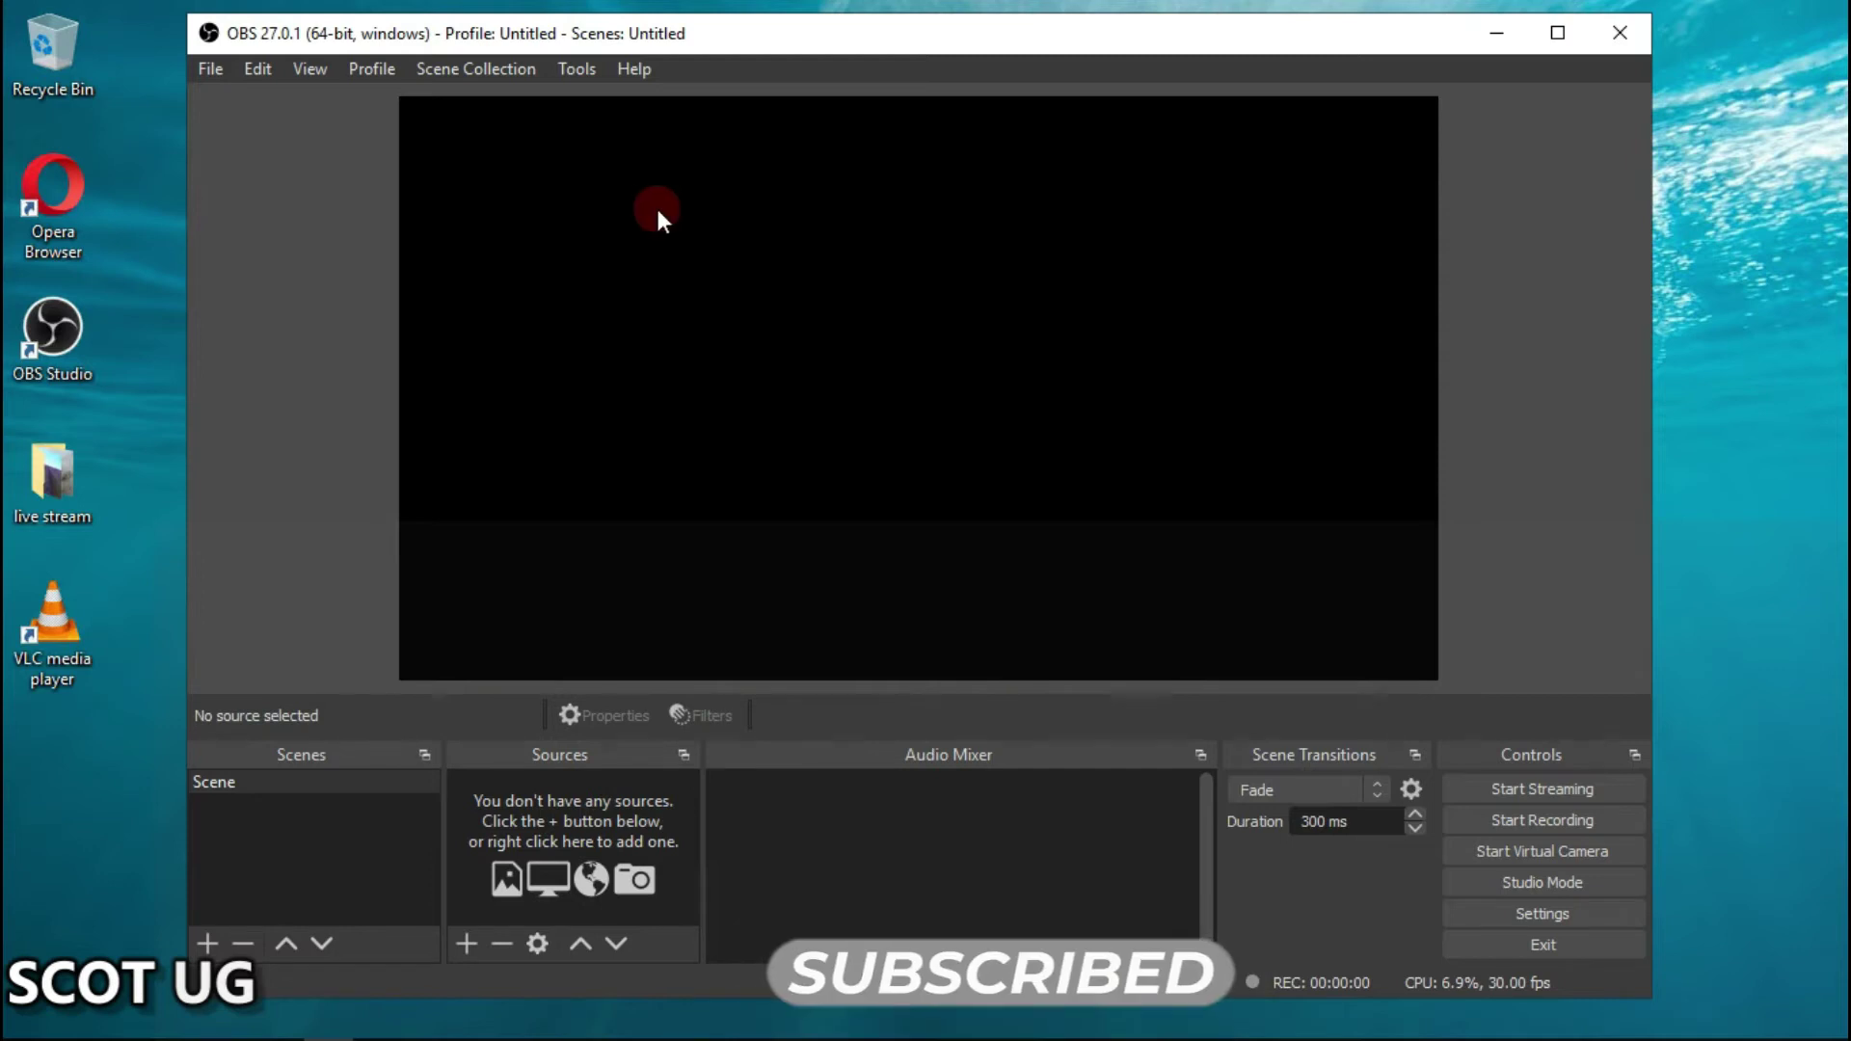
Add a new VLC Video Source to the scene under its default name
right_click(487, 799)
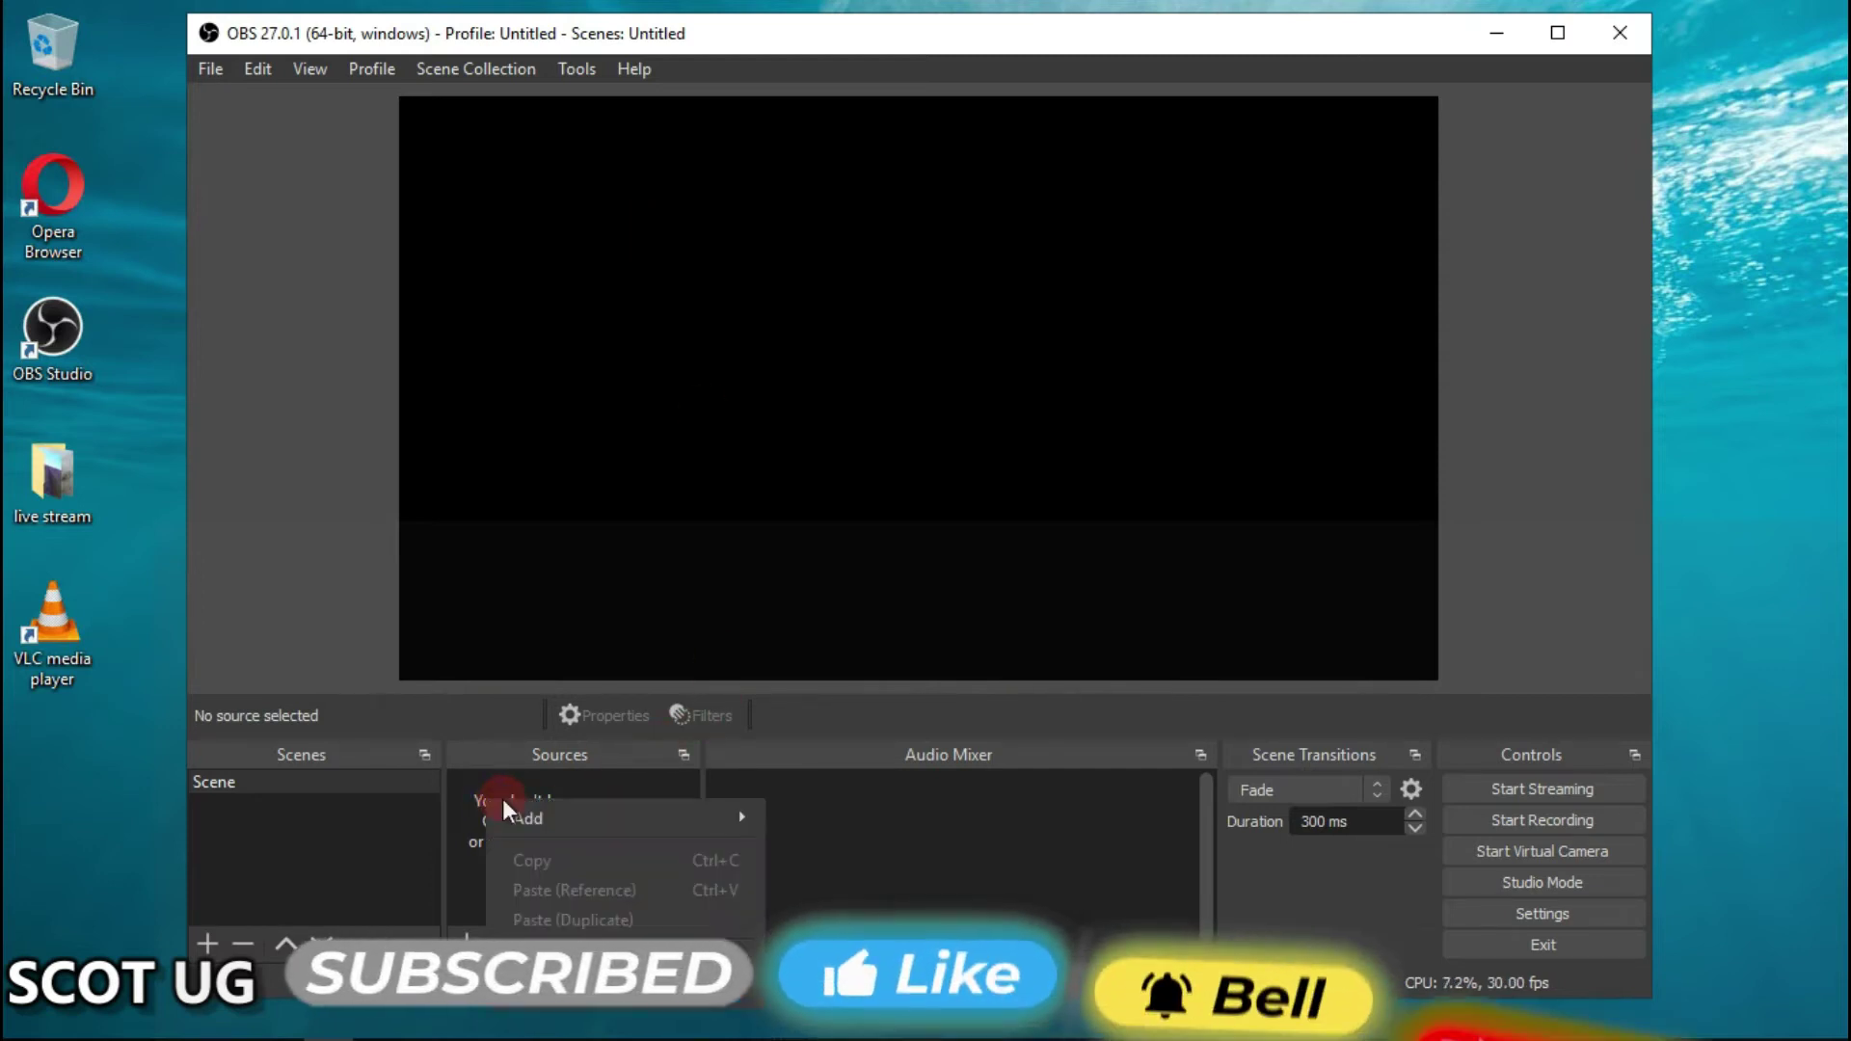
mouse_move(639, 818)
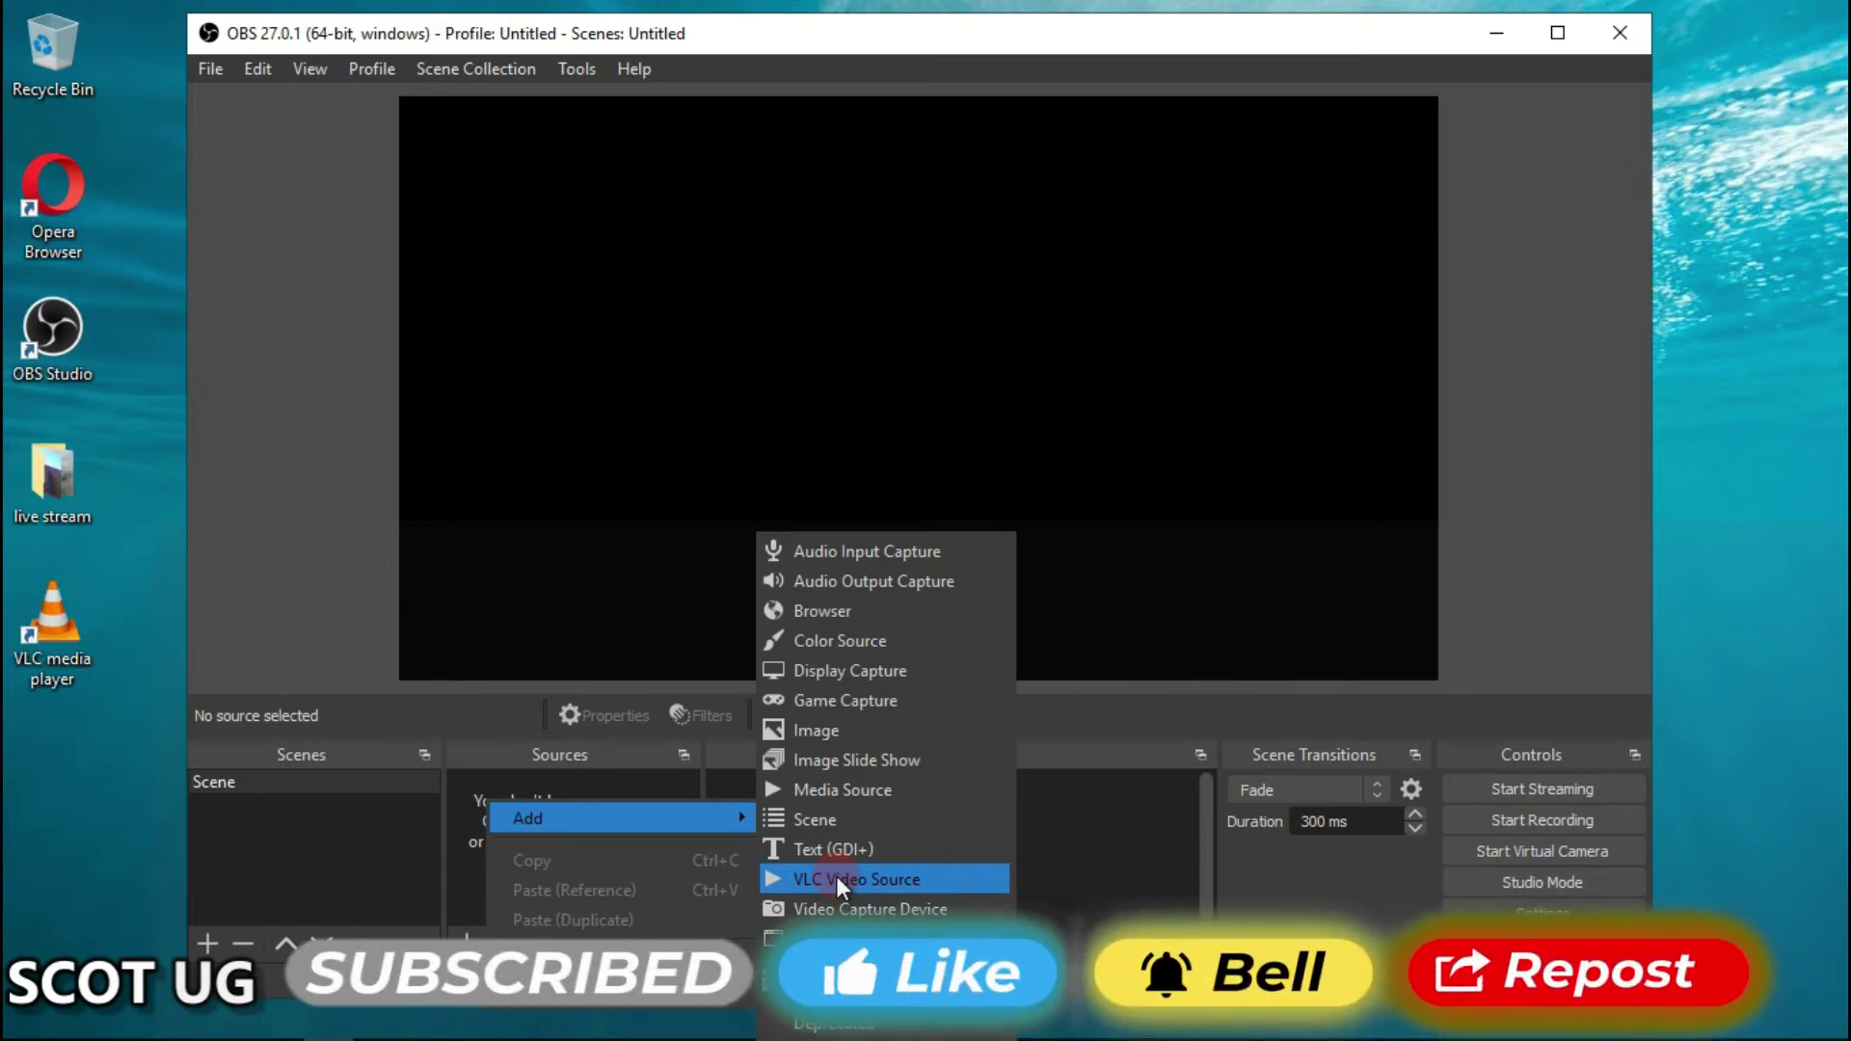
left_click(943, 881)
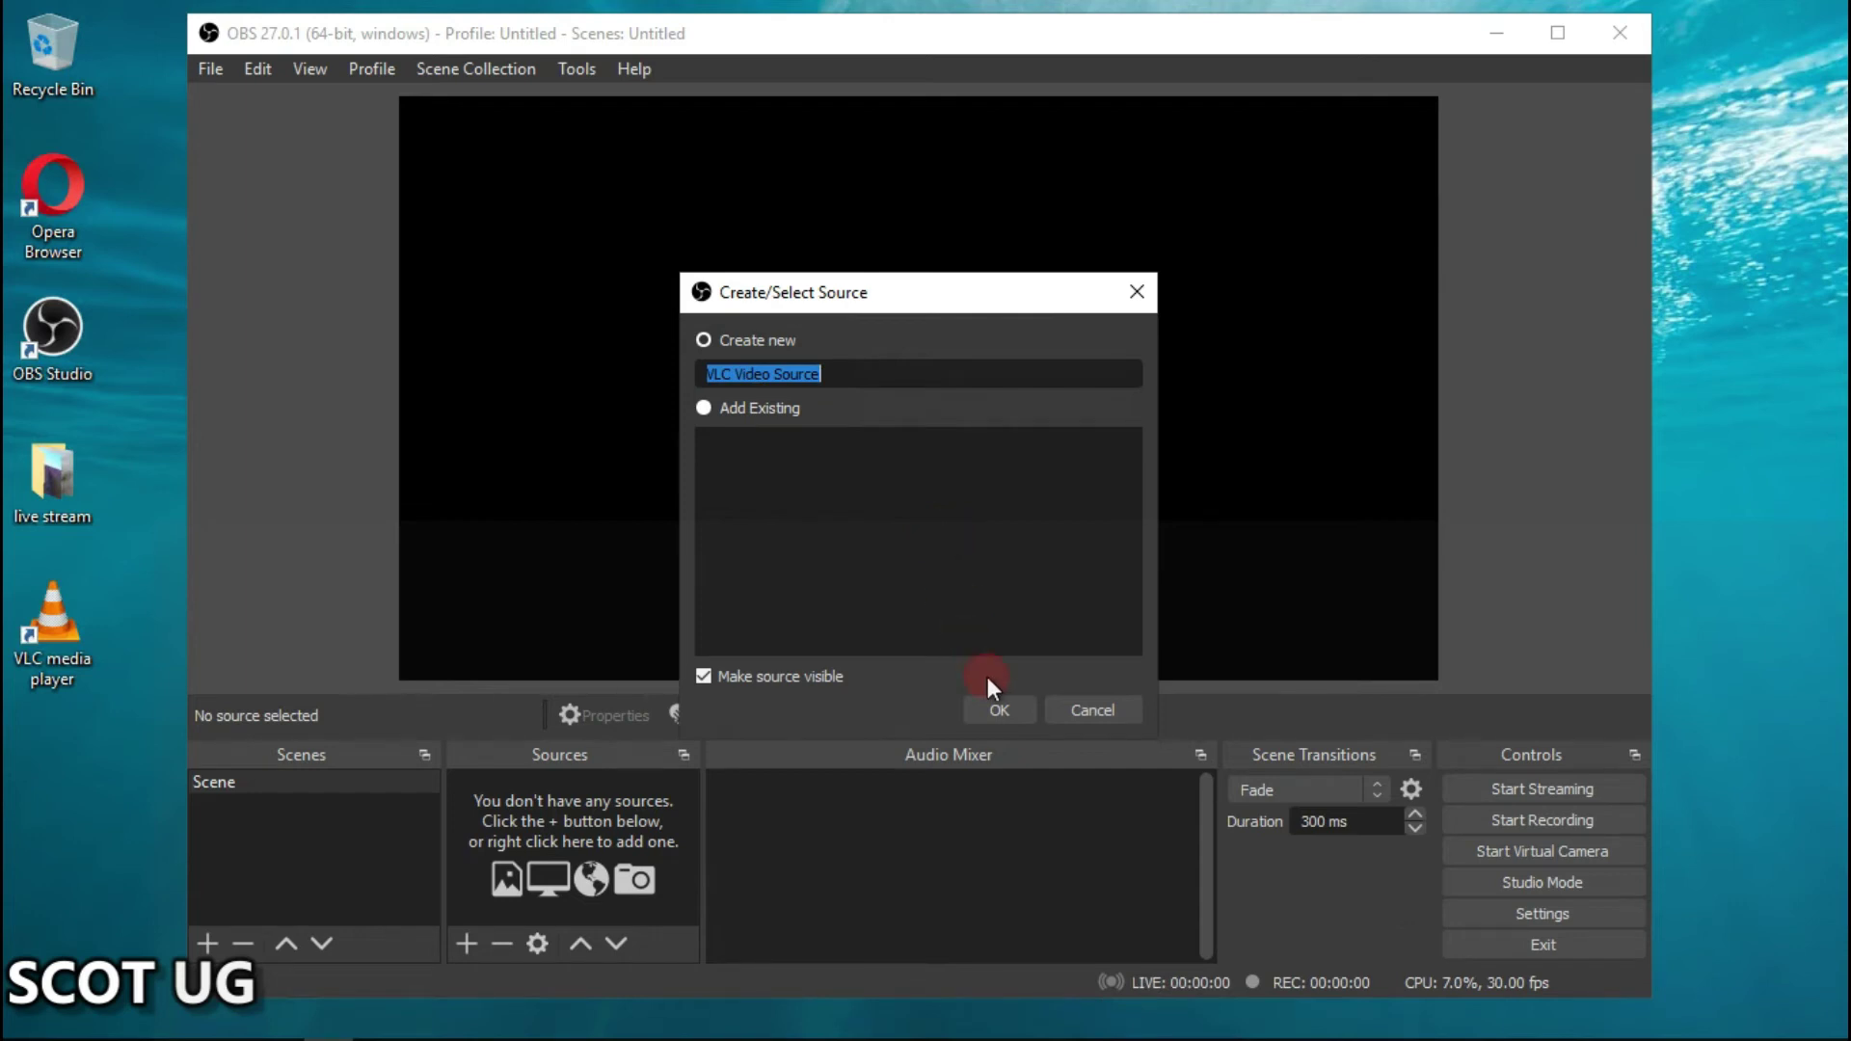
left_click(1001, 710)
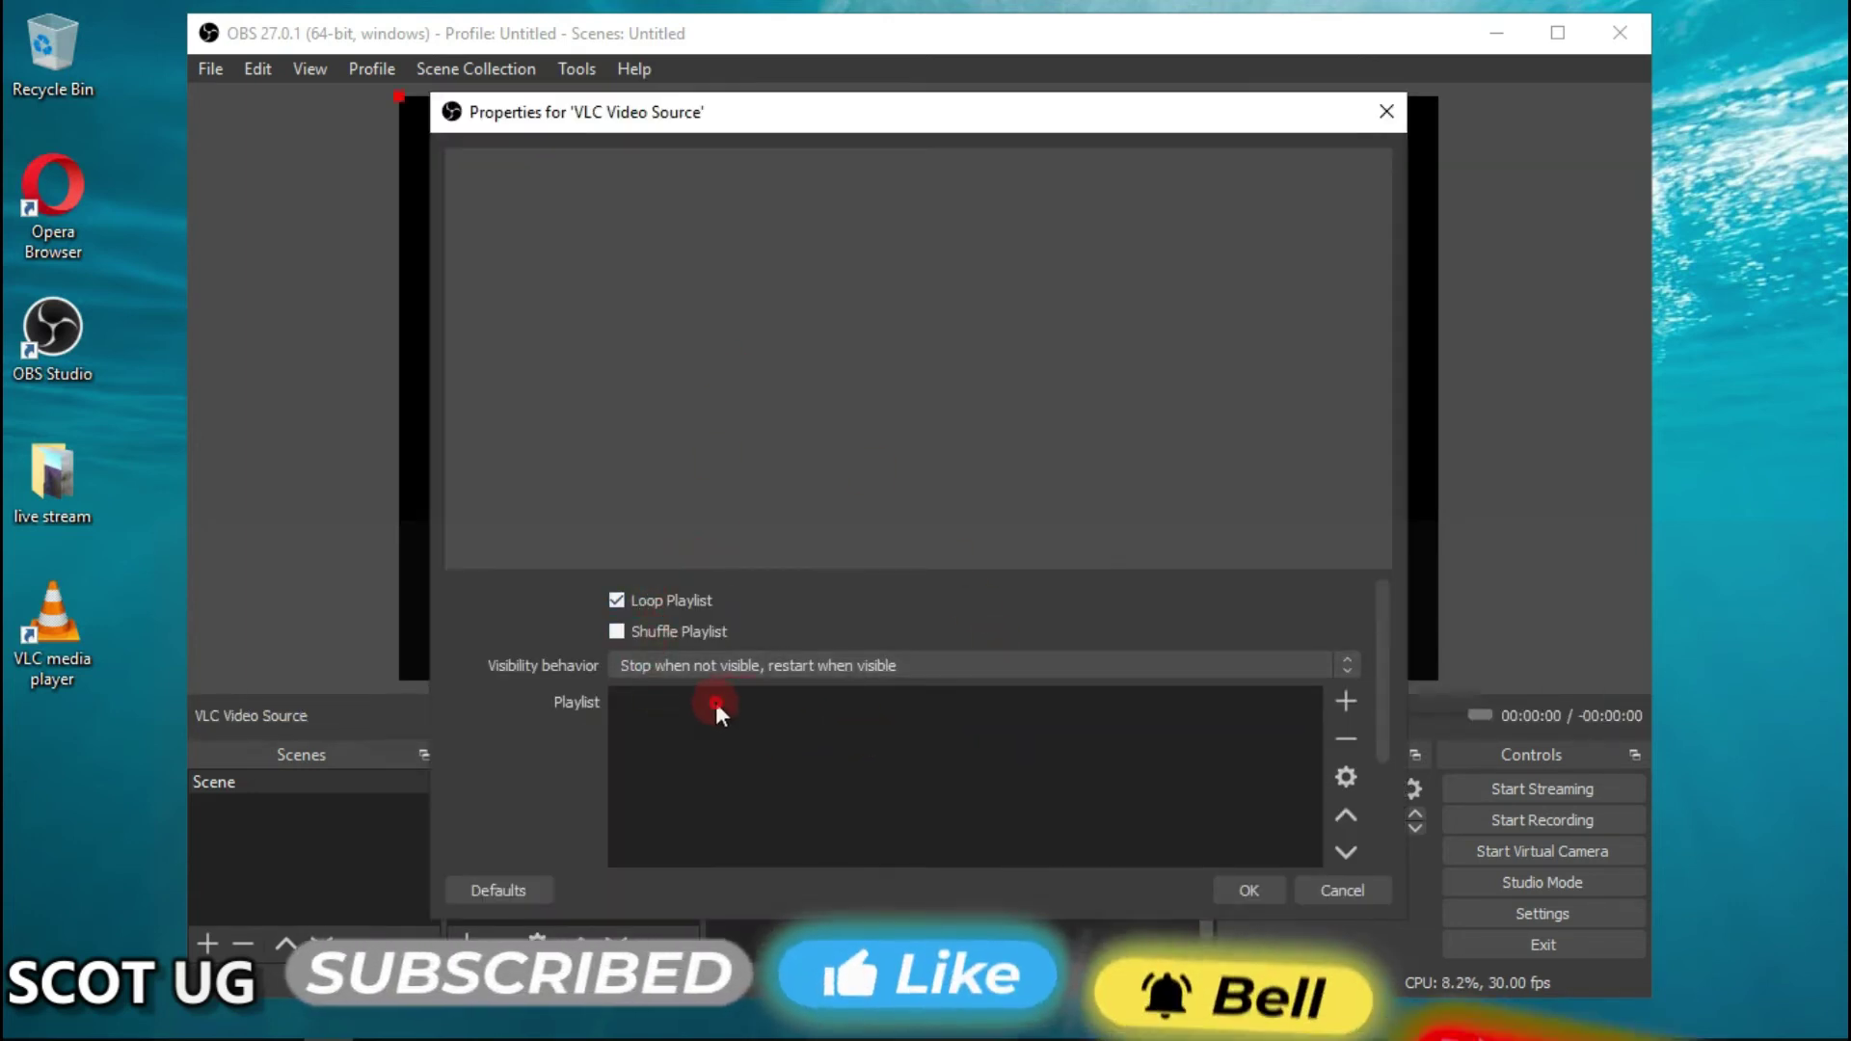
Add all videos from the live stream folder on the desktop to the VLC source's playlist and accept the properties
left_click(1346, 701)
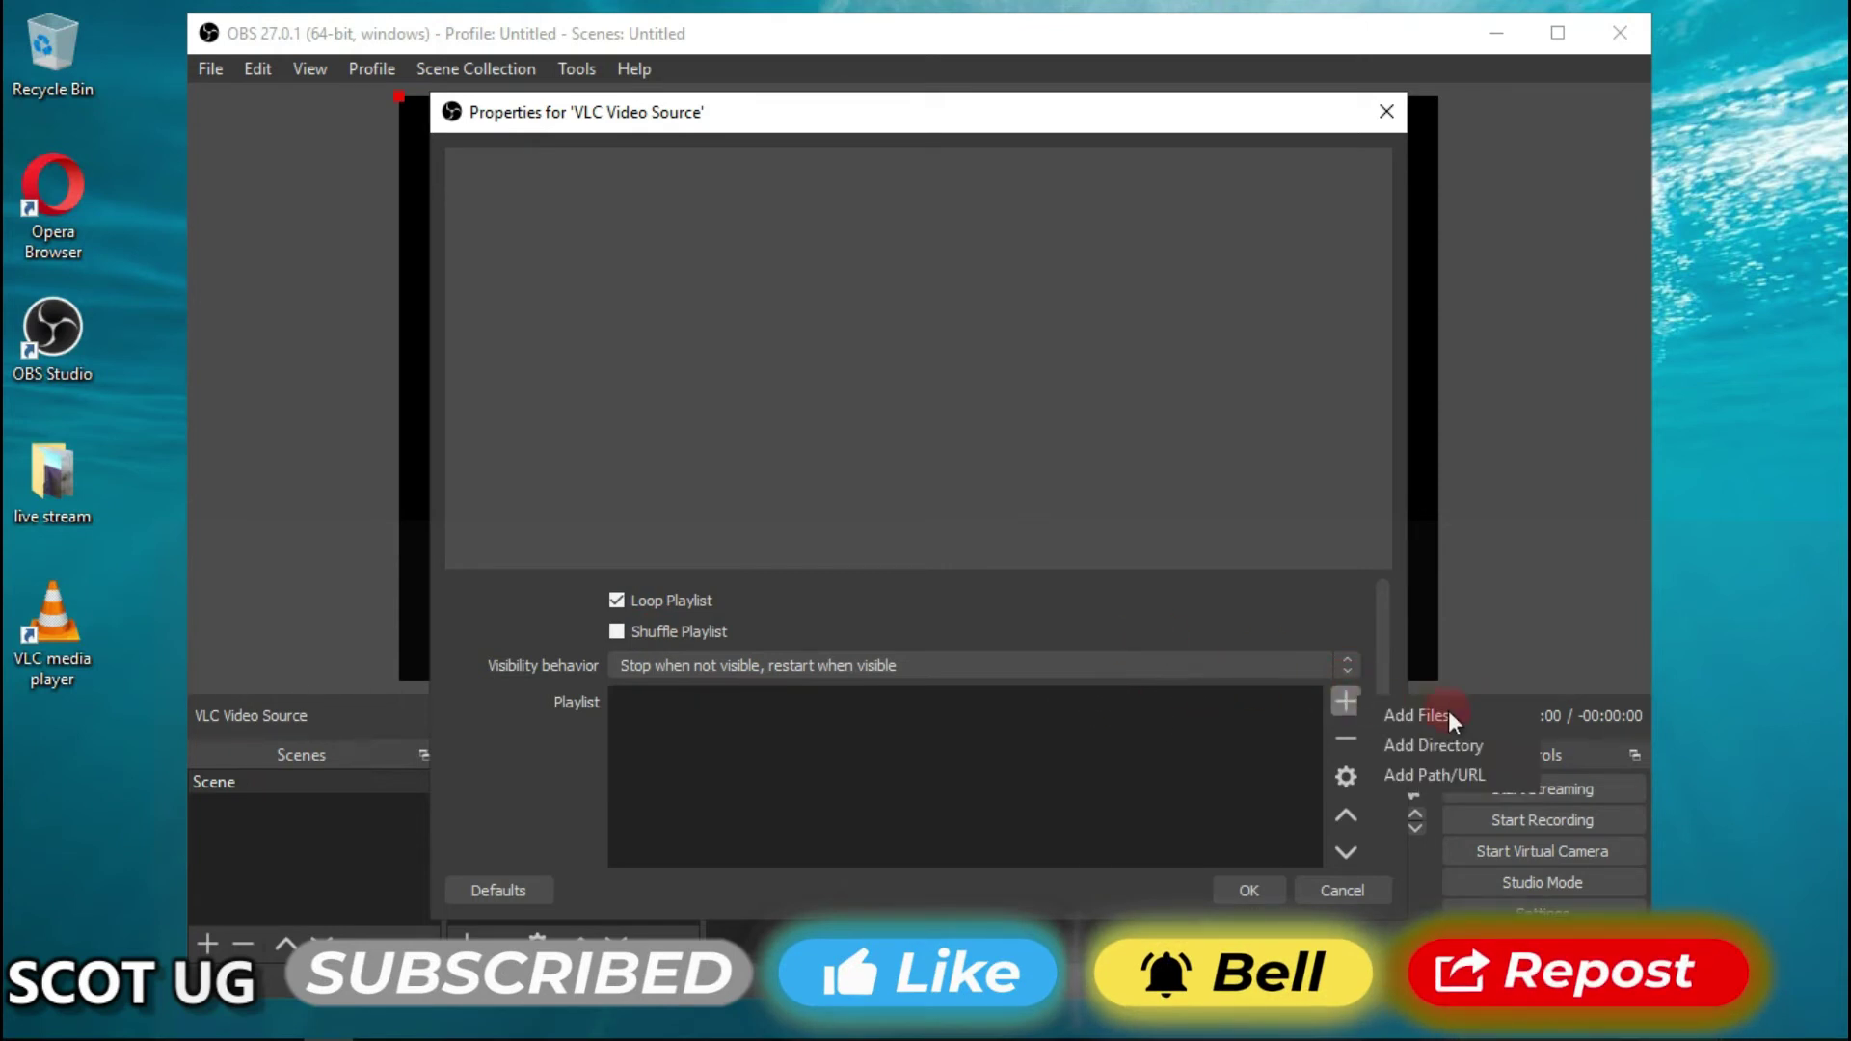
left_click(1418, 716)
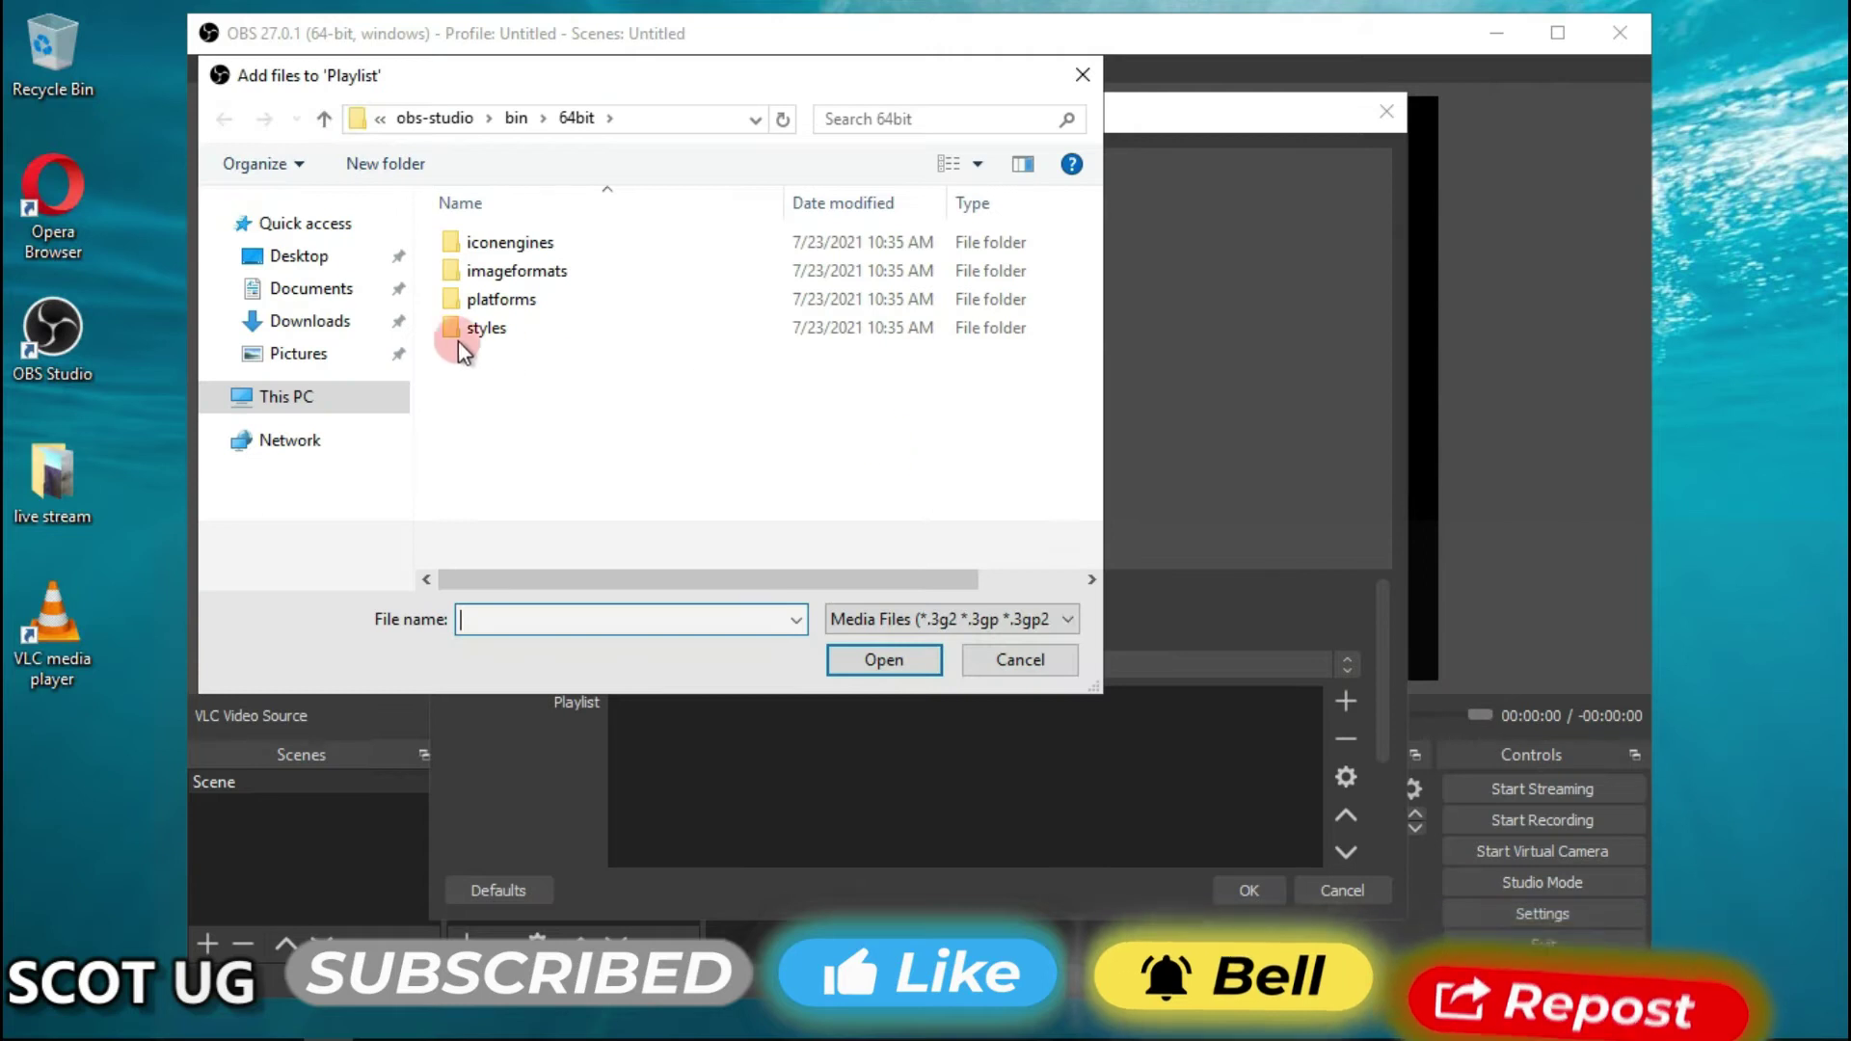
left_click(292, 259)
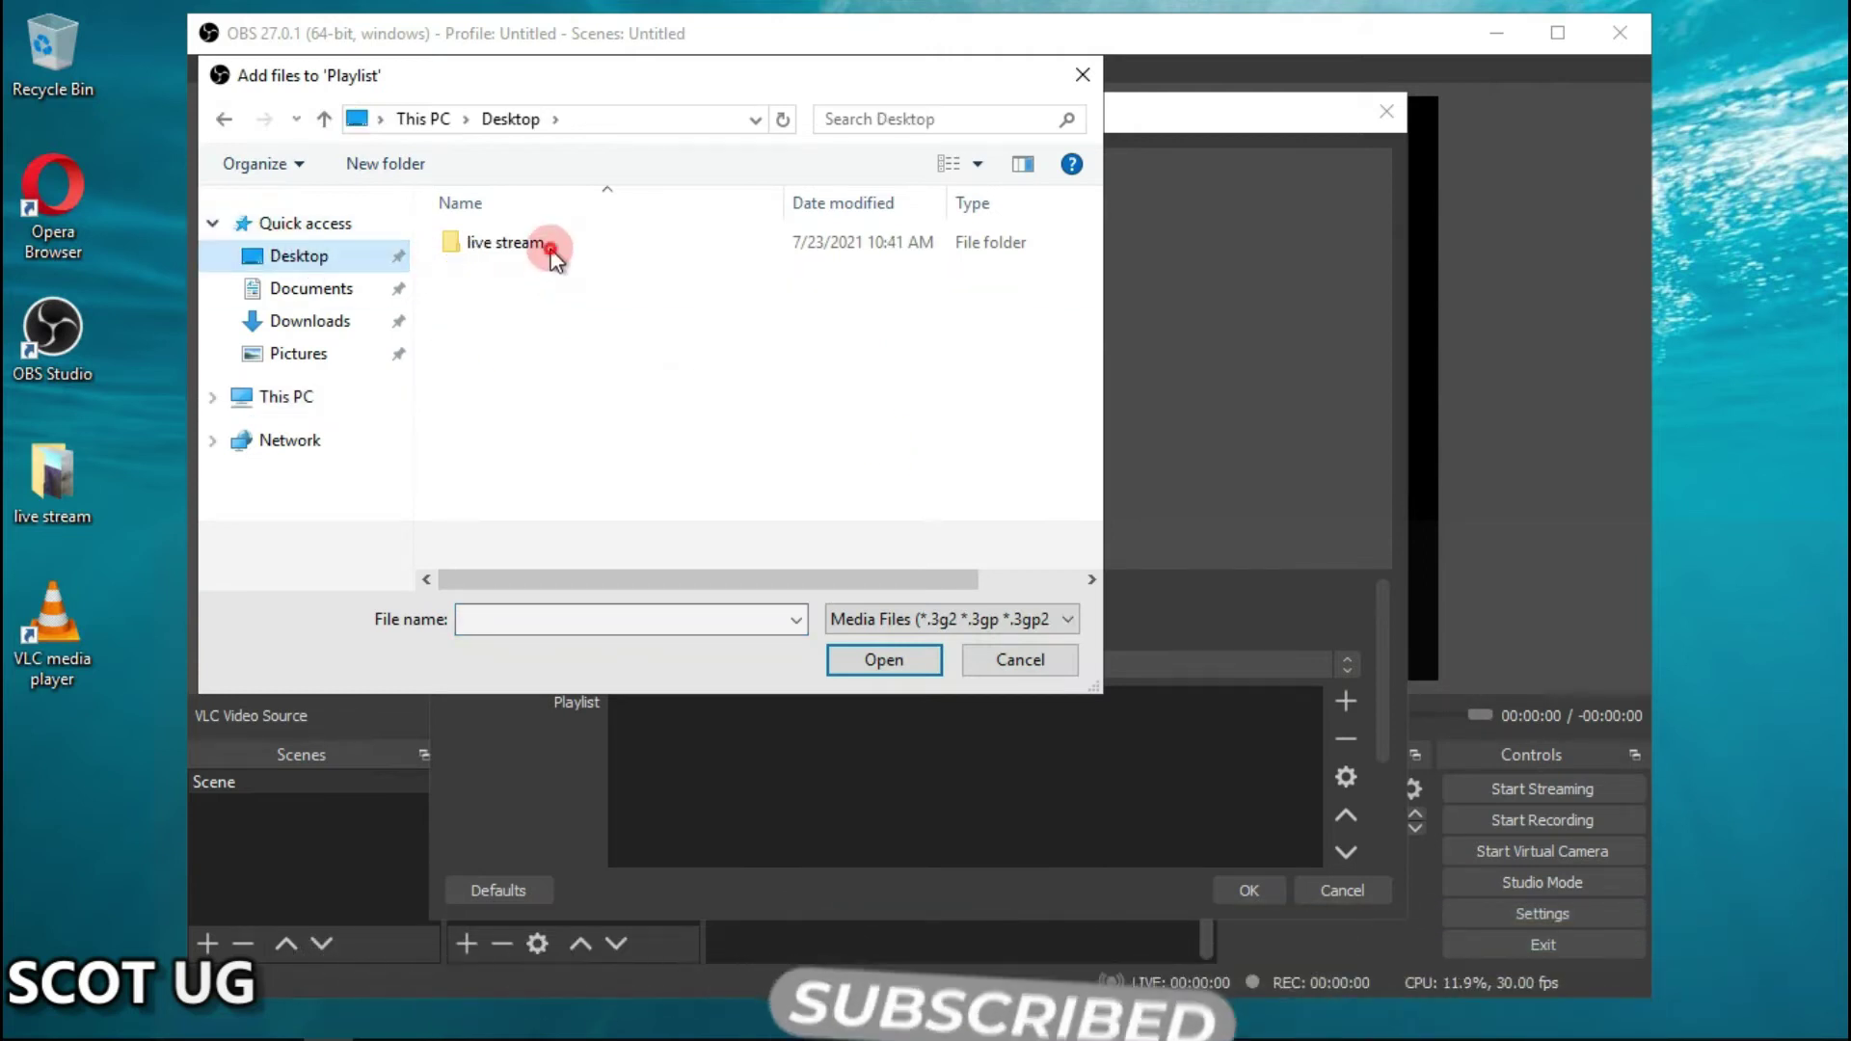
left_click(555, 253)
double_click(555, 252)
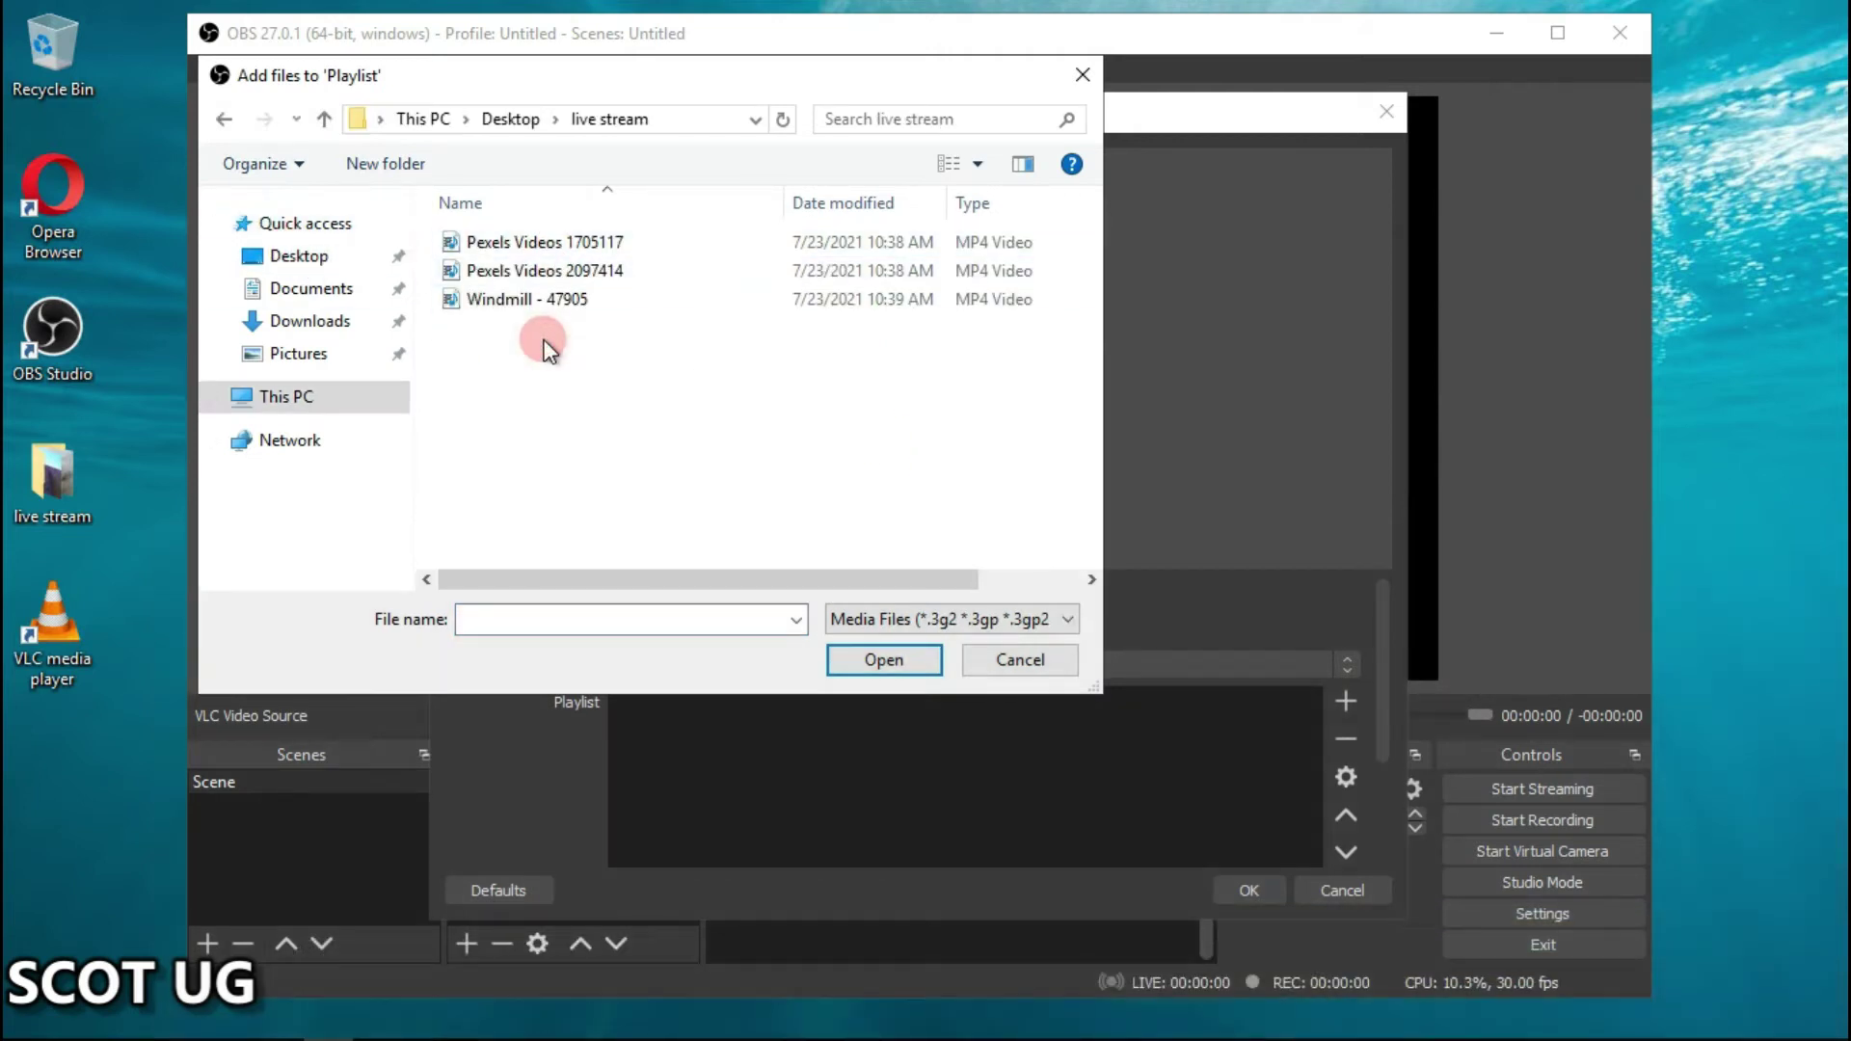
key("ctrl+a")
left_click(908, 669)
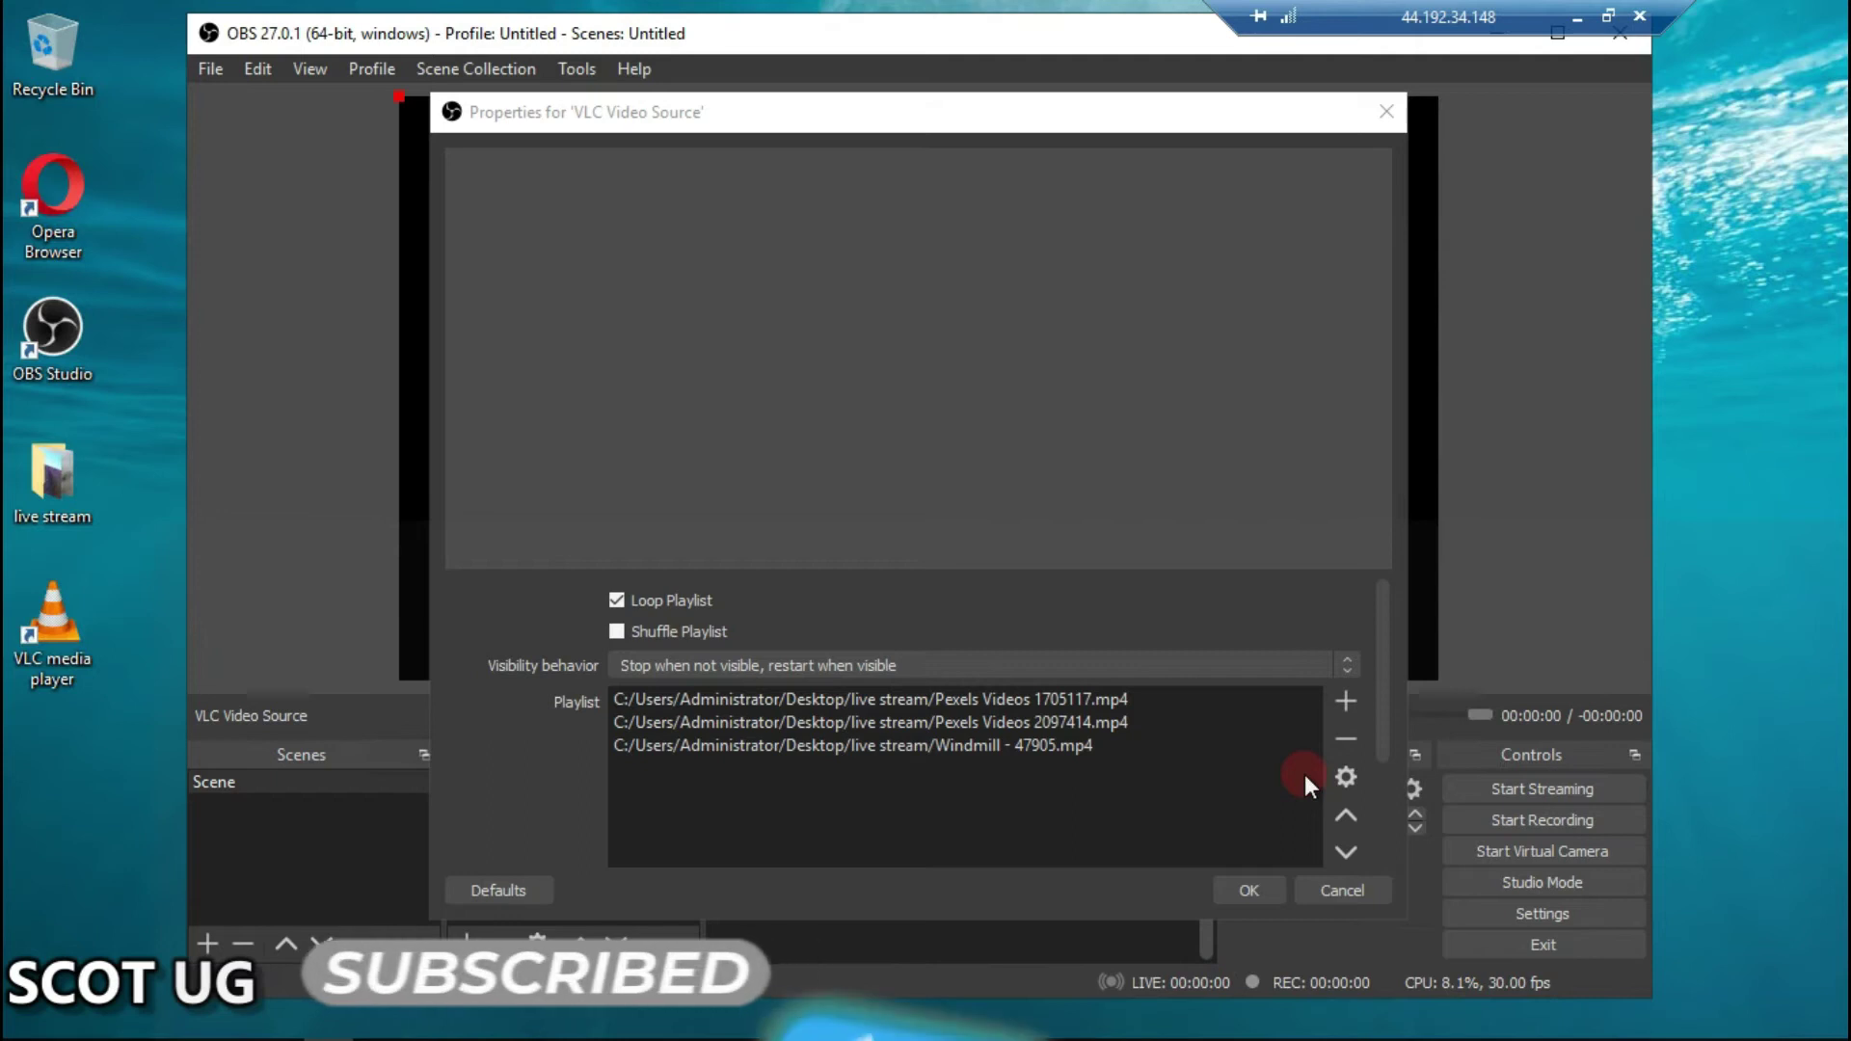
left_click(1238, 889)
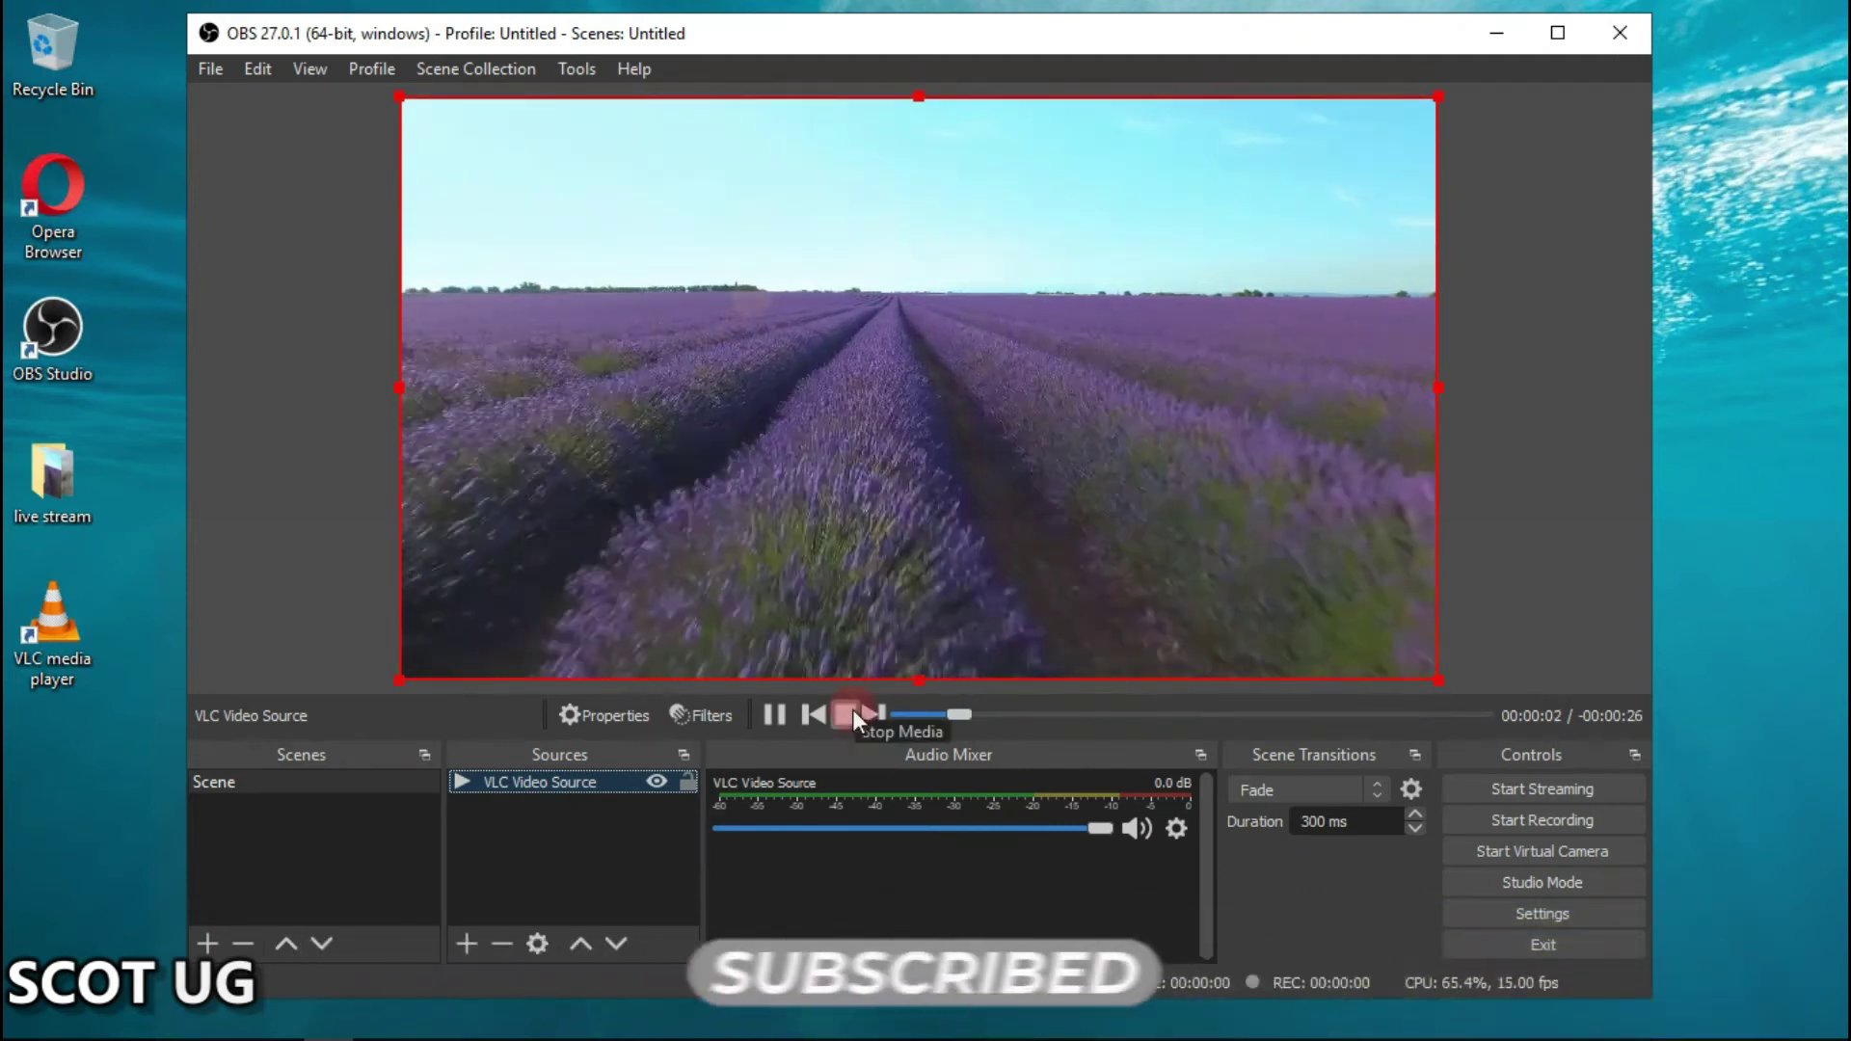
Stop the VLC video source's playback, restart it and deselect the source
left_click(853, 711)
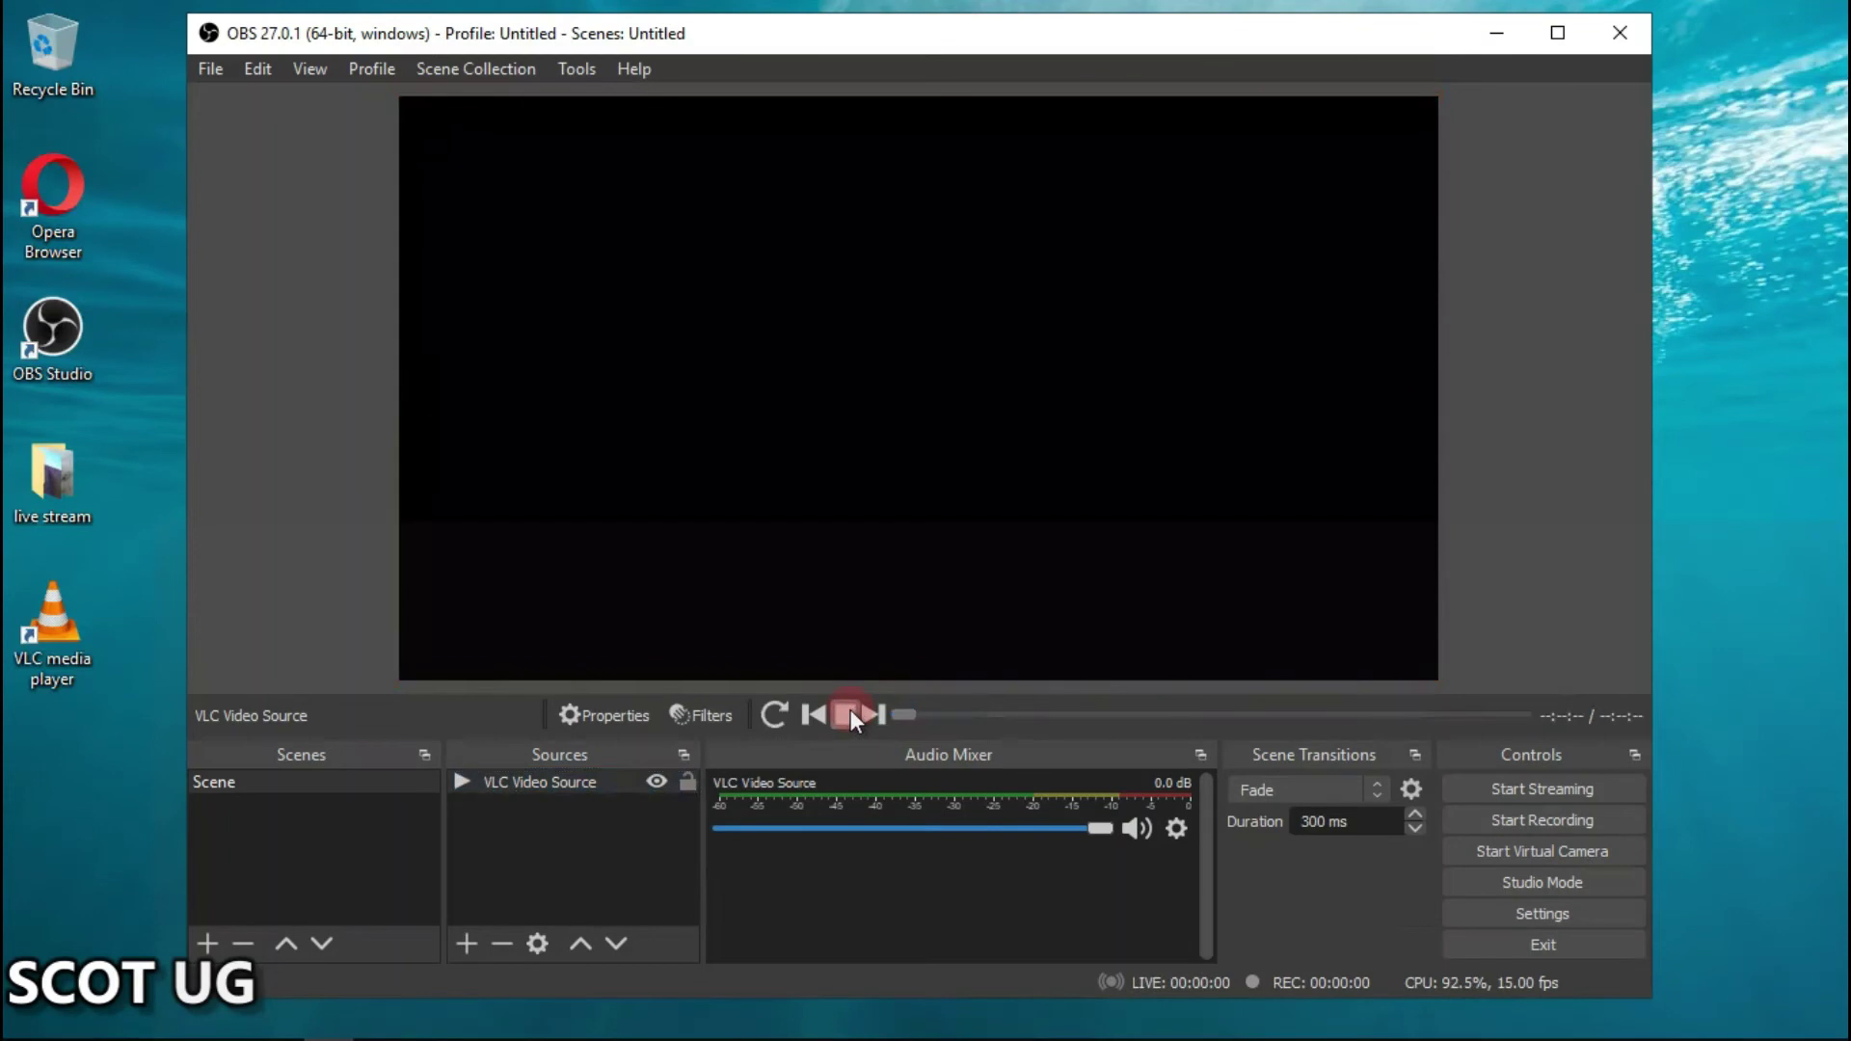
left_click(576, 847)
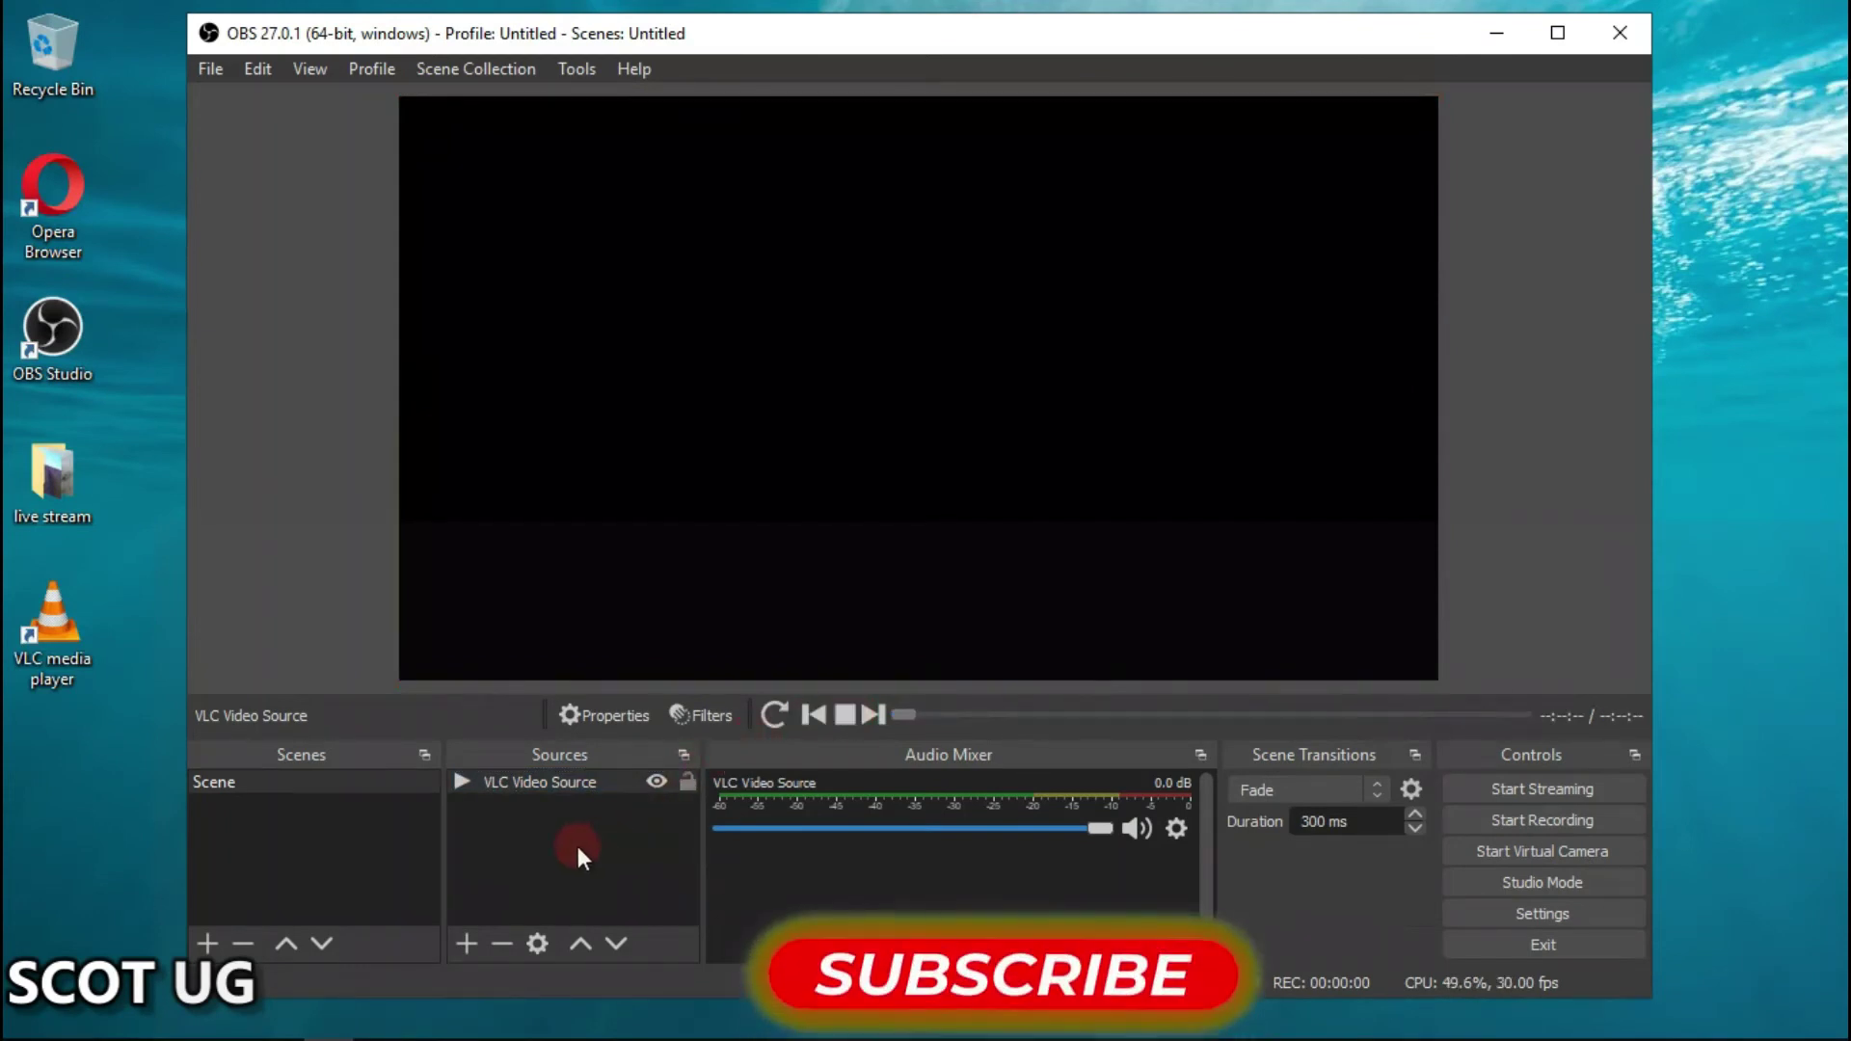
left_click(525, 818)
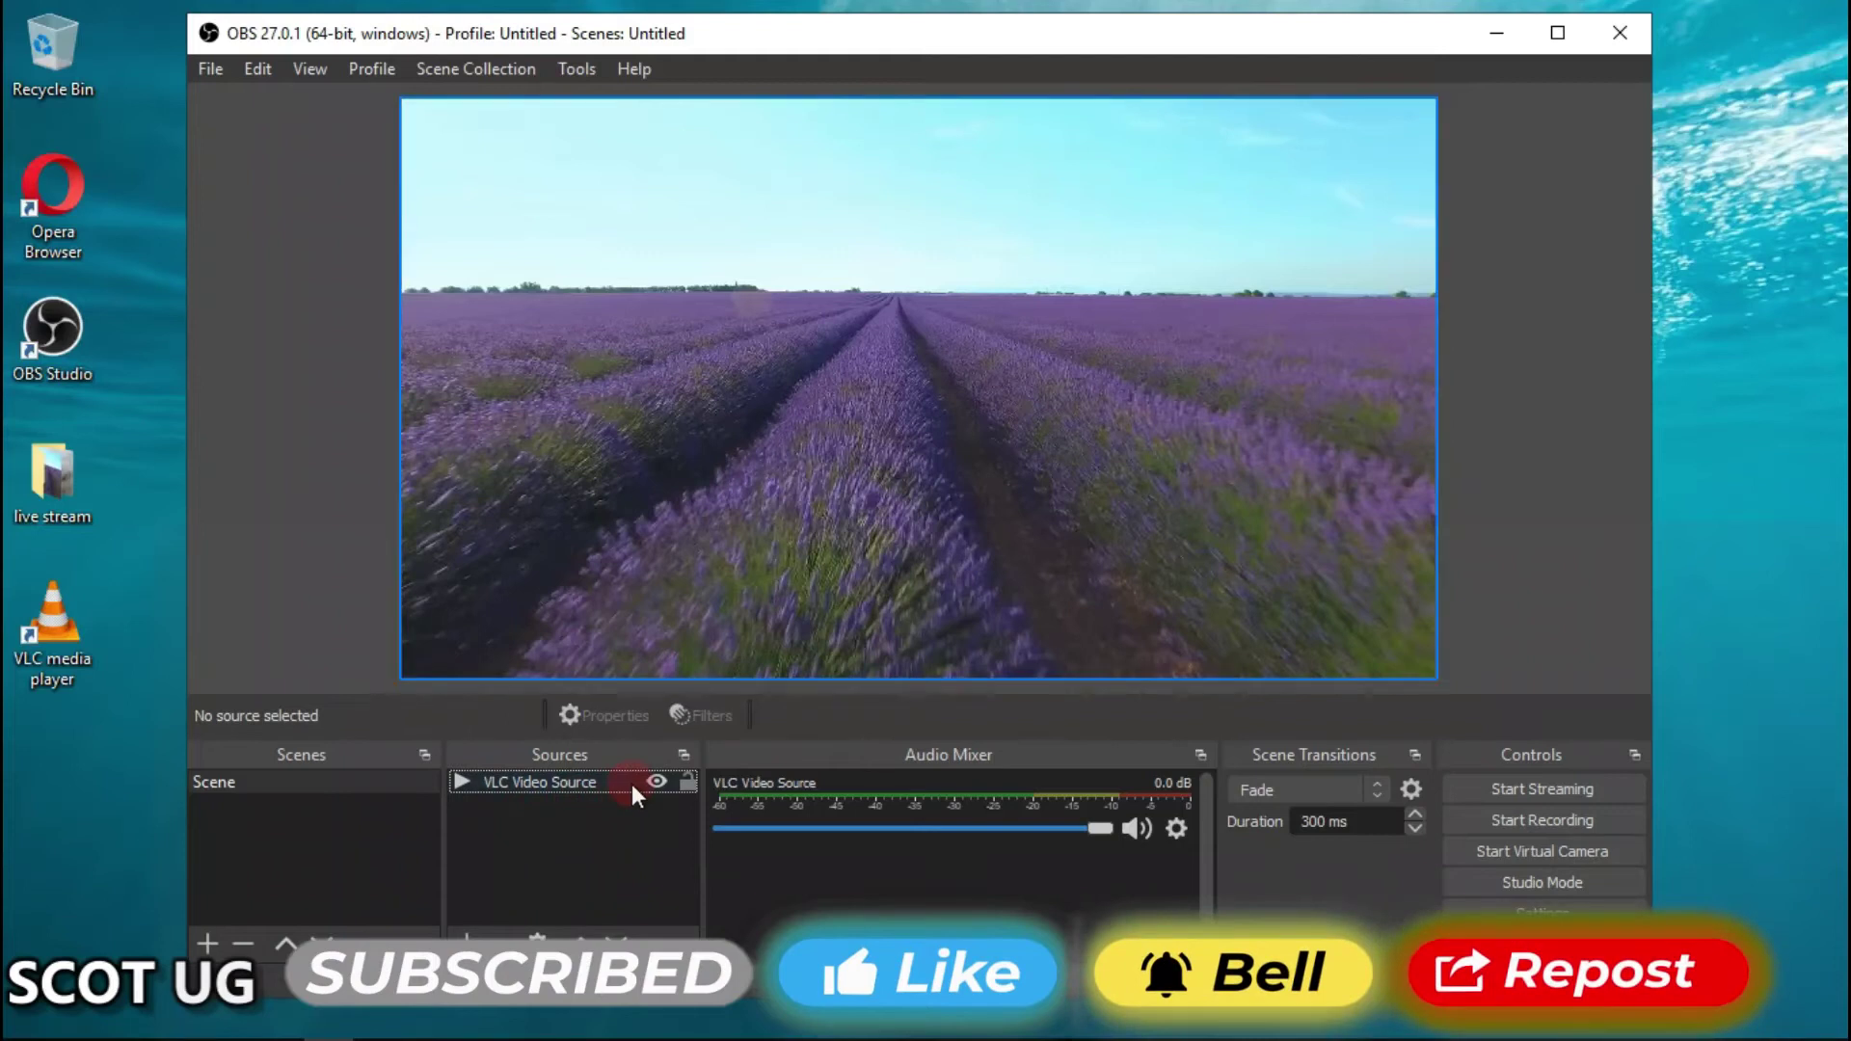
left_click(522, 835)
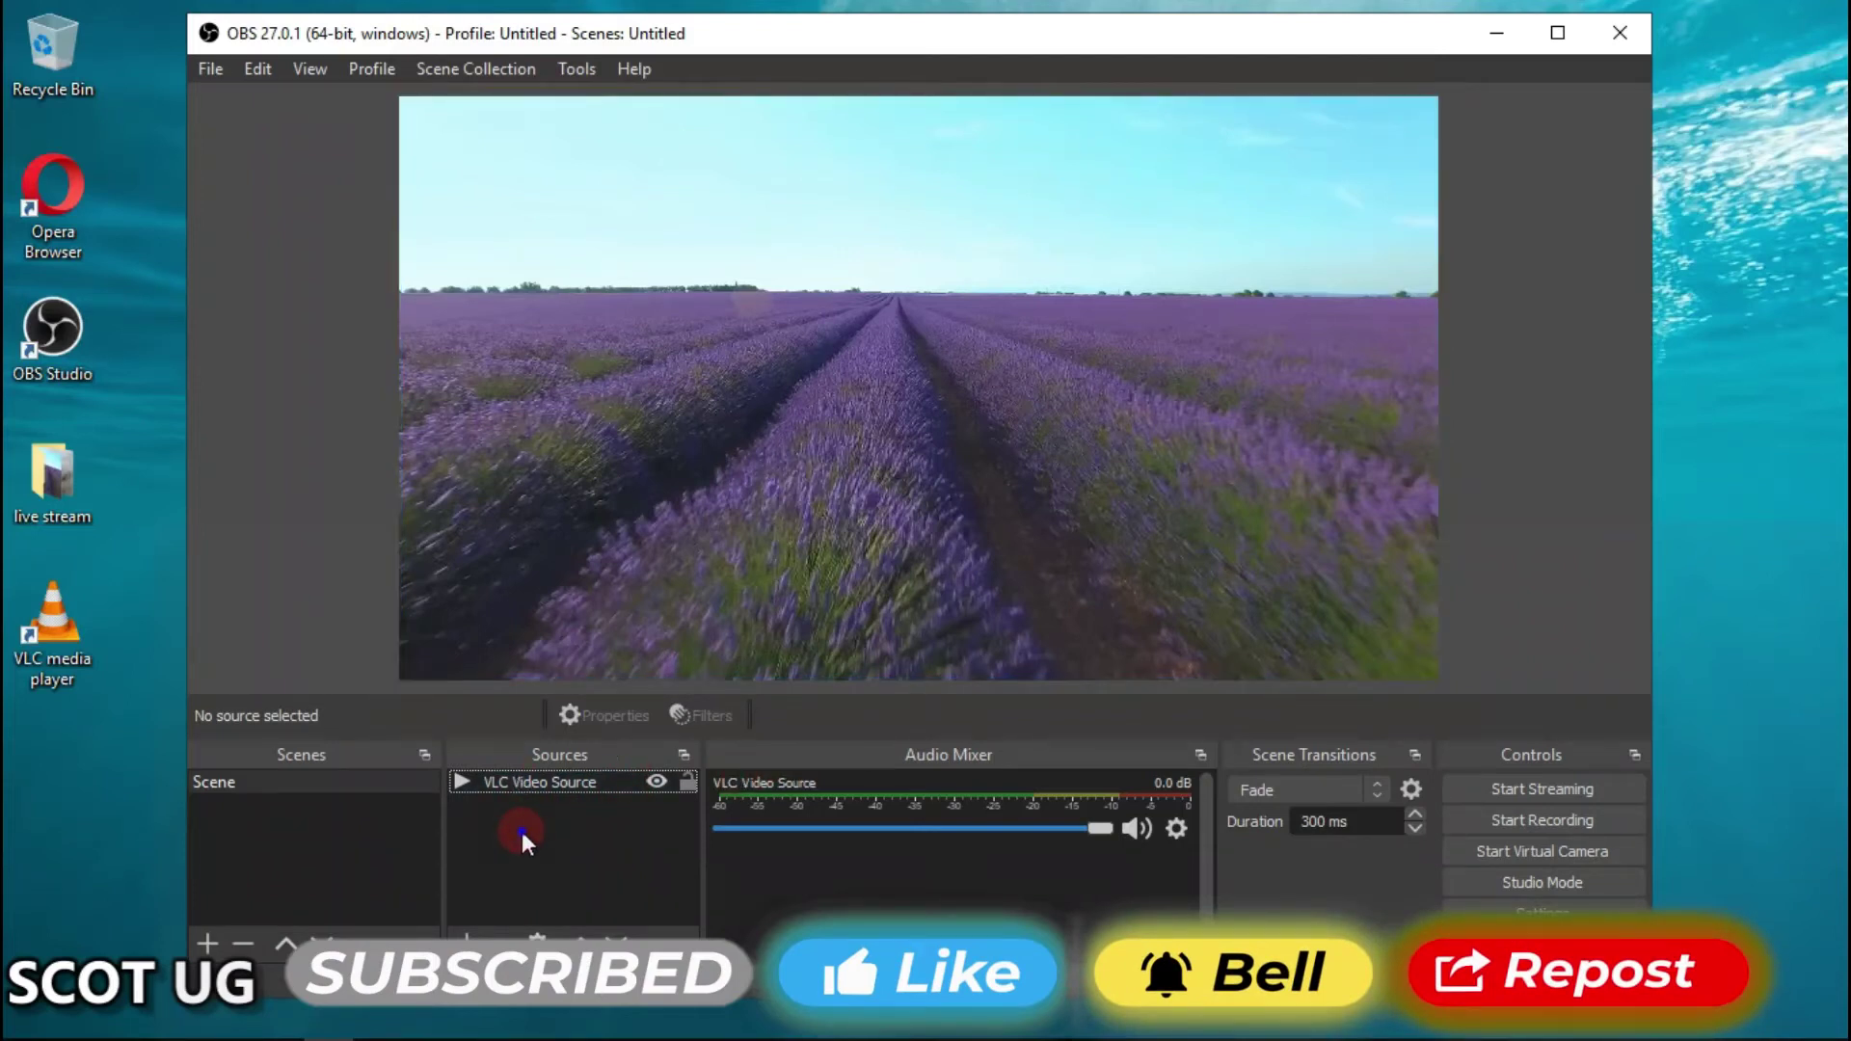
Add a new Media Source under its default name and cancel its properties without choosing a local file
right_click(522, 831)
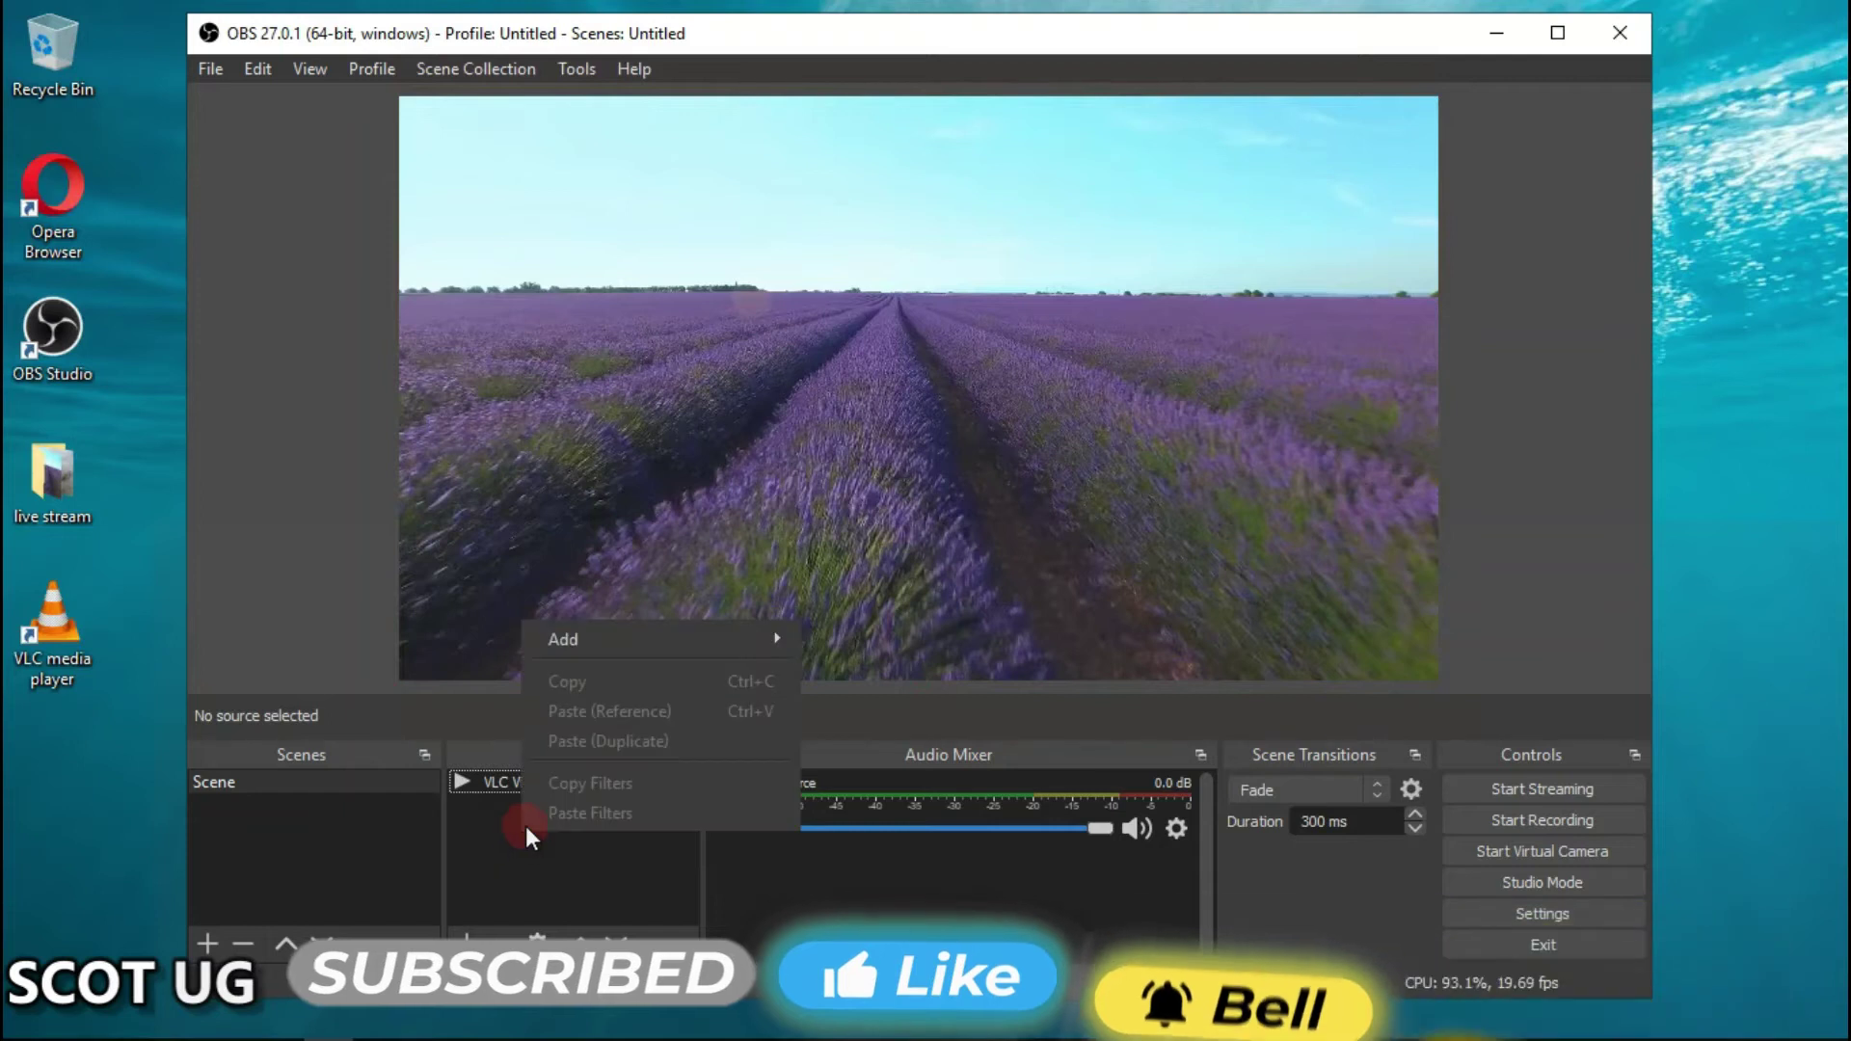
left_click(673, 650)
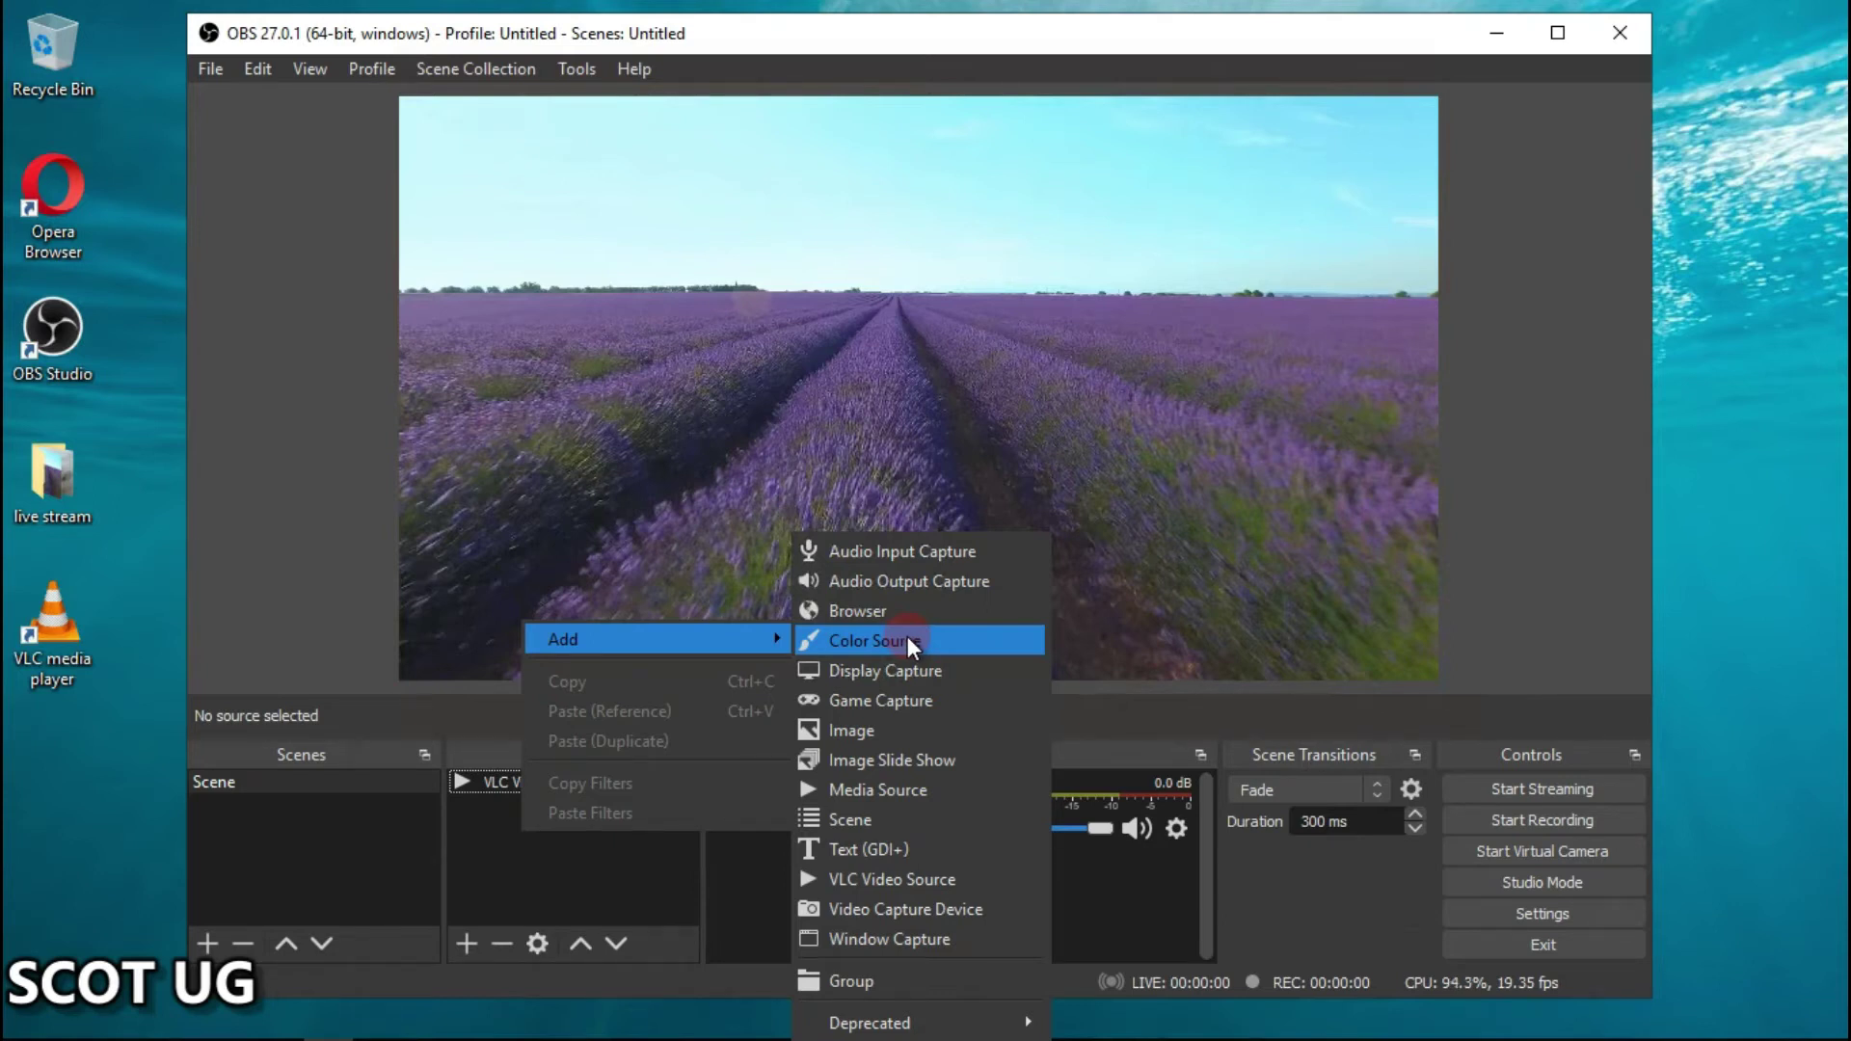
left_click(891, 788)
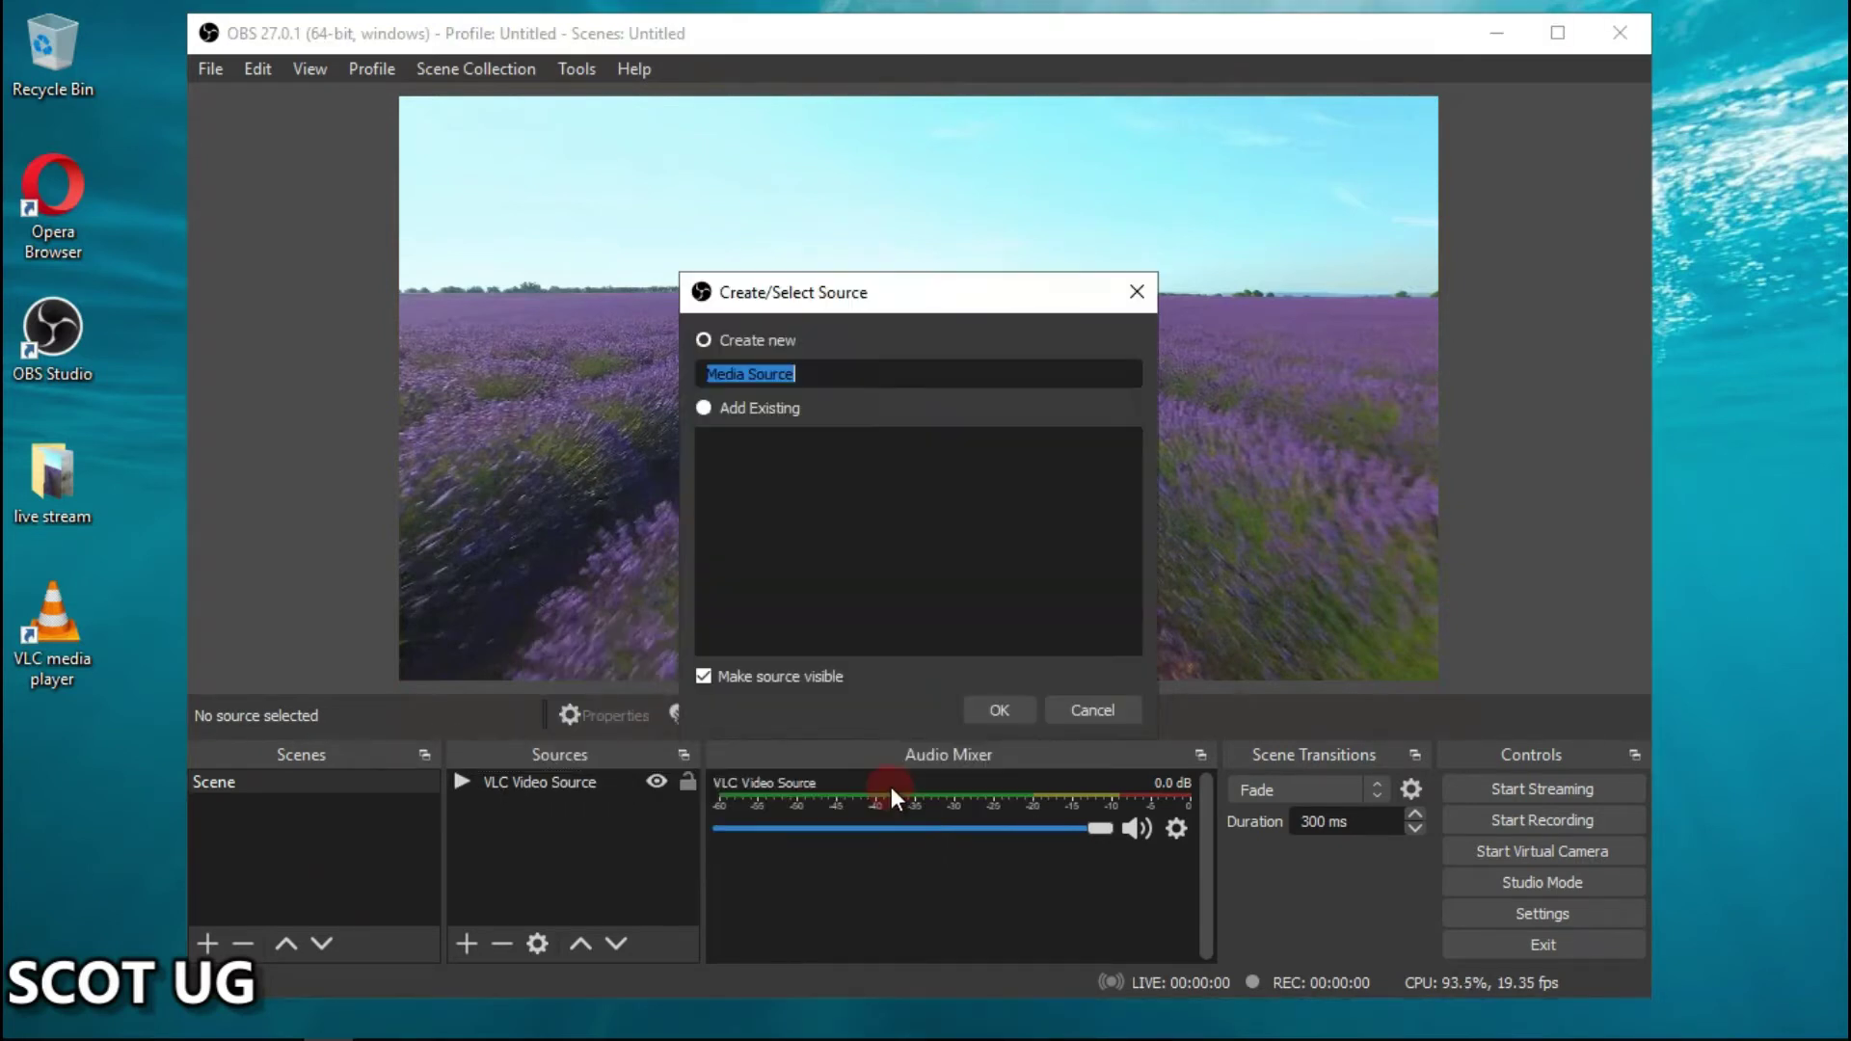
left_click(1000, 713)
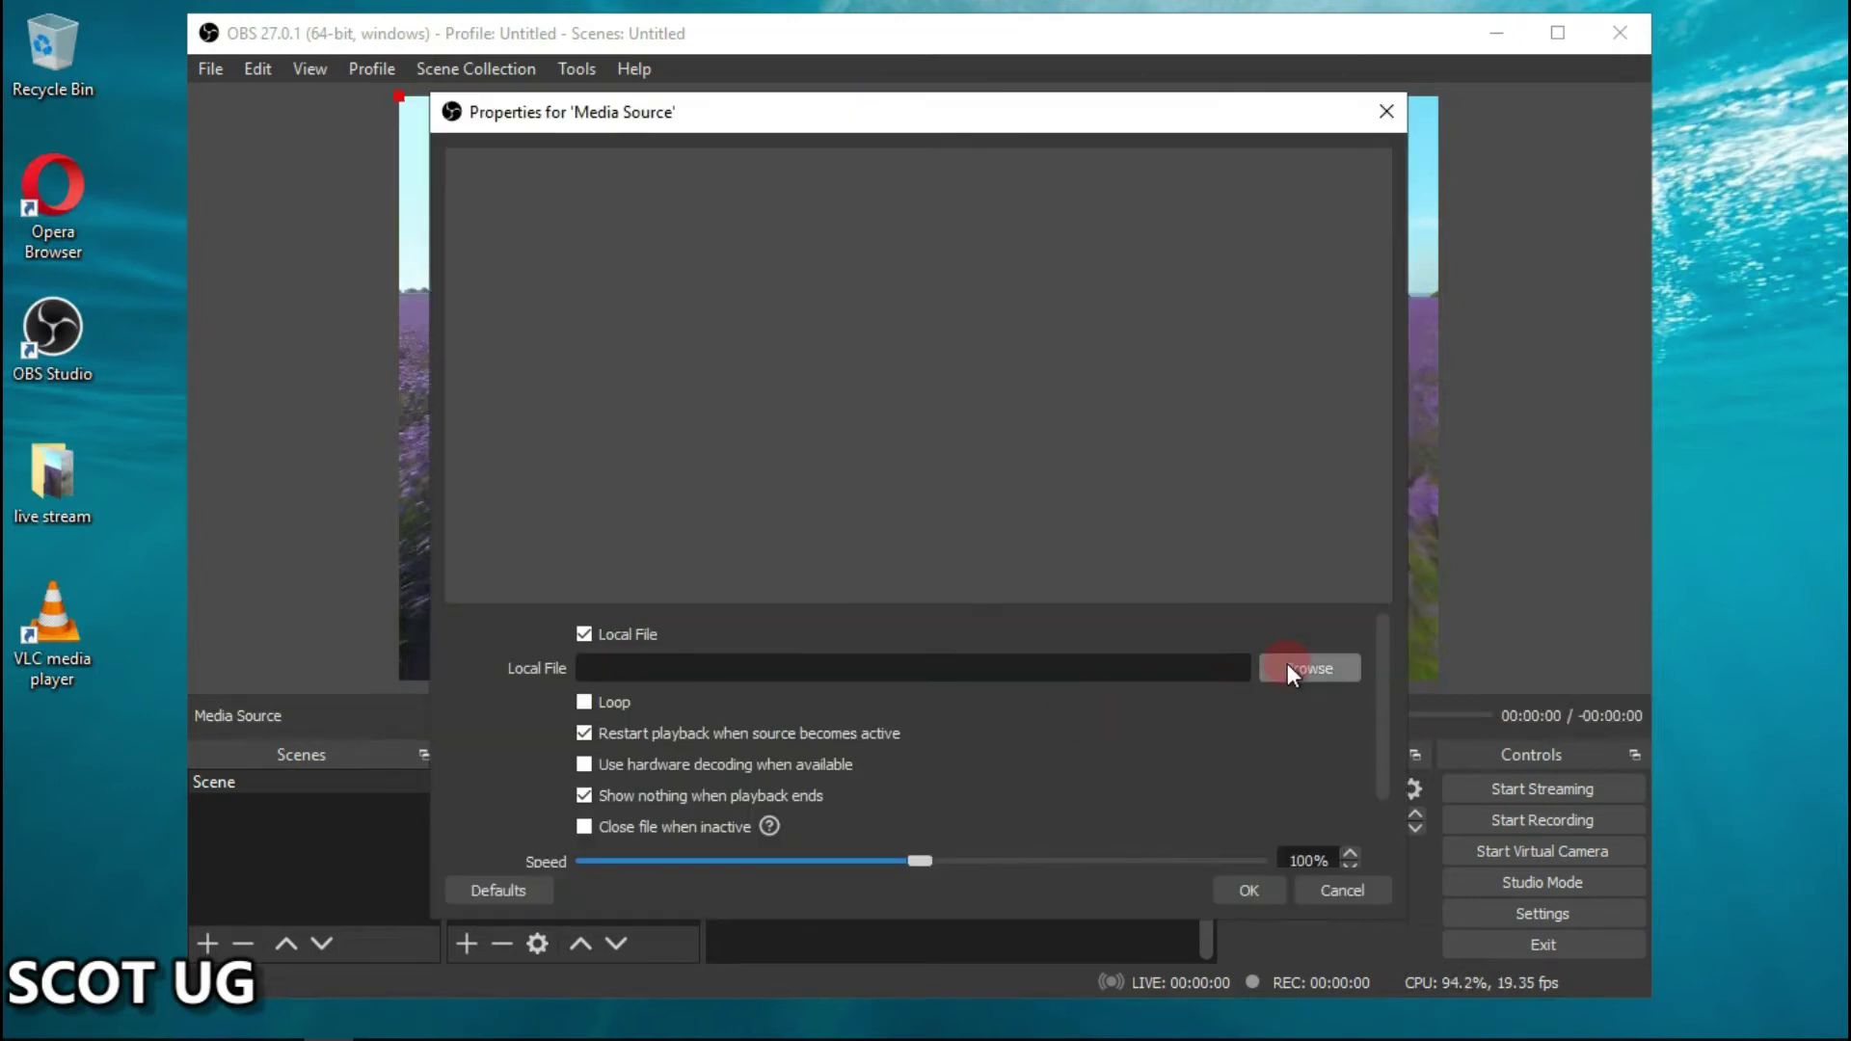
left_click(1343, 892)
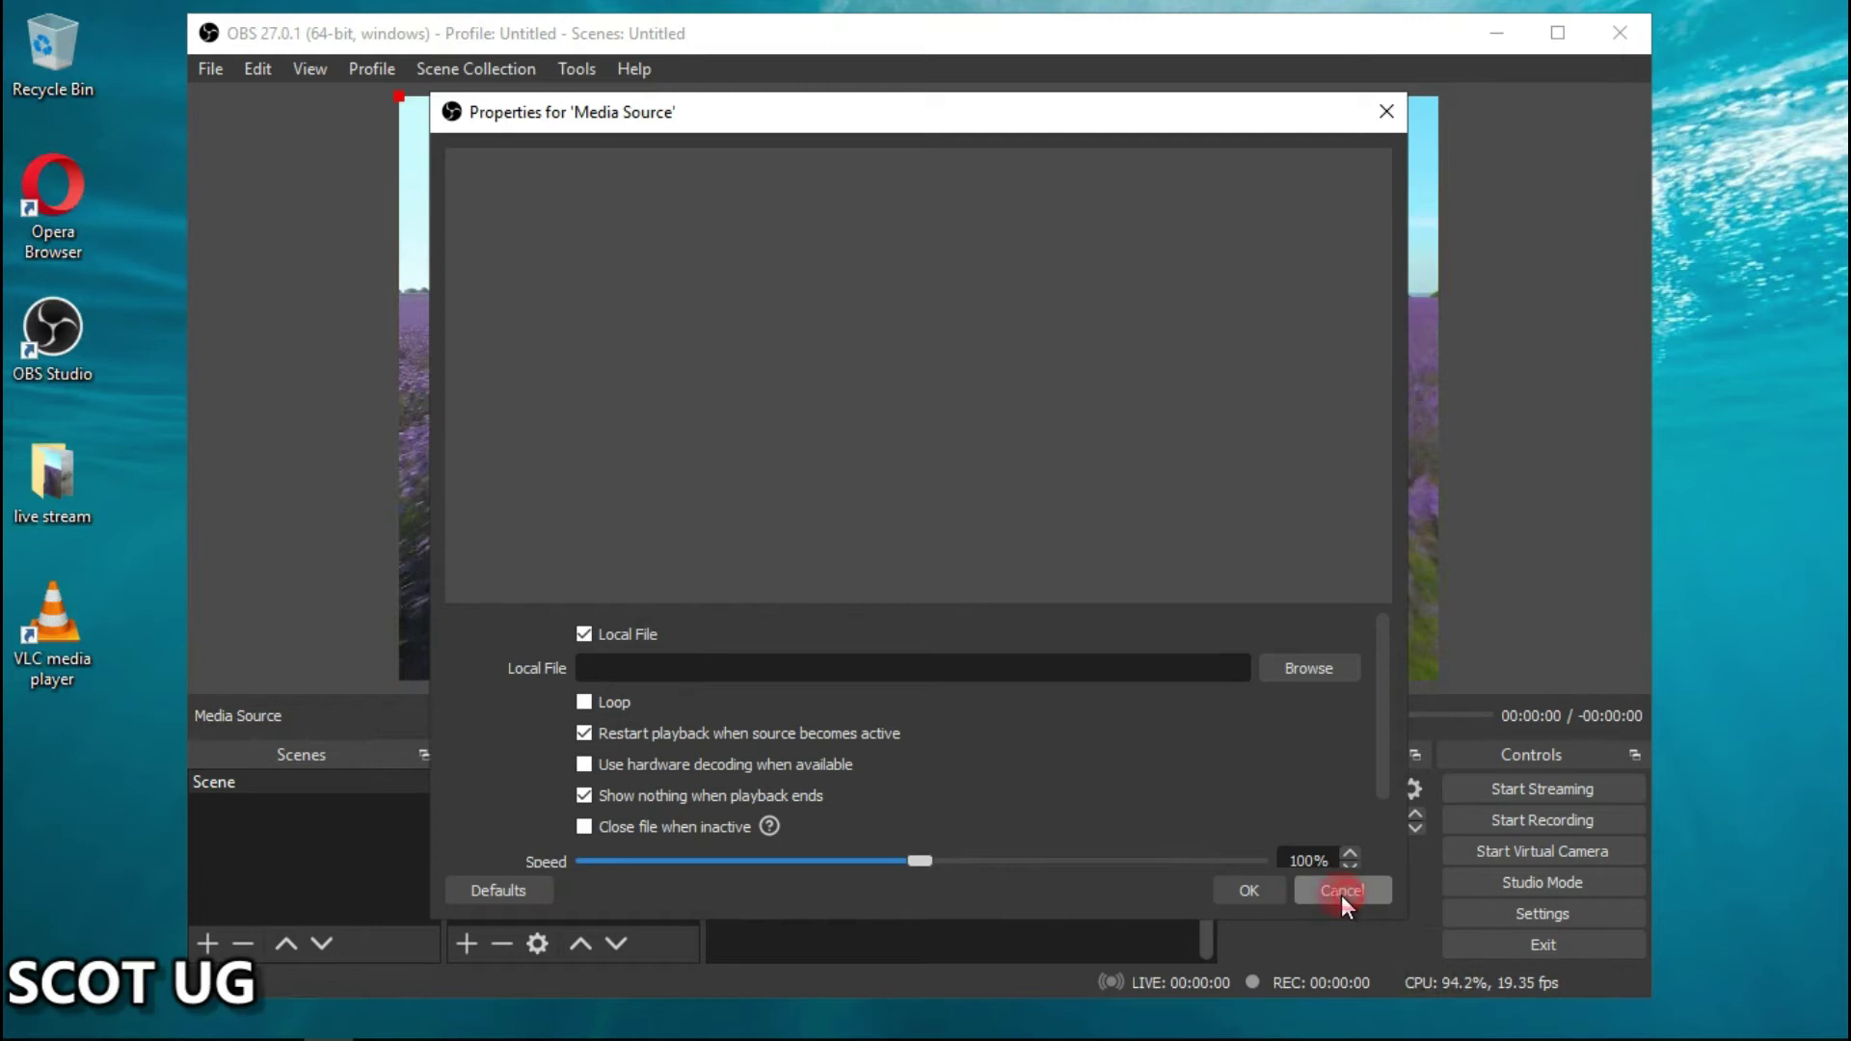
left_click(598, 864)
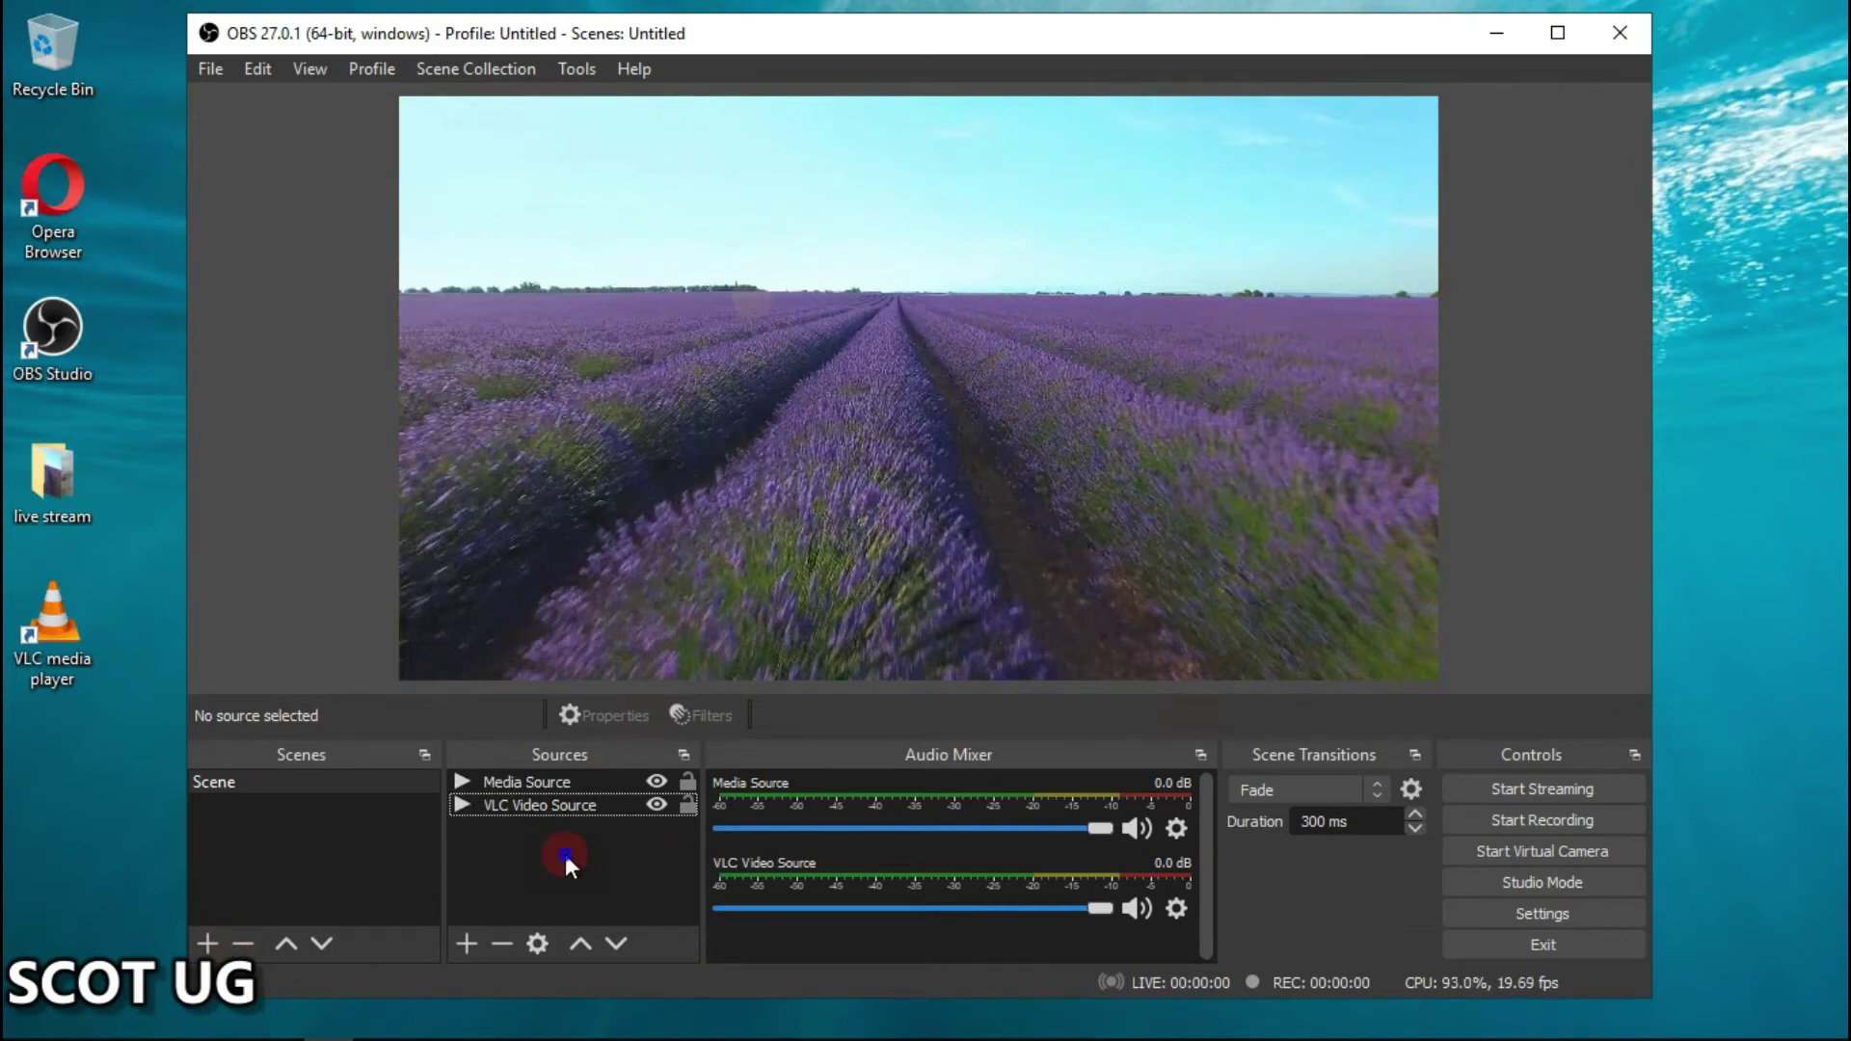
Add a new Text (GDI+) source to the scene under its default name
right_click(565, 854)
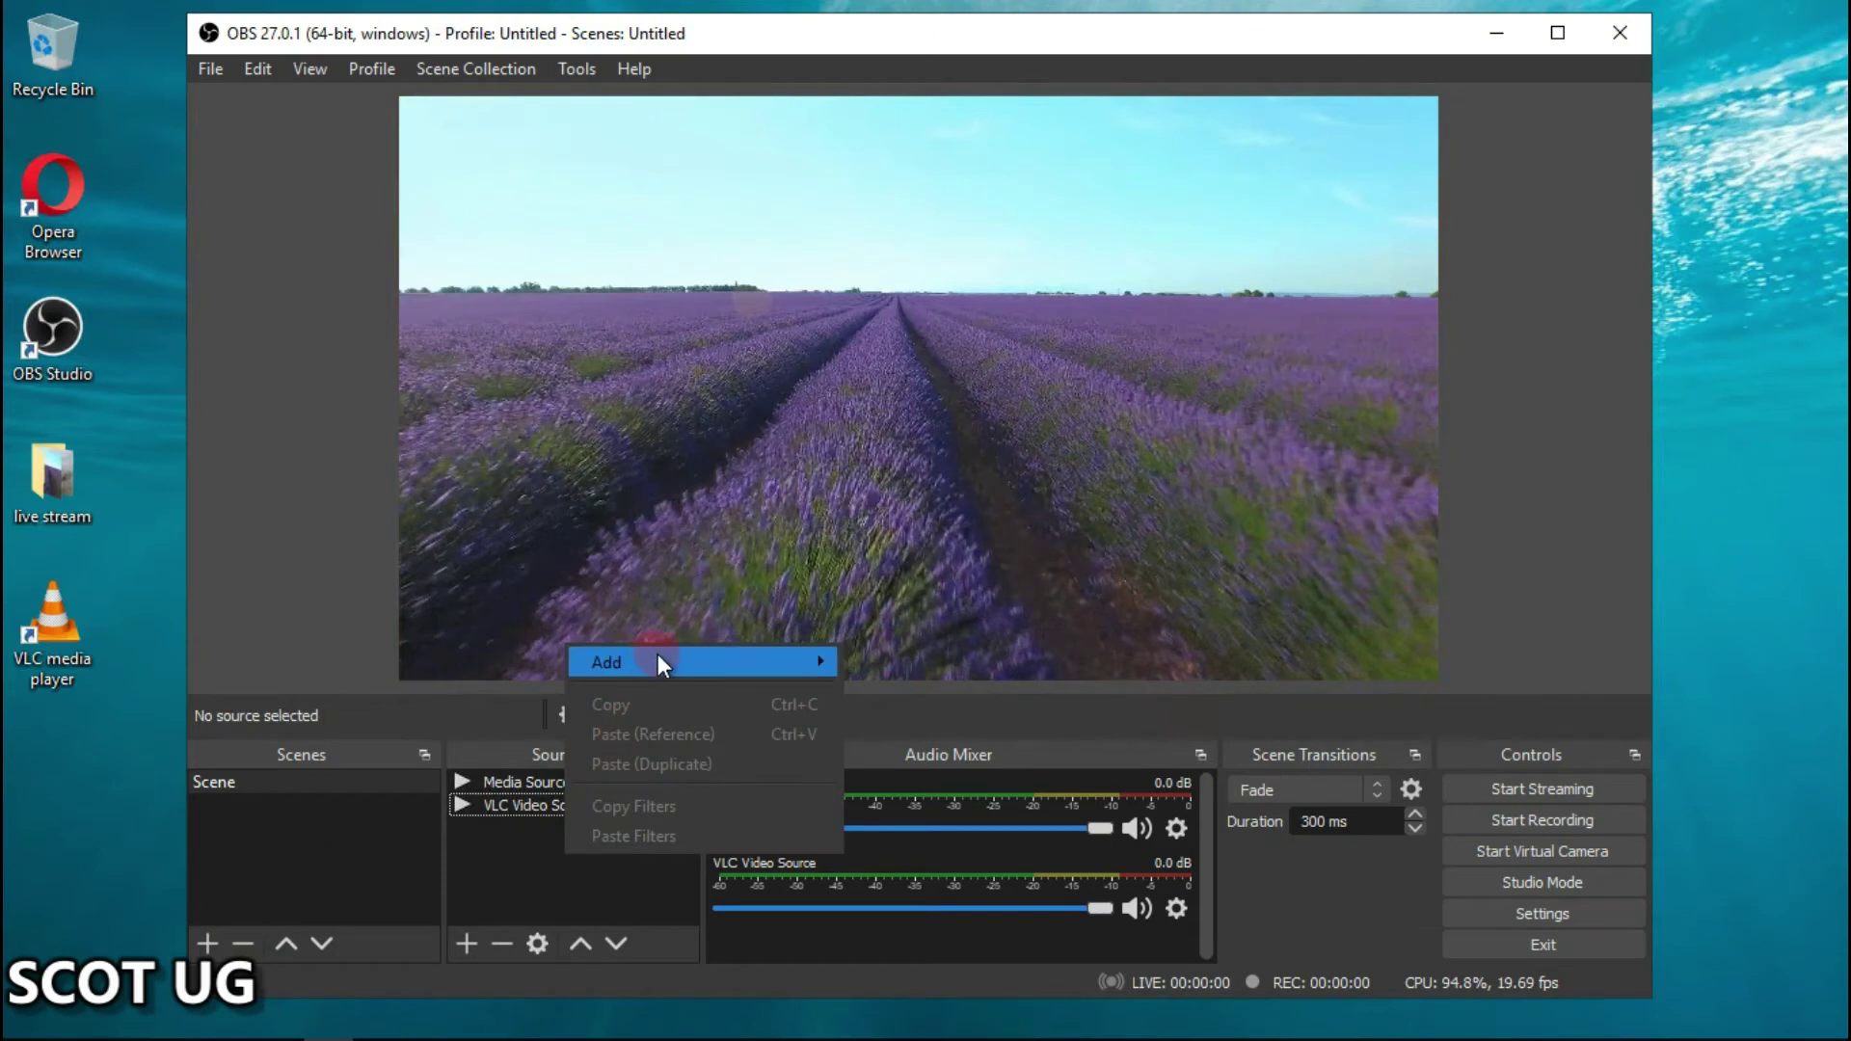
mouse_move(658, 663)
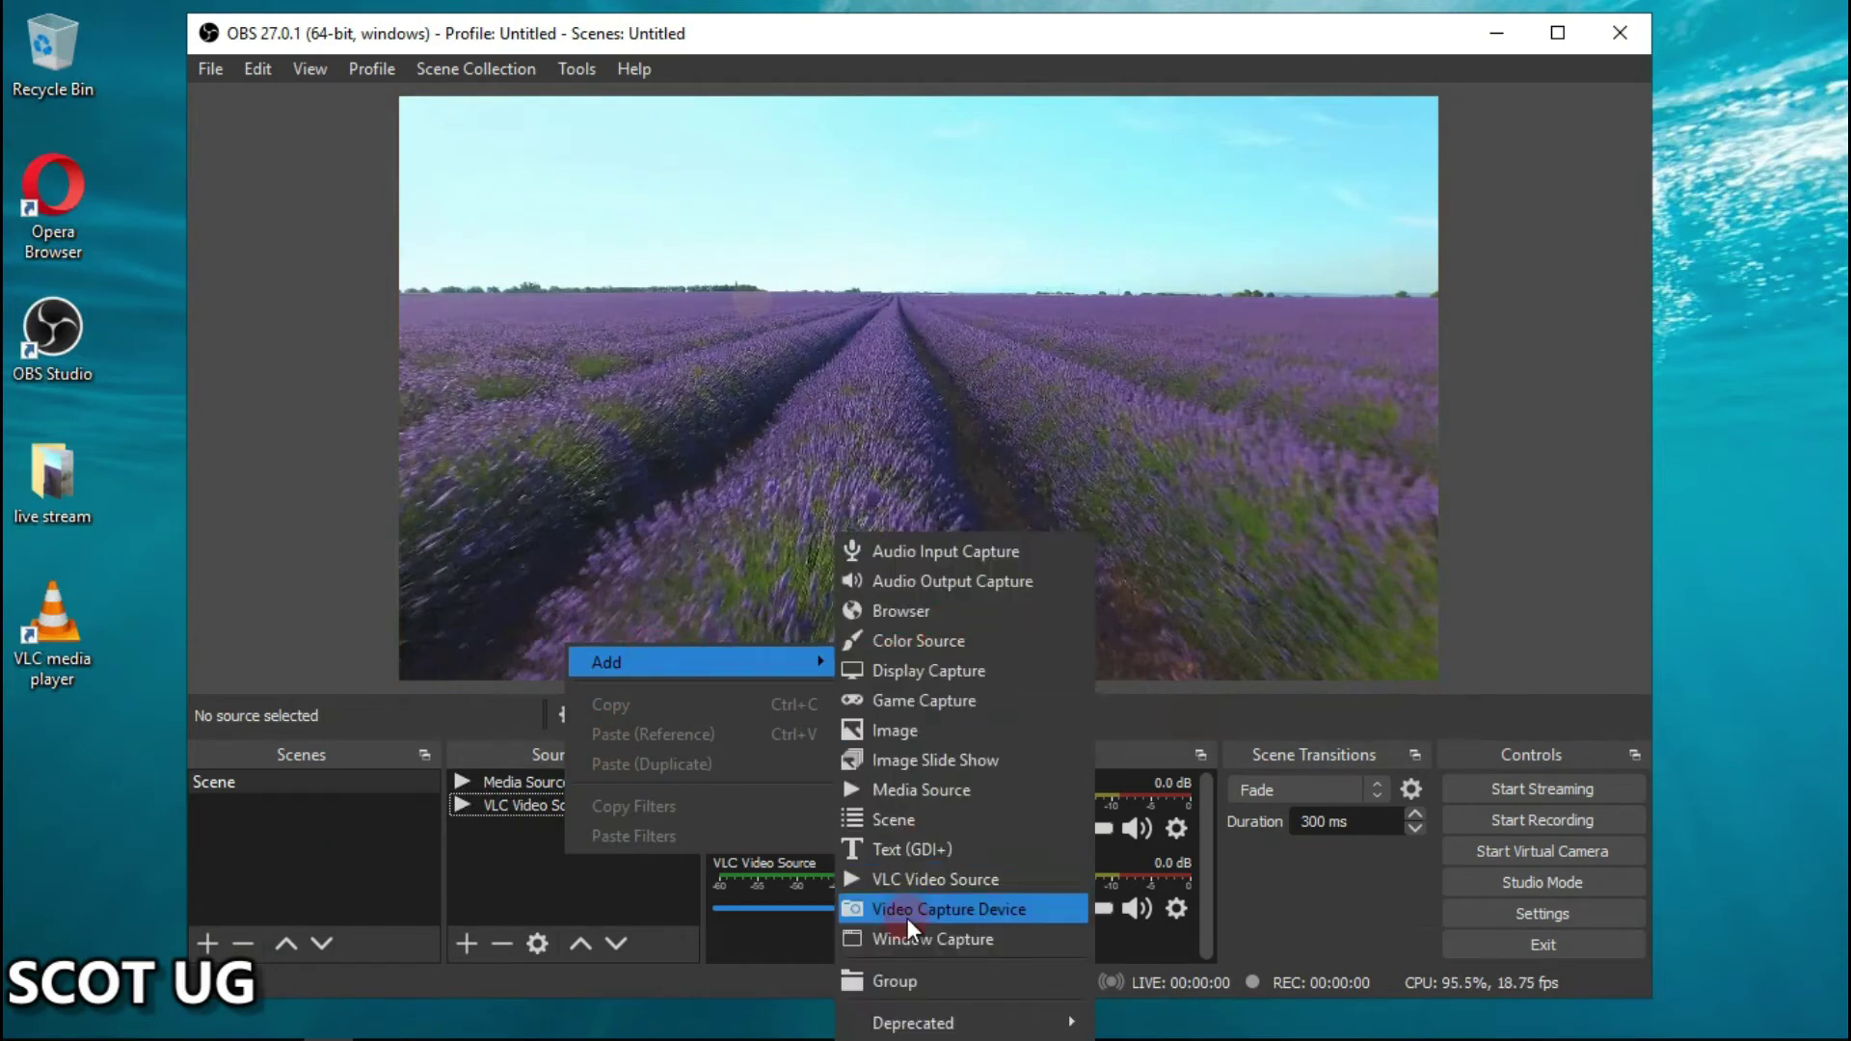
left_click(916, 847)
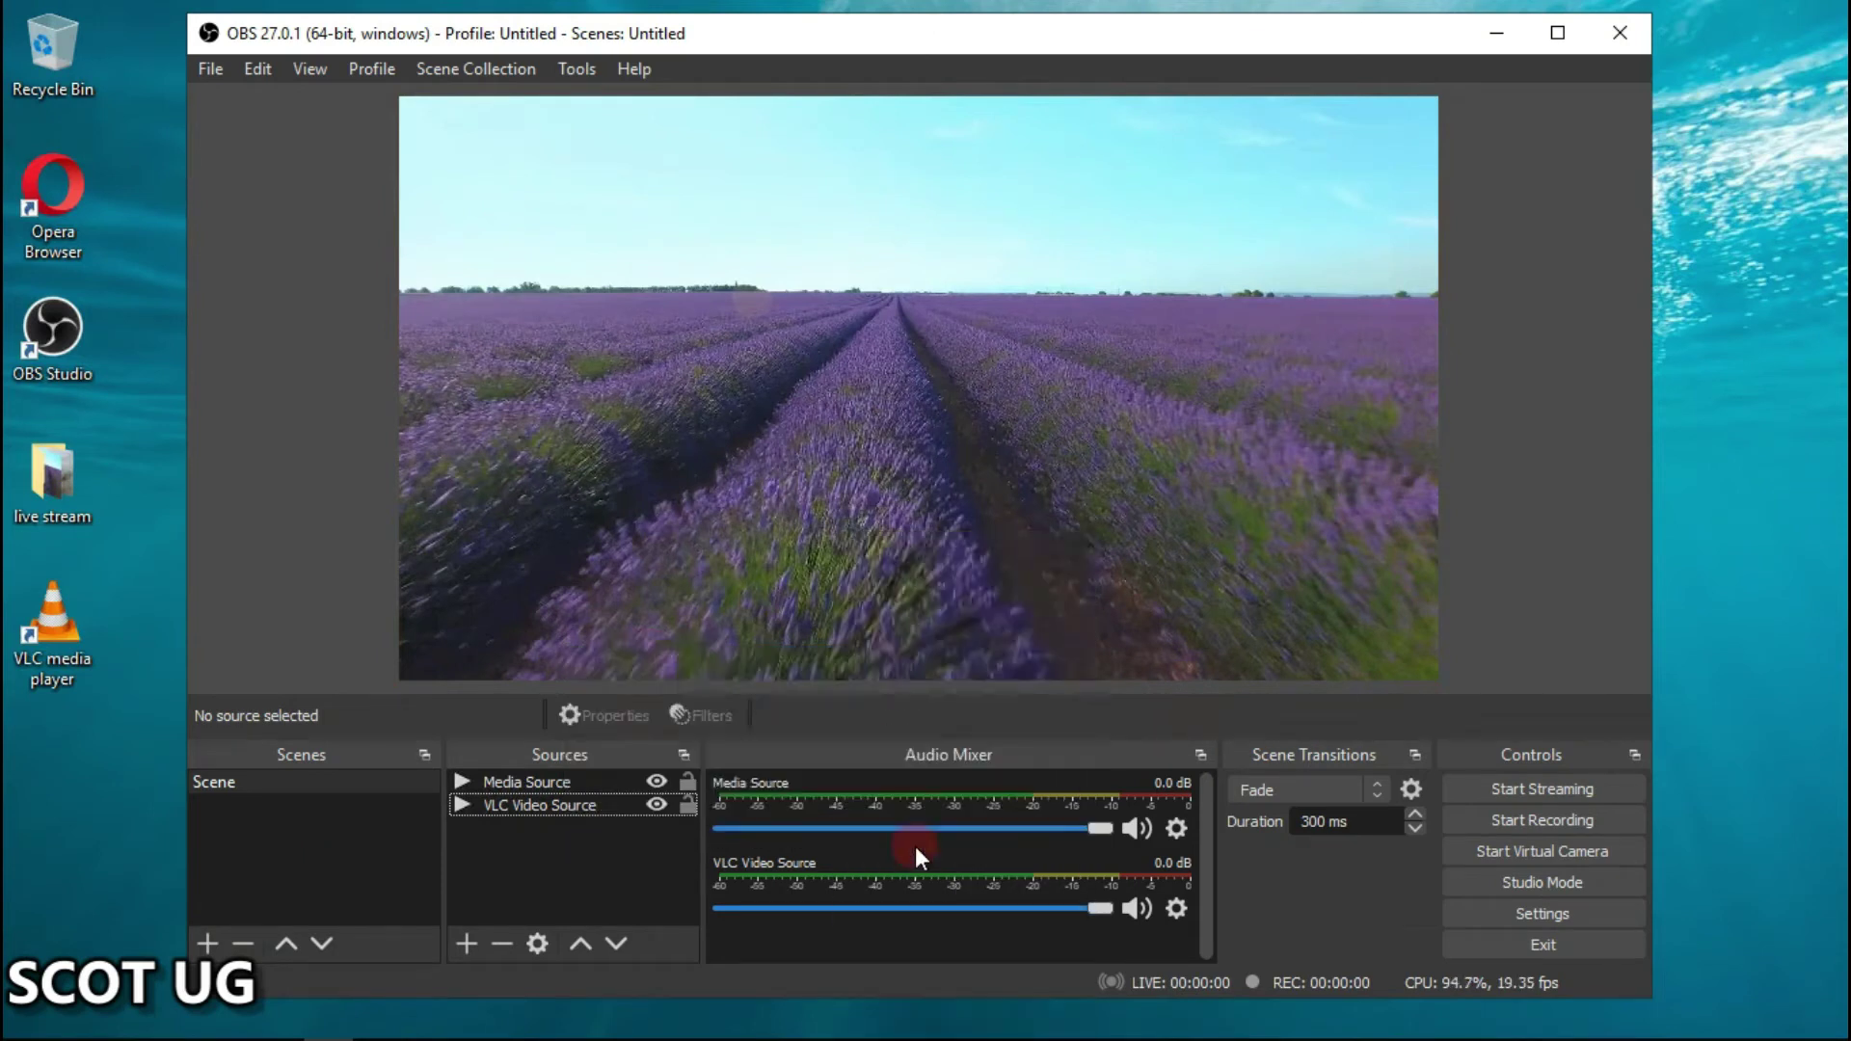
left_click(992, 707)
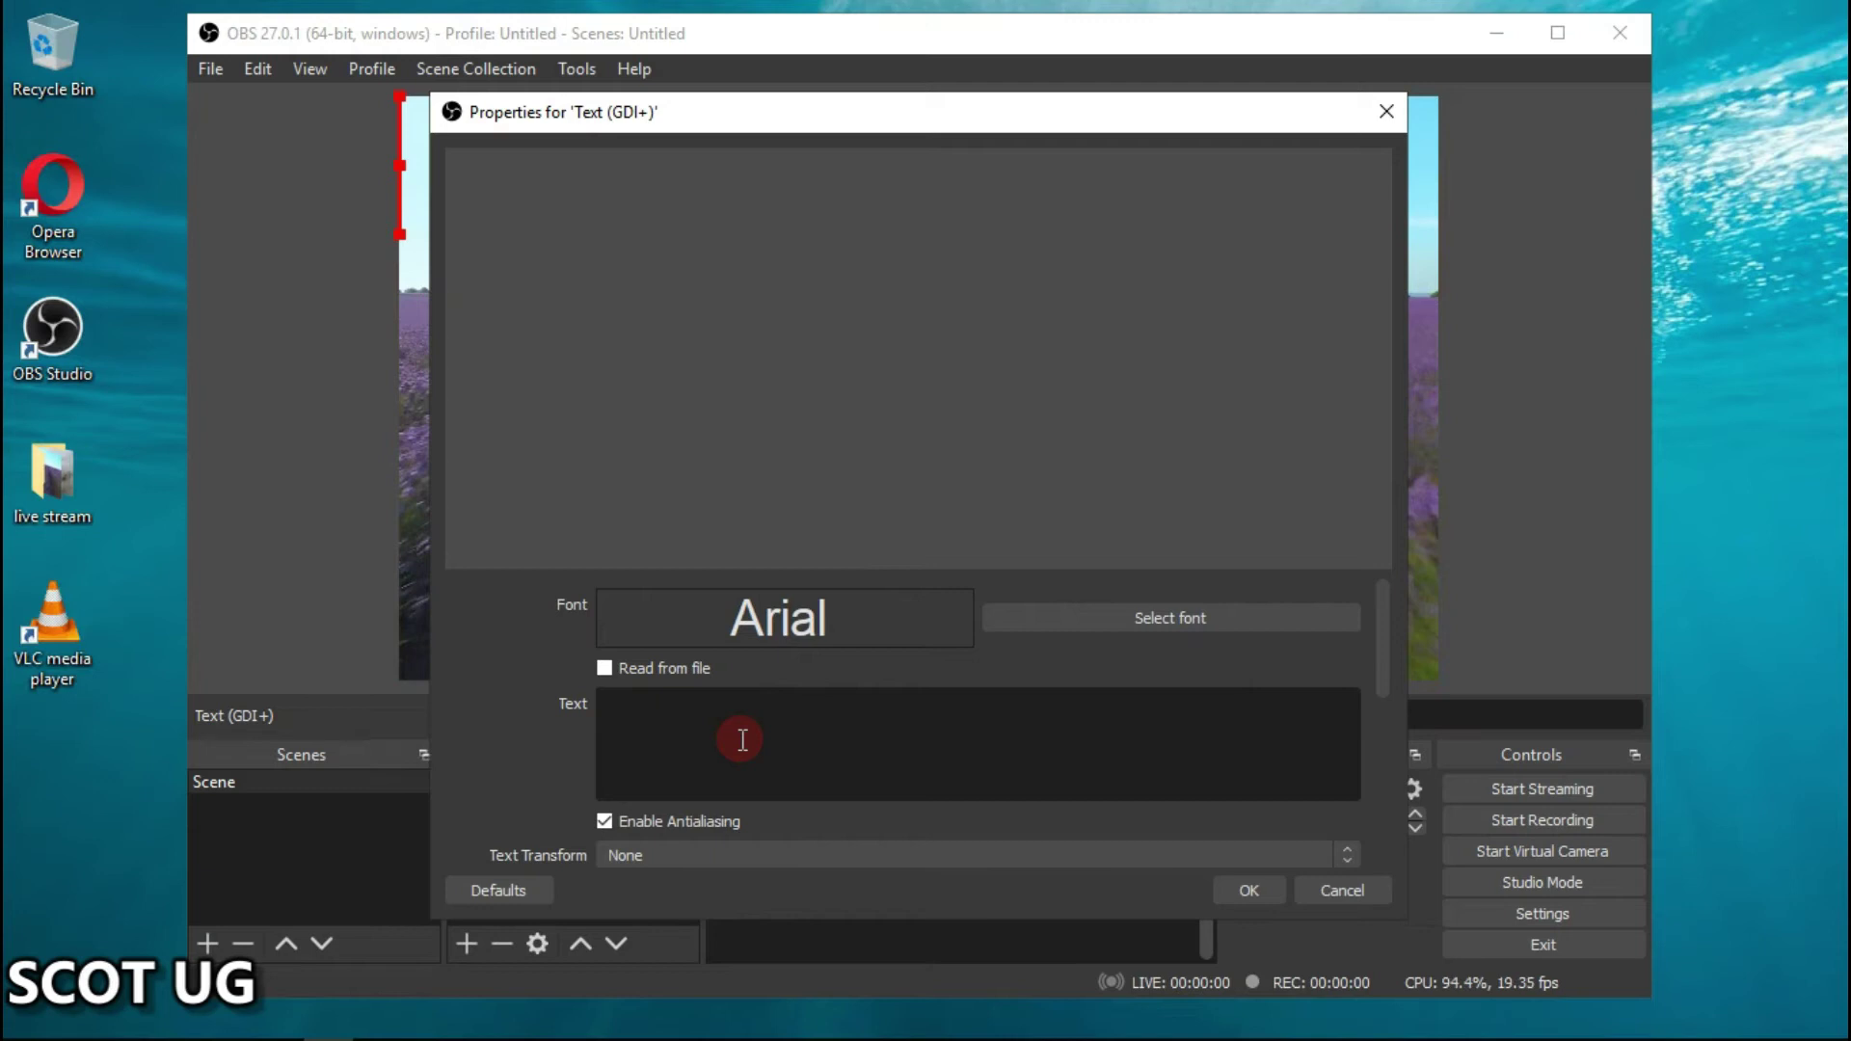
Enter the overlay text "THANKS YOU FOR WATCHING THIS TUTORIAL KINDLY CONSIDER SHARING AND SU" in the text source's properties
type("THANK")
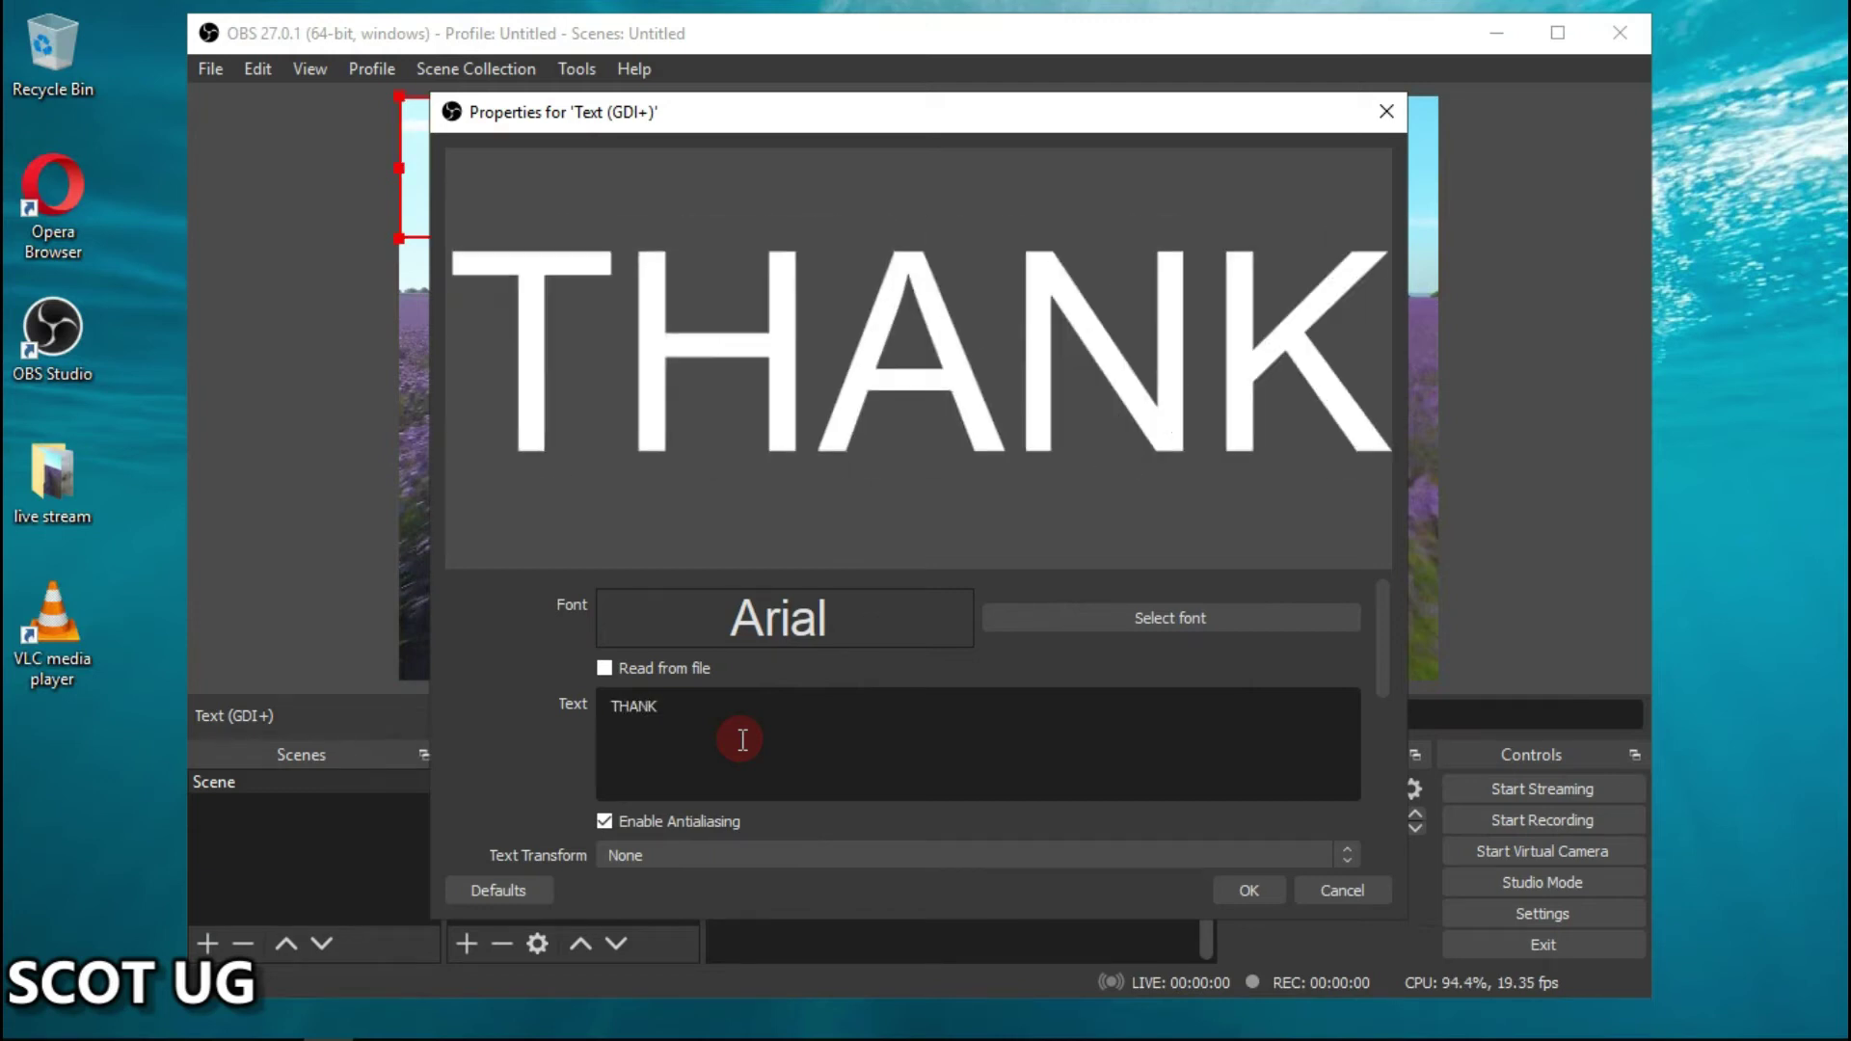
type("S YOU")
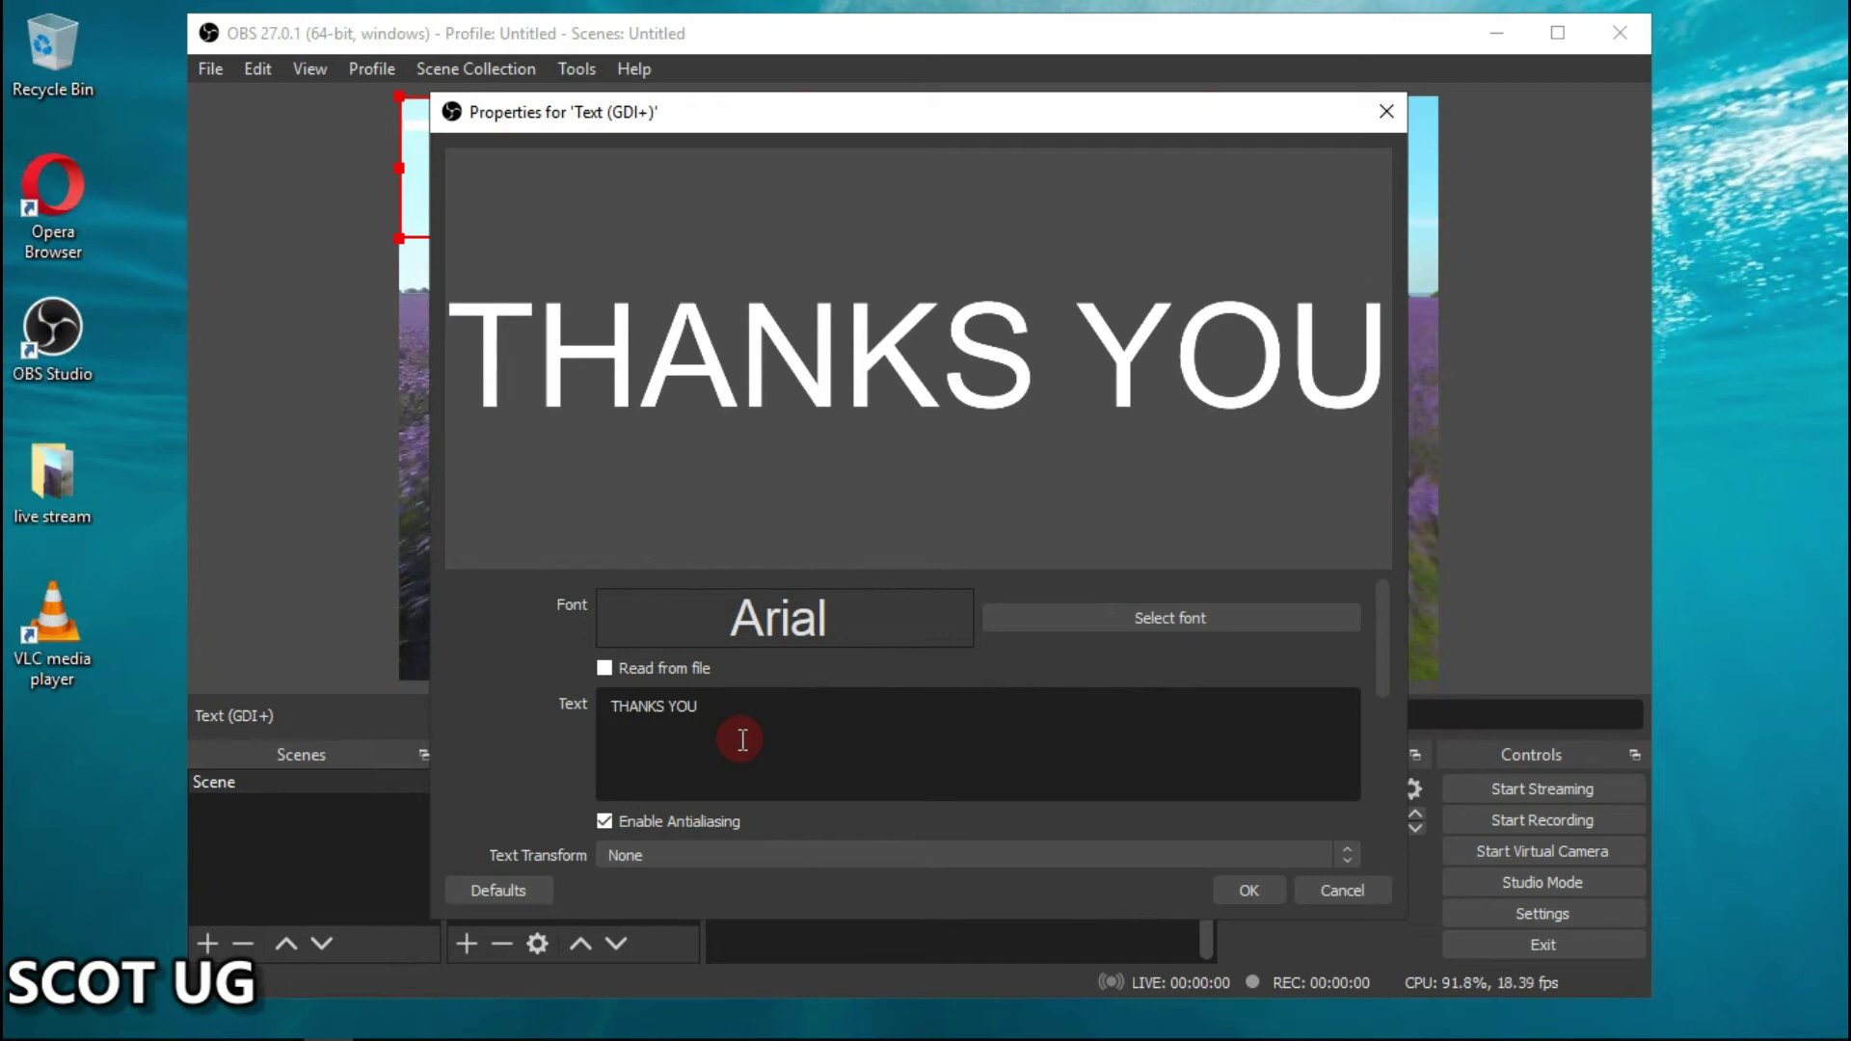
type(" FOR W")
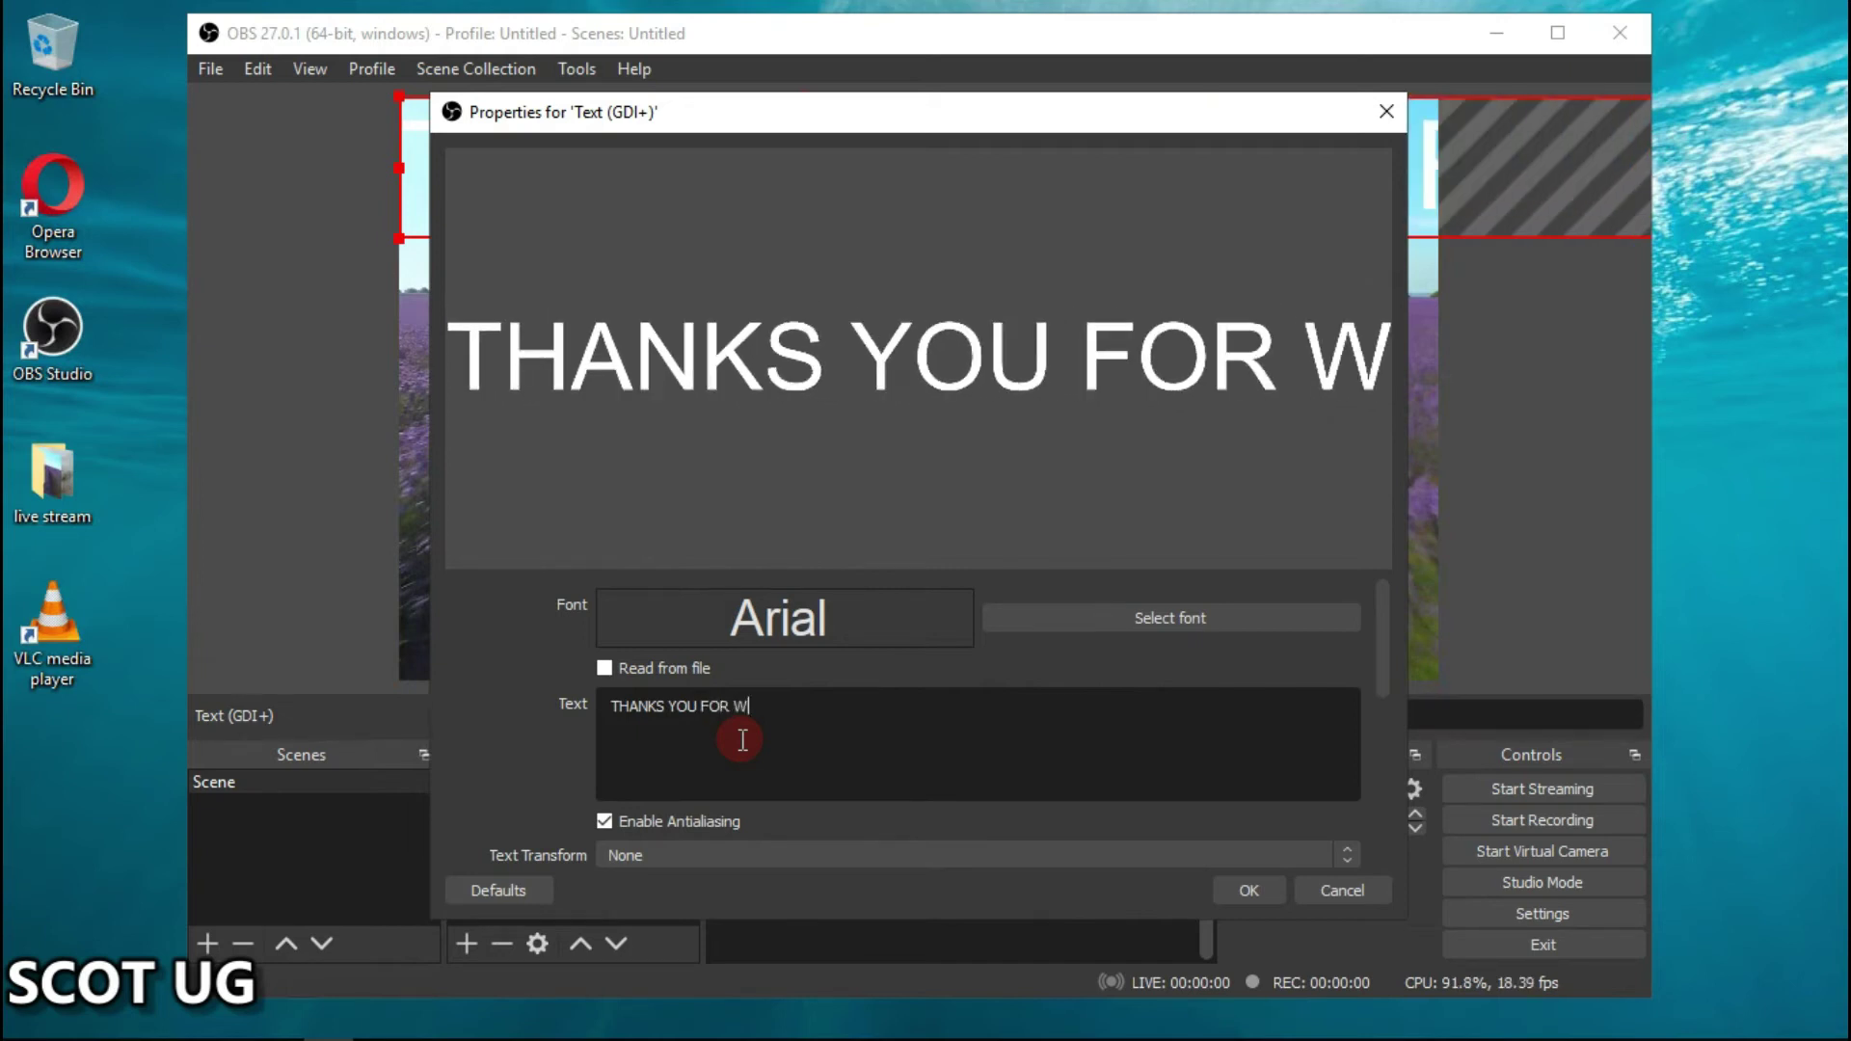
type("ATCH")
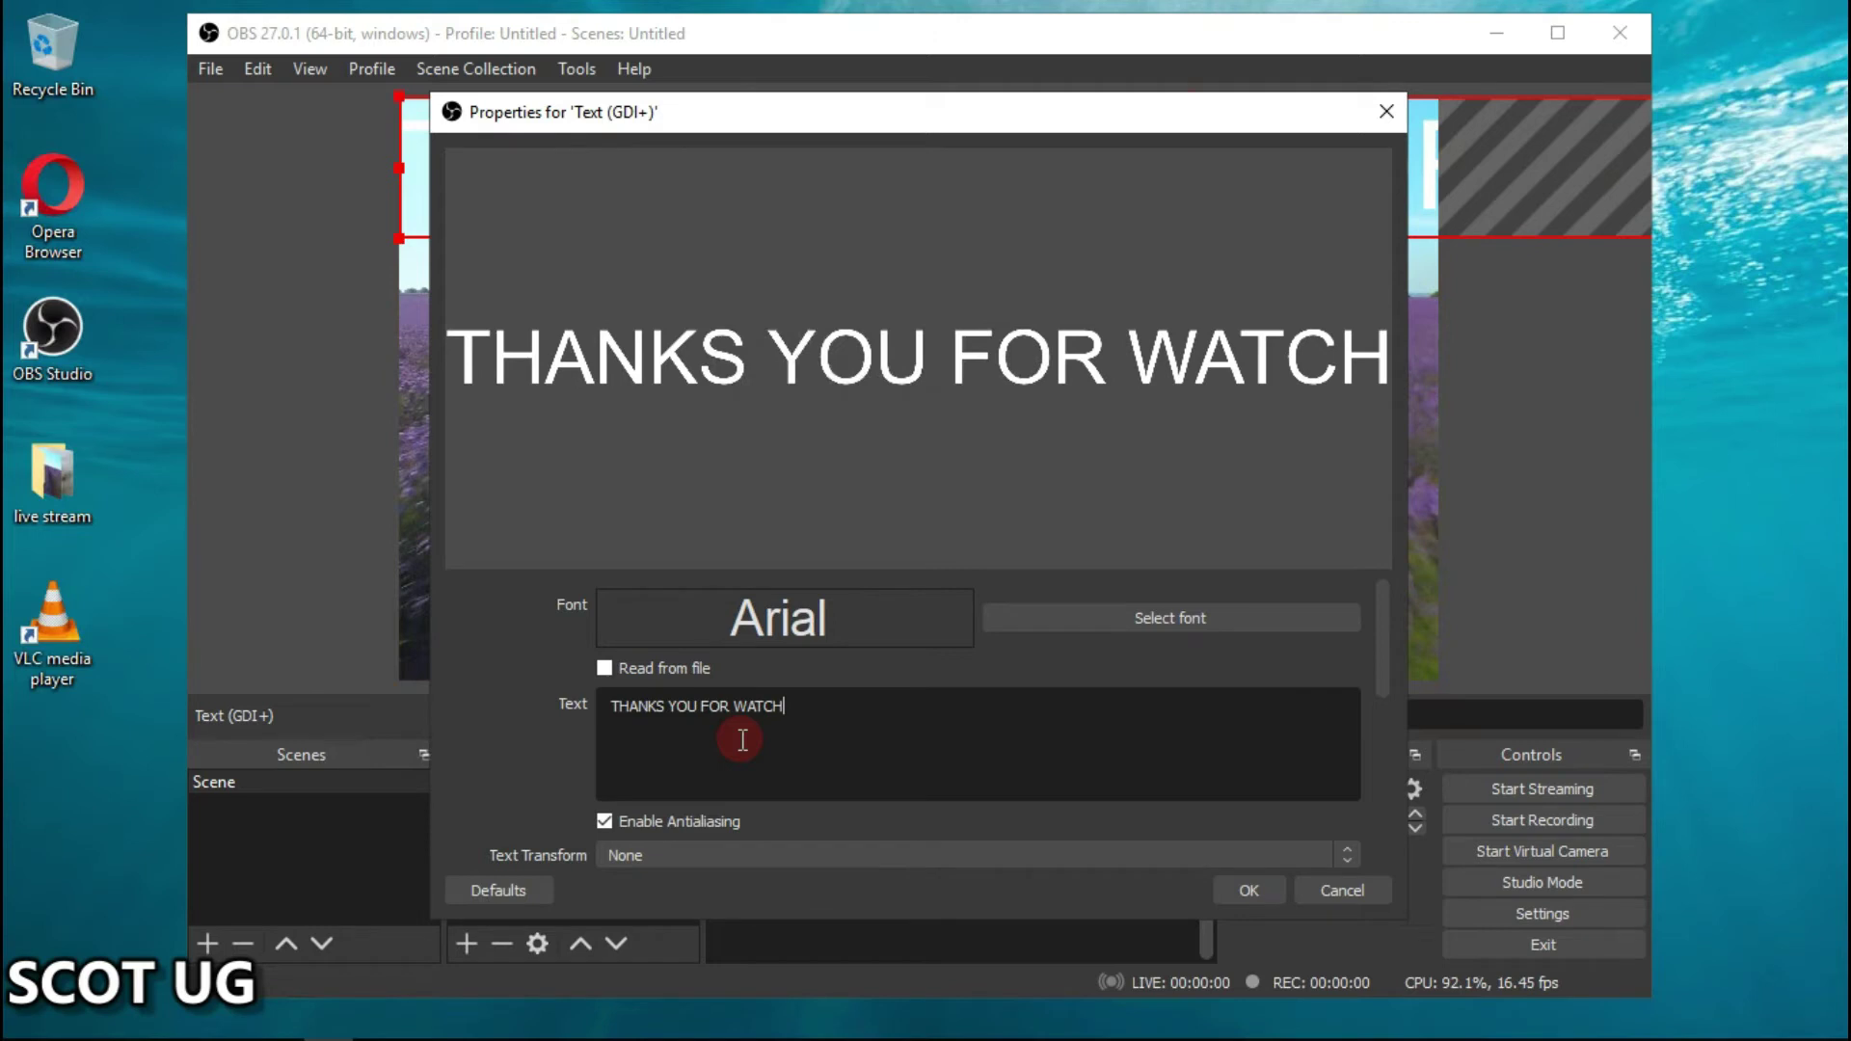
type("ING")
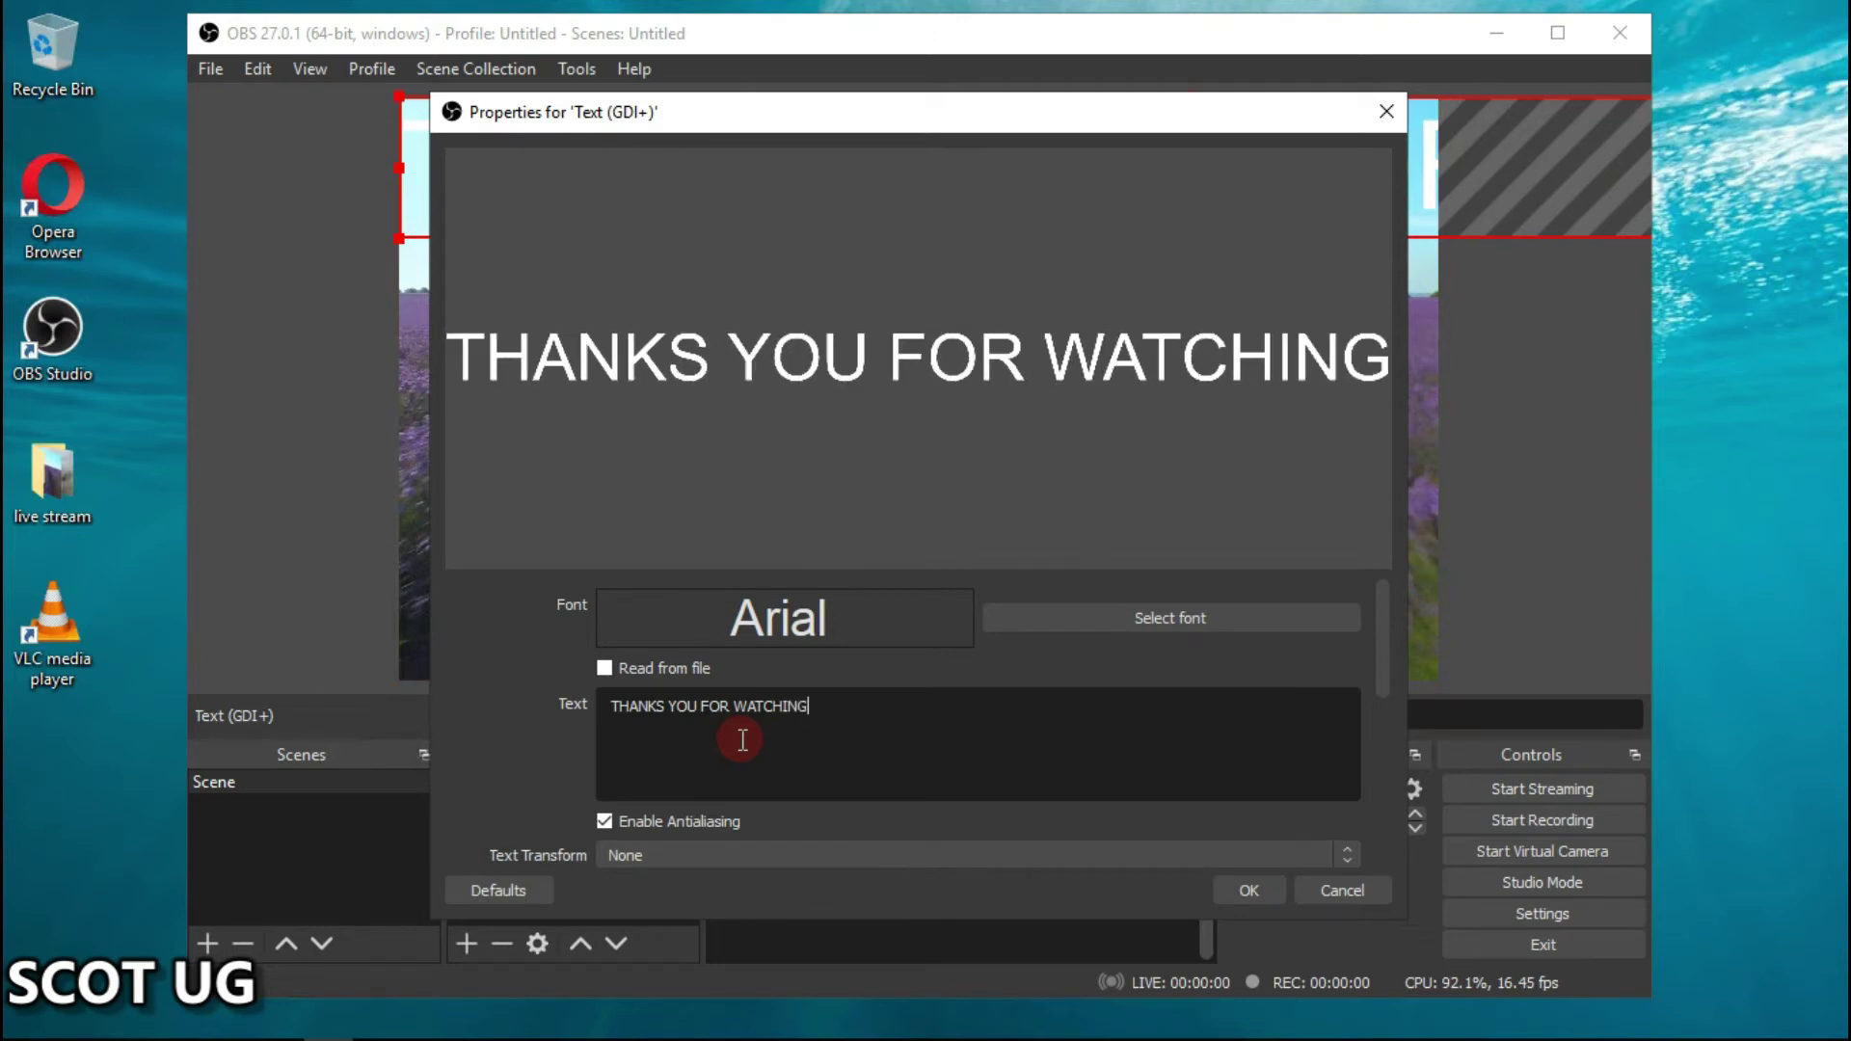
type(" THIS TU")
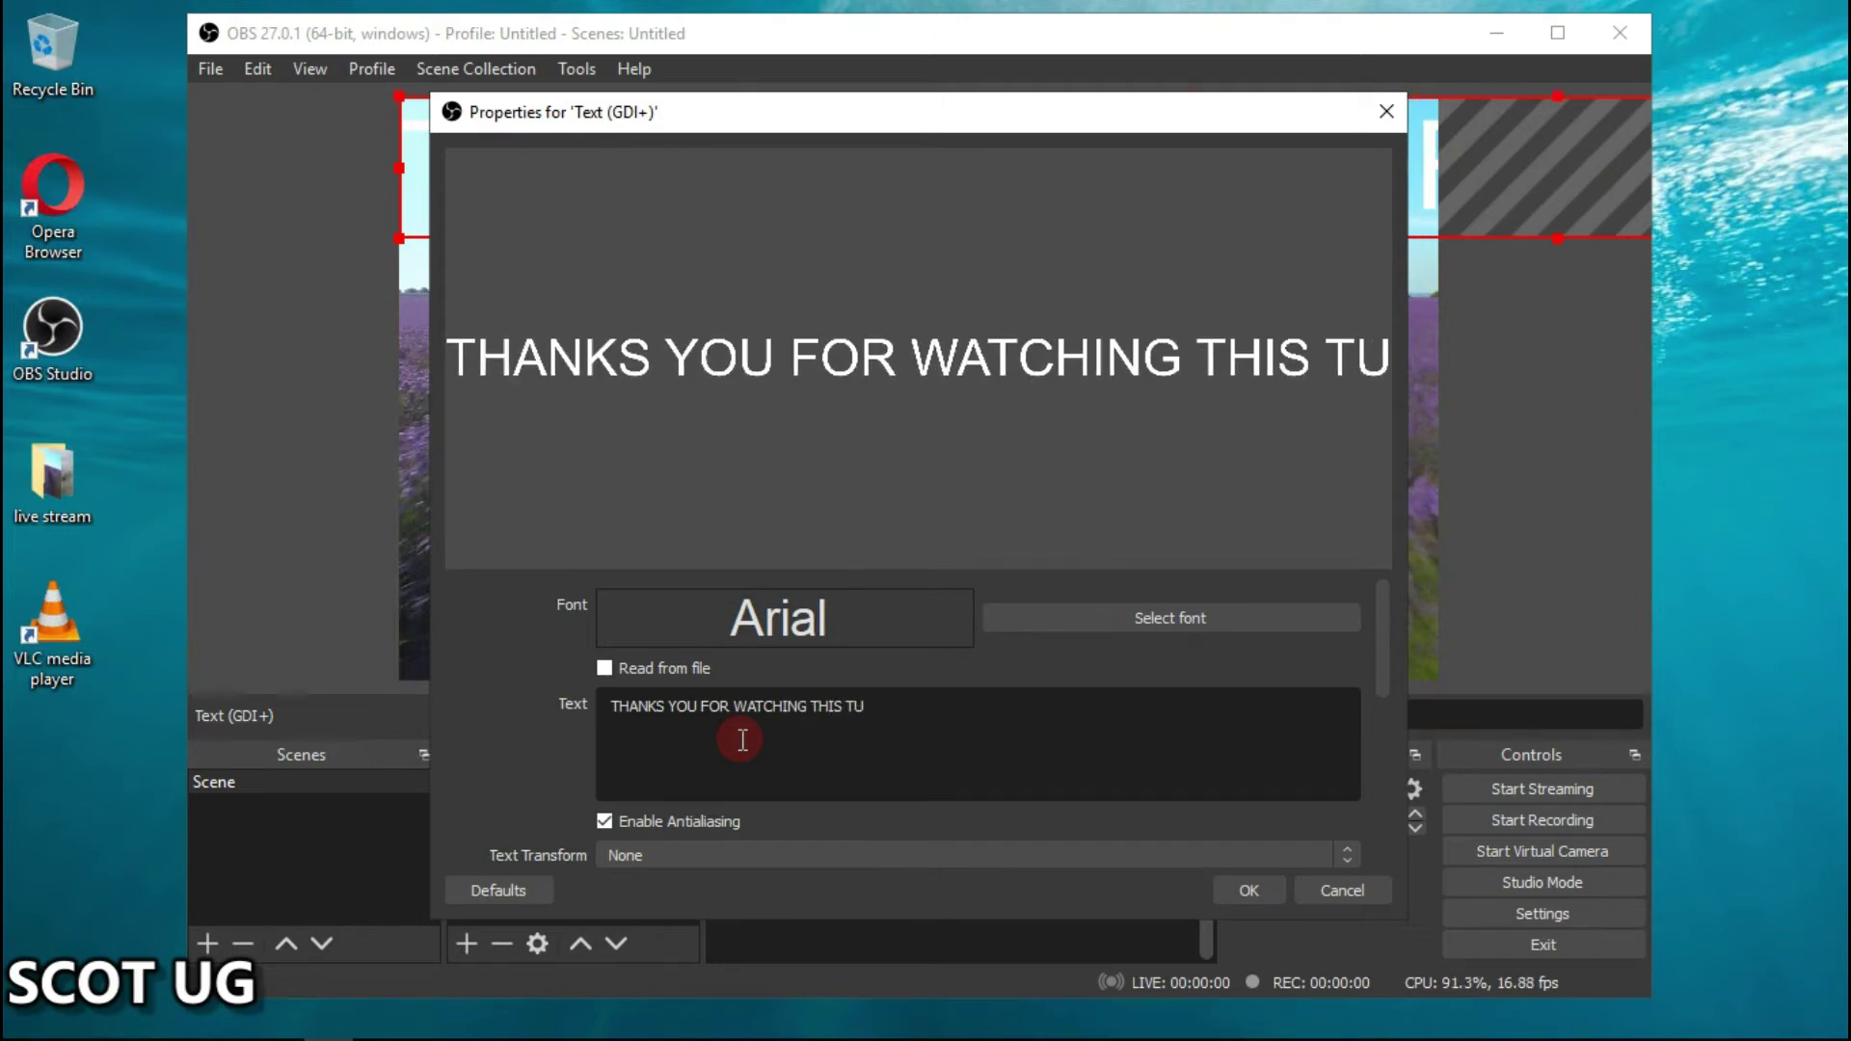
type("TORIAL")
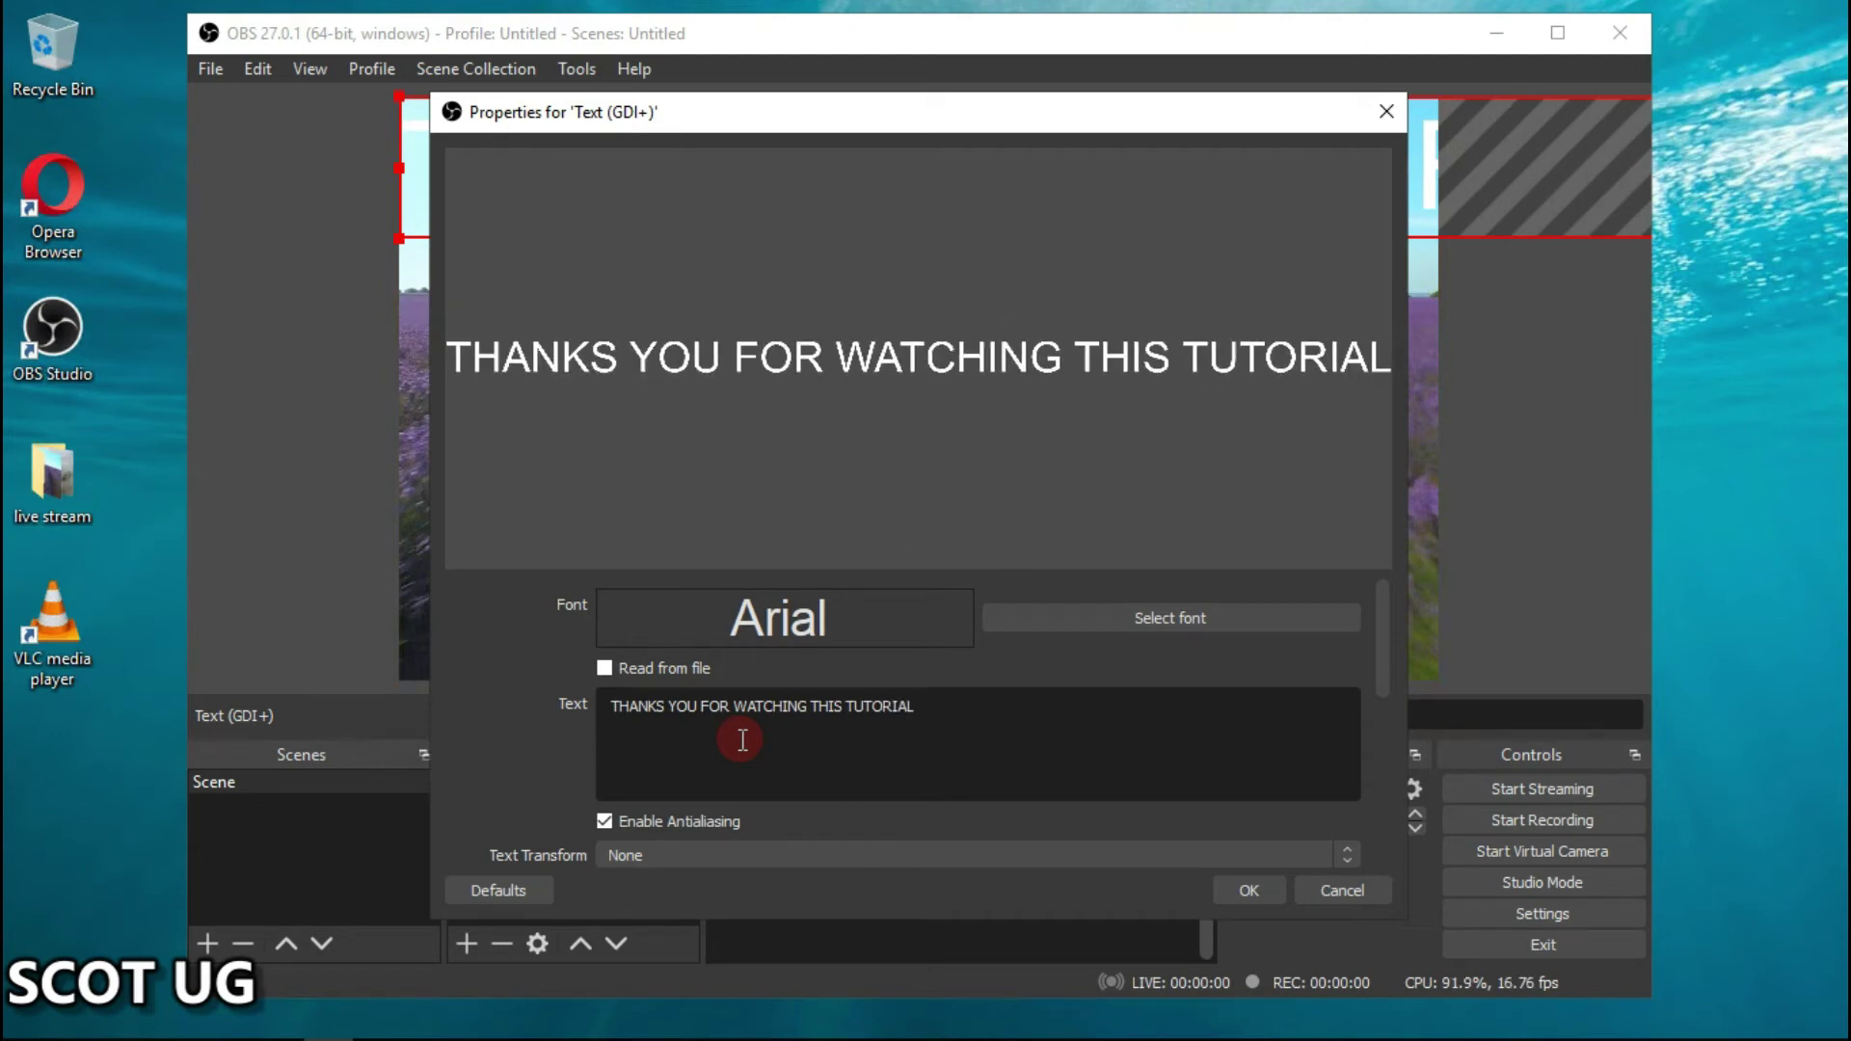
type(" K")
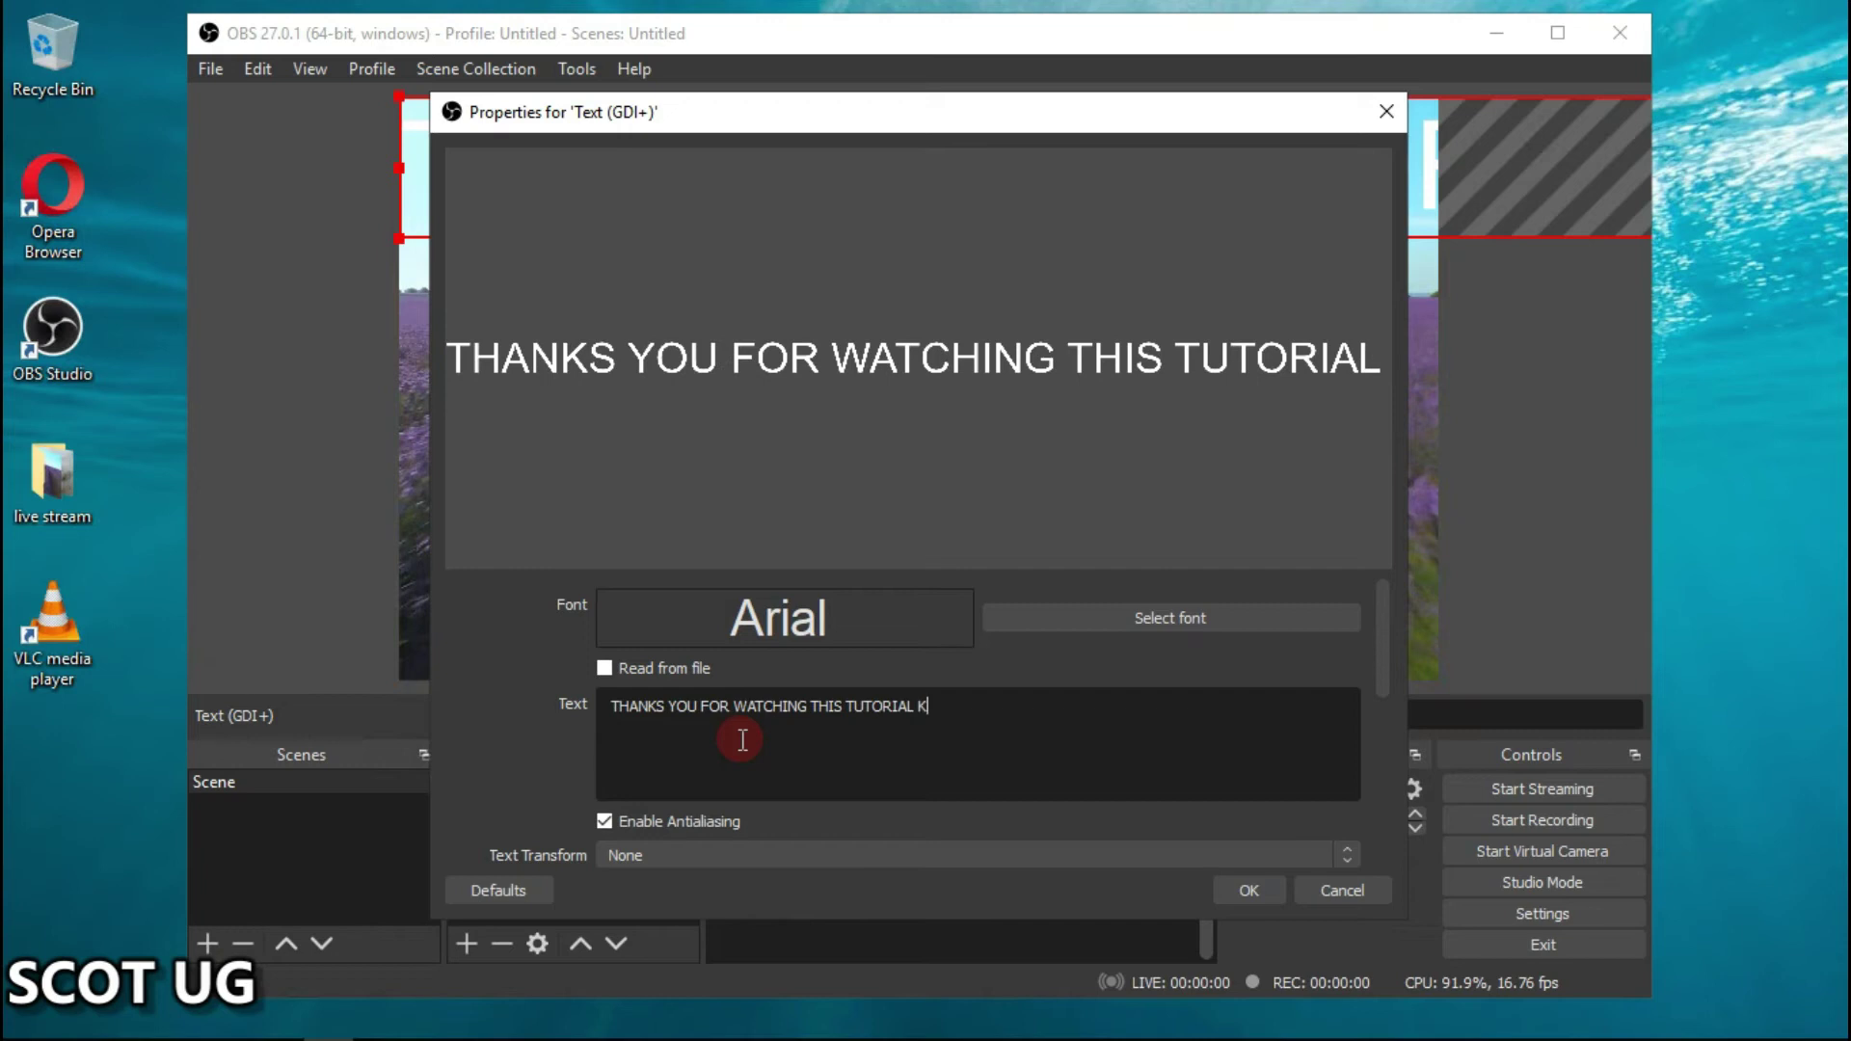
type("INDLY")
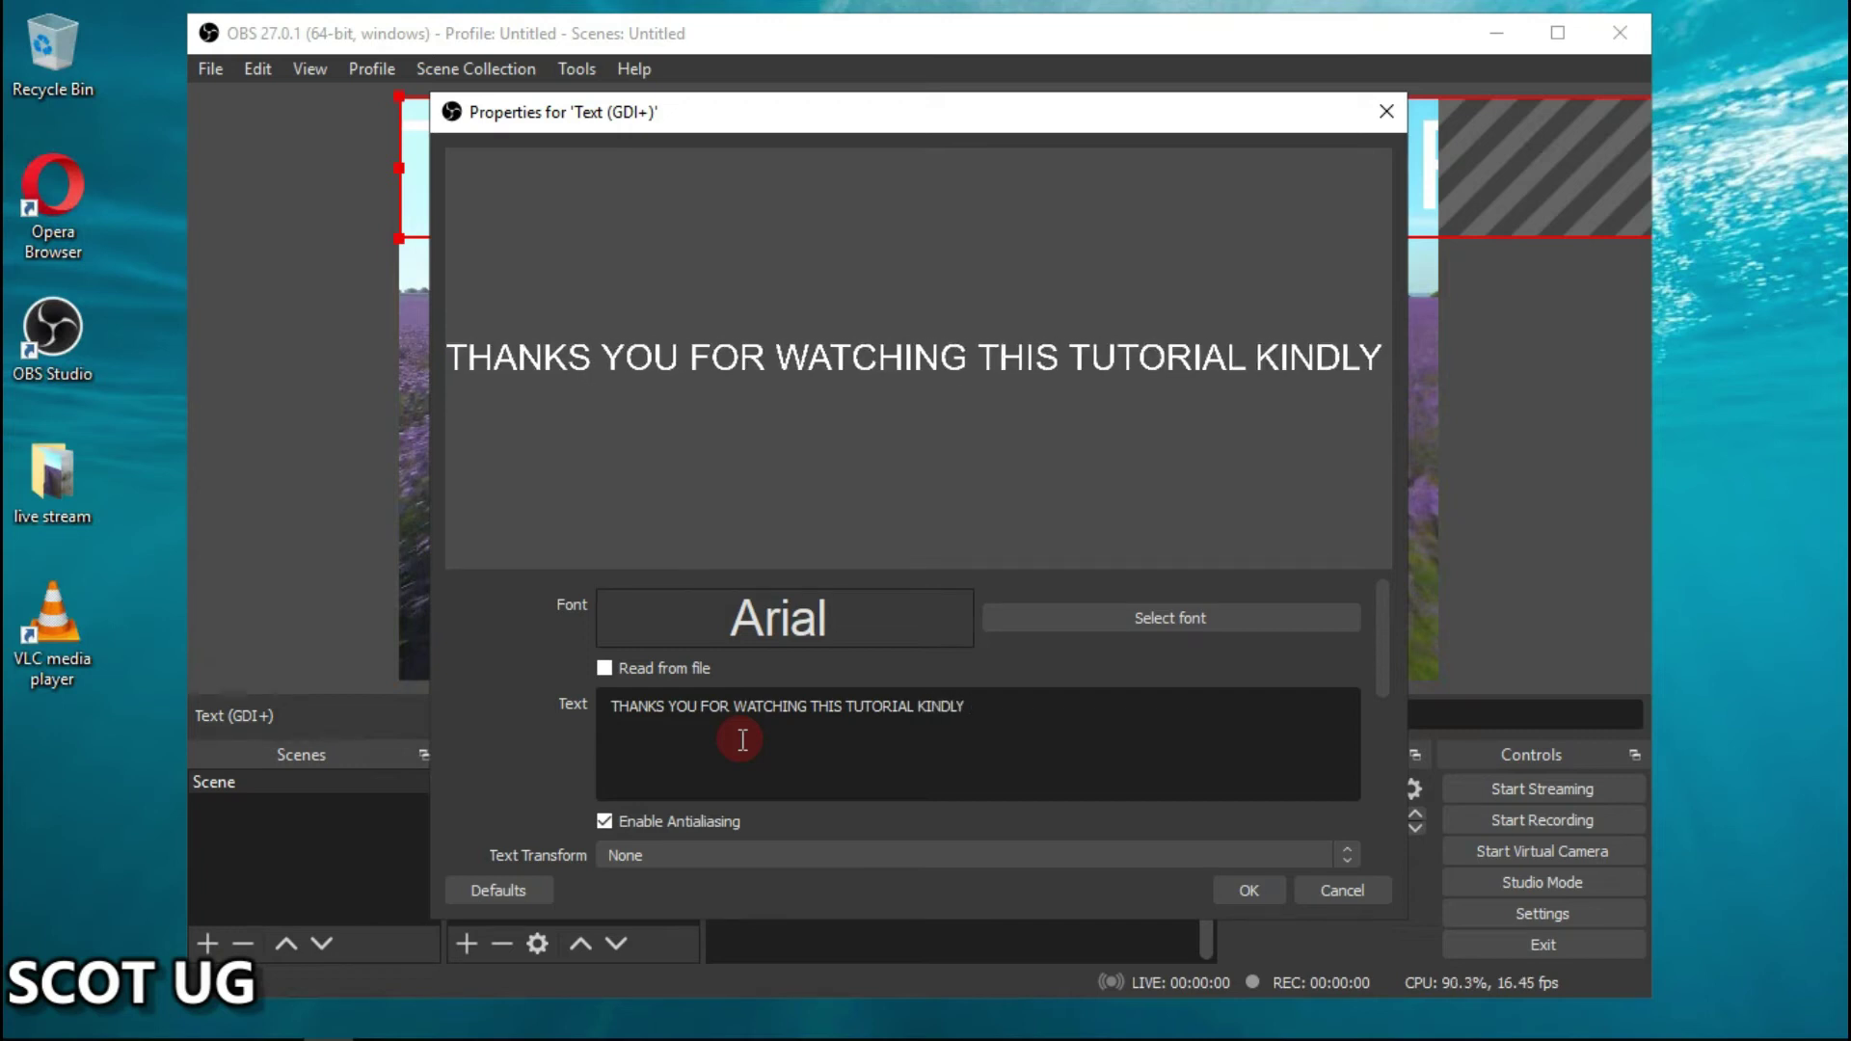
type(" CONSID")
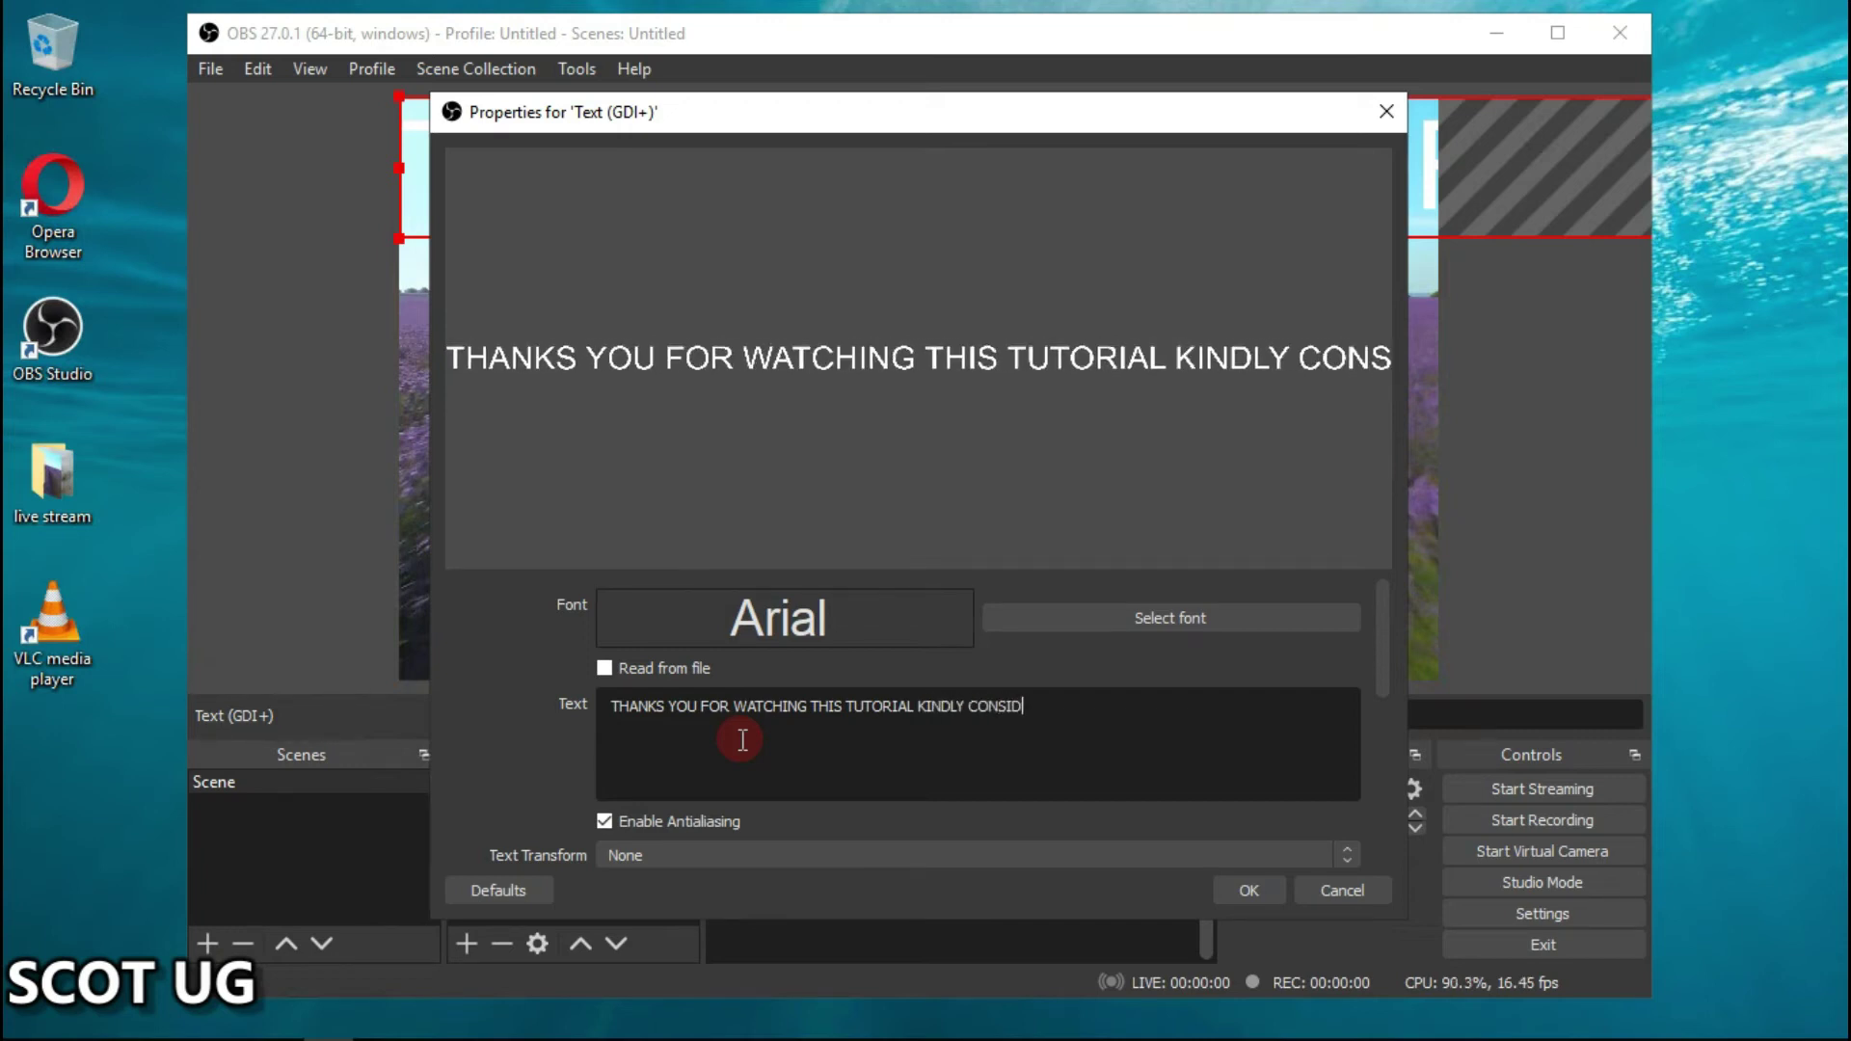
type("ER SHARIN")
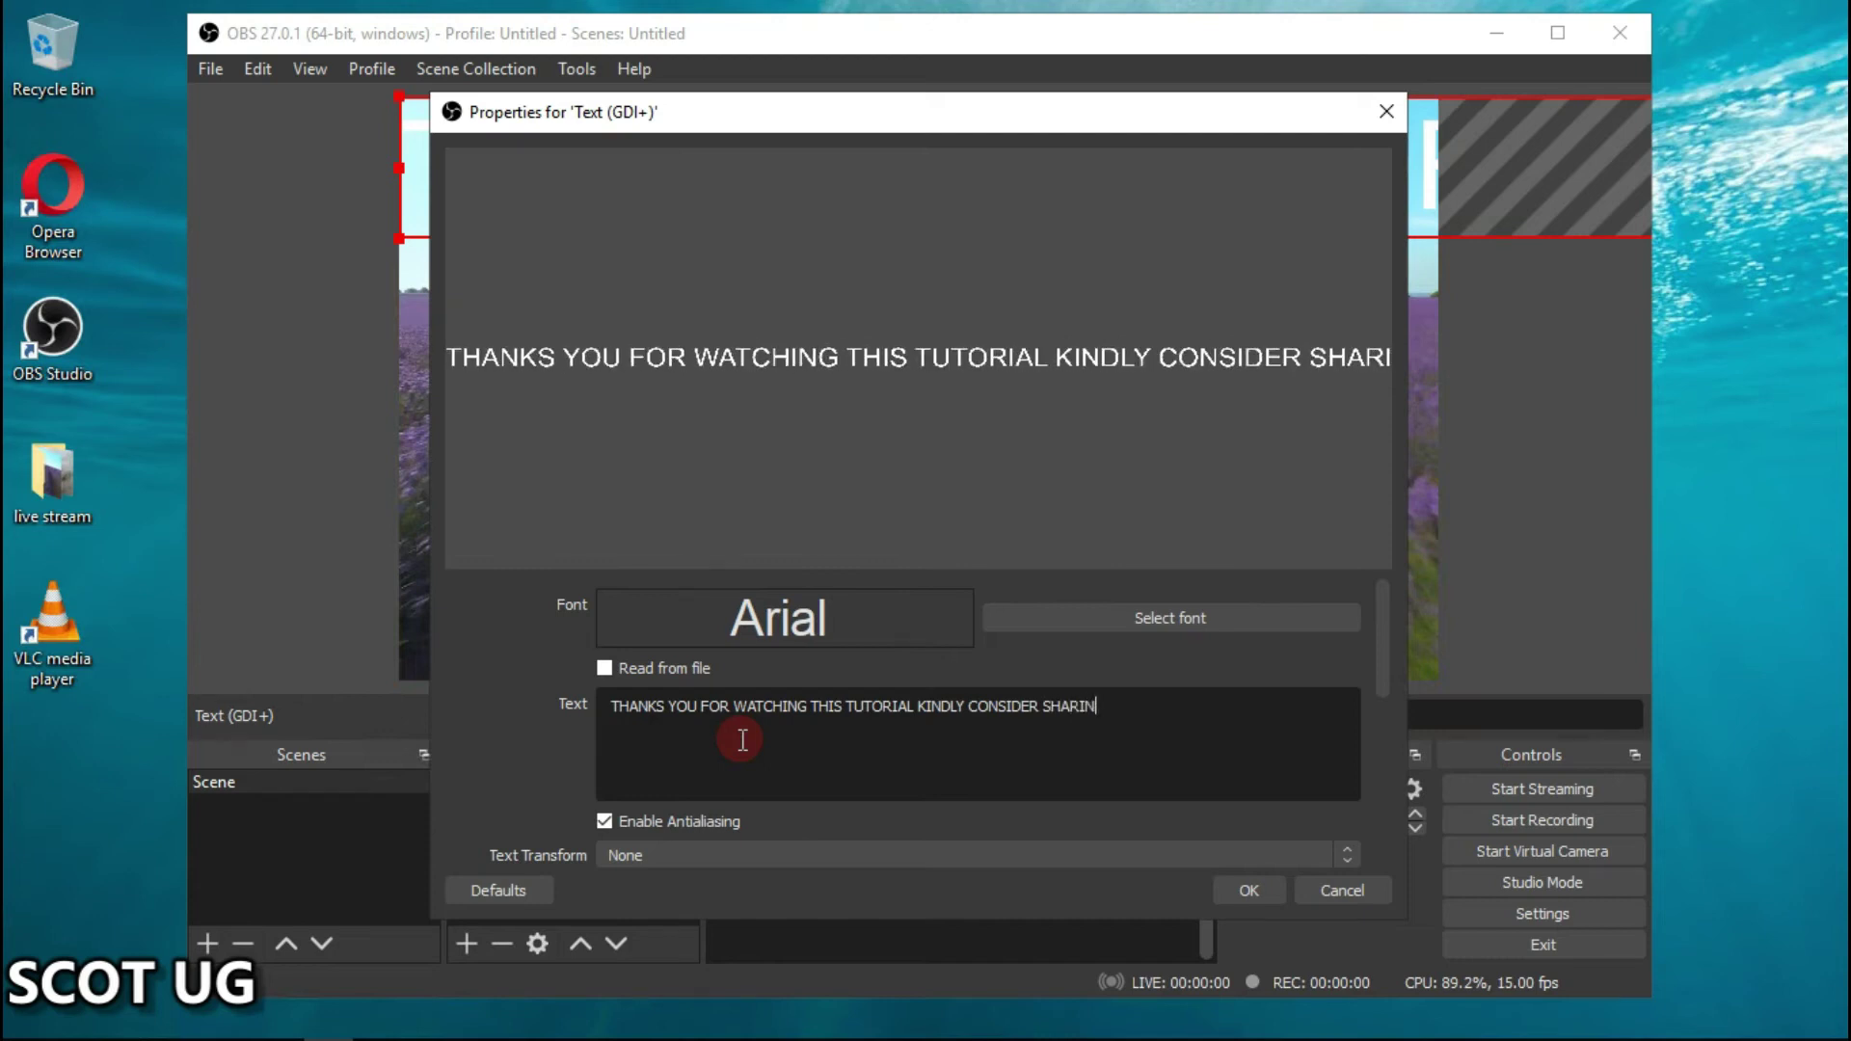
type("G AND SU")
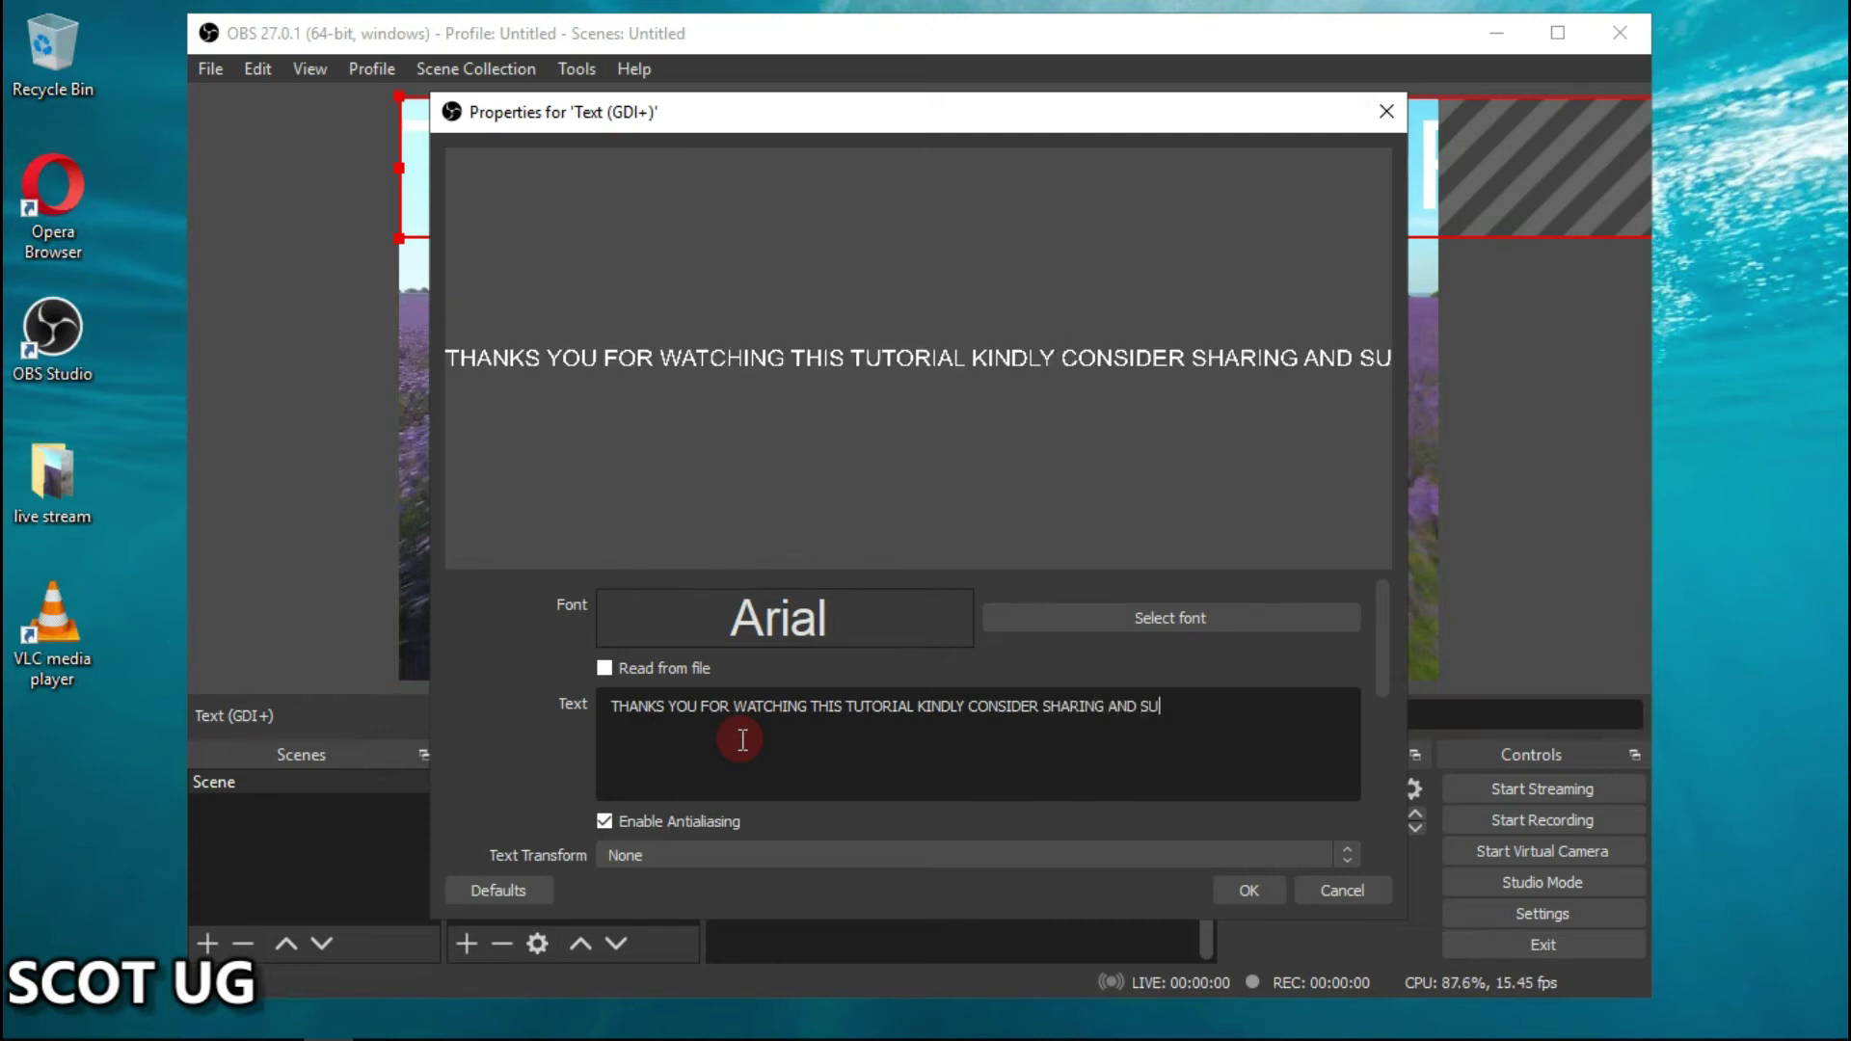
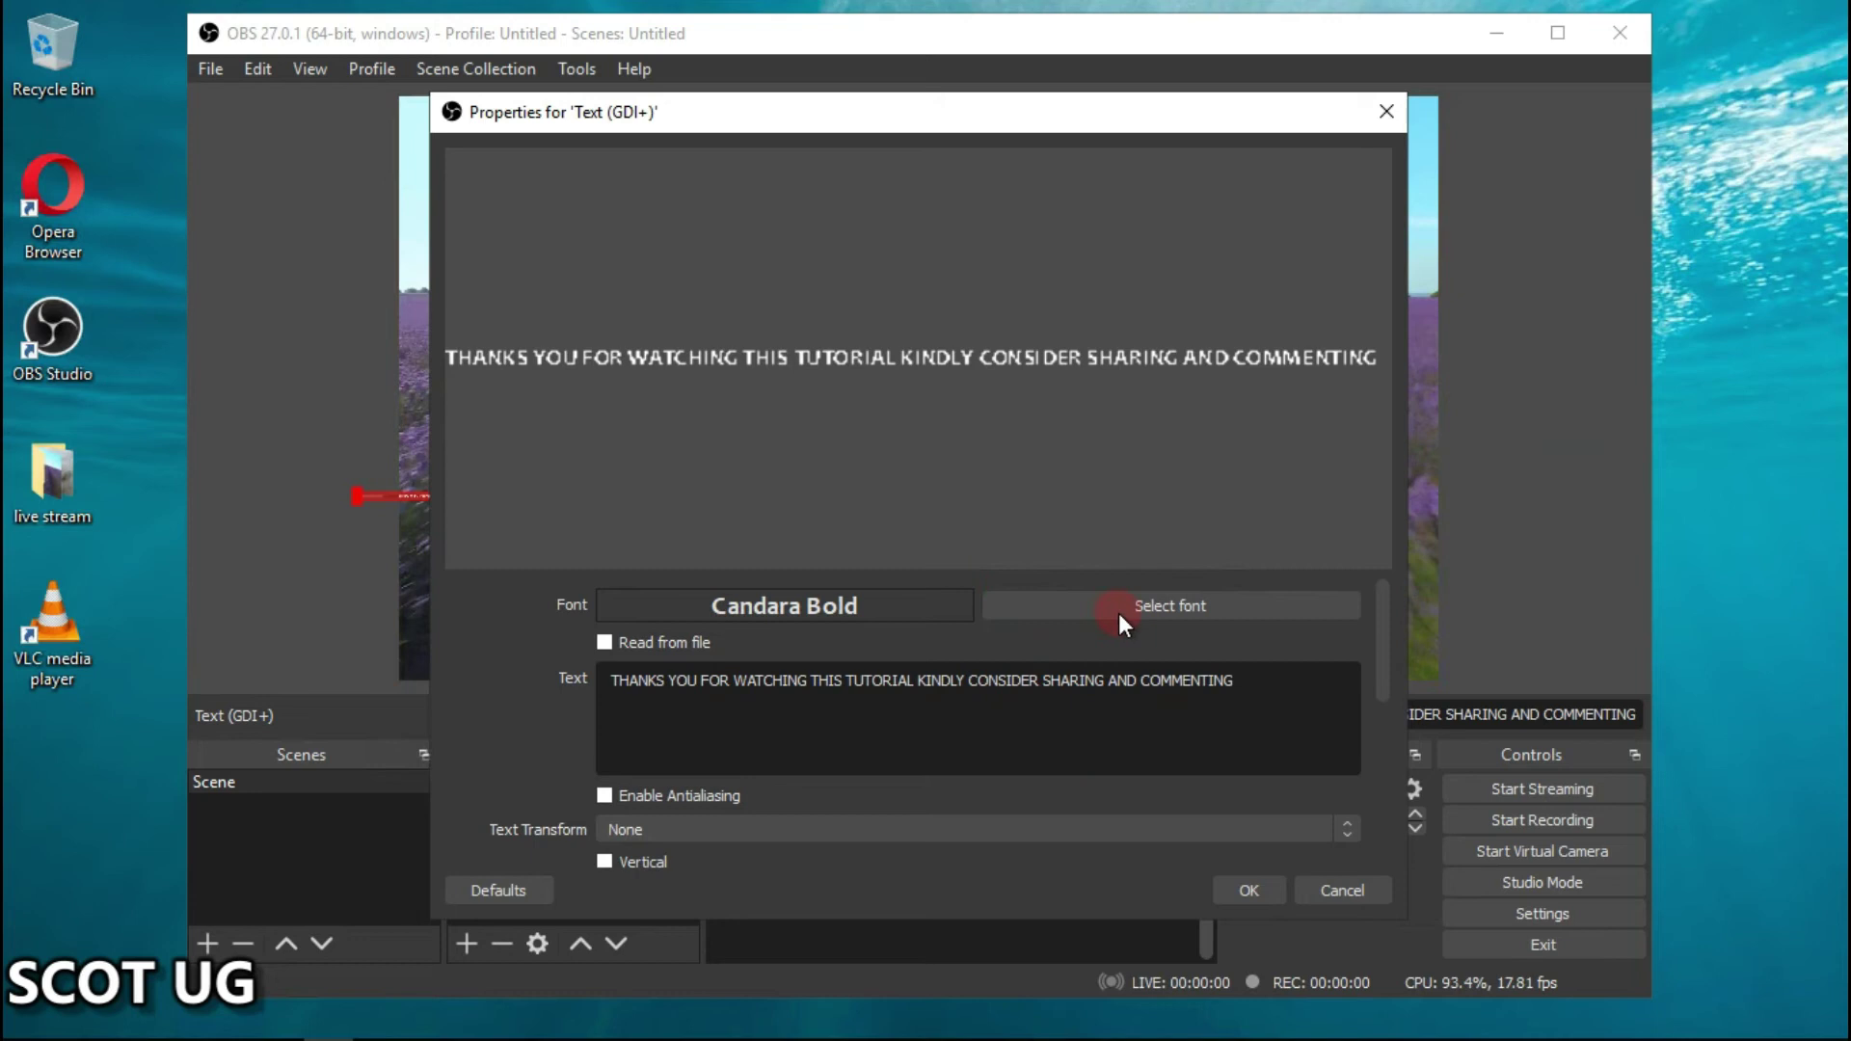
Set the text source's font to Lucida Console Regular at size 48 and accept the properties
left_click(1132, 604)
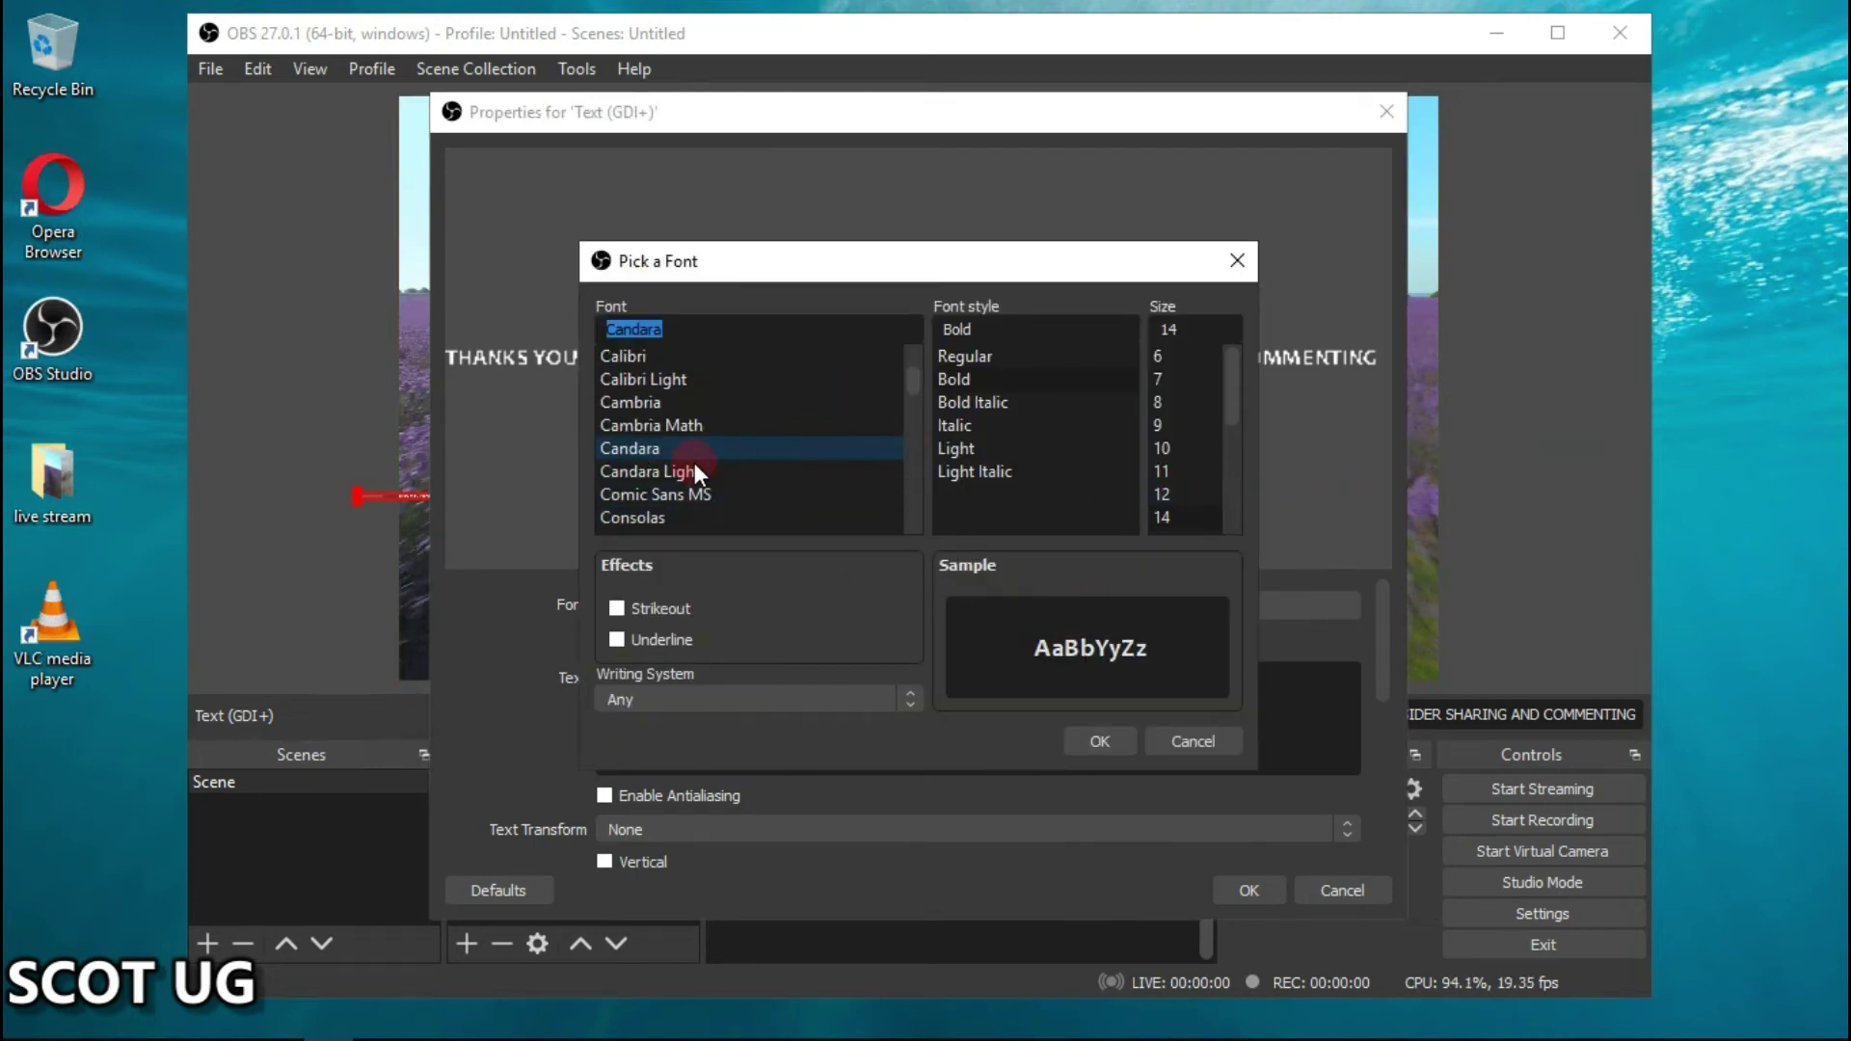
scroll(681, 472, "down", 7)
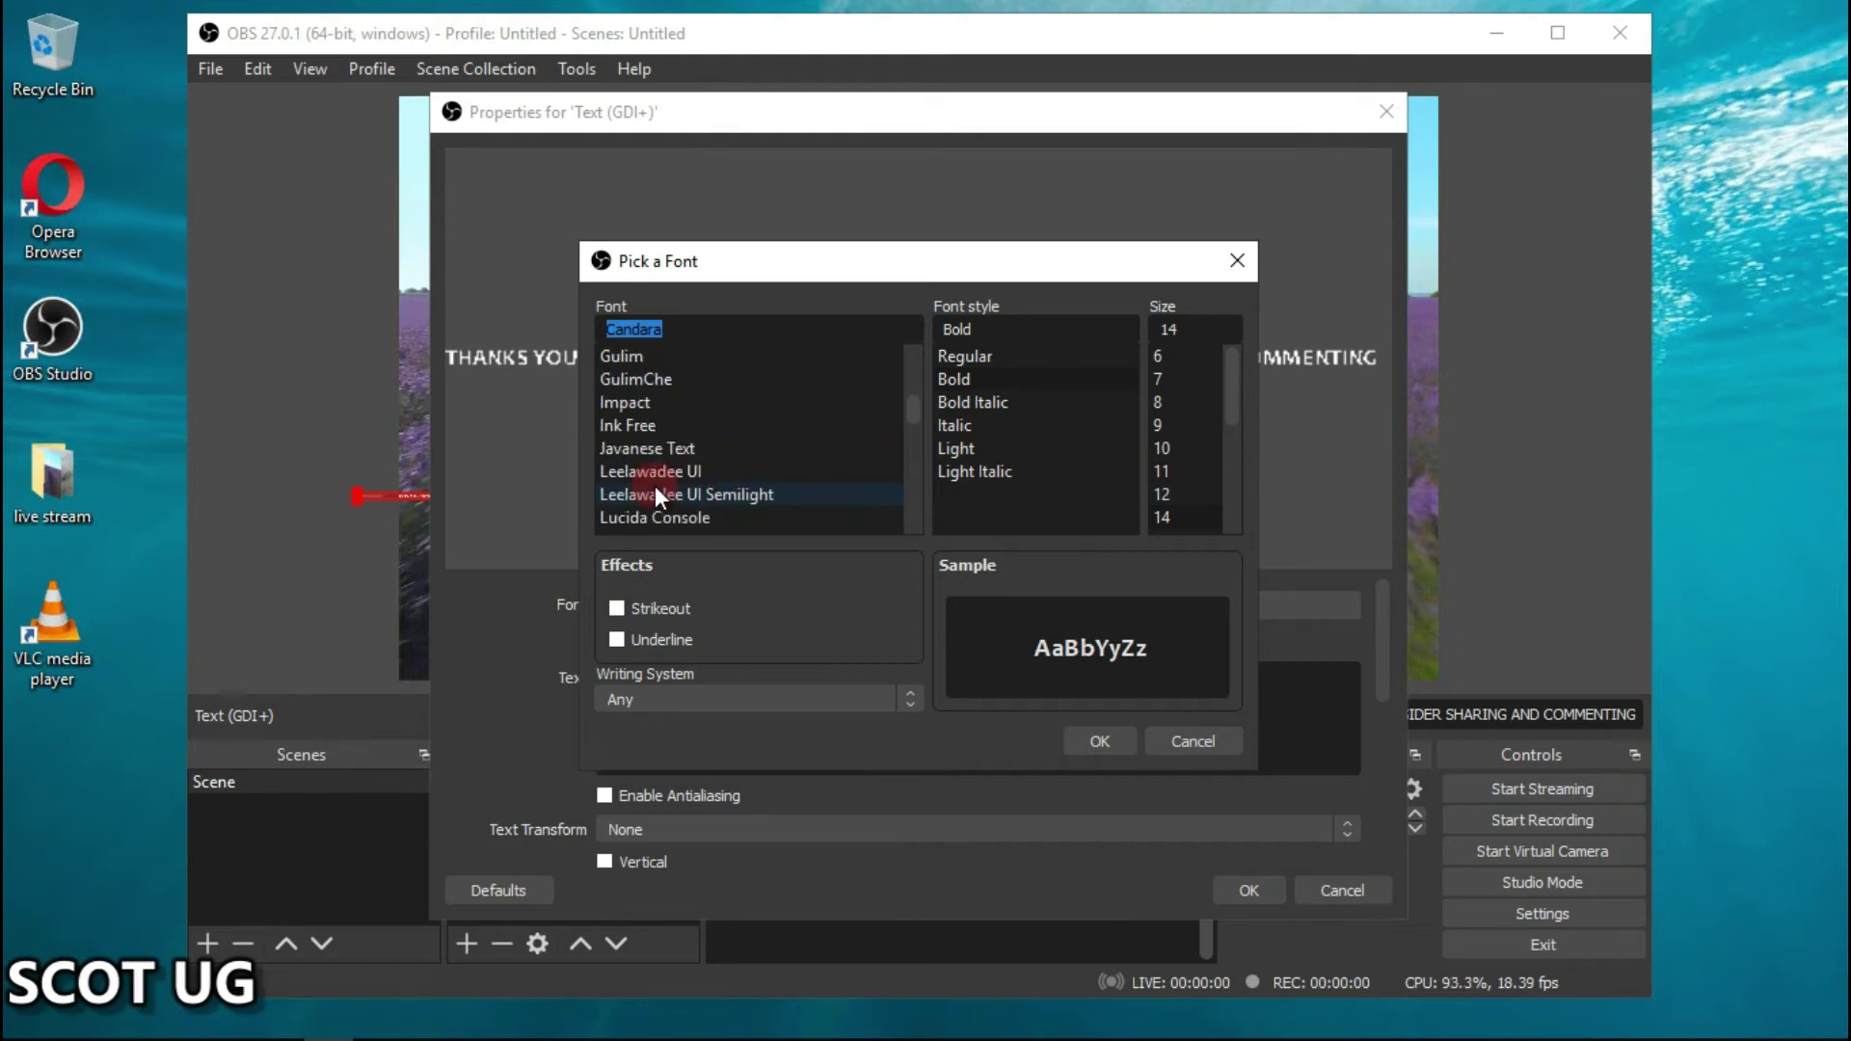
scroll(656, 492, "down", 1)
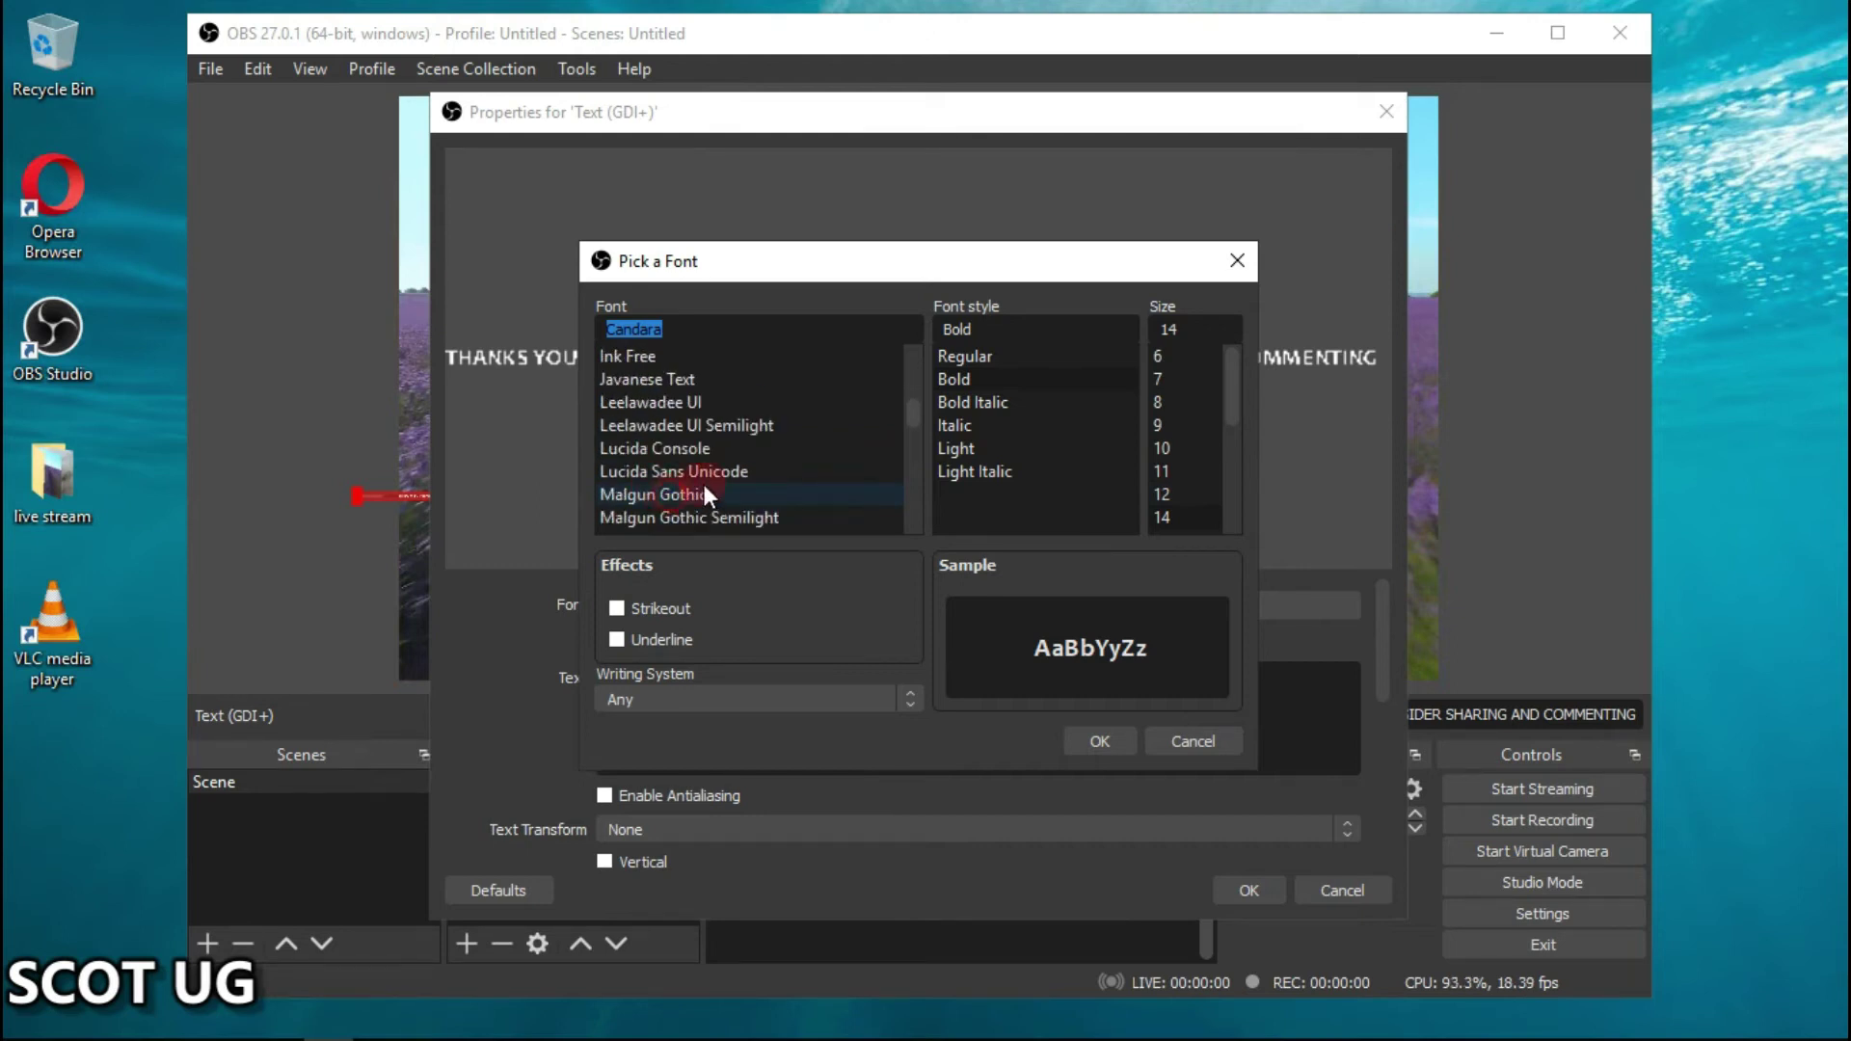
left_click(692, 451)
scroll(1171, 449, "down", 2)
scroll(1171, 449, "down", 1)
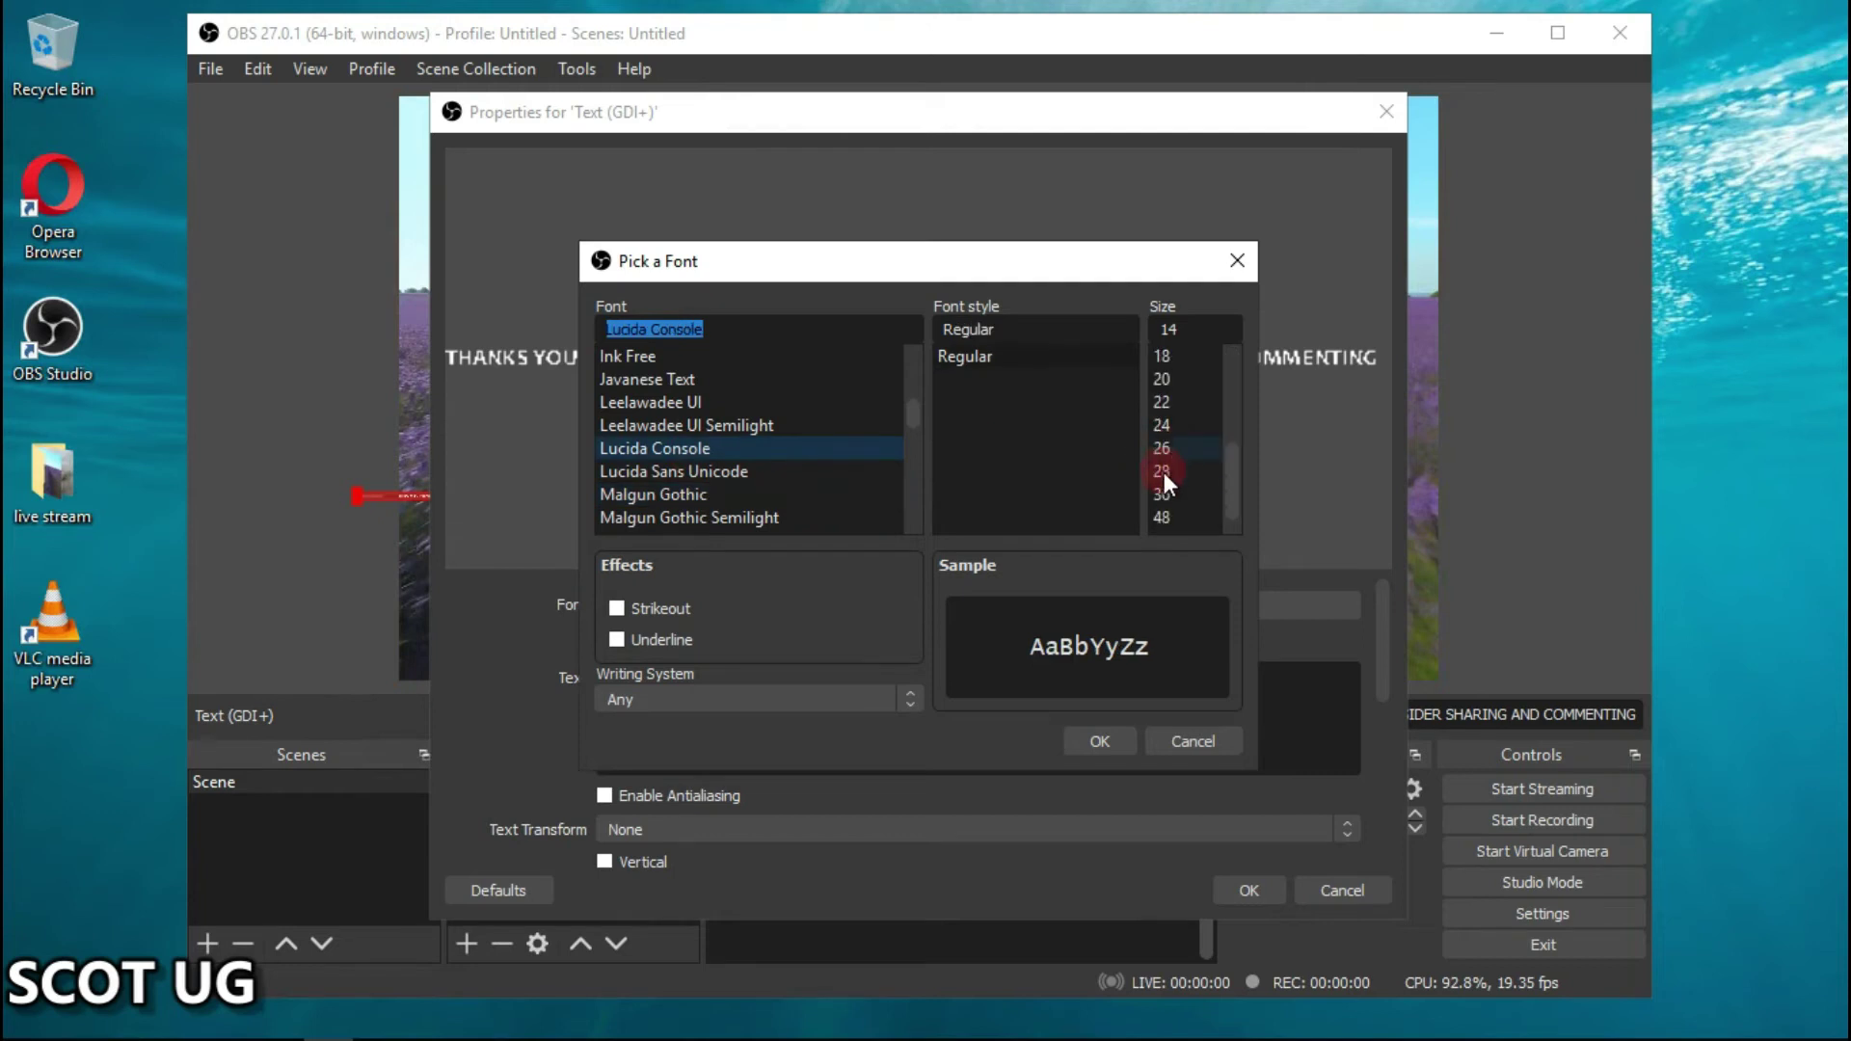
left_click(1159, 525)
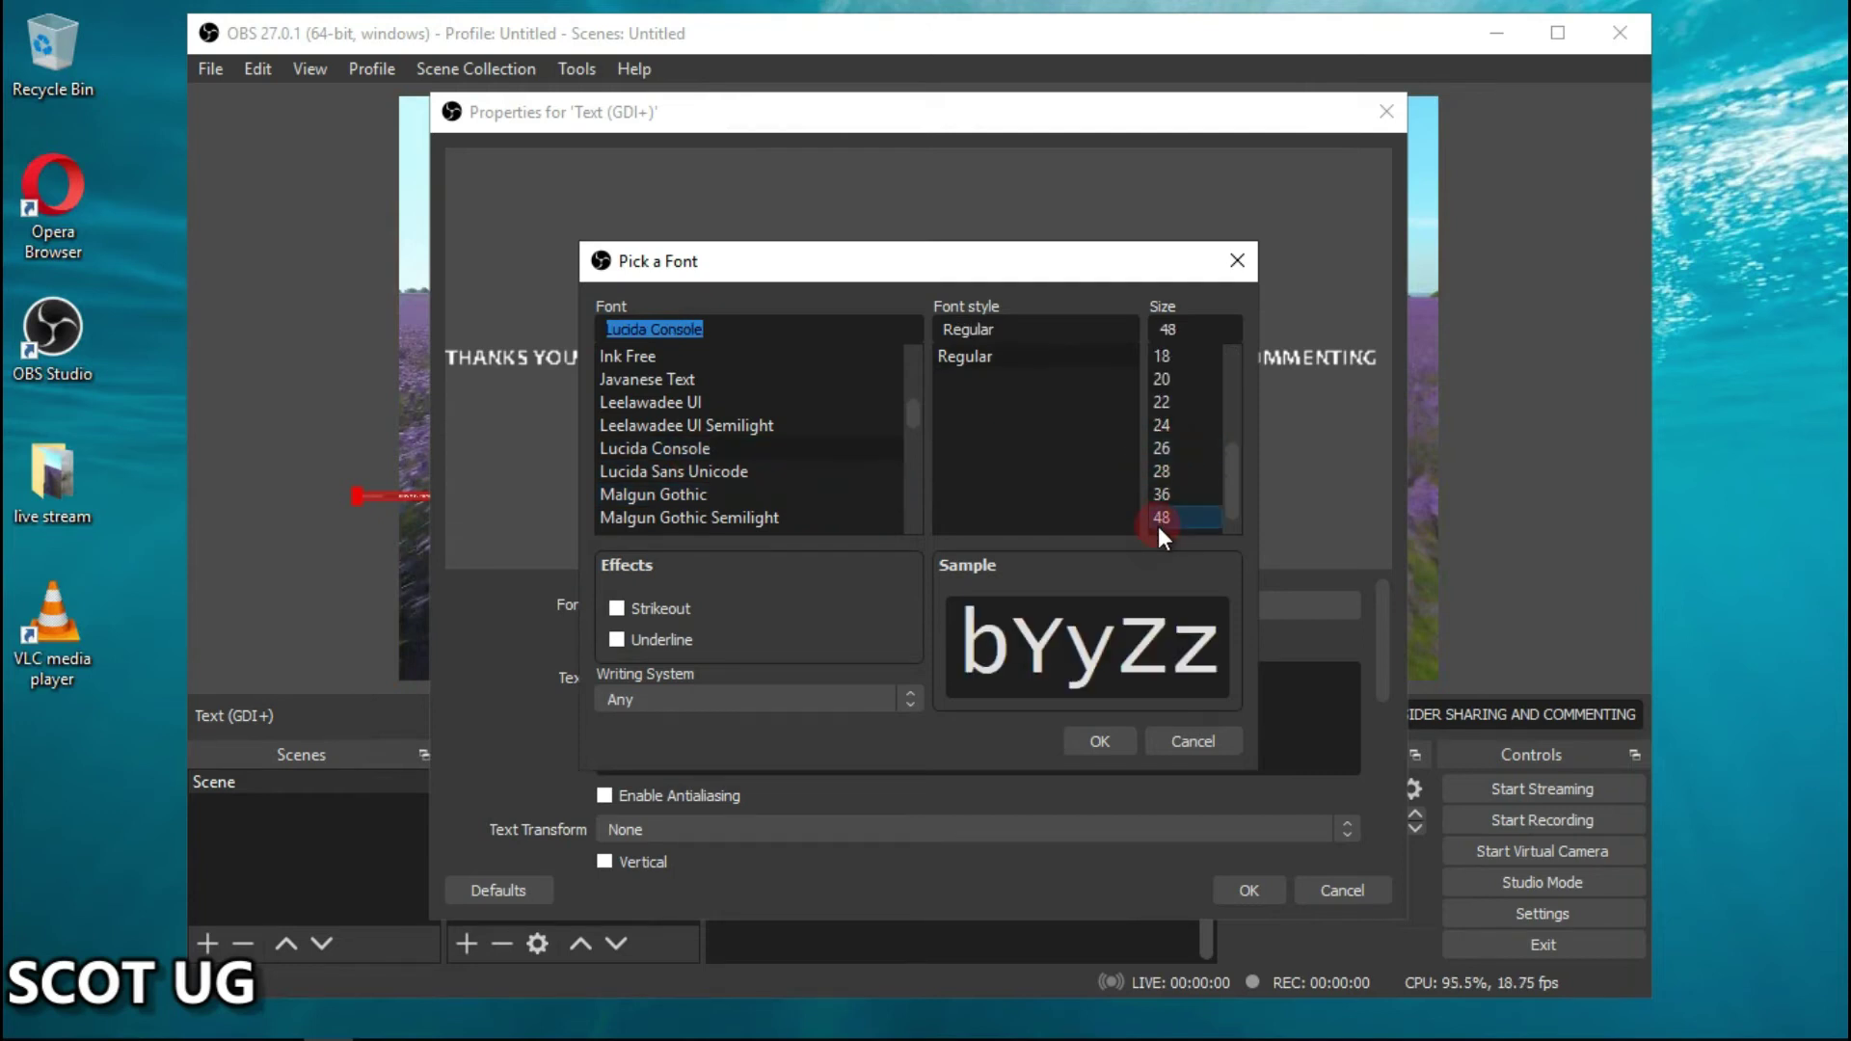
left_click(1107, 743)
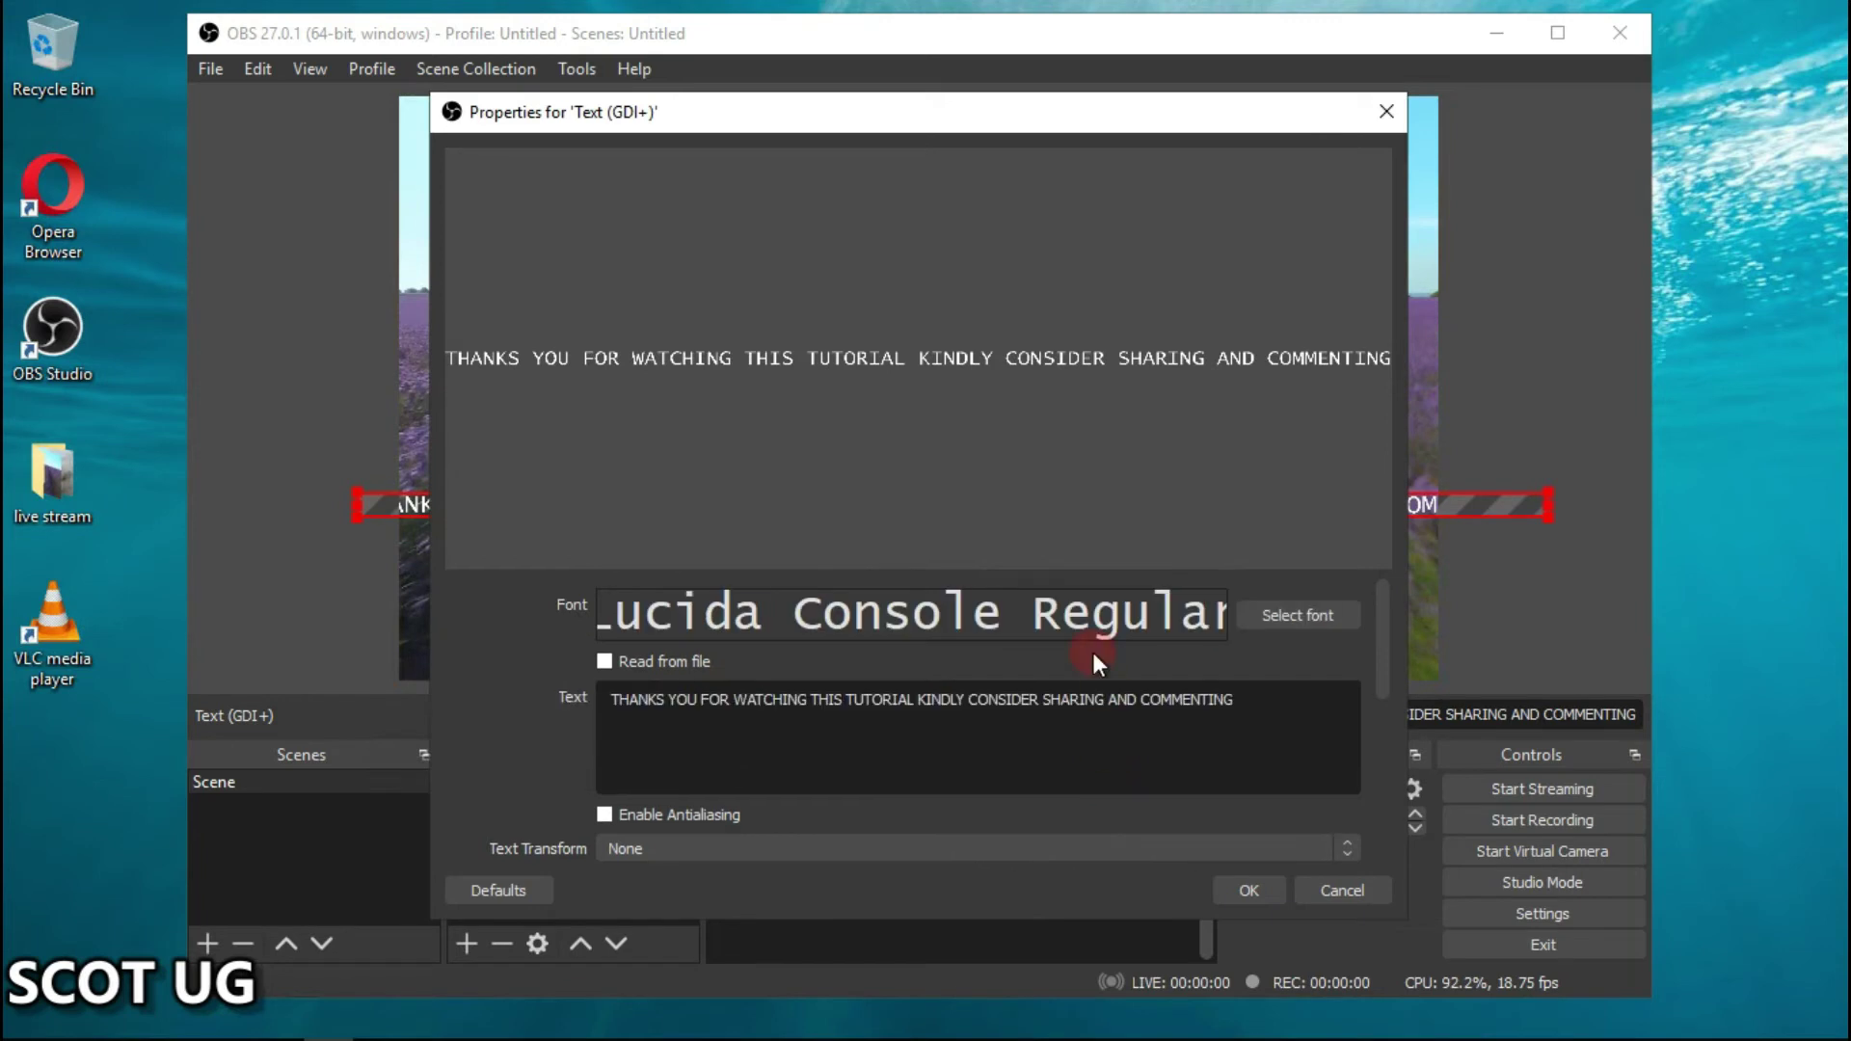
scroll(758, 779, "down", 8)
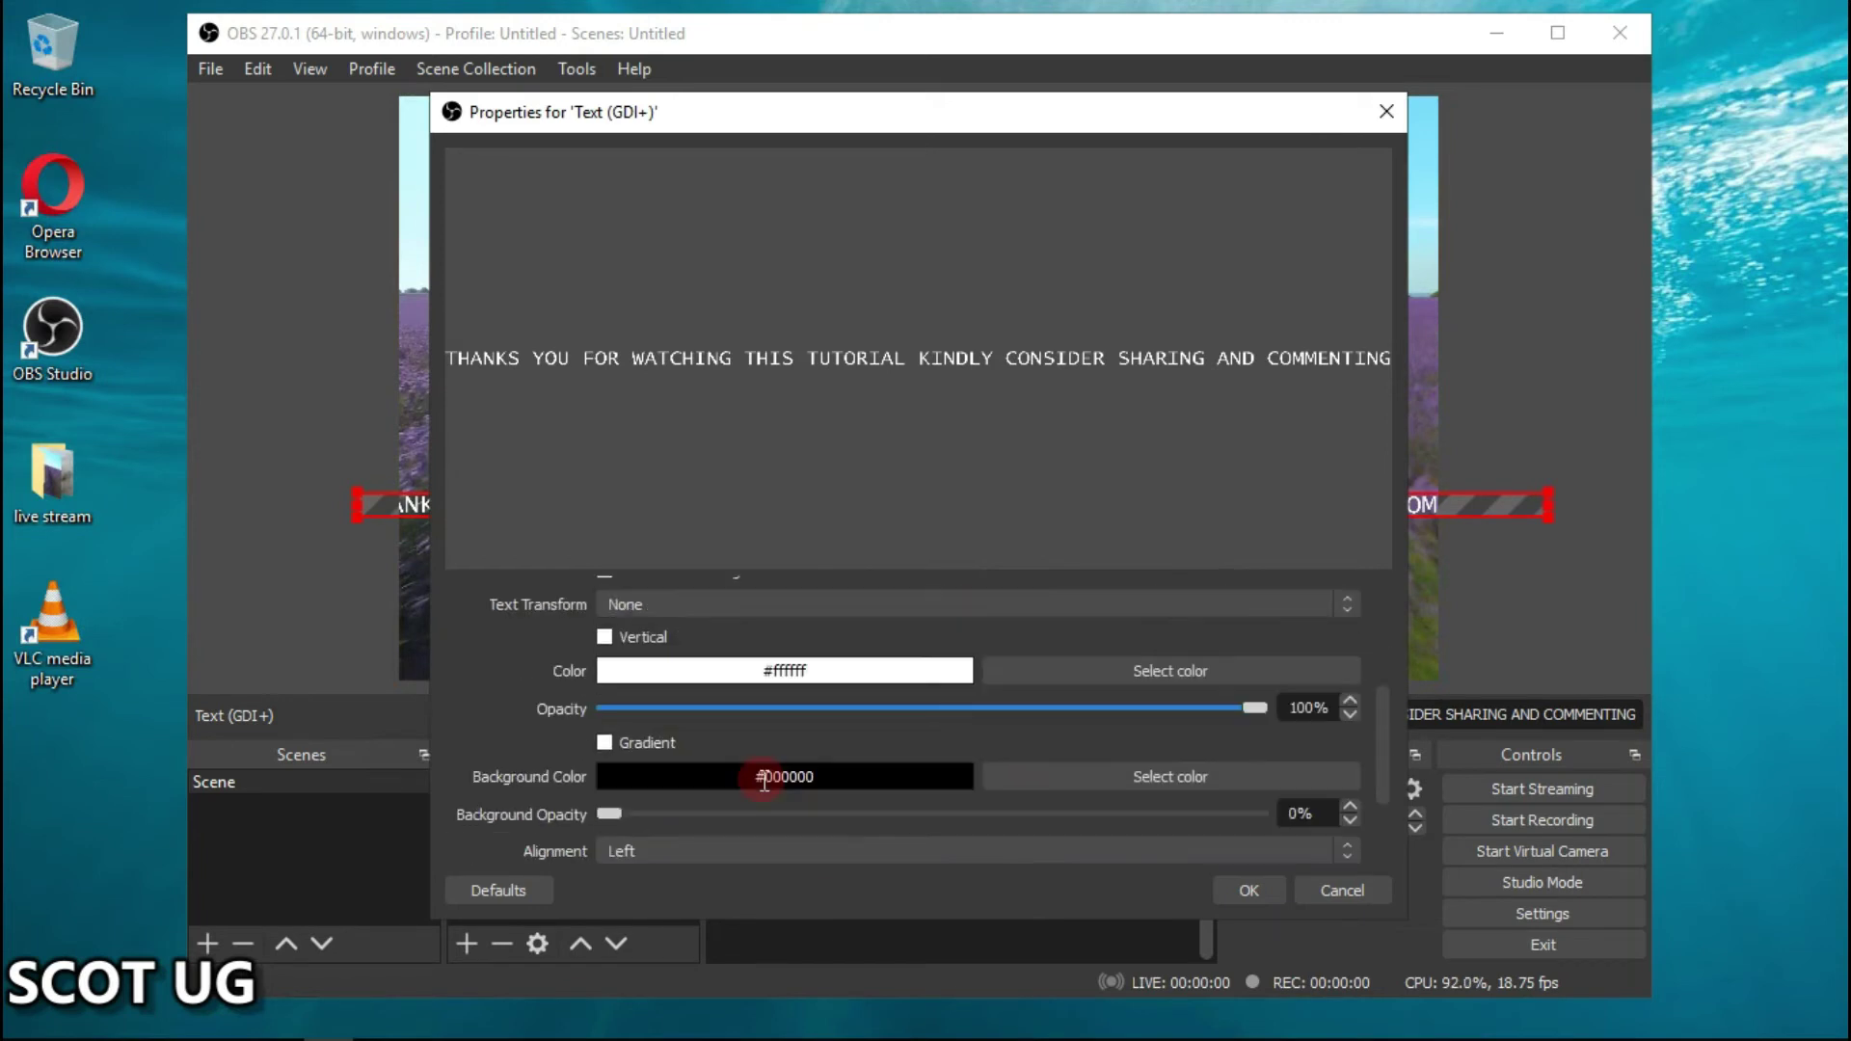
left_click(1237, 889)
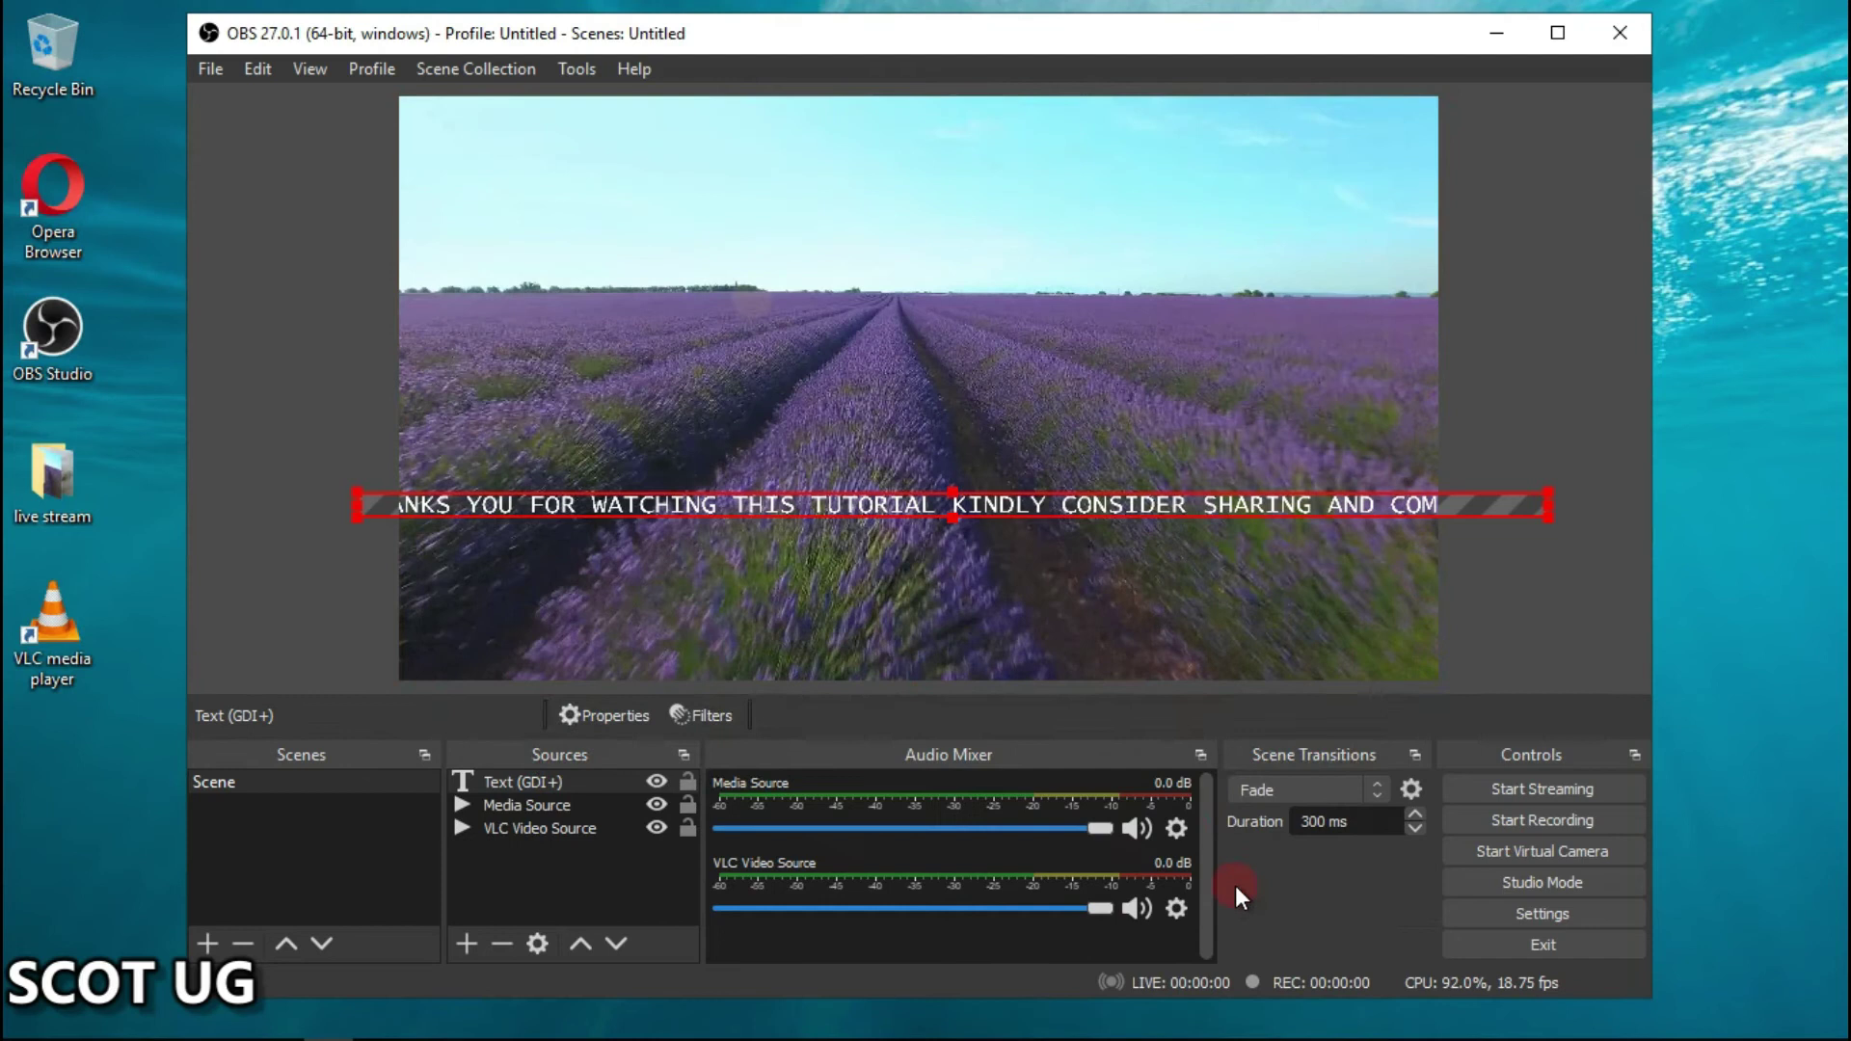
Move the overlay text down to the lower edge of the video, starting flush with its left edge
left_click_drag(798, 563, 783, 668)
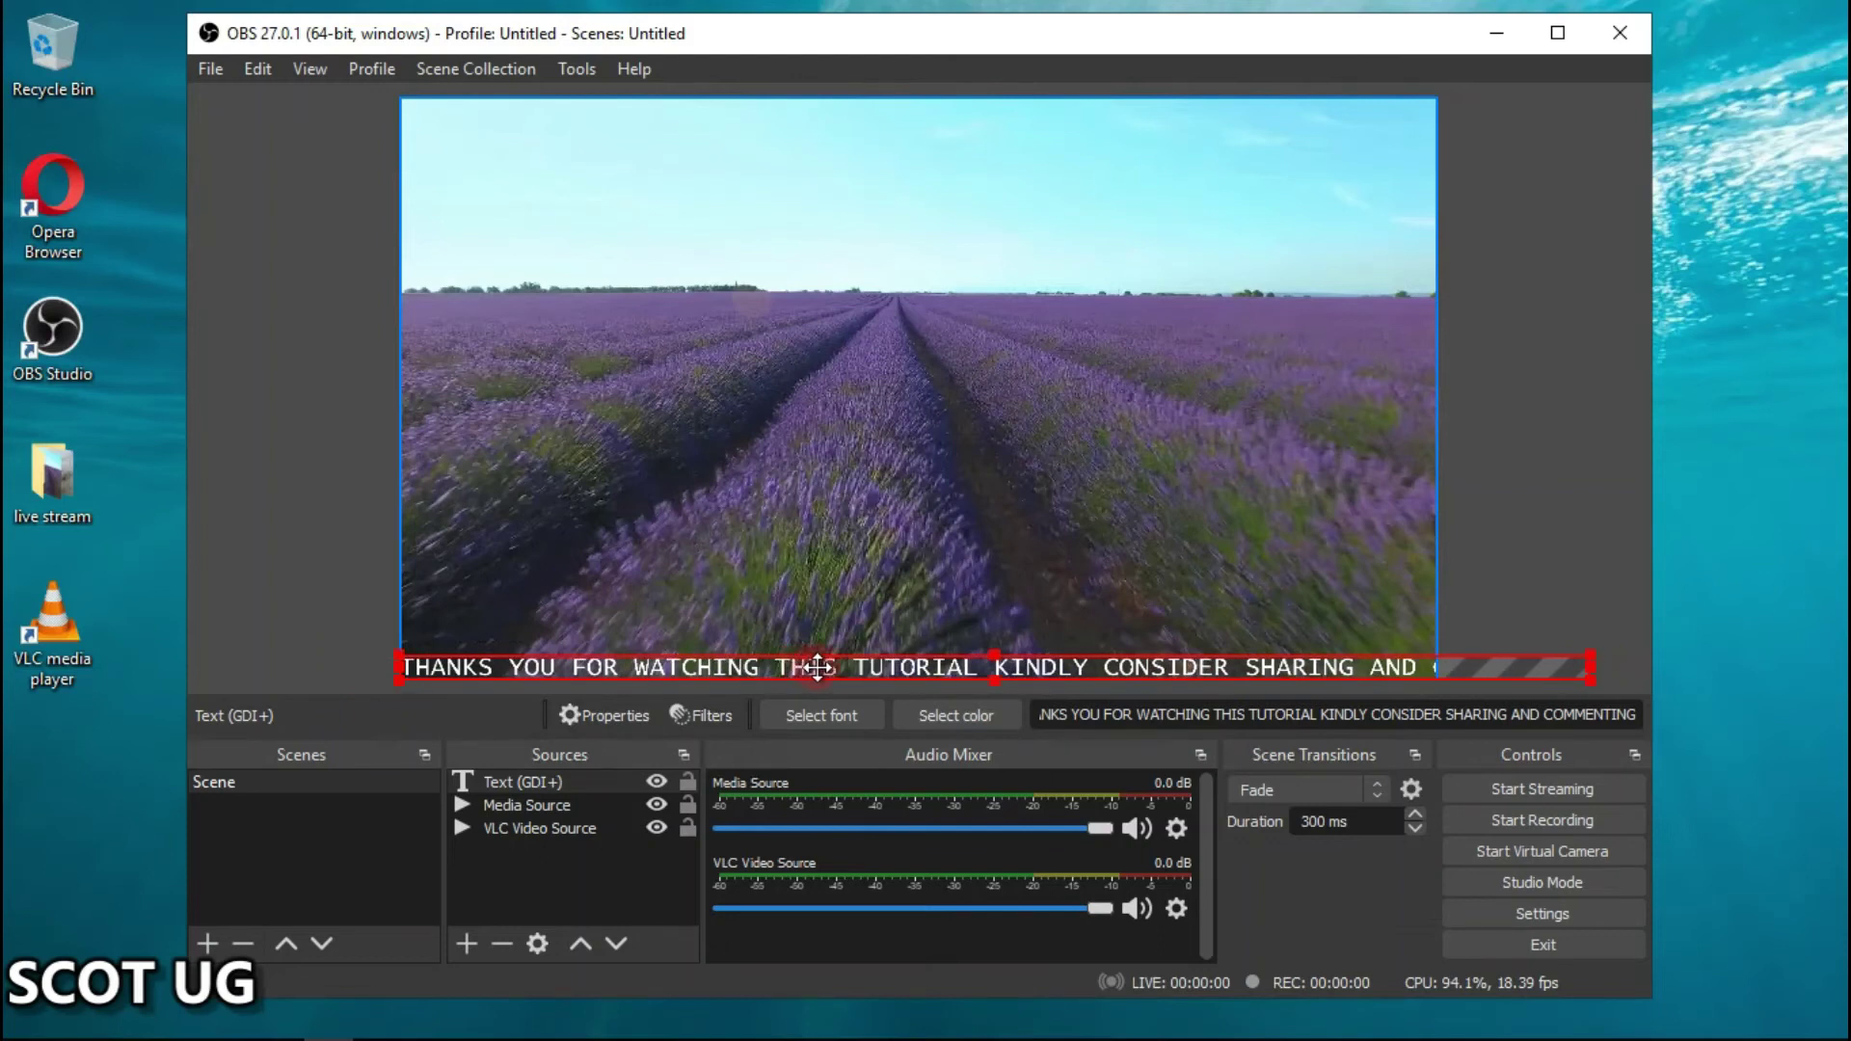
mouse_move(818, 668)
left_mouse_down()
mouse_move(785, 667)
mouse_move(810, 667)
left_mouse_up()
Go to the start of the overlay text and insert leading spaces before "THANKS"
left_click(1425, 712)
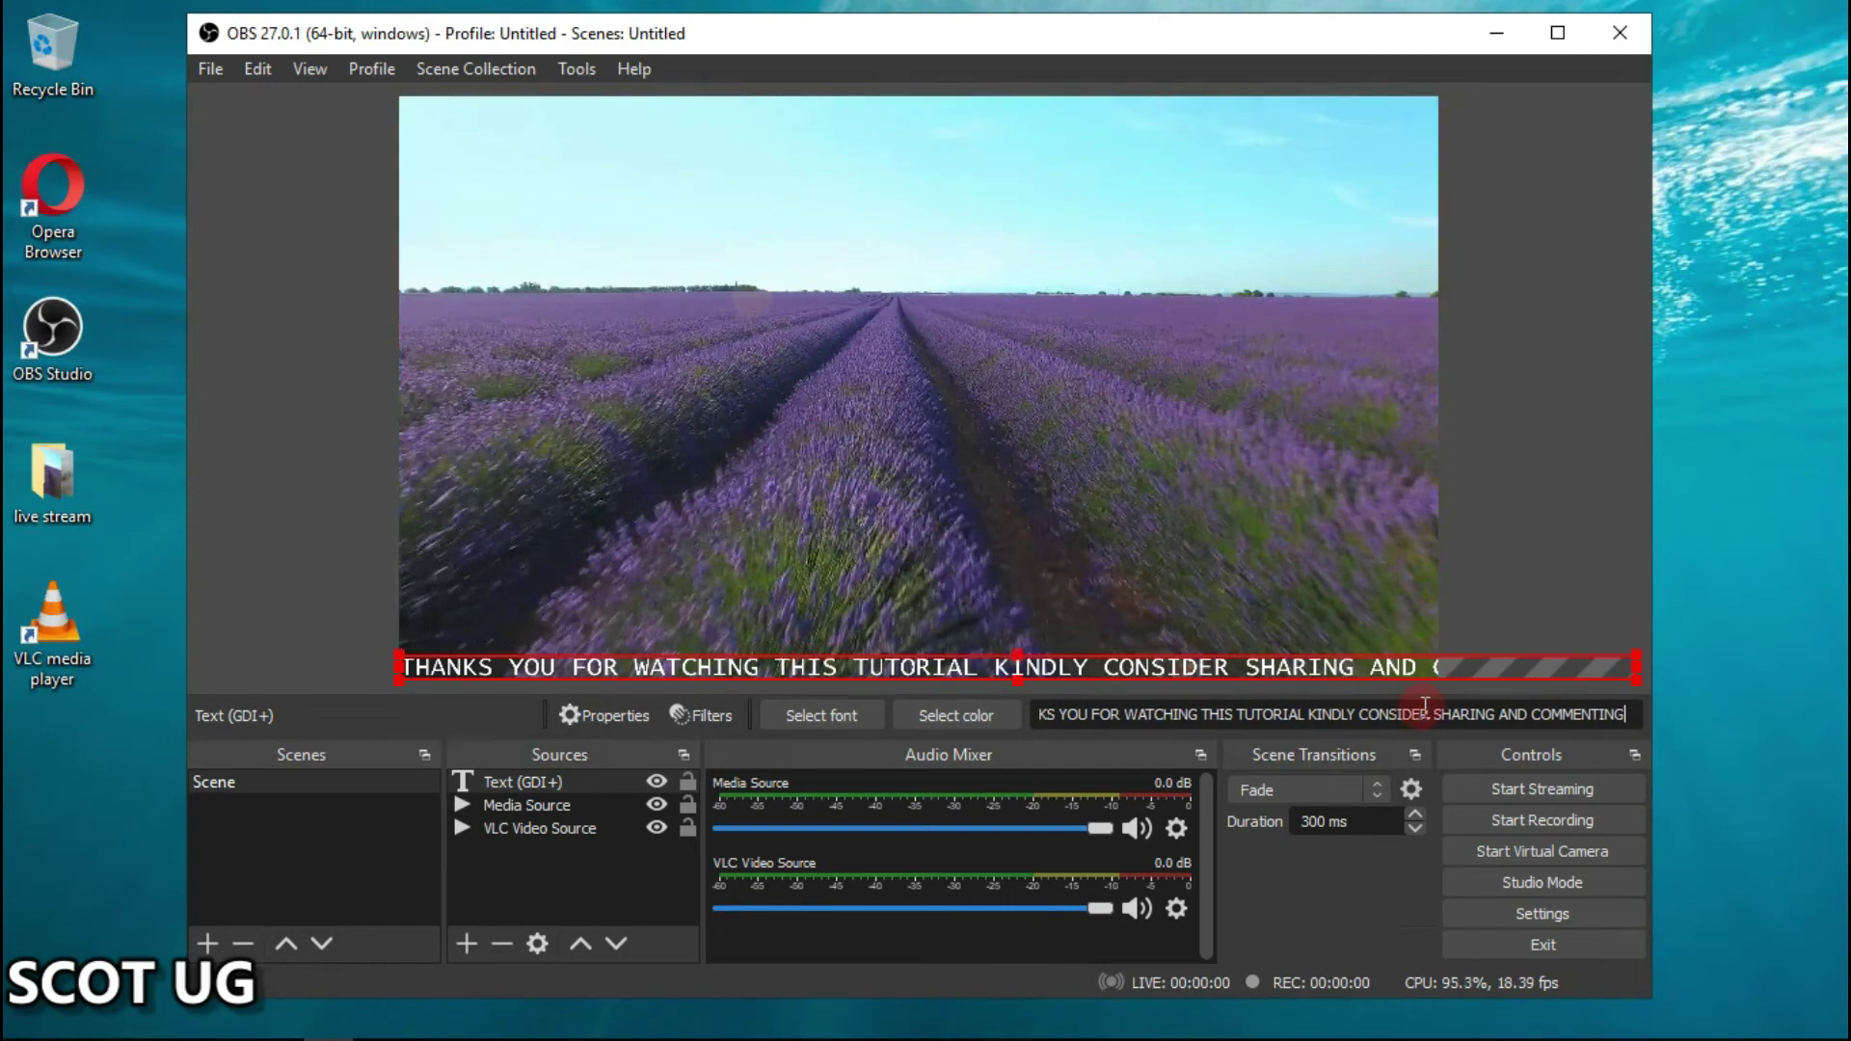
key("Left")
key("Left")
key("Left")
key("Left")
key("Left")
key("Left")
key("Left")
key("Left")
key("Left")
key("Left")
key("Left")
key("Left")
key("Left")
key("Left")
key("Left")
key("Left")
key("Left")
key("Left")
key("Left")
key("Left")
key("Left")
key("Left")
key("Left")
key("Left")
key("Left")
key("Left")
key("Left")
key("Left")
key("Left")
key("Left")
key("Left")
key("Left")
key("Left")
key("Left")
key("Left")
key("Left")
key("Left")
key("Left")
key("Left")
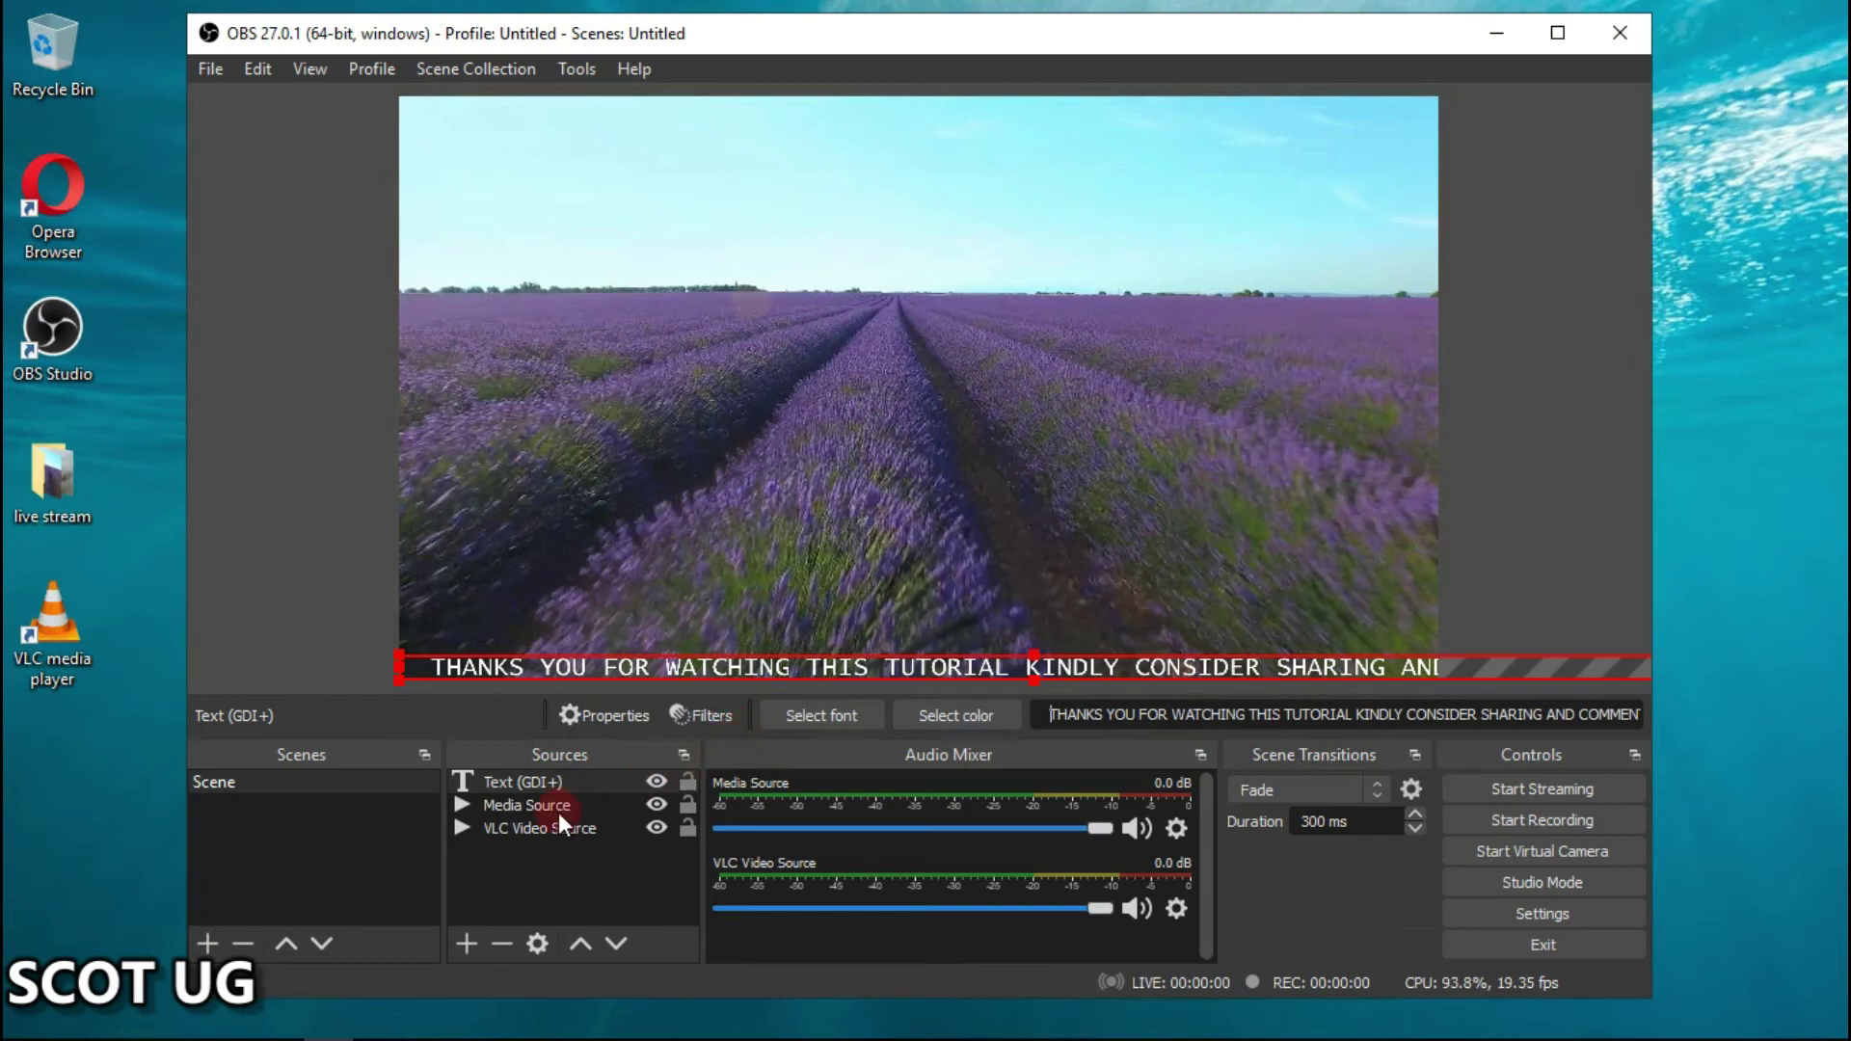
Deselect the text source and add a new Color Source to the scene under its default name
left_click(560, 875)
right_click(559, 875)
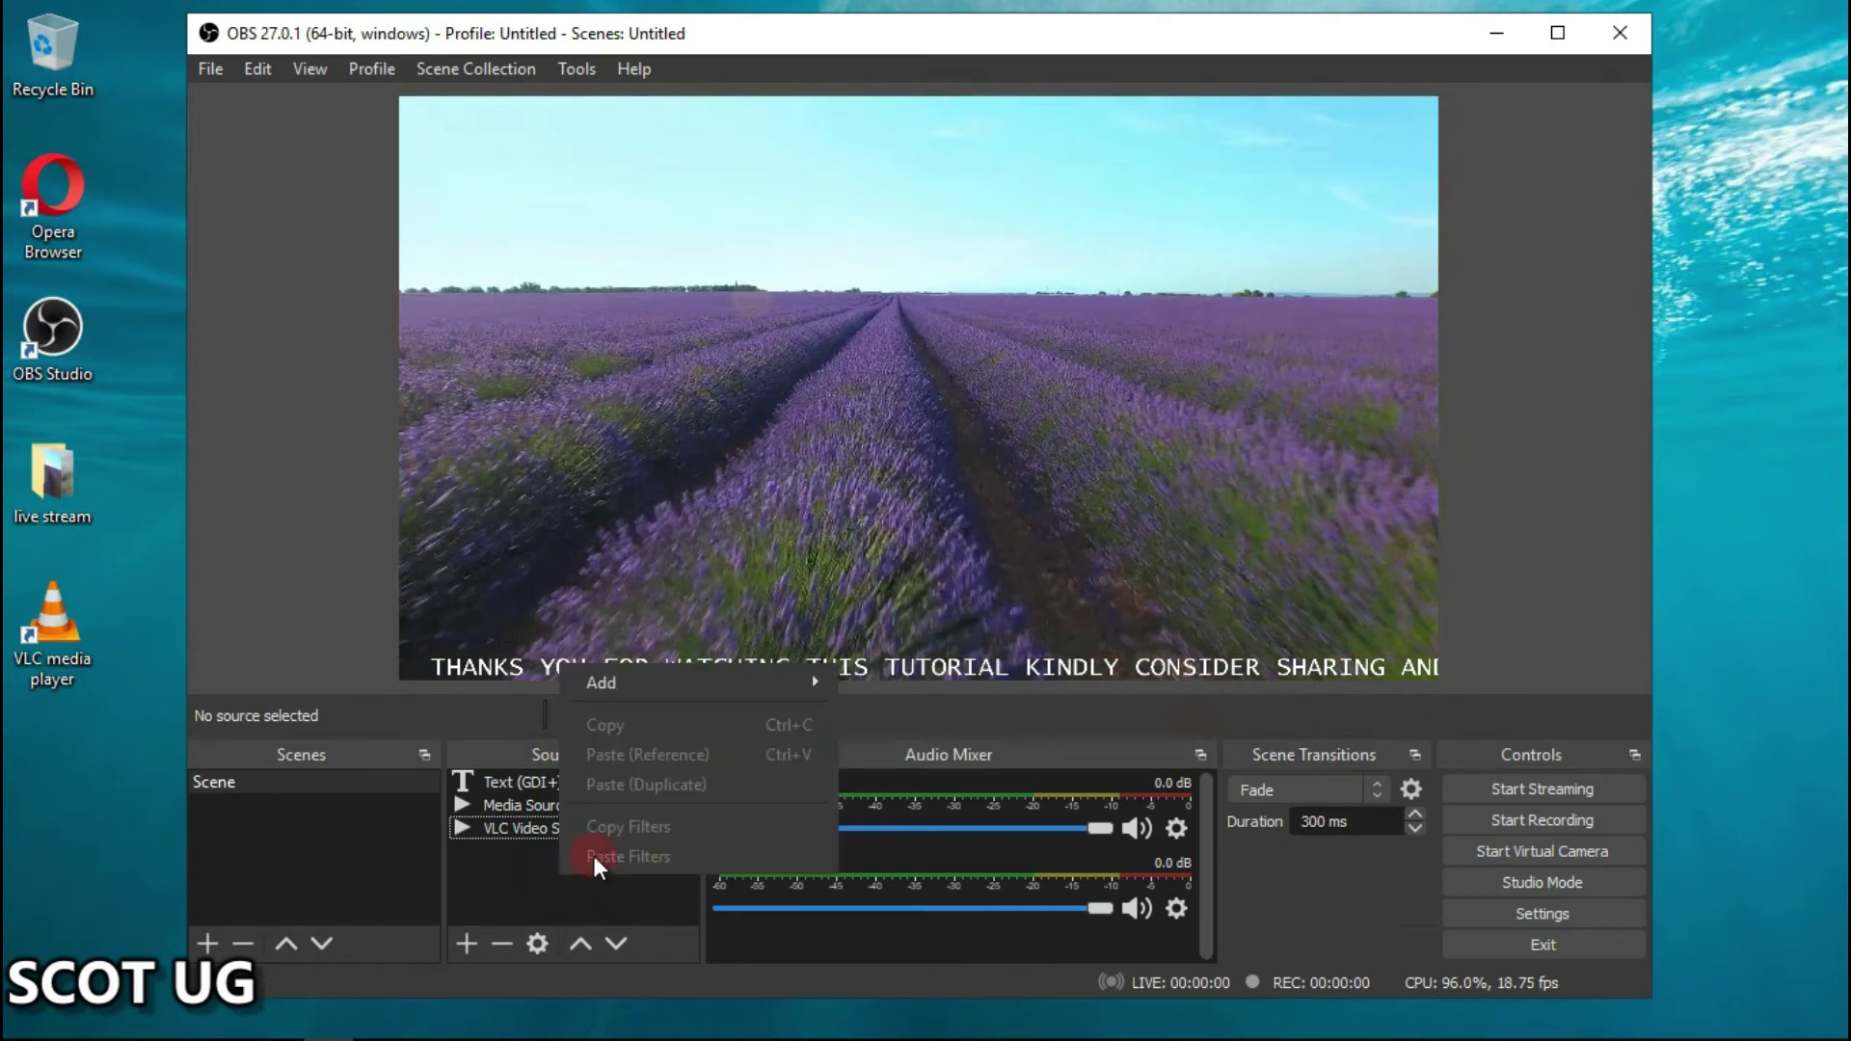
mouse_move(673, 696)
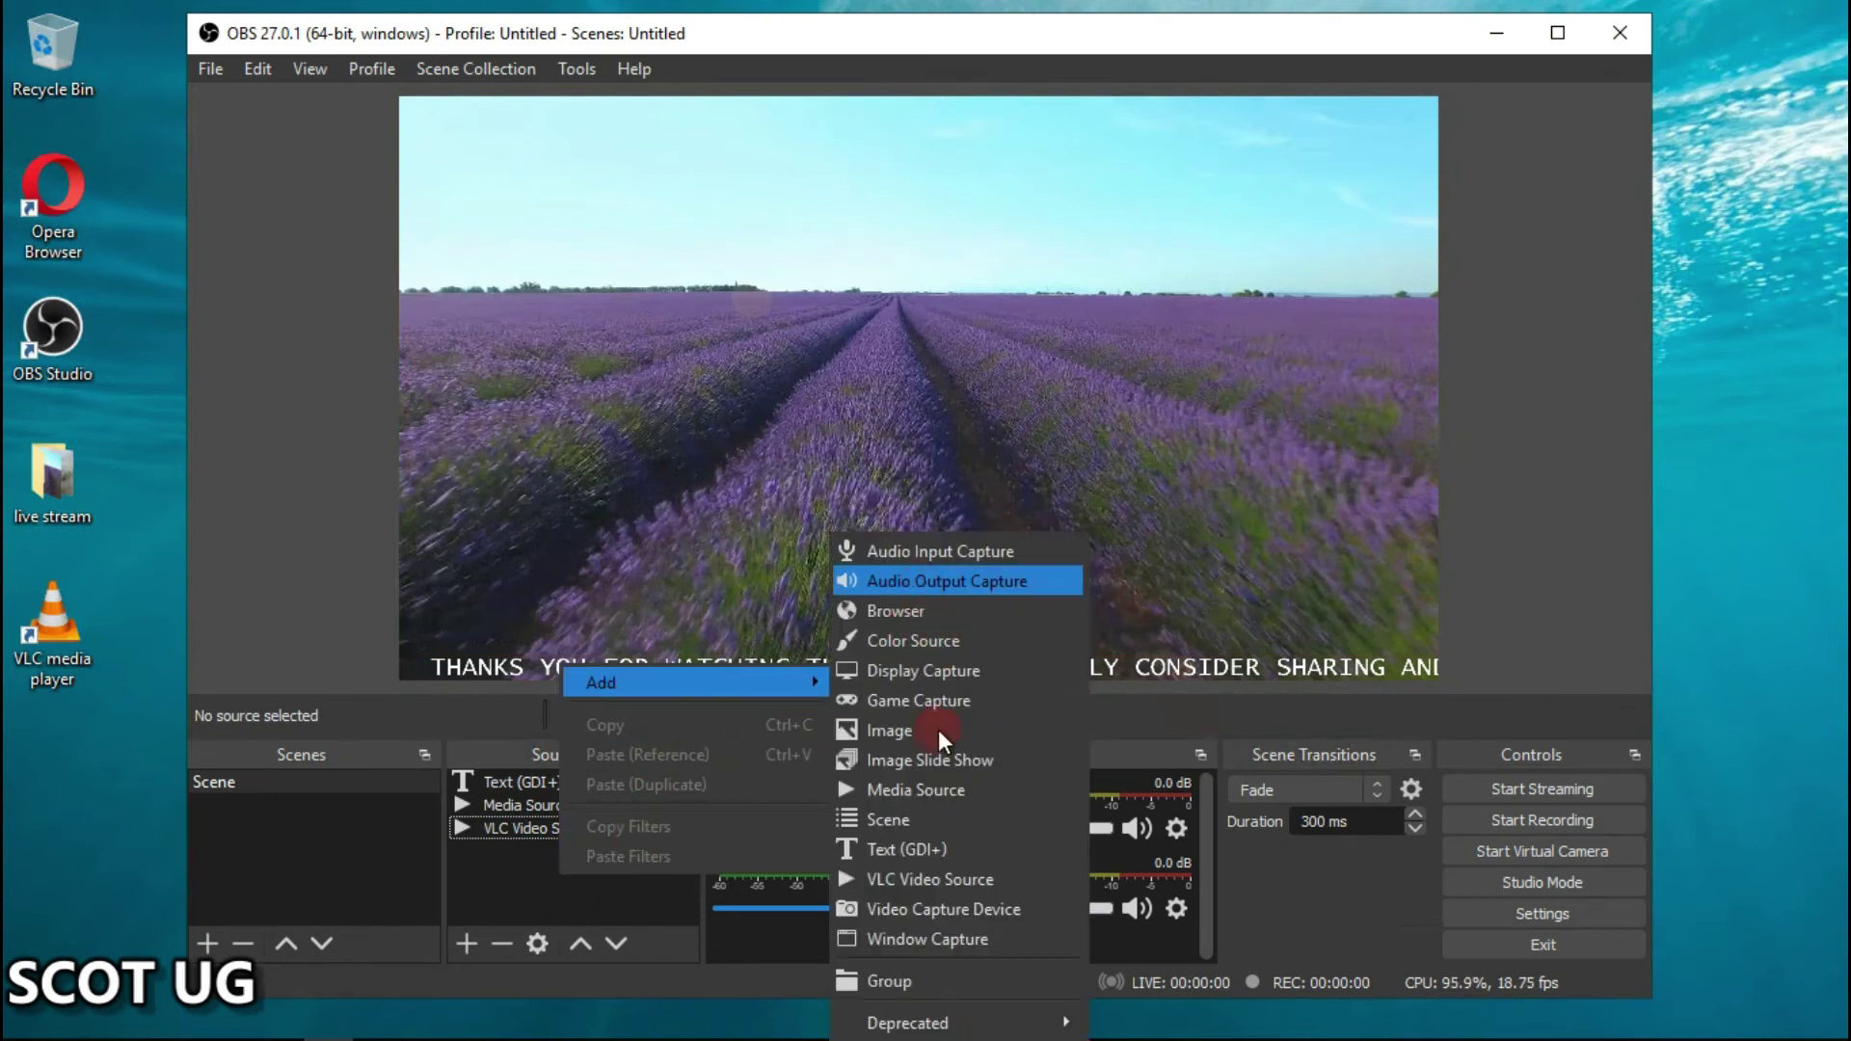
left_click(932, 633)
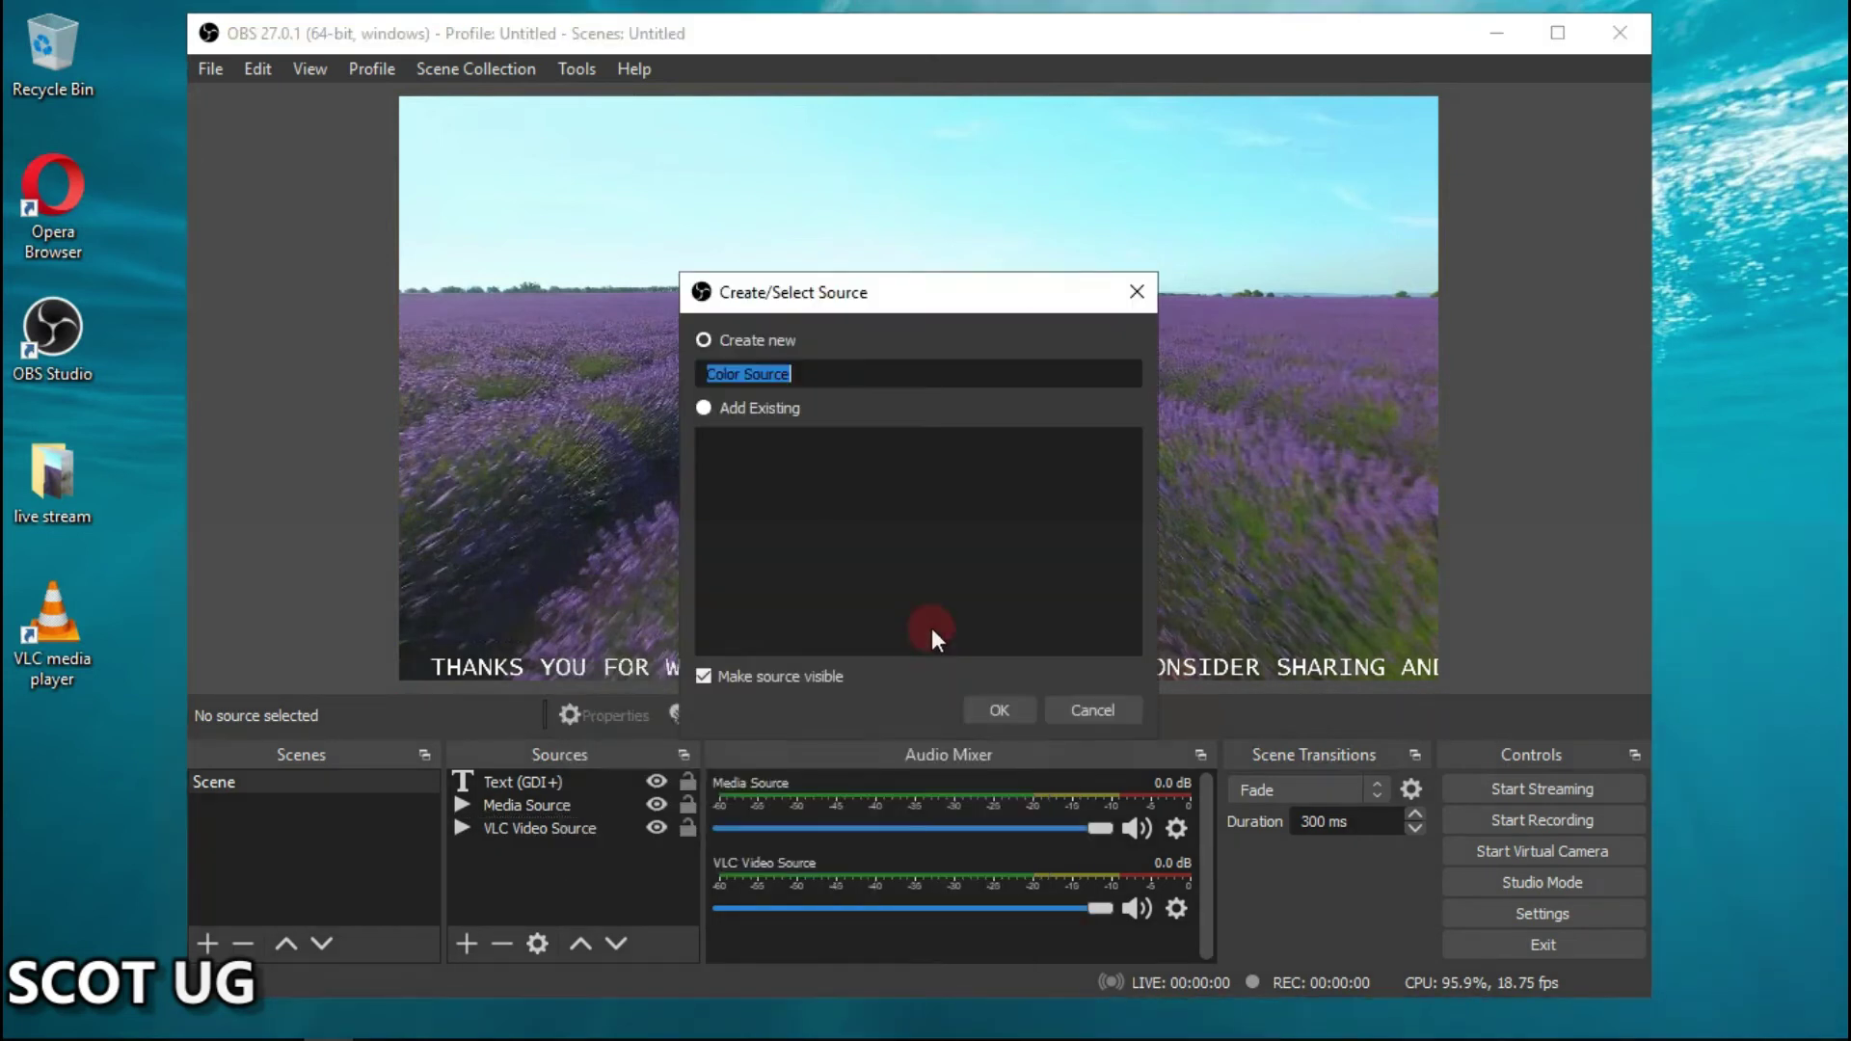
left_click(999, 710)
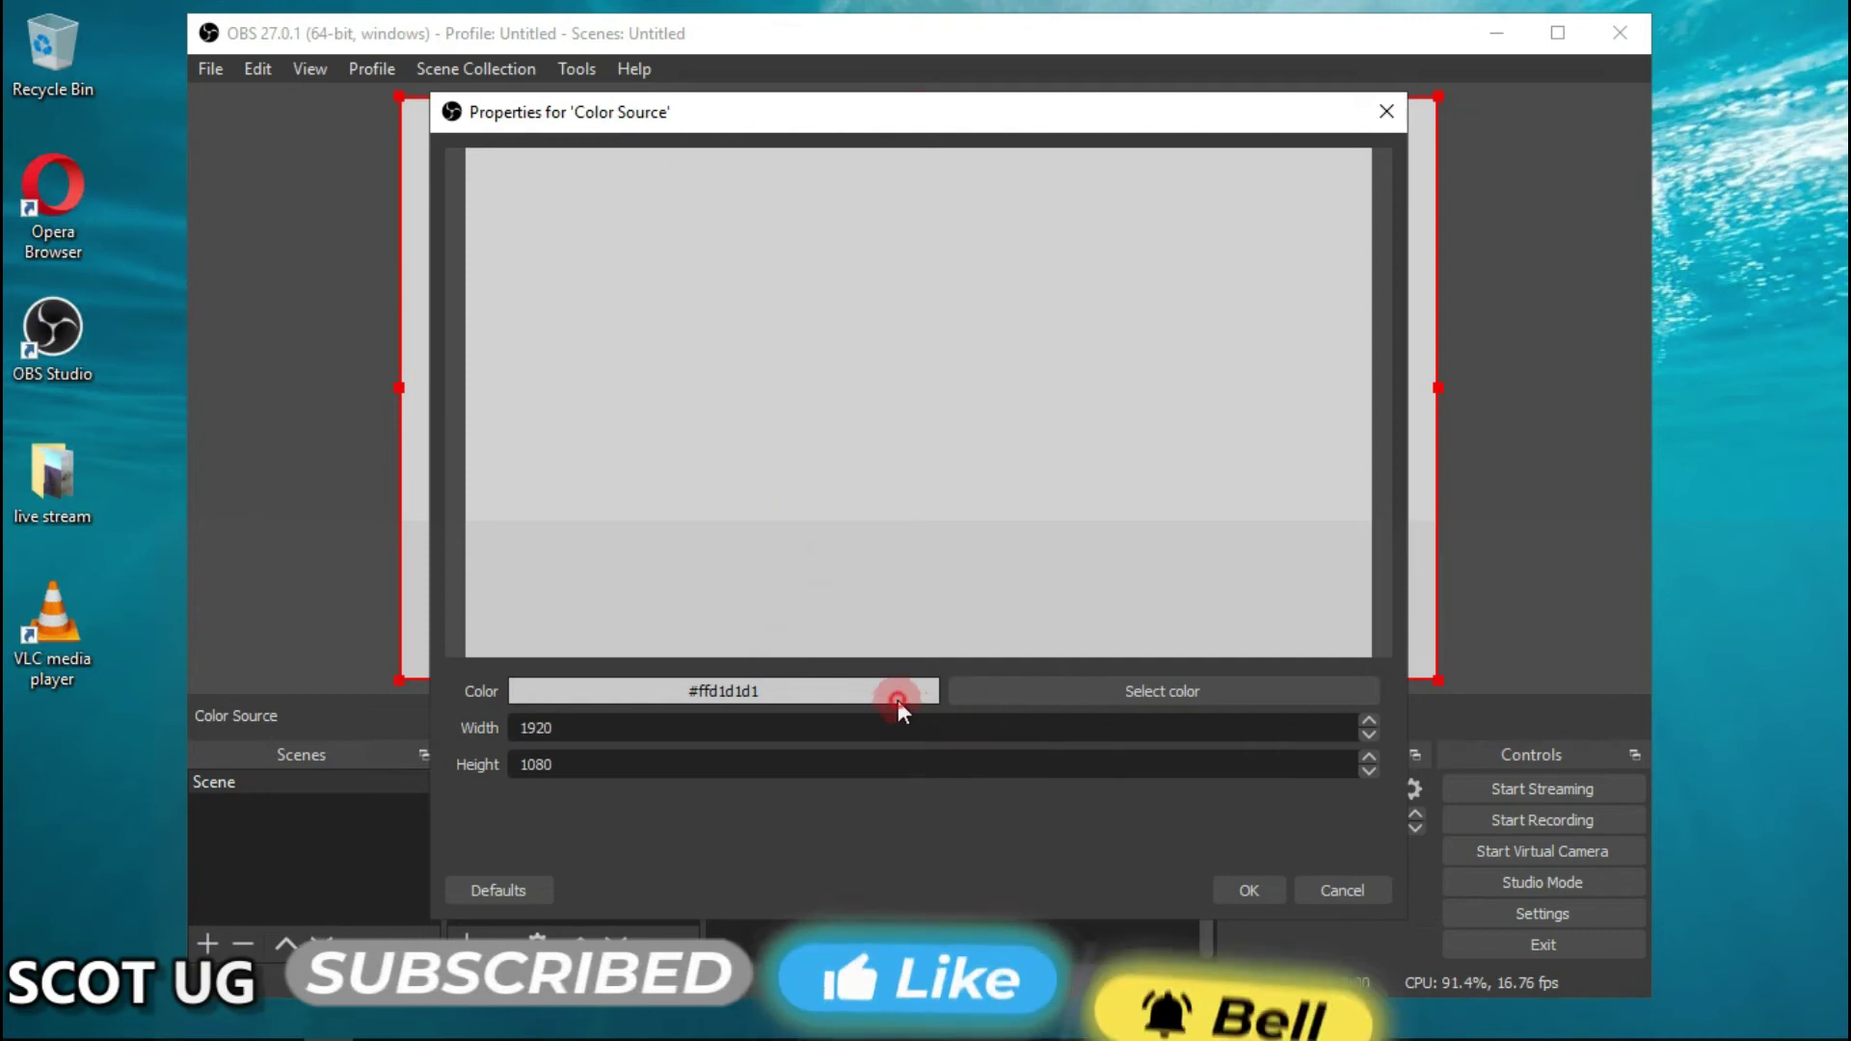
Set the color source's color to the basic bright green #00ff00
left_click(1045, 690)
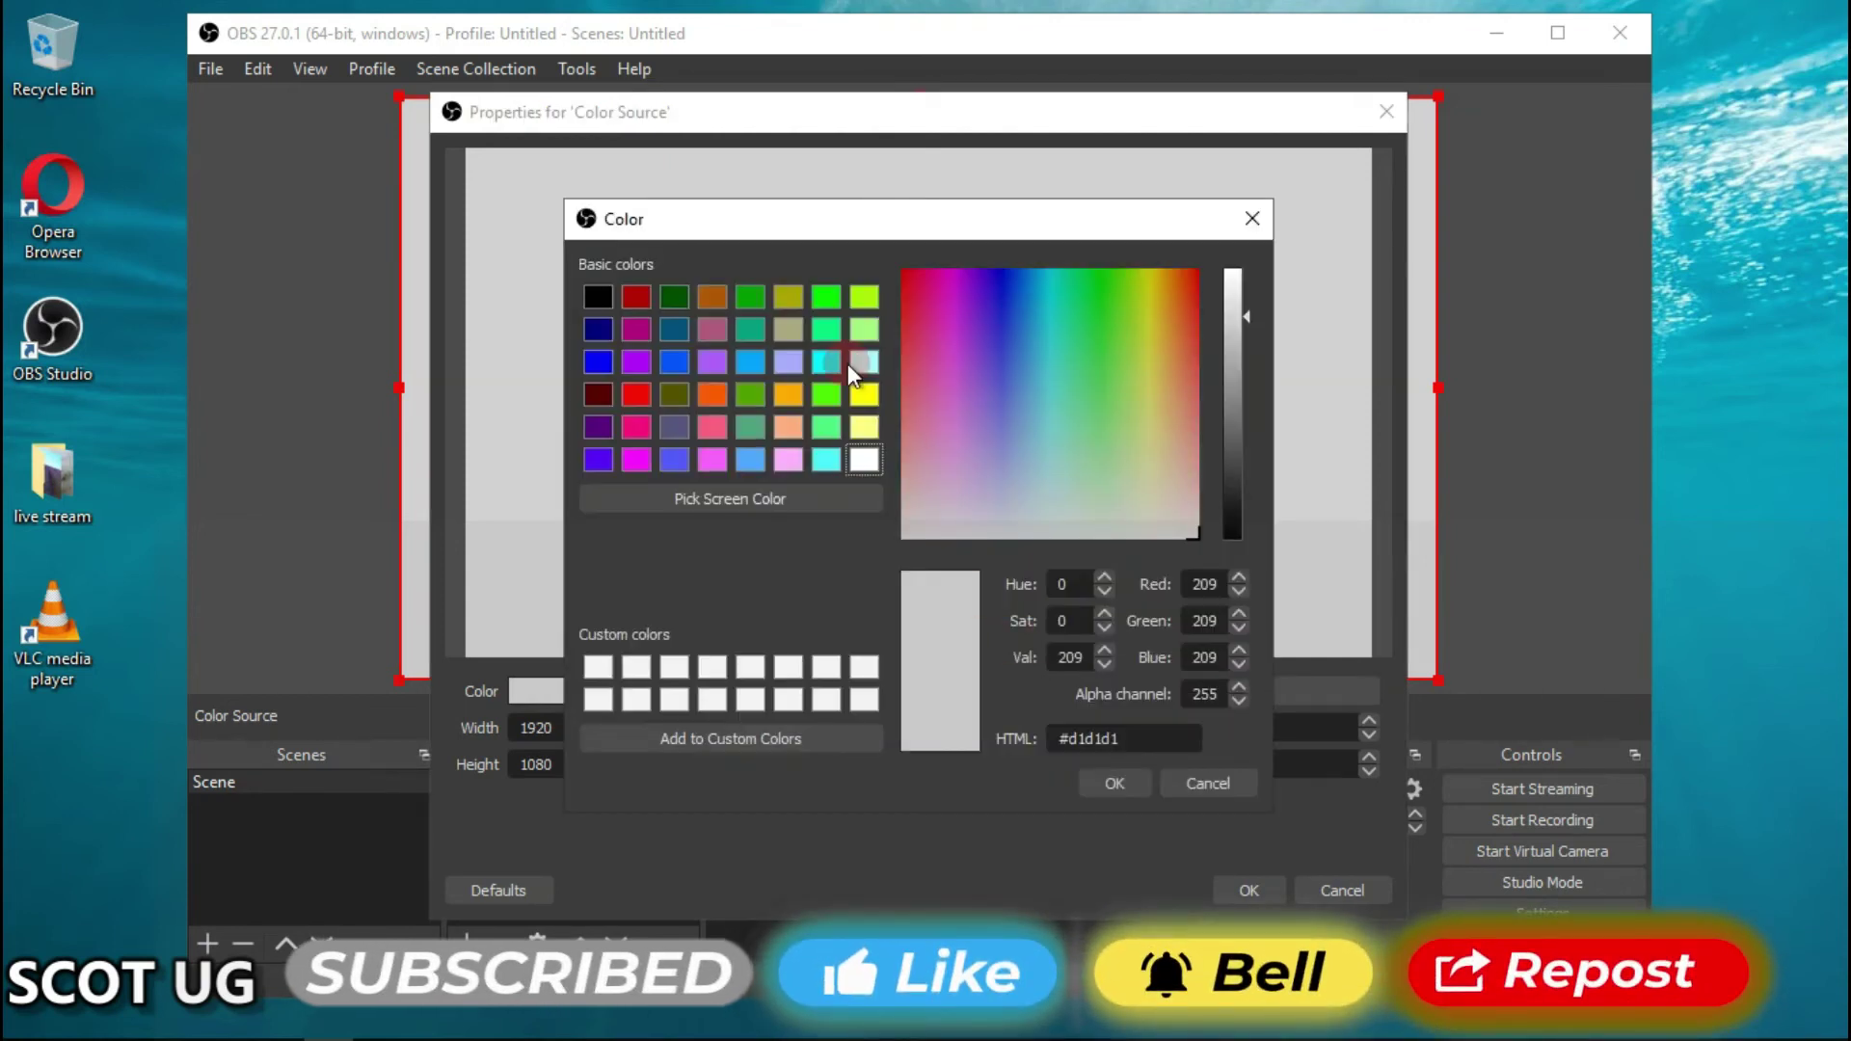
left_click(822, 297)
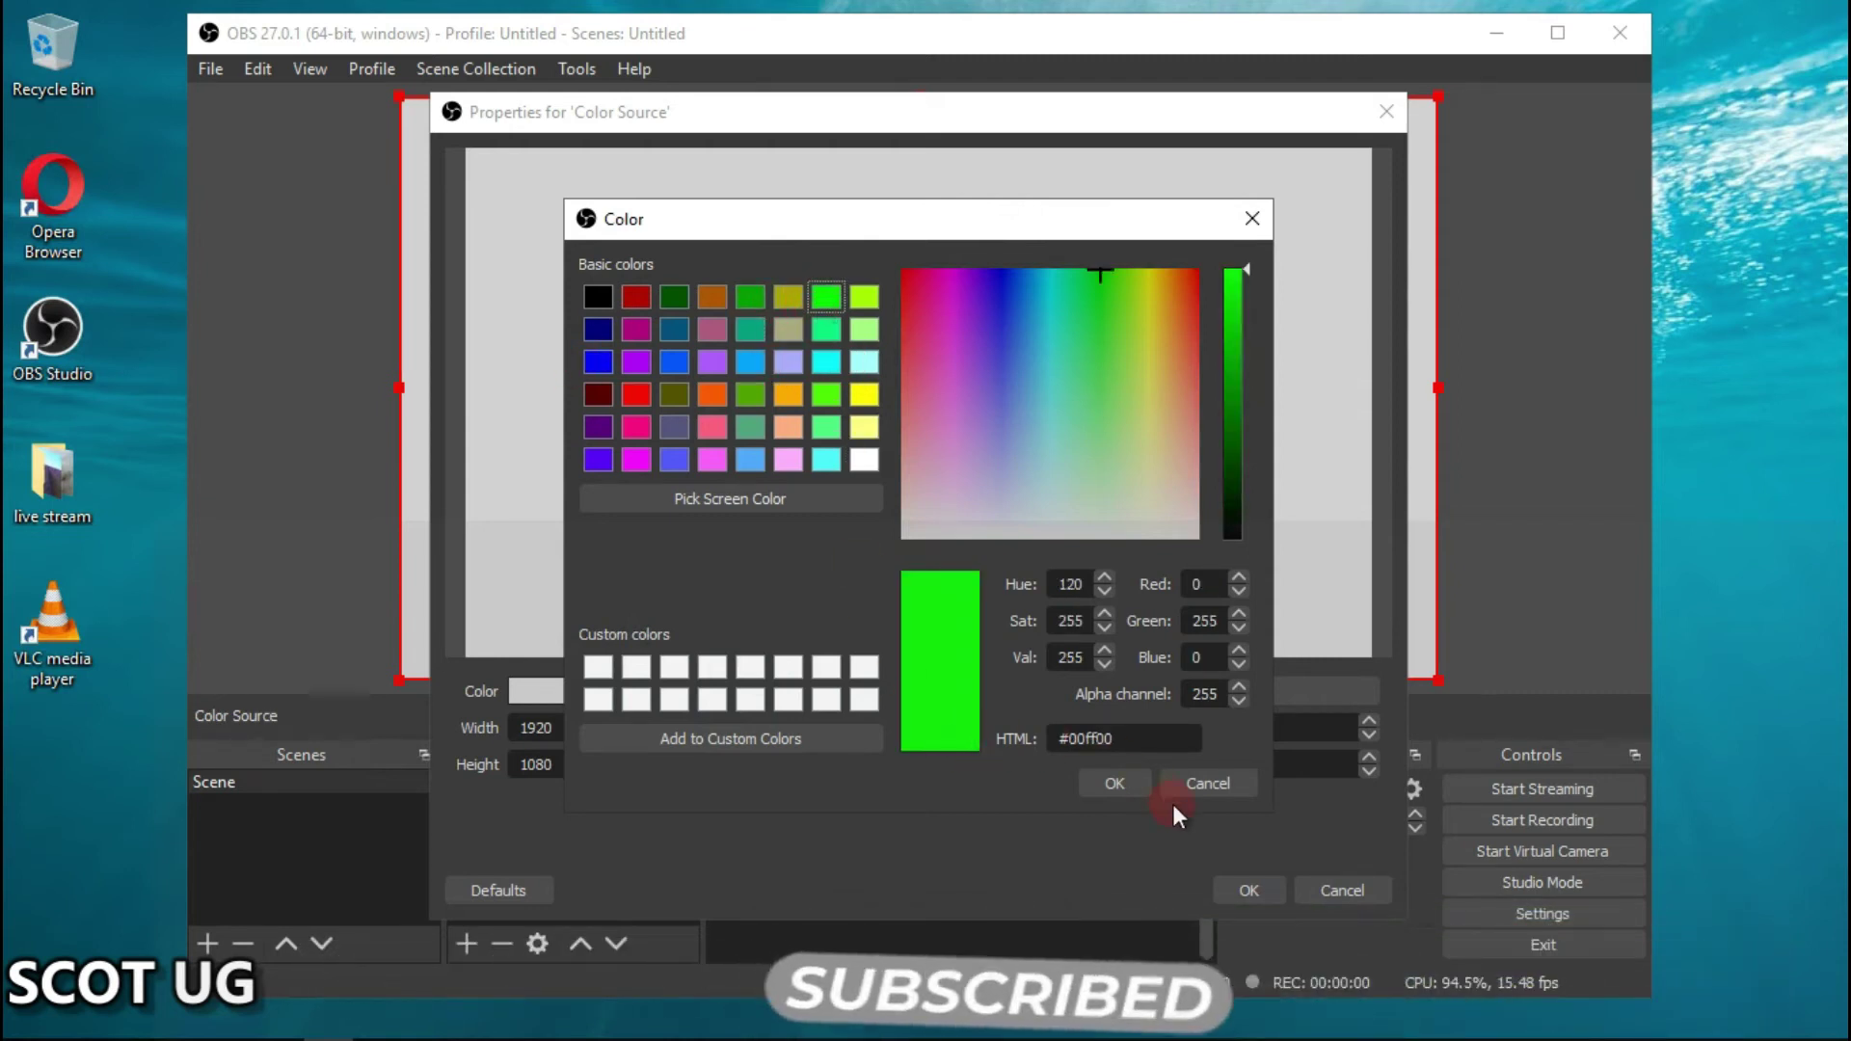
left_click(1111, 787)
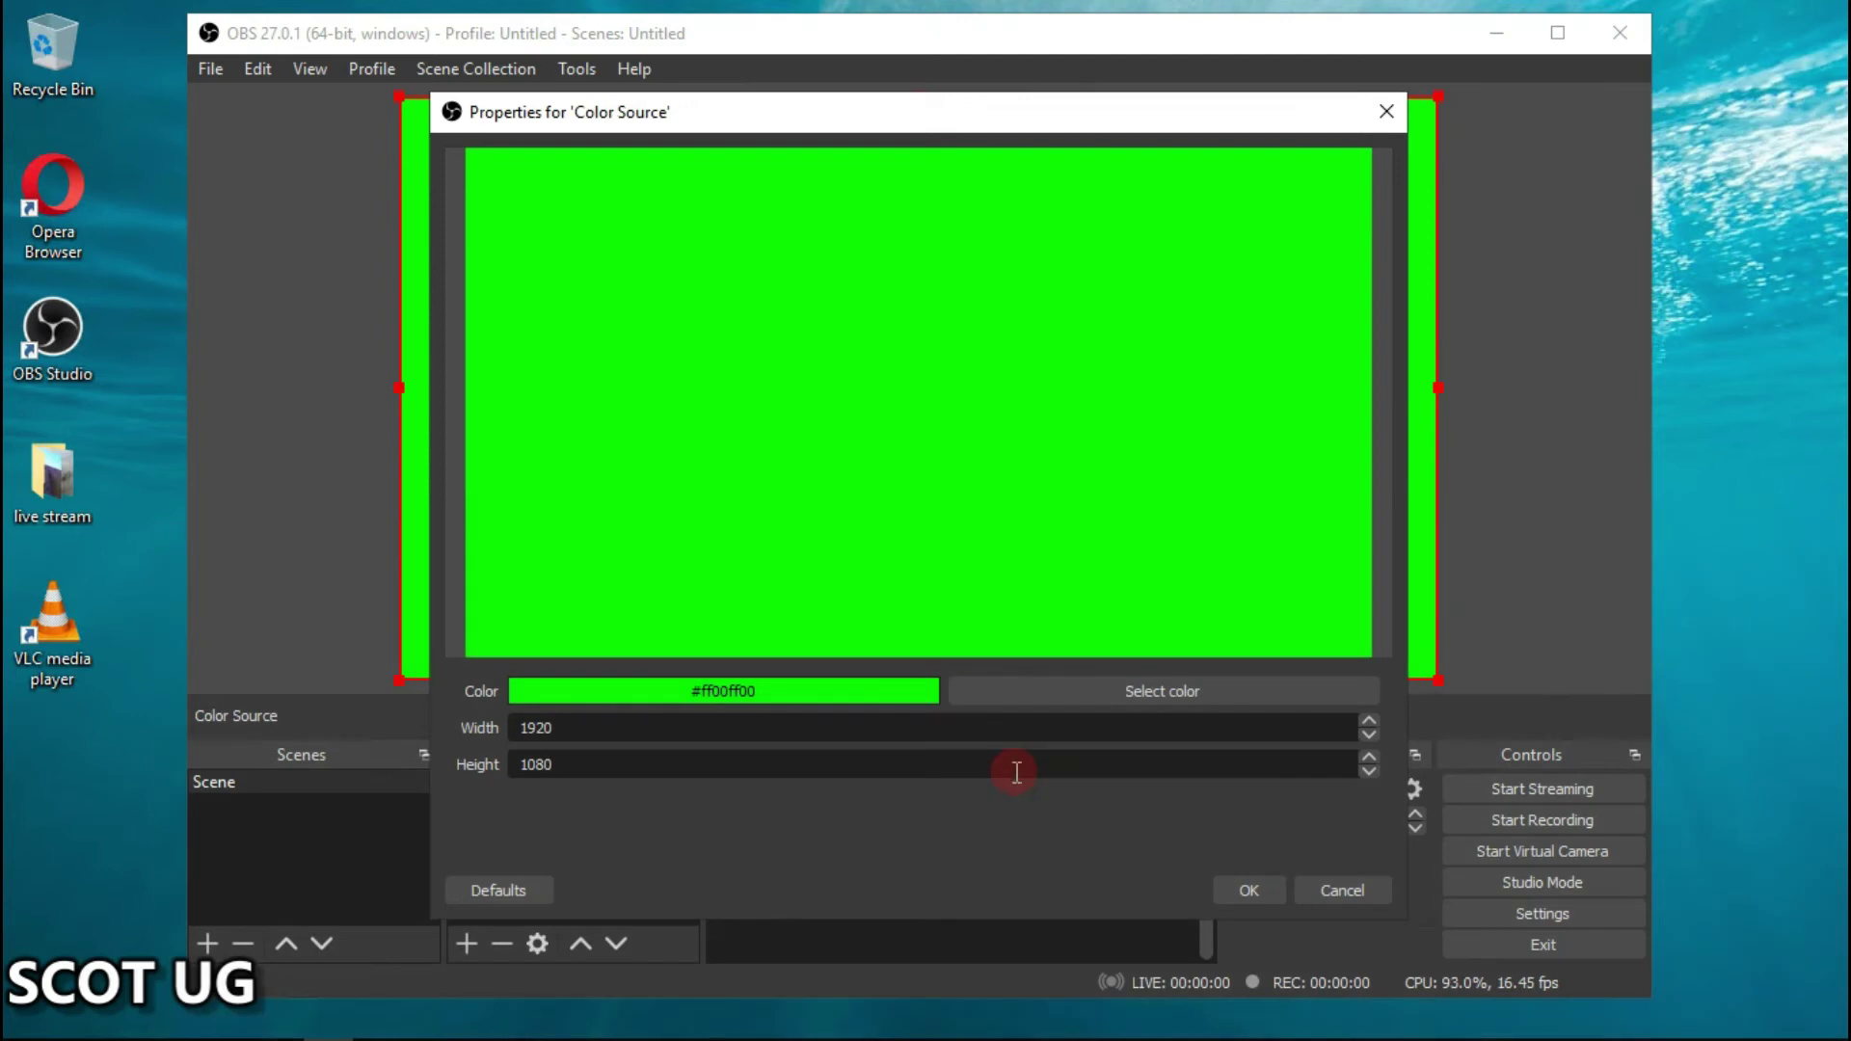
Set the color source's height to 90 and move the green bar down to the lower edge of the video
double_click(562, 772)
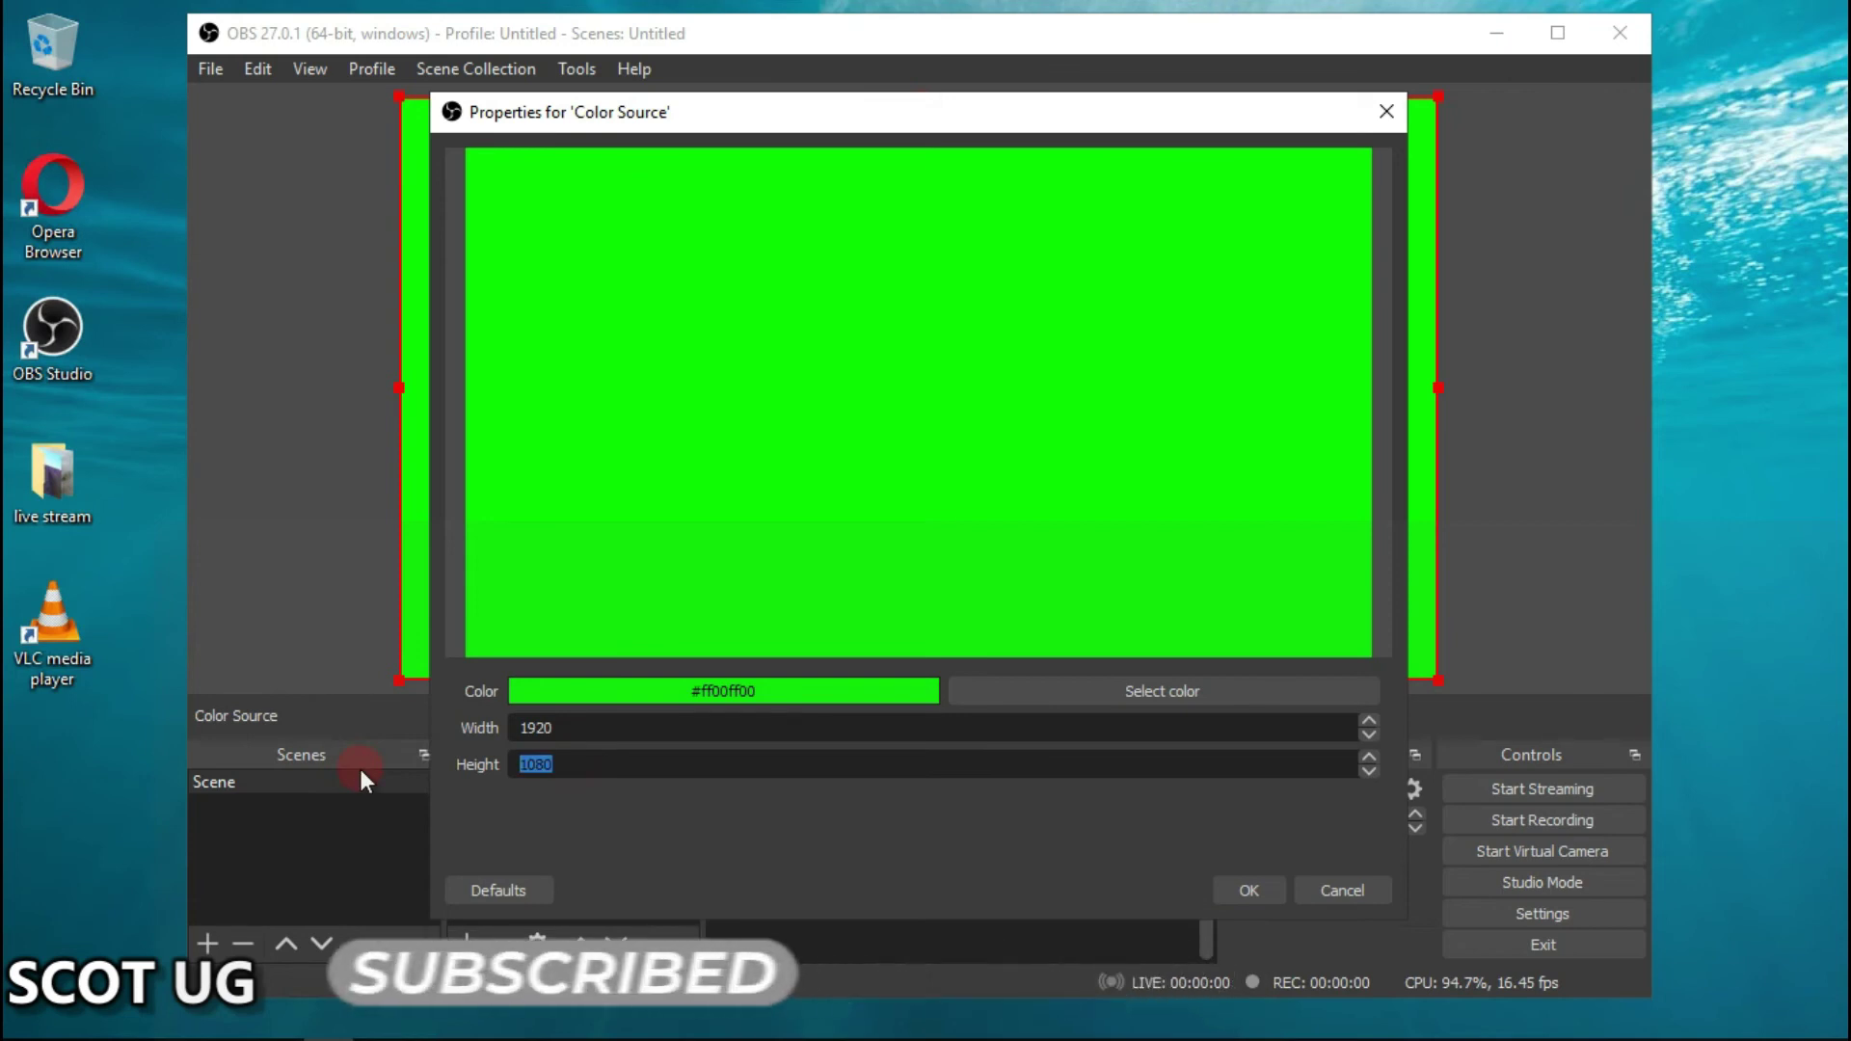
type("100")
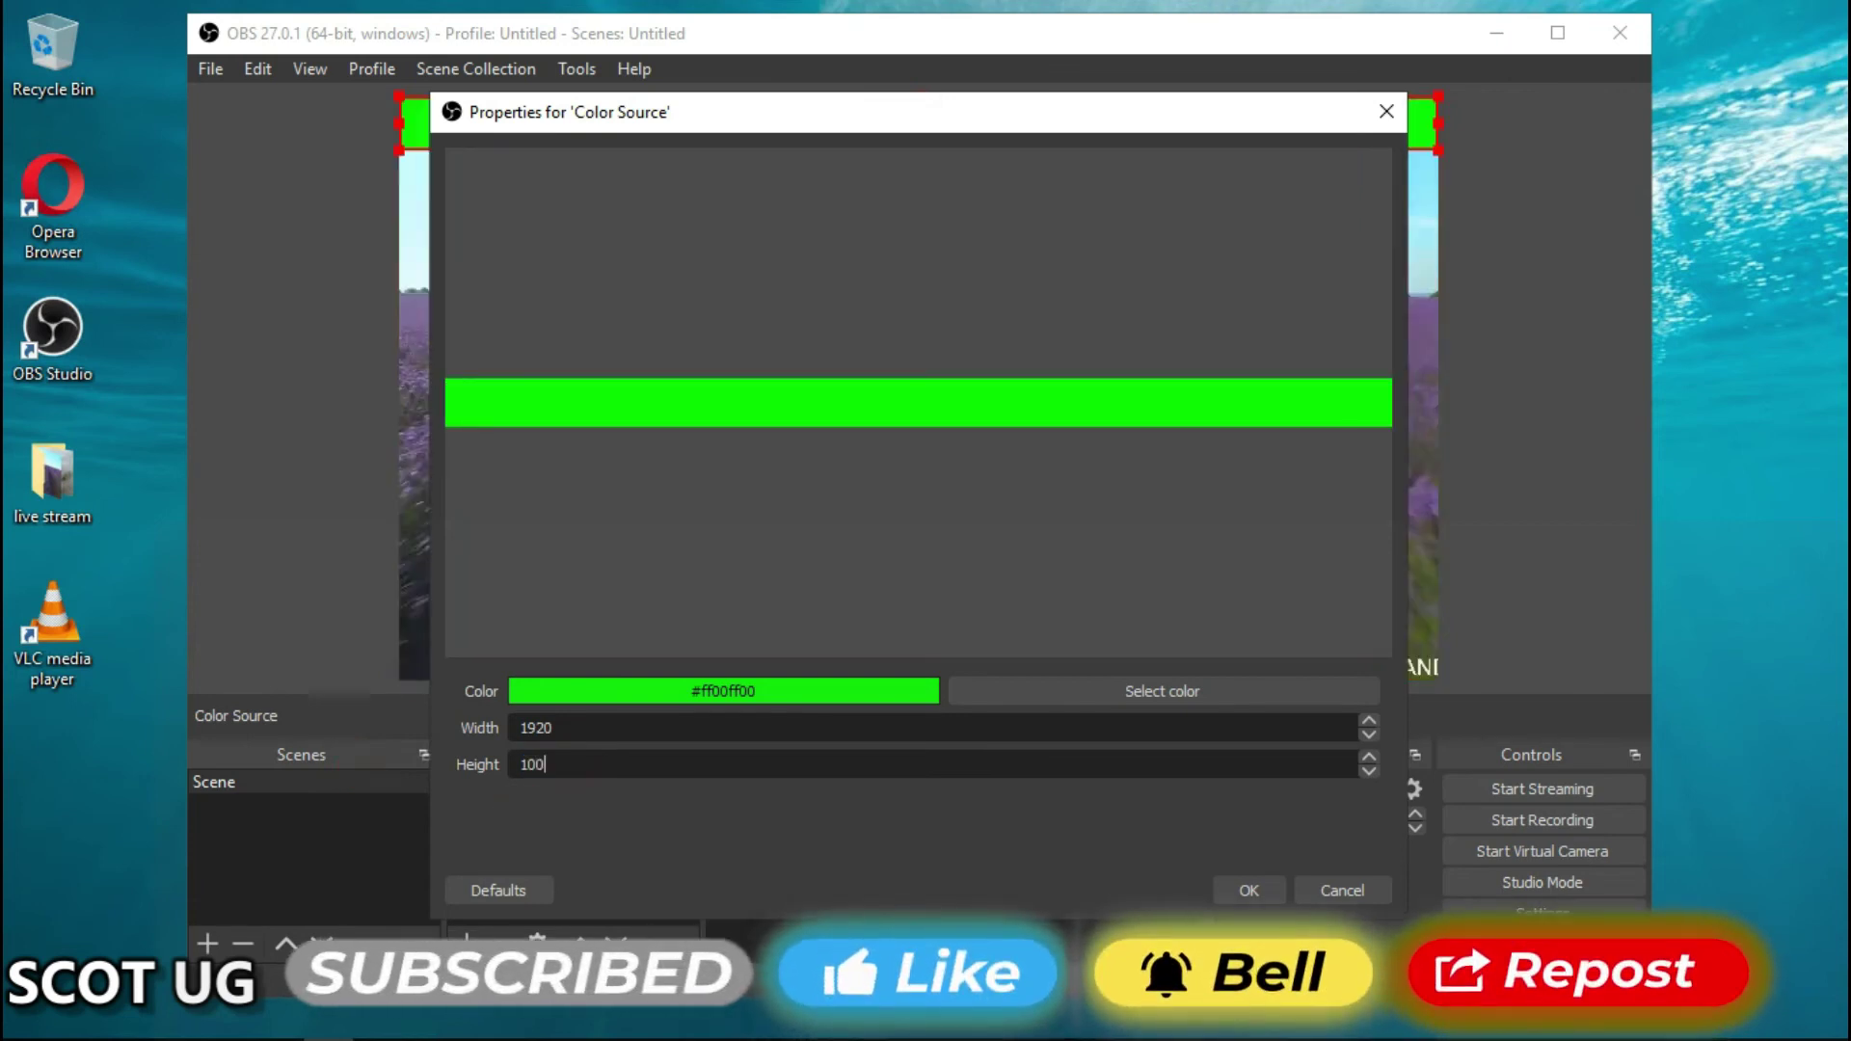
key("BackSpace")
key("BackSpace")
key("BackSpace")
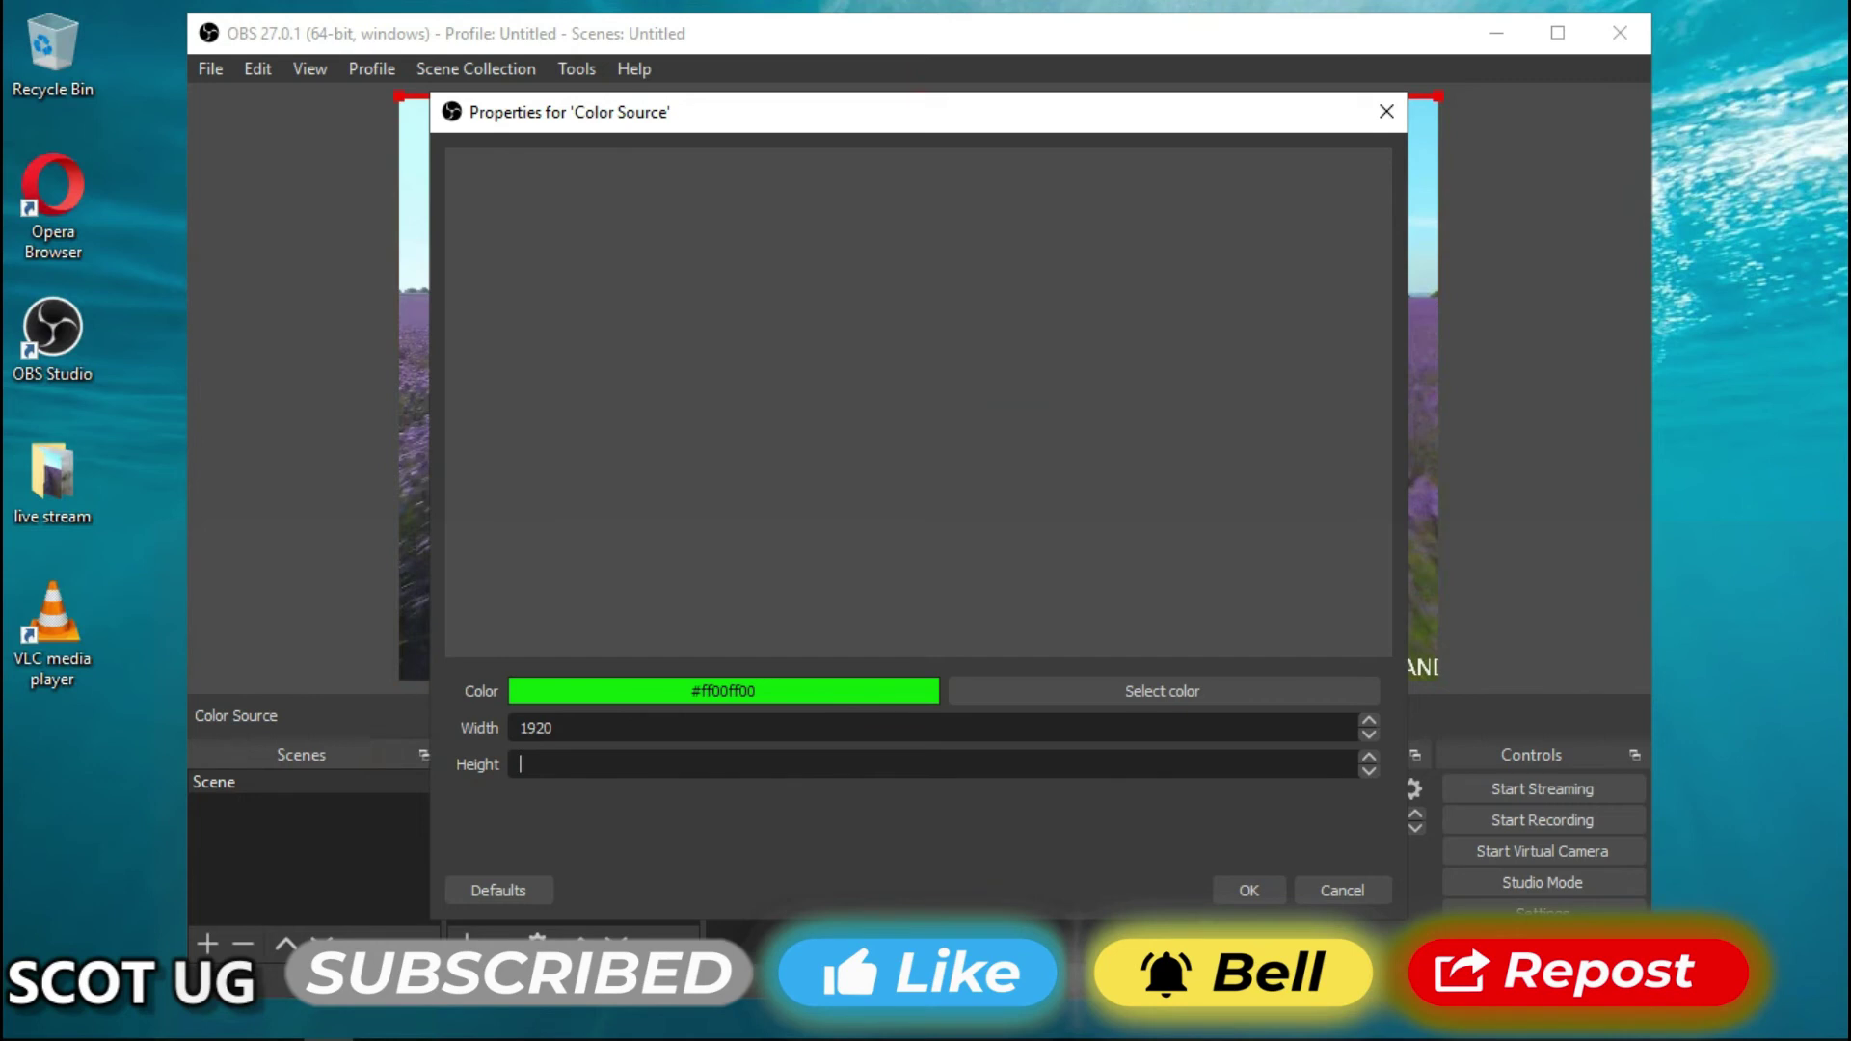
type("90")
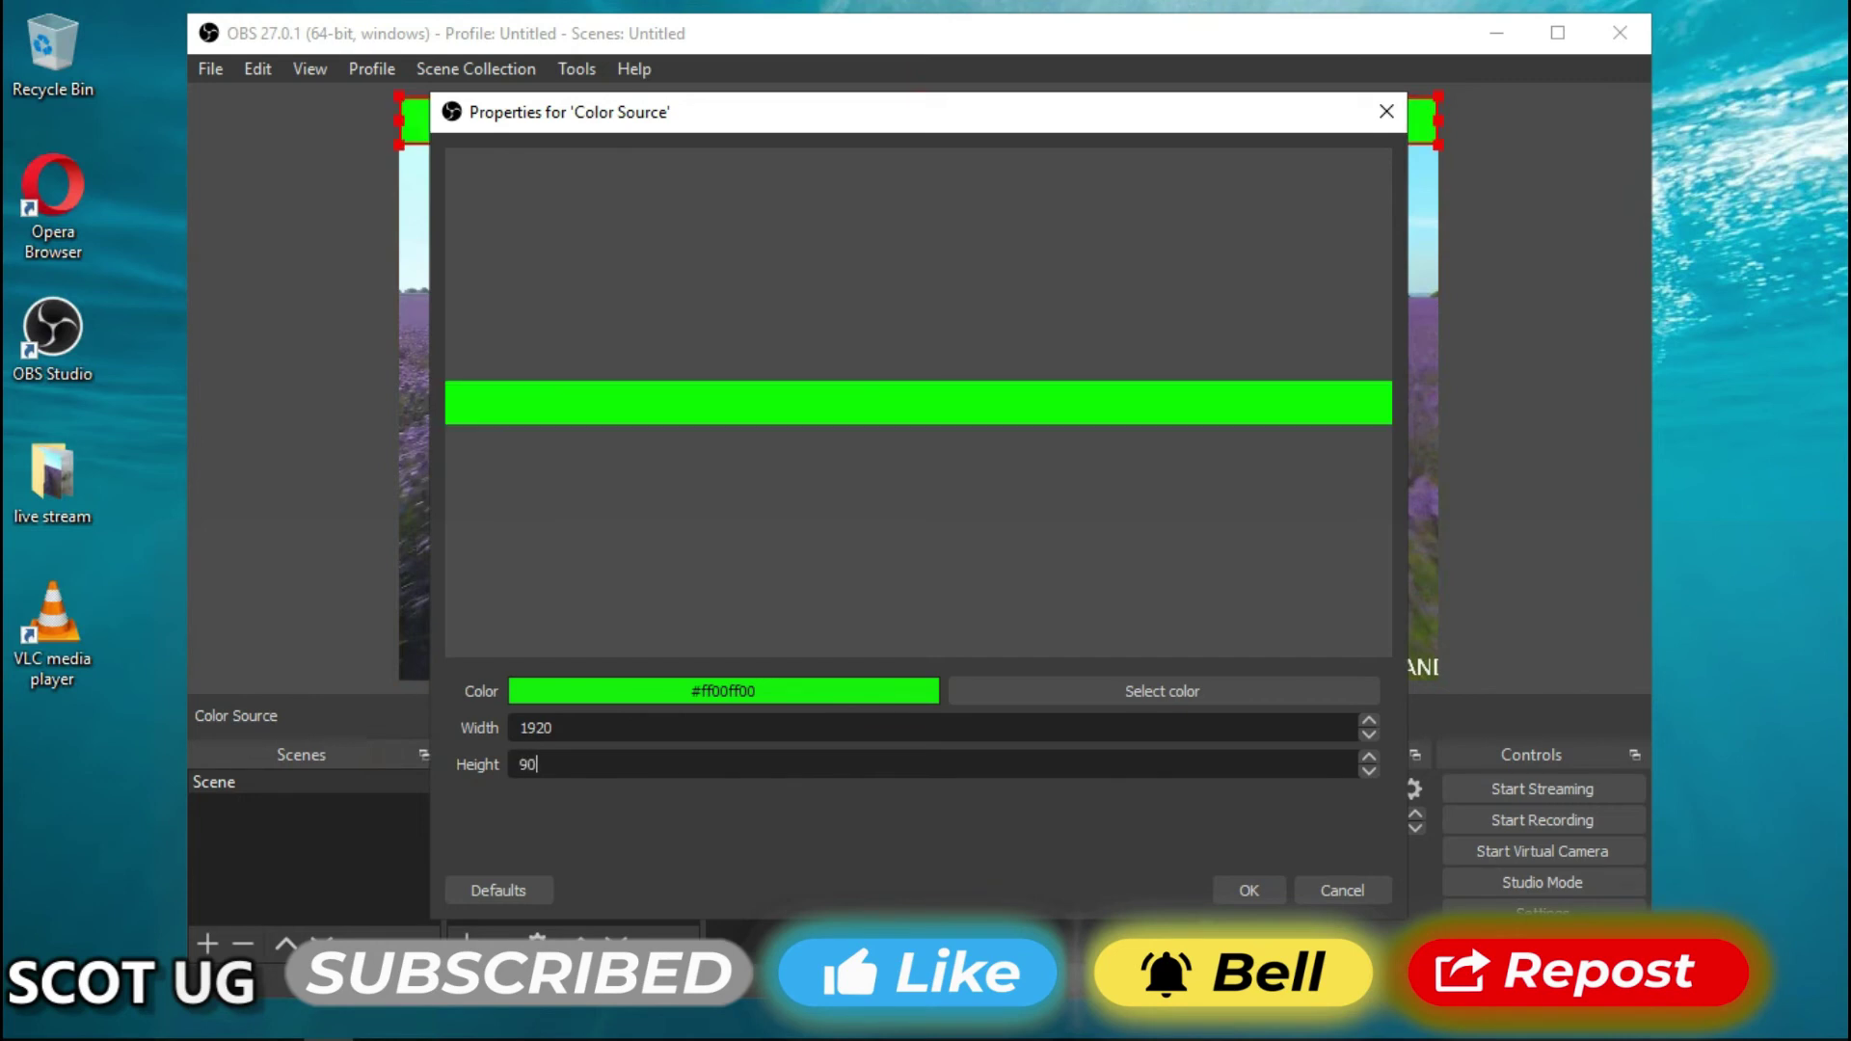
left_click(1253, 889)
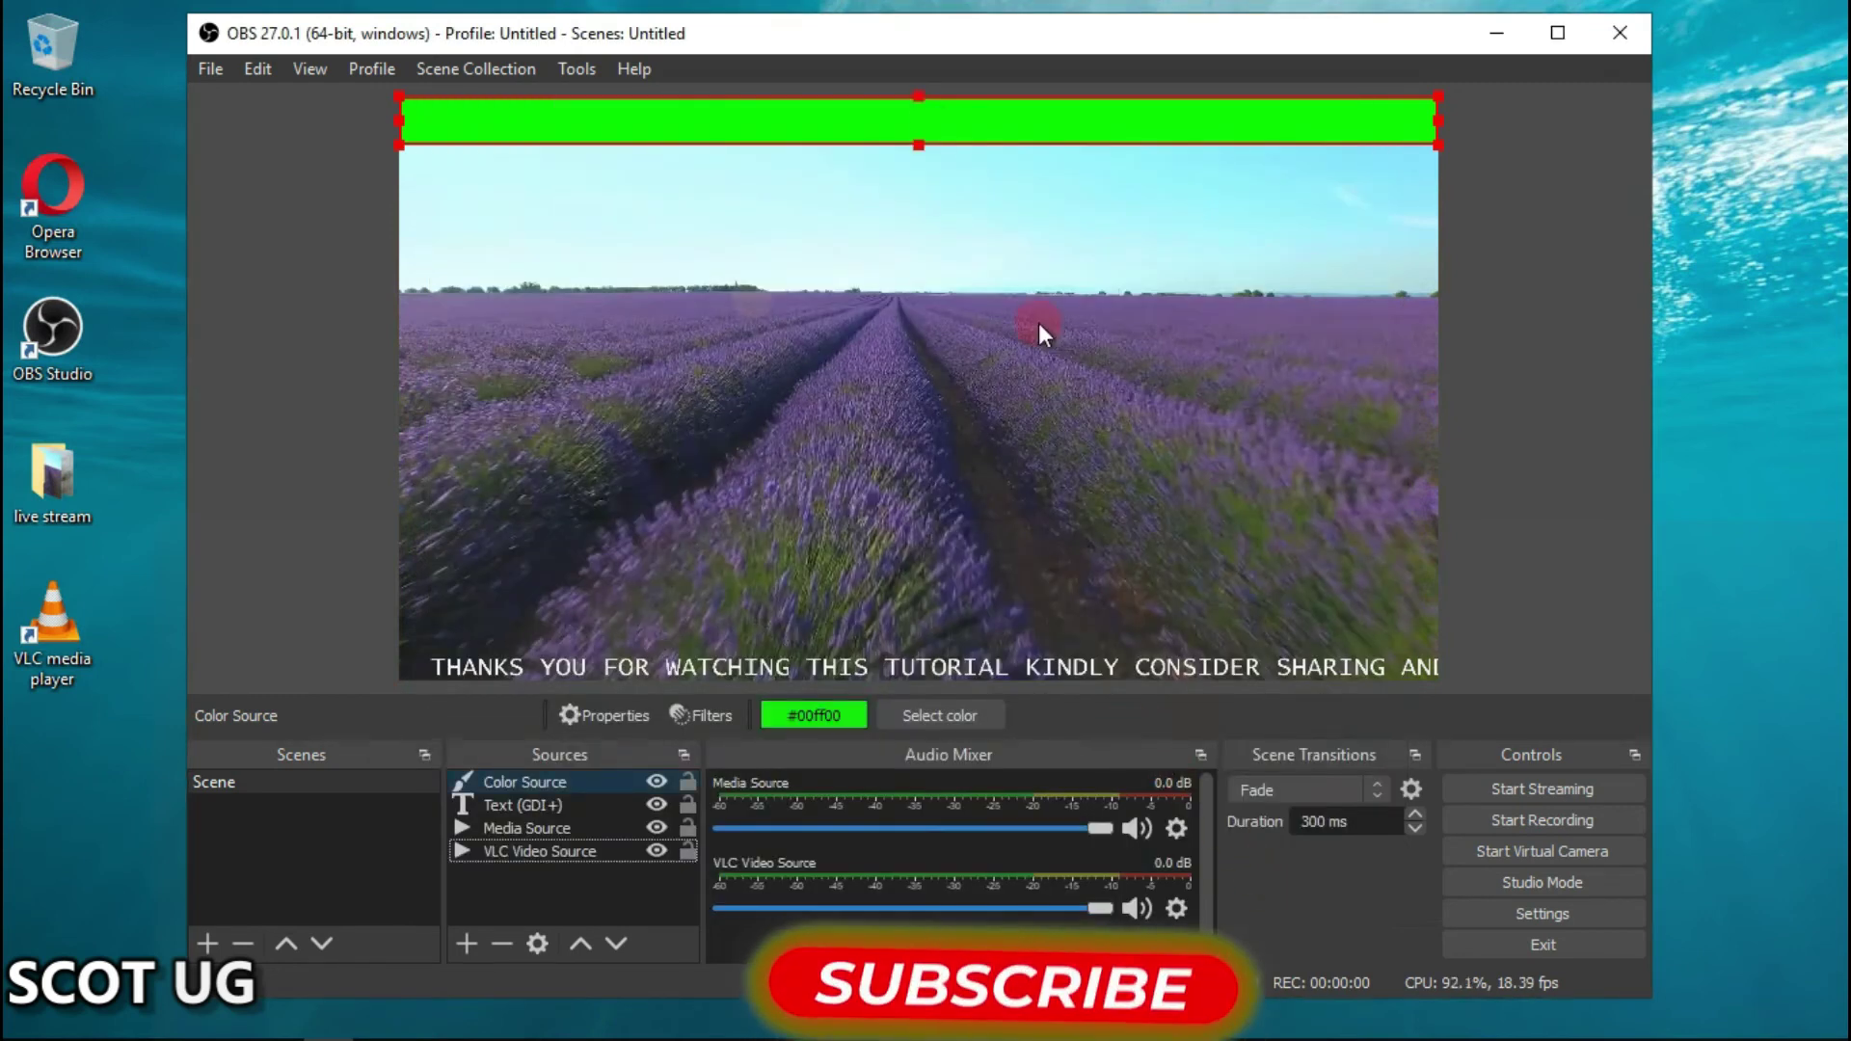
left_click(933, 104)
left_click_drag(968, 220, 944, 655)
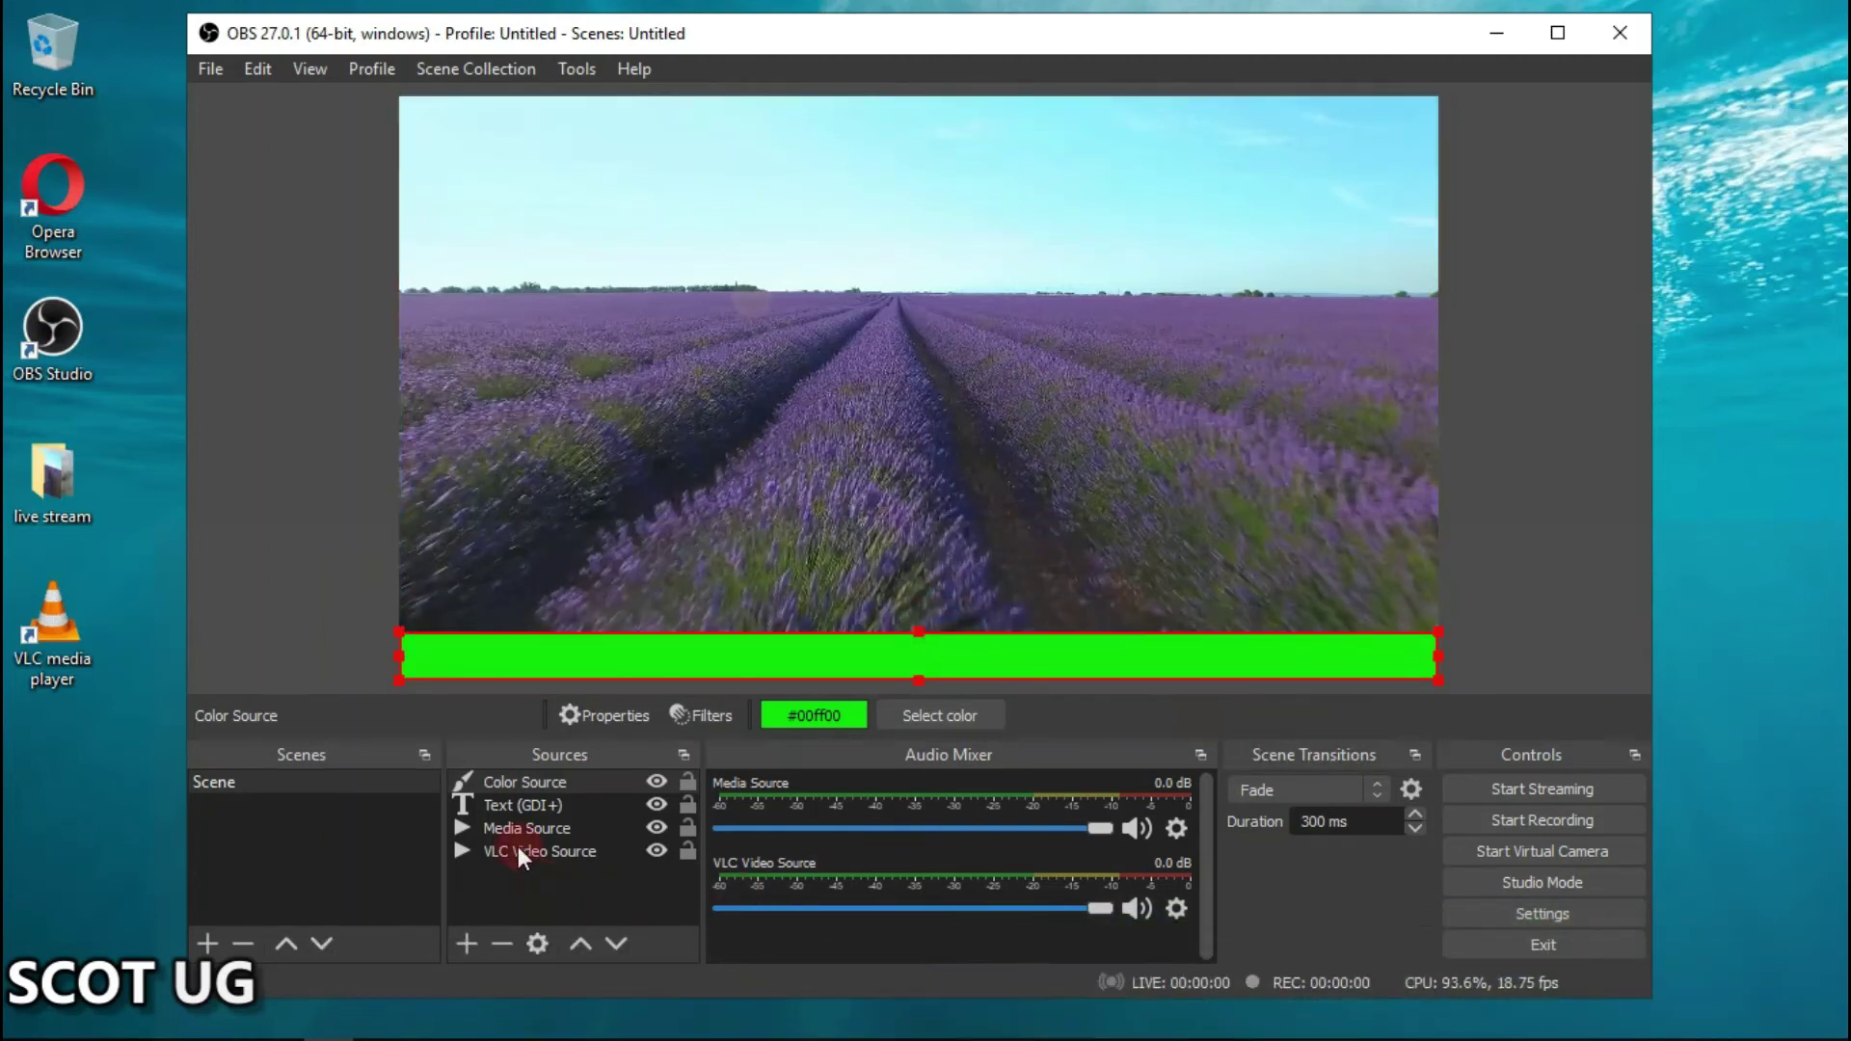
Place the text source above the color source in the source order and enlarge the text to nearly the green bar's height
left_click(507, 802)
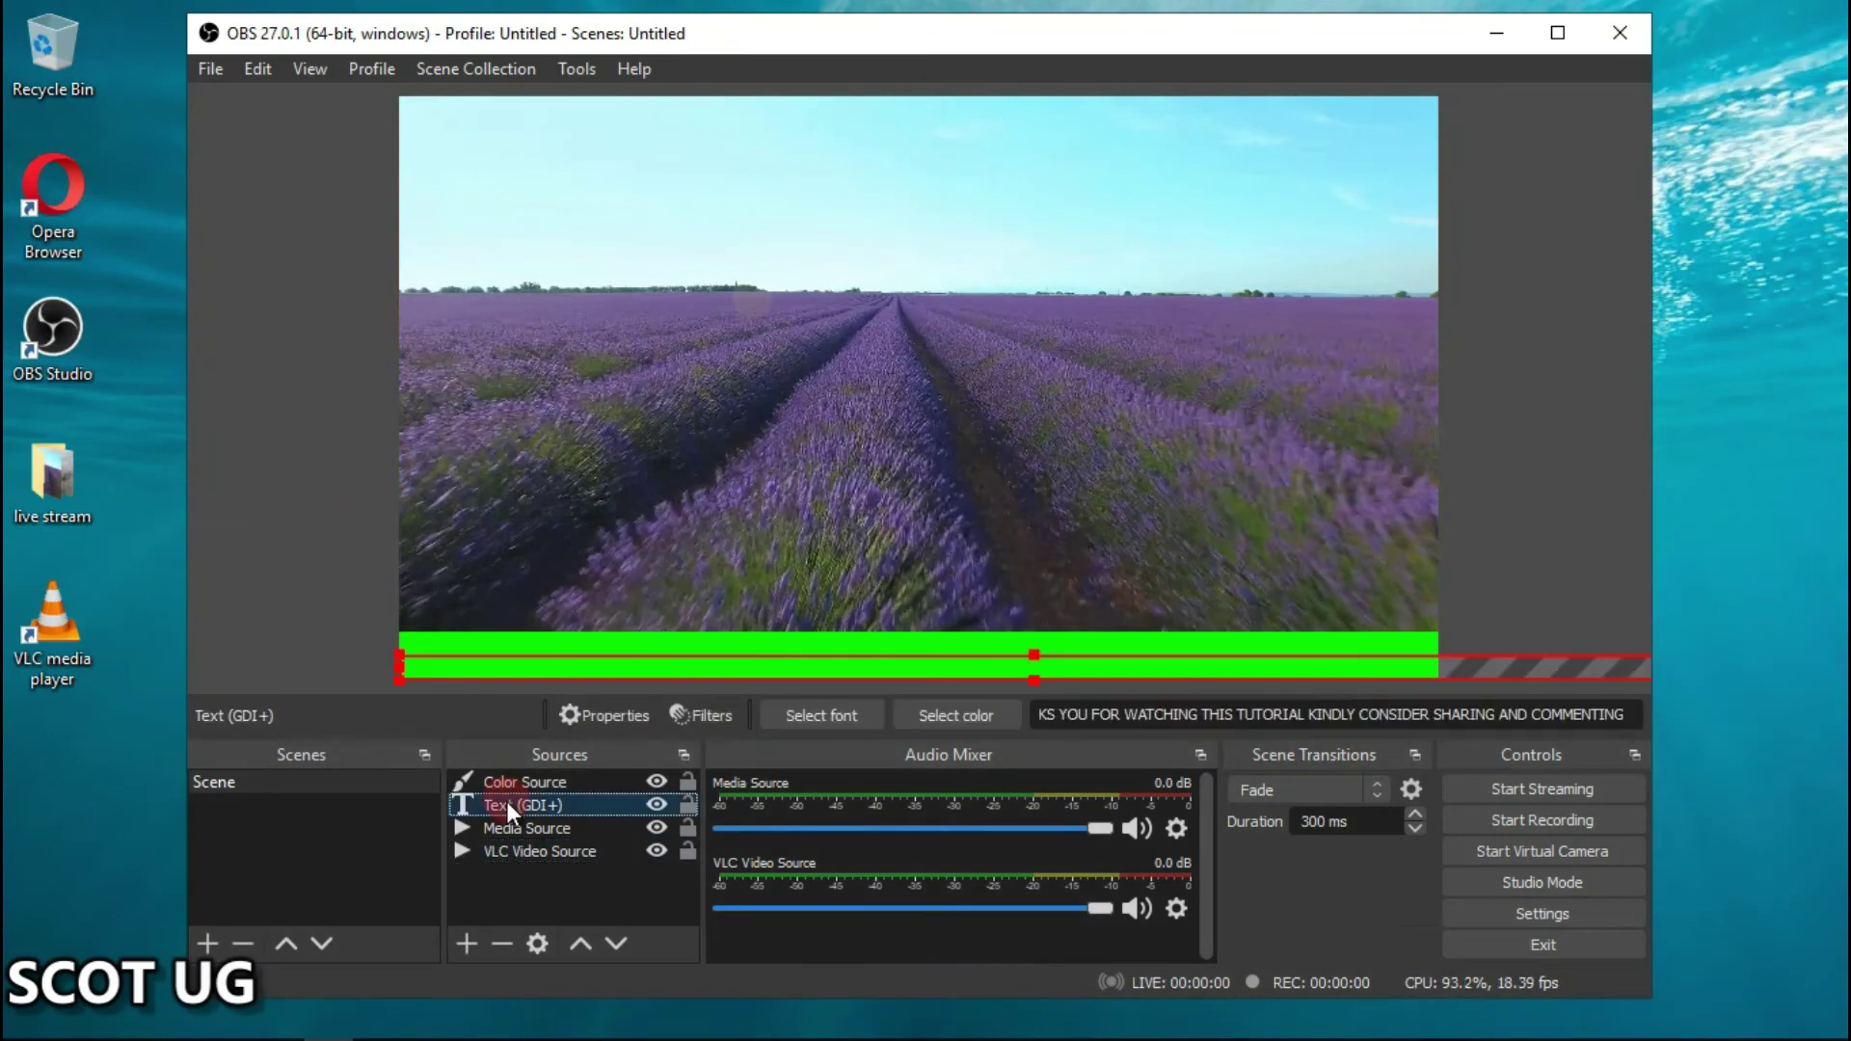
left_click_drag(521, 796, 521, 774)
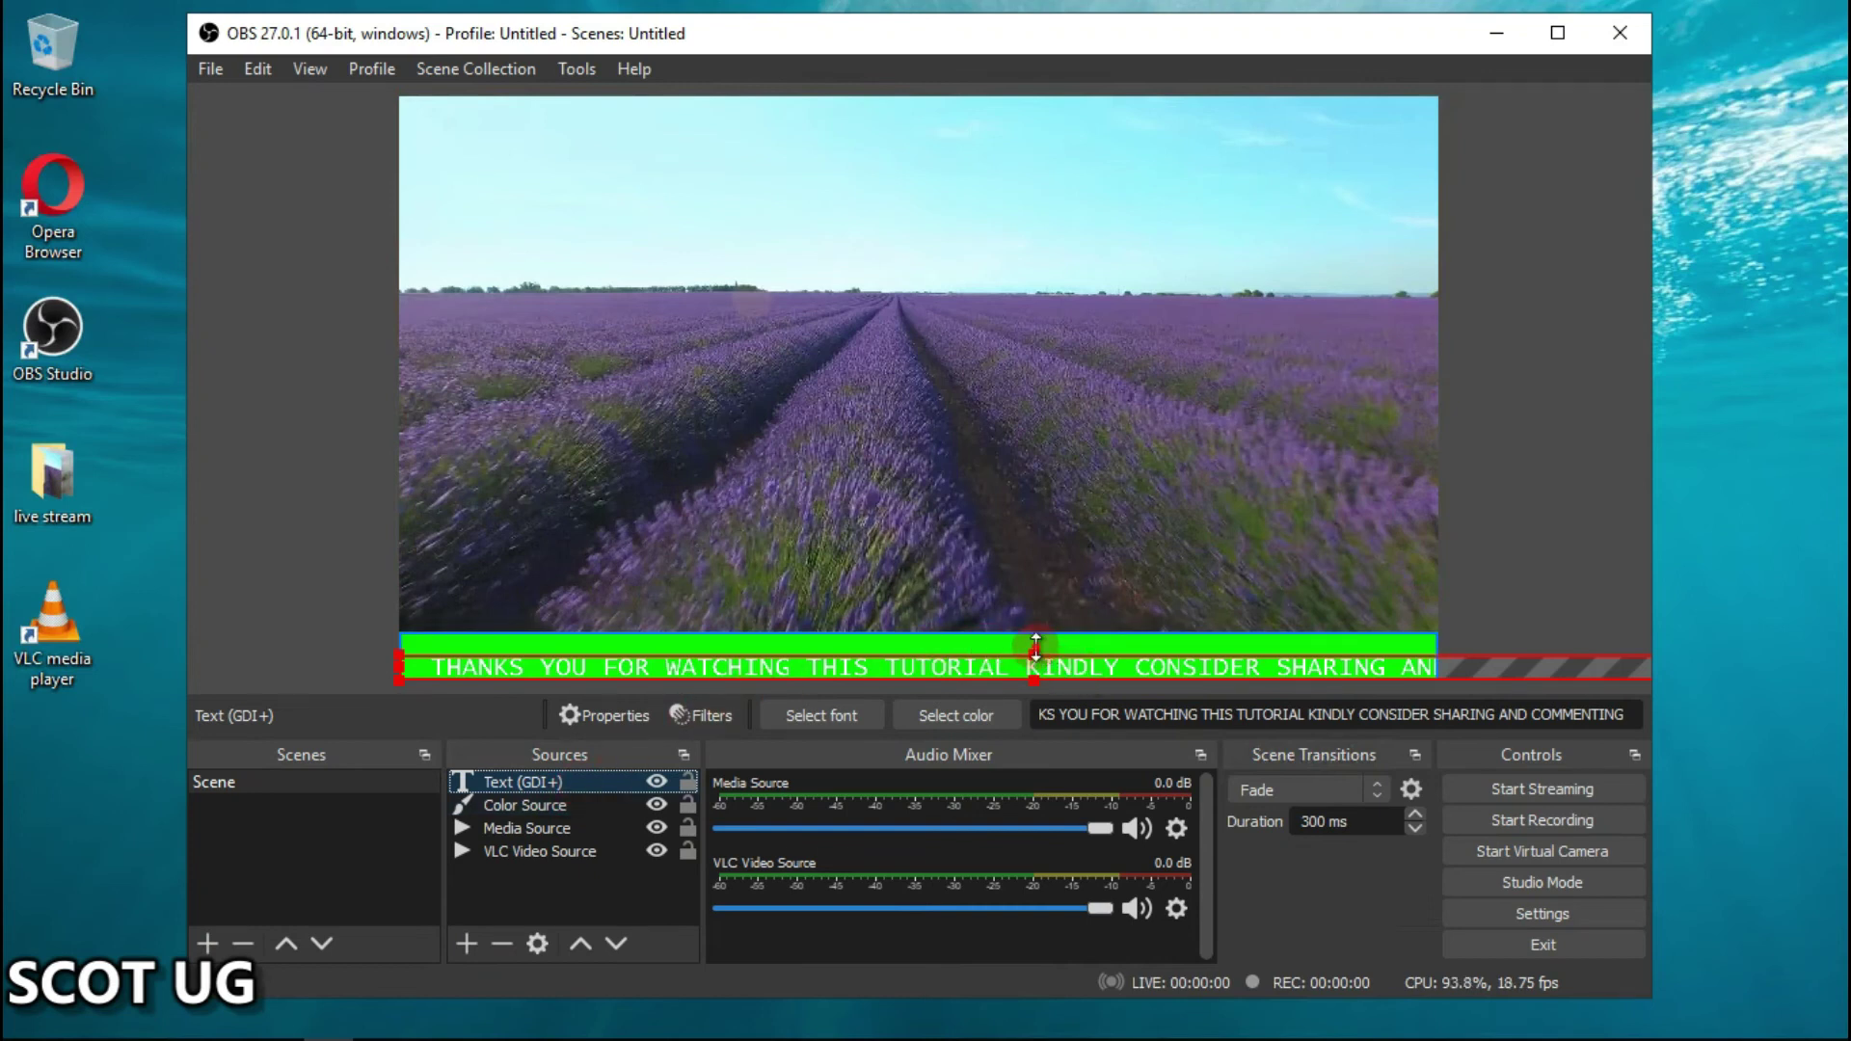
left_click_drag(1035, 655, 1040, 641)
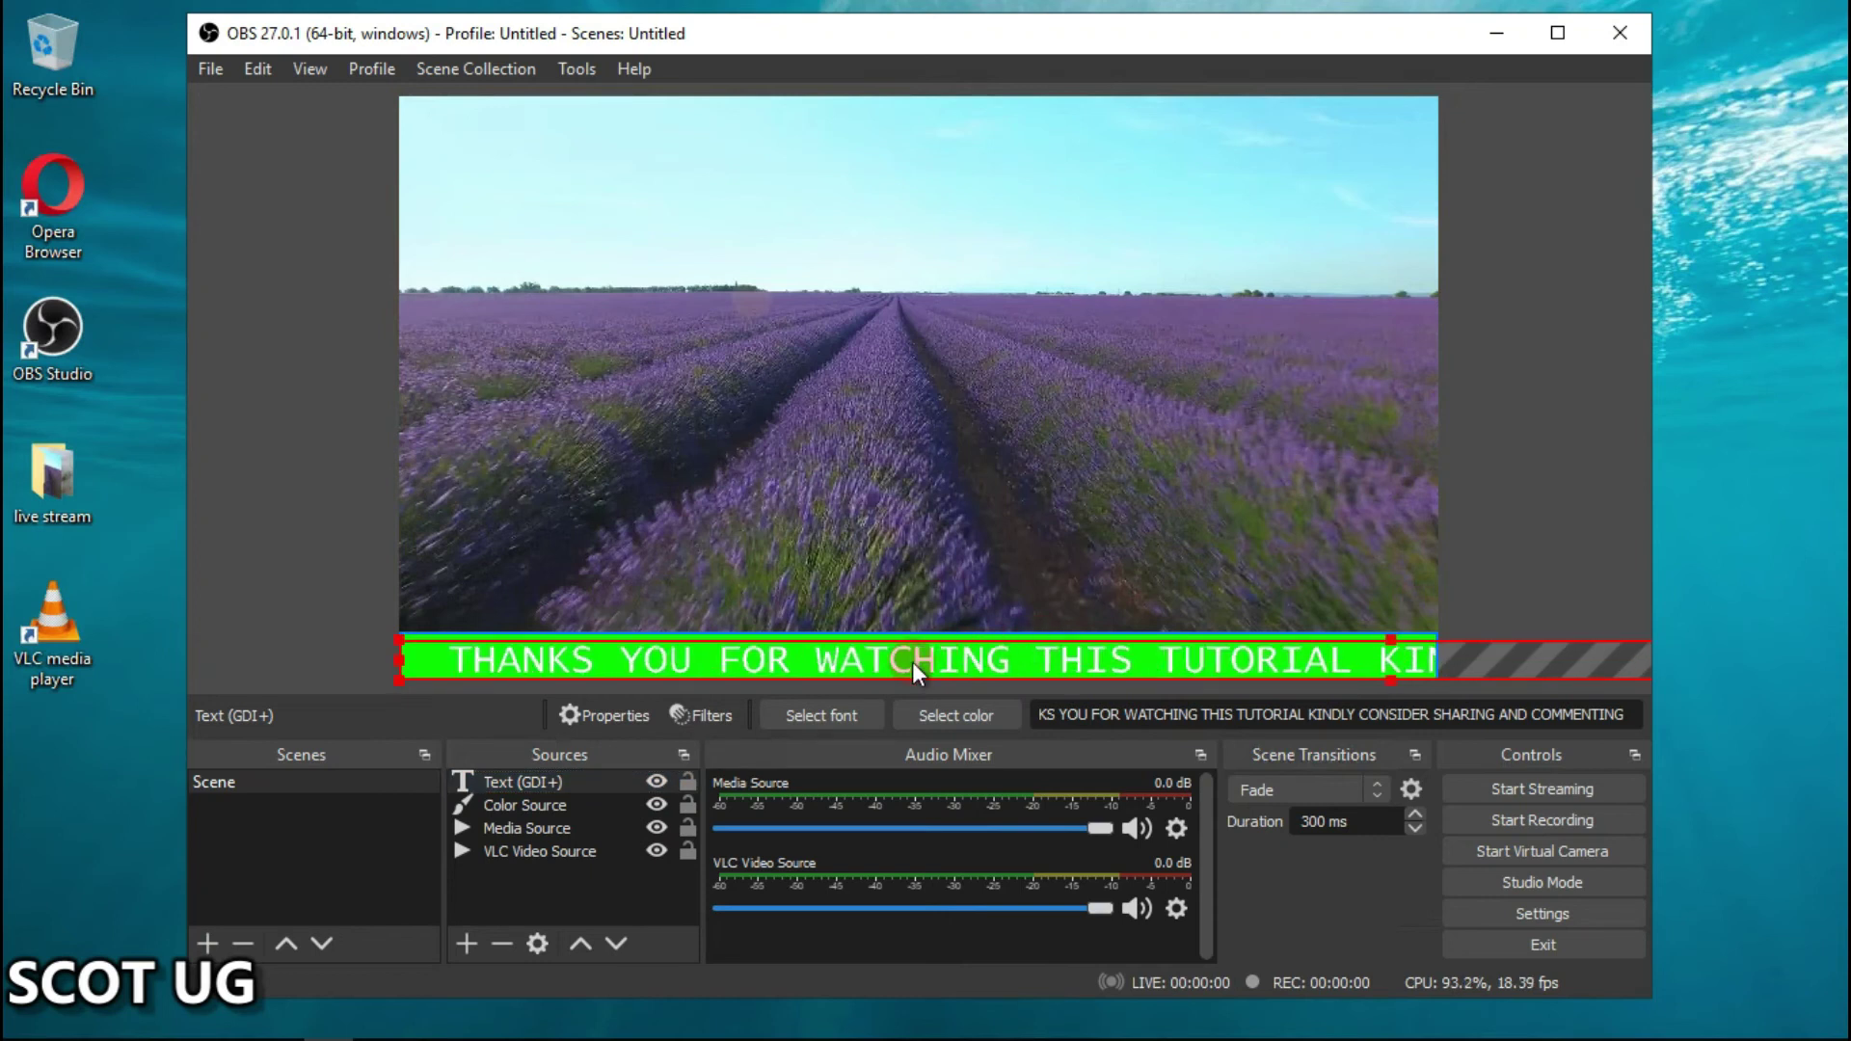
left_click(318, 564)
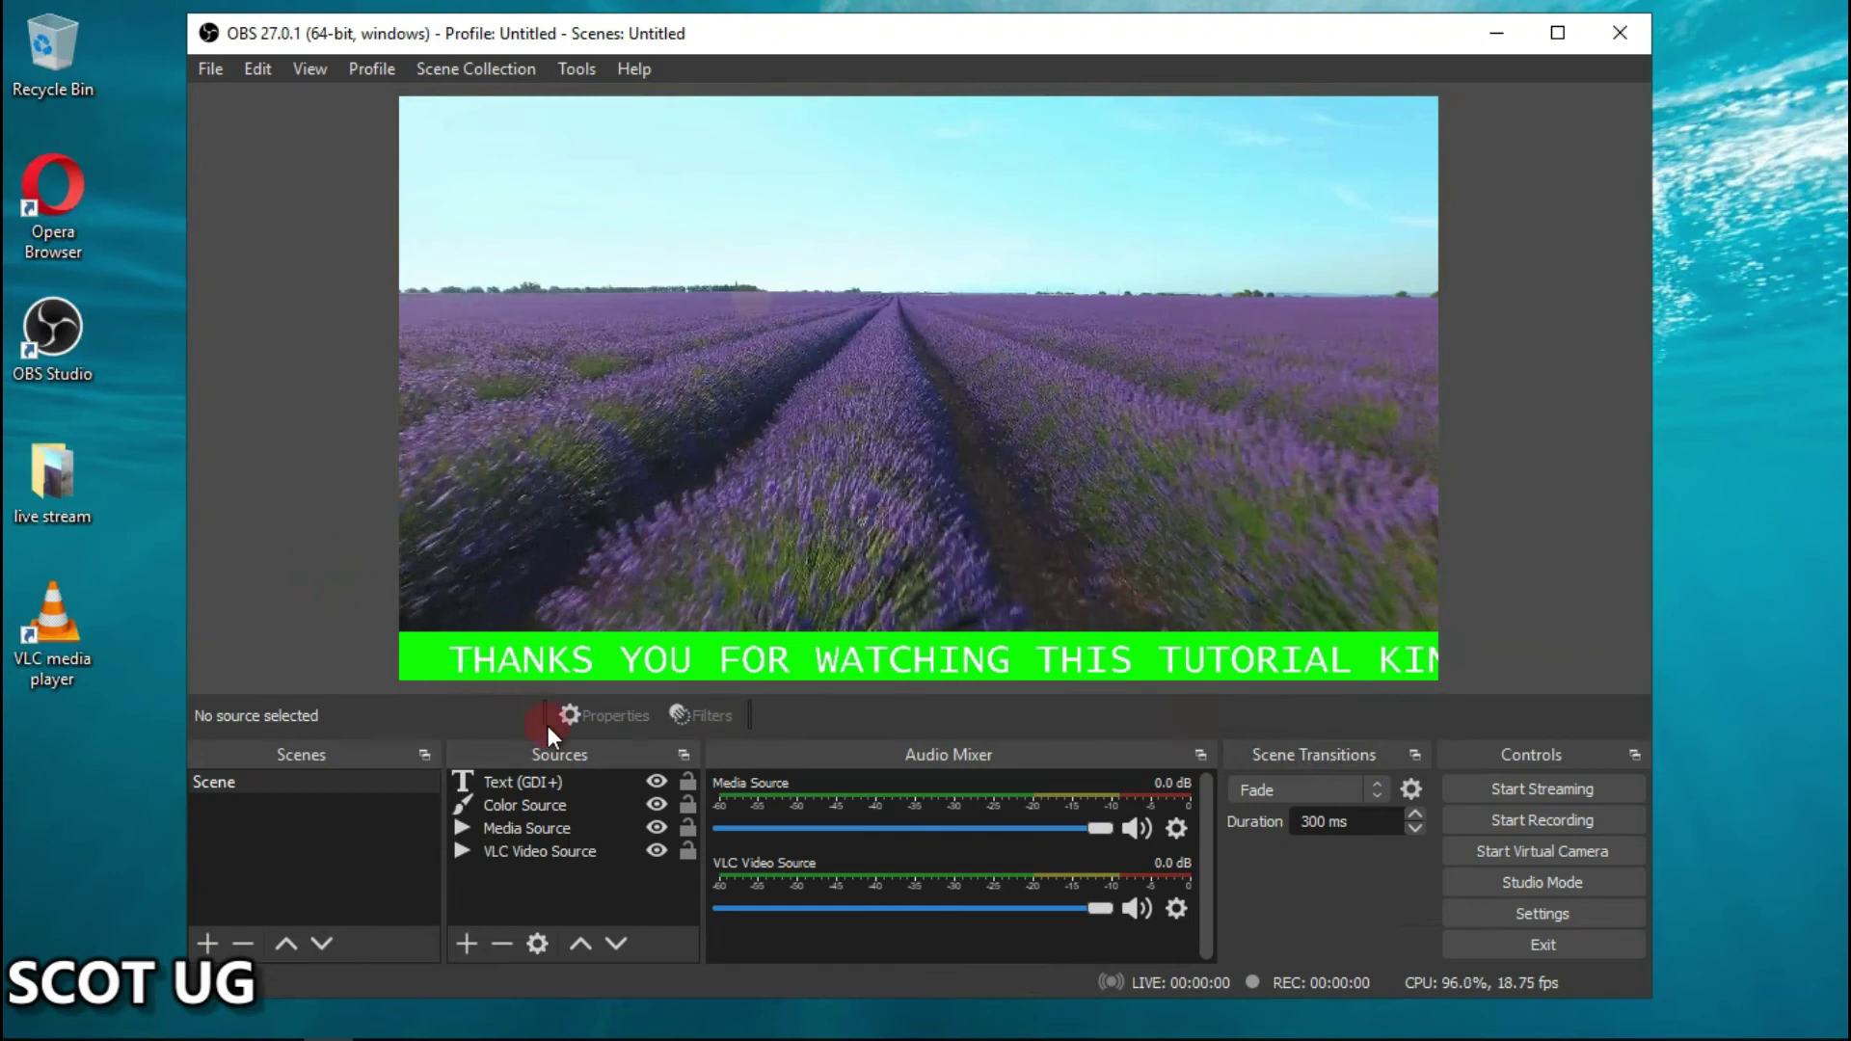
Add a Scroll effect filter with its default name to the text source
left_click(559, 778)
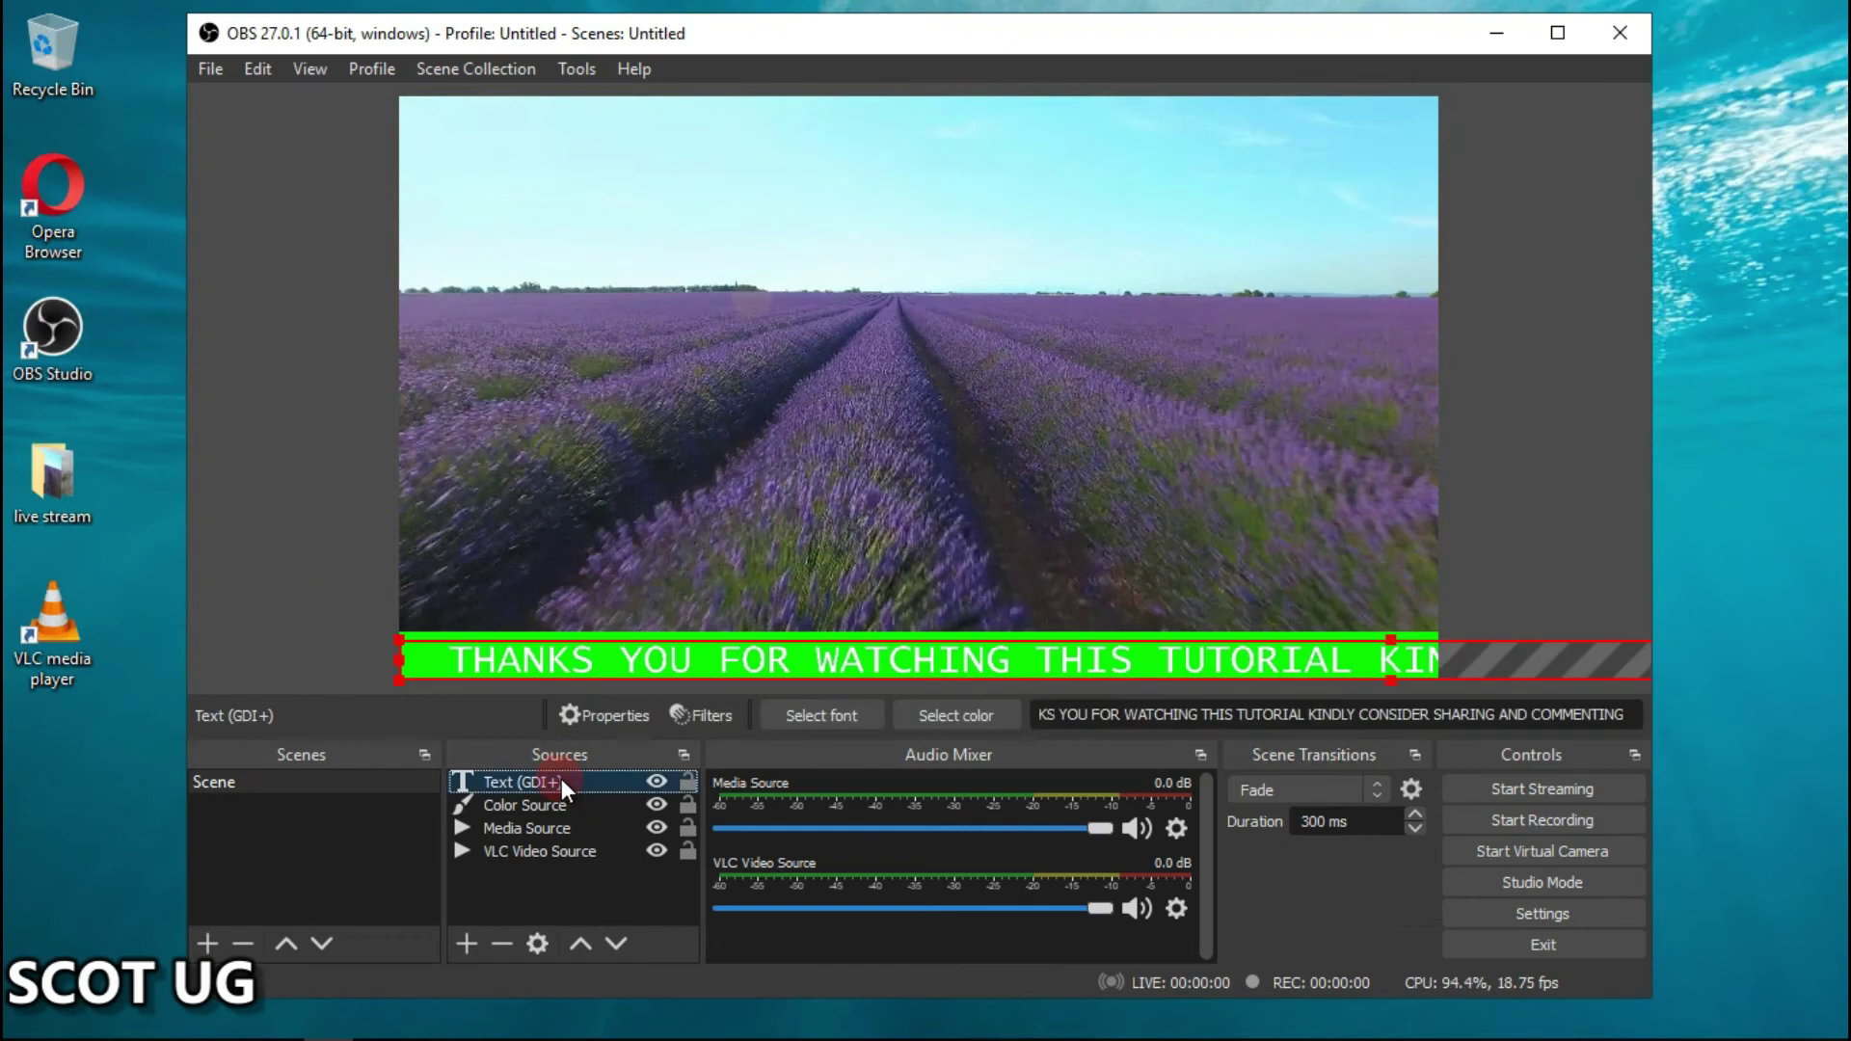
left_click(715, 715)
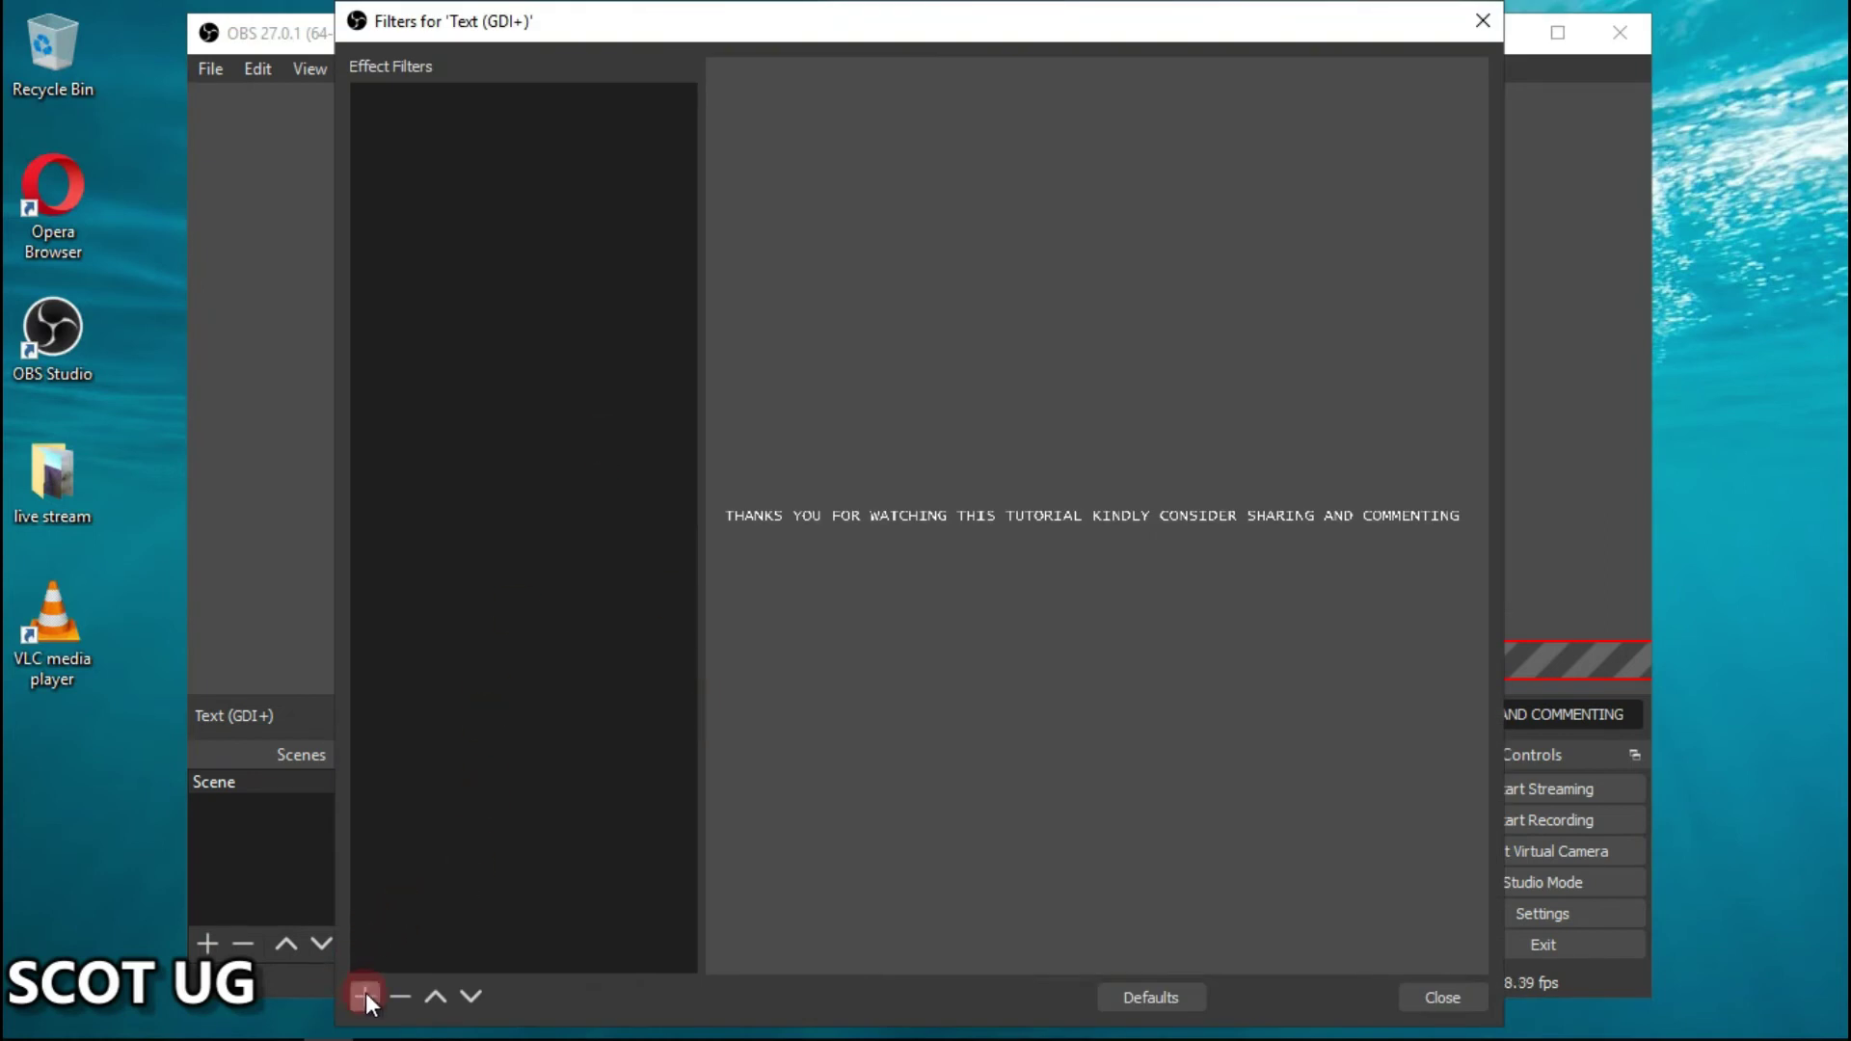
left_click(366, 996)
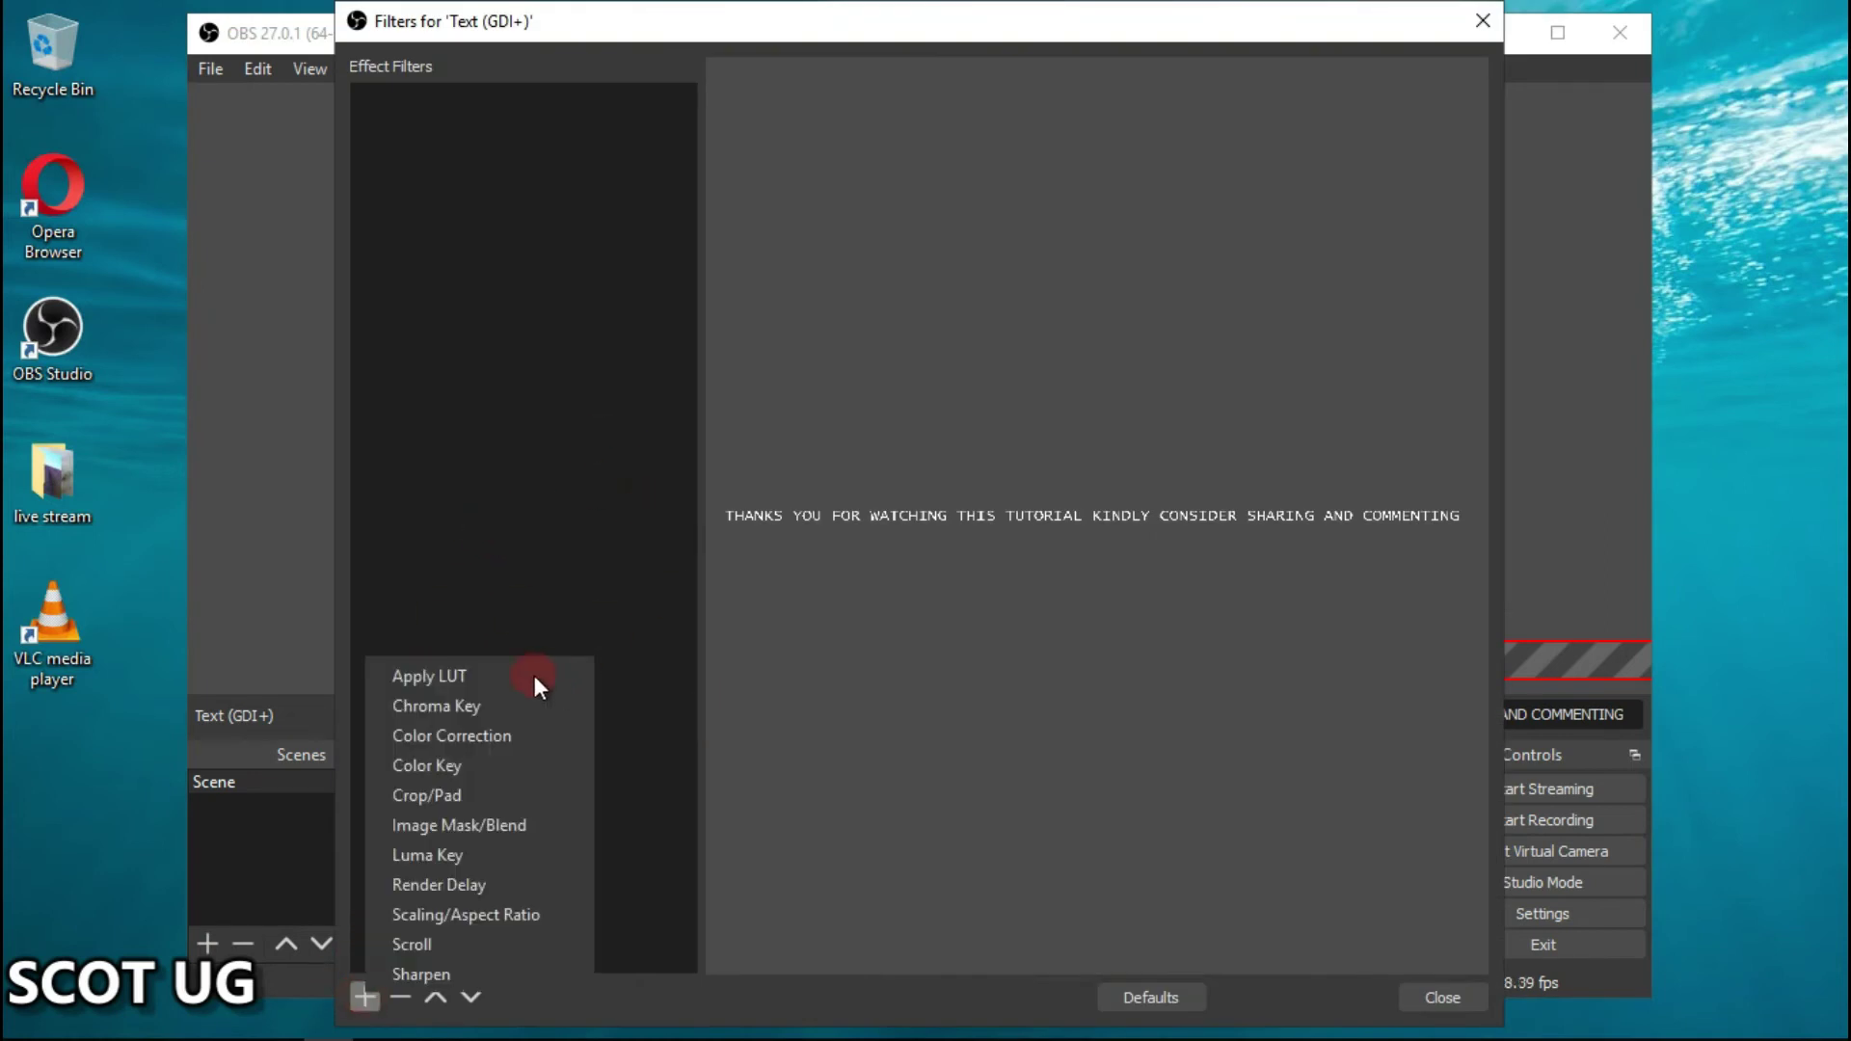
left_click(411, 945)
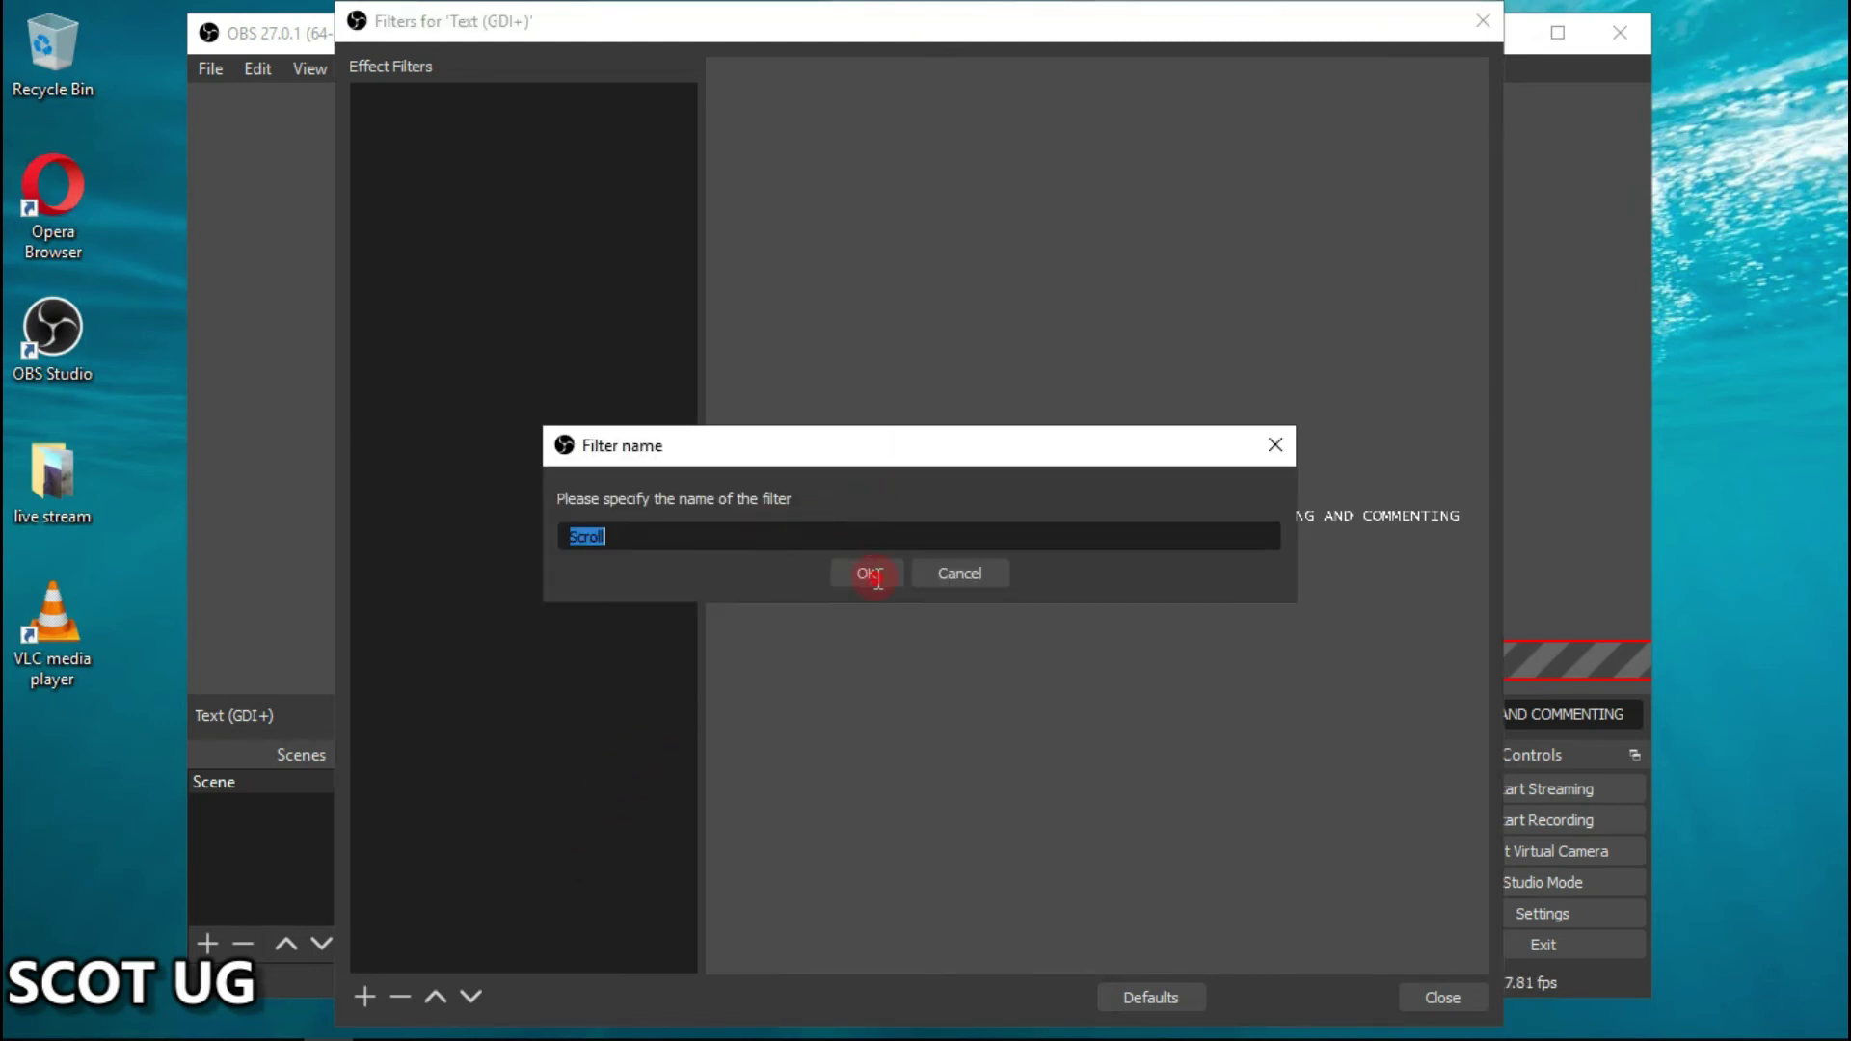
left_click(869, 574)
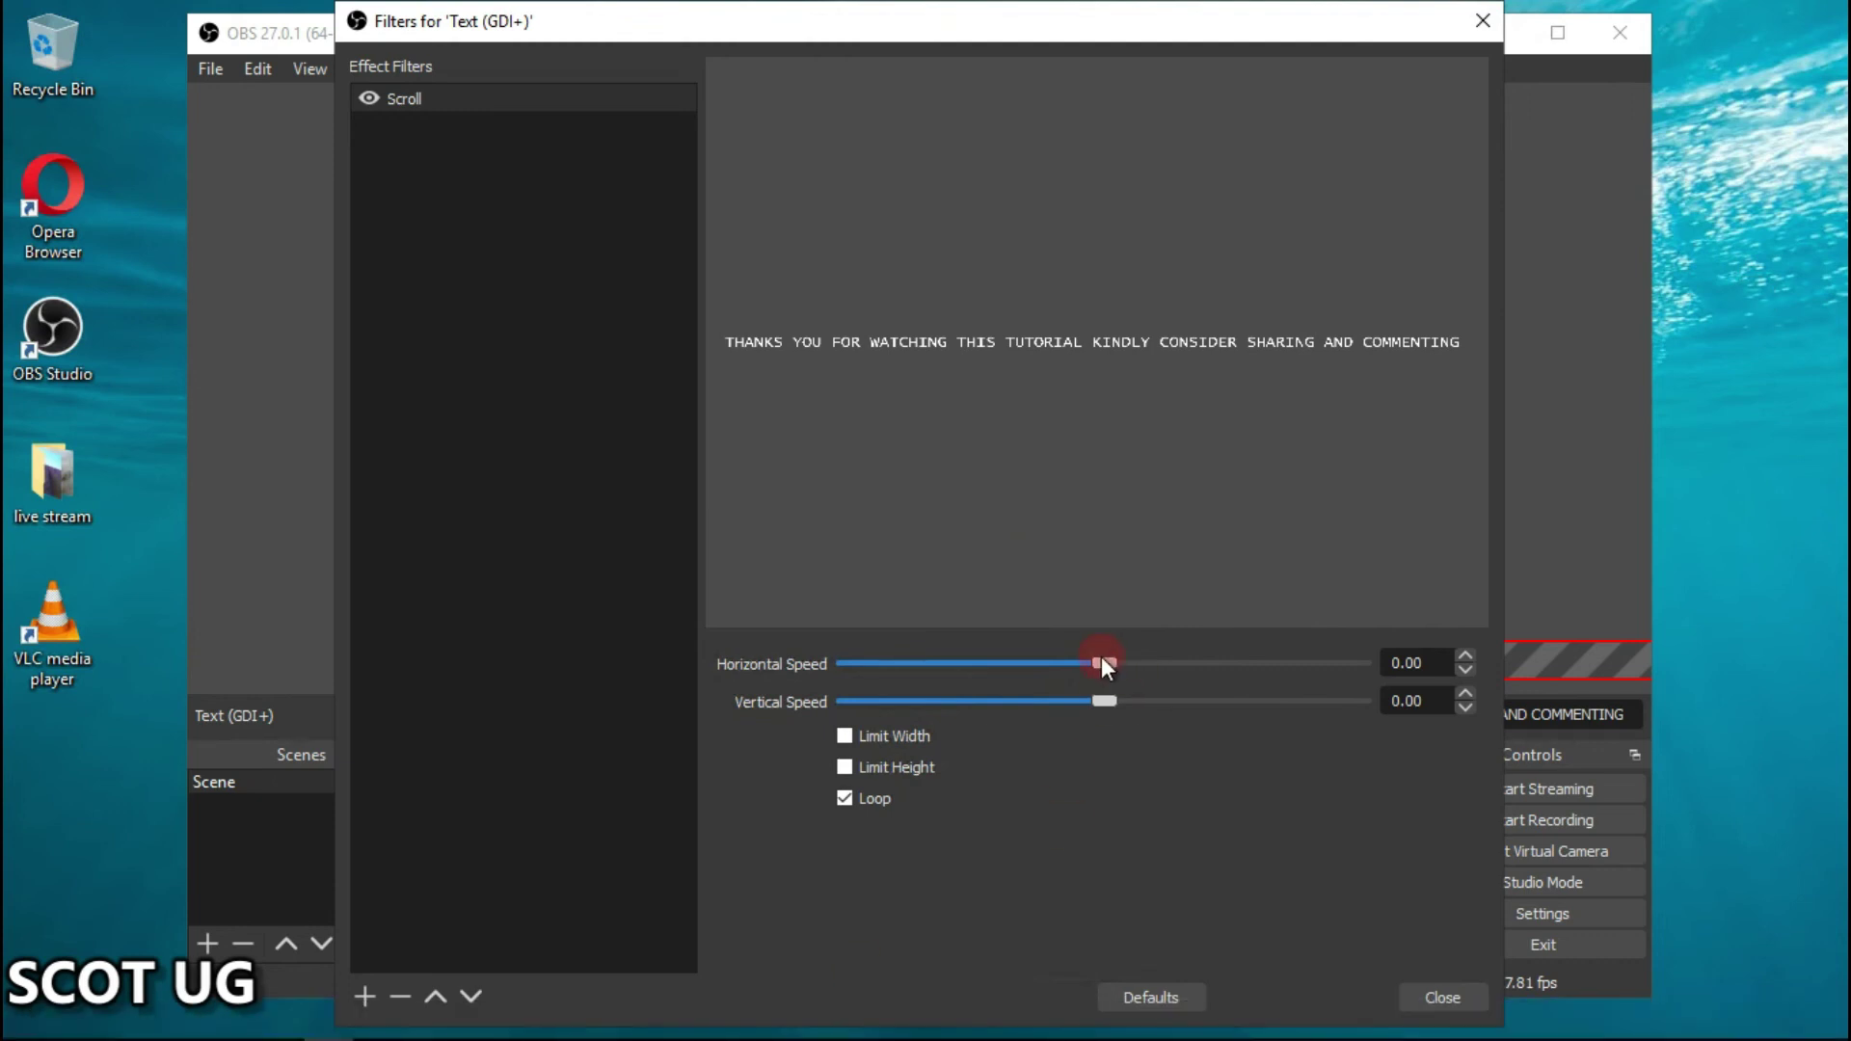
Set the Scroll filter's horizontal speed to 95.00
left_click_drag(1101, 659, 1083, 658)
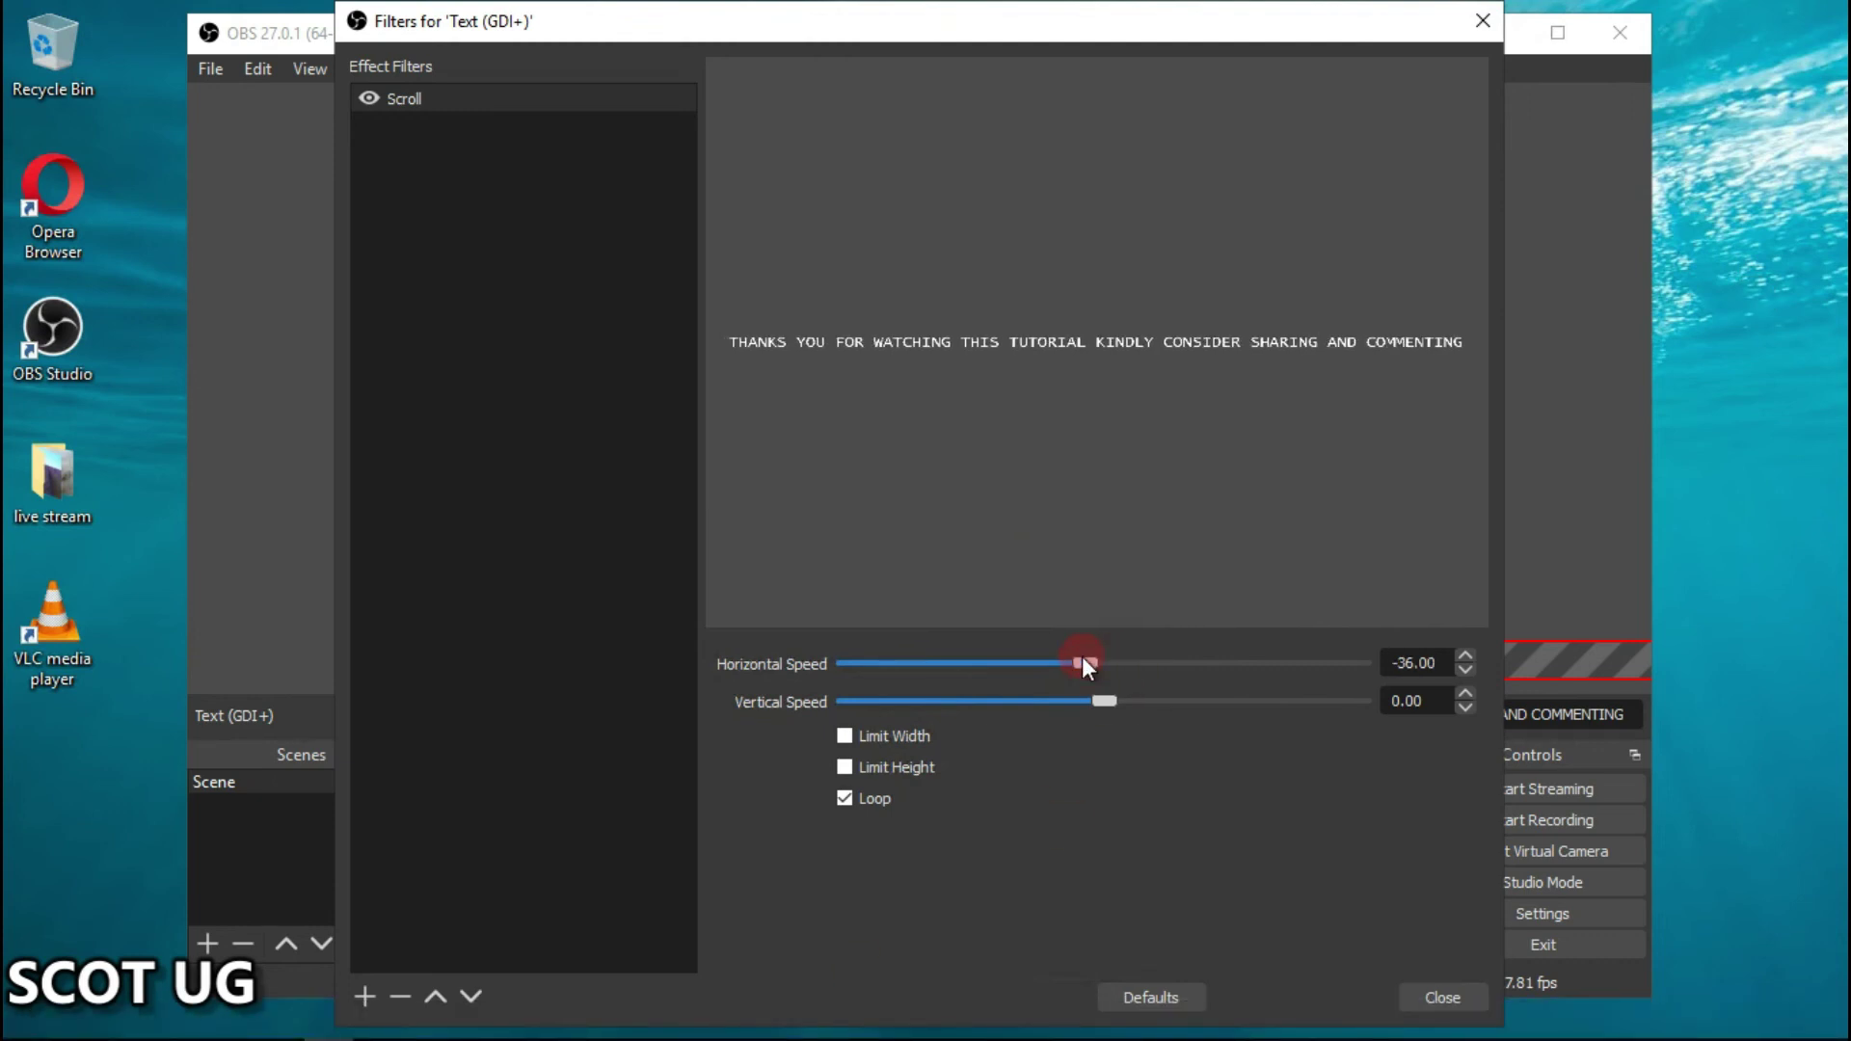
left_click(1149, 661)
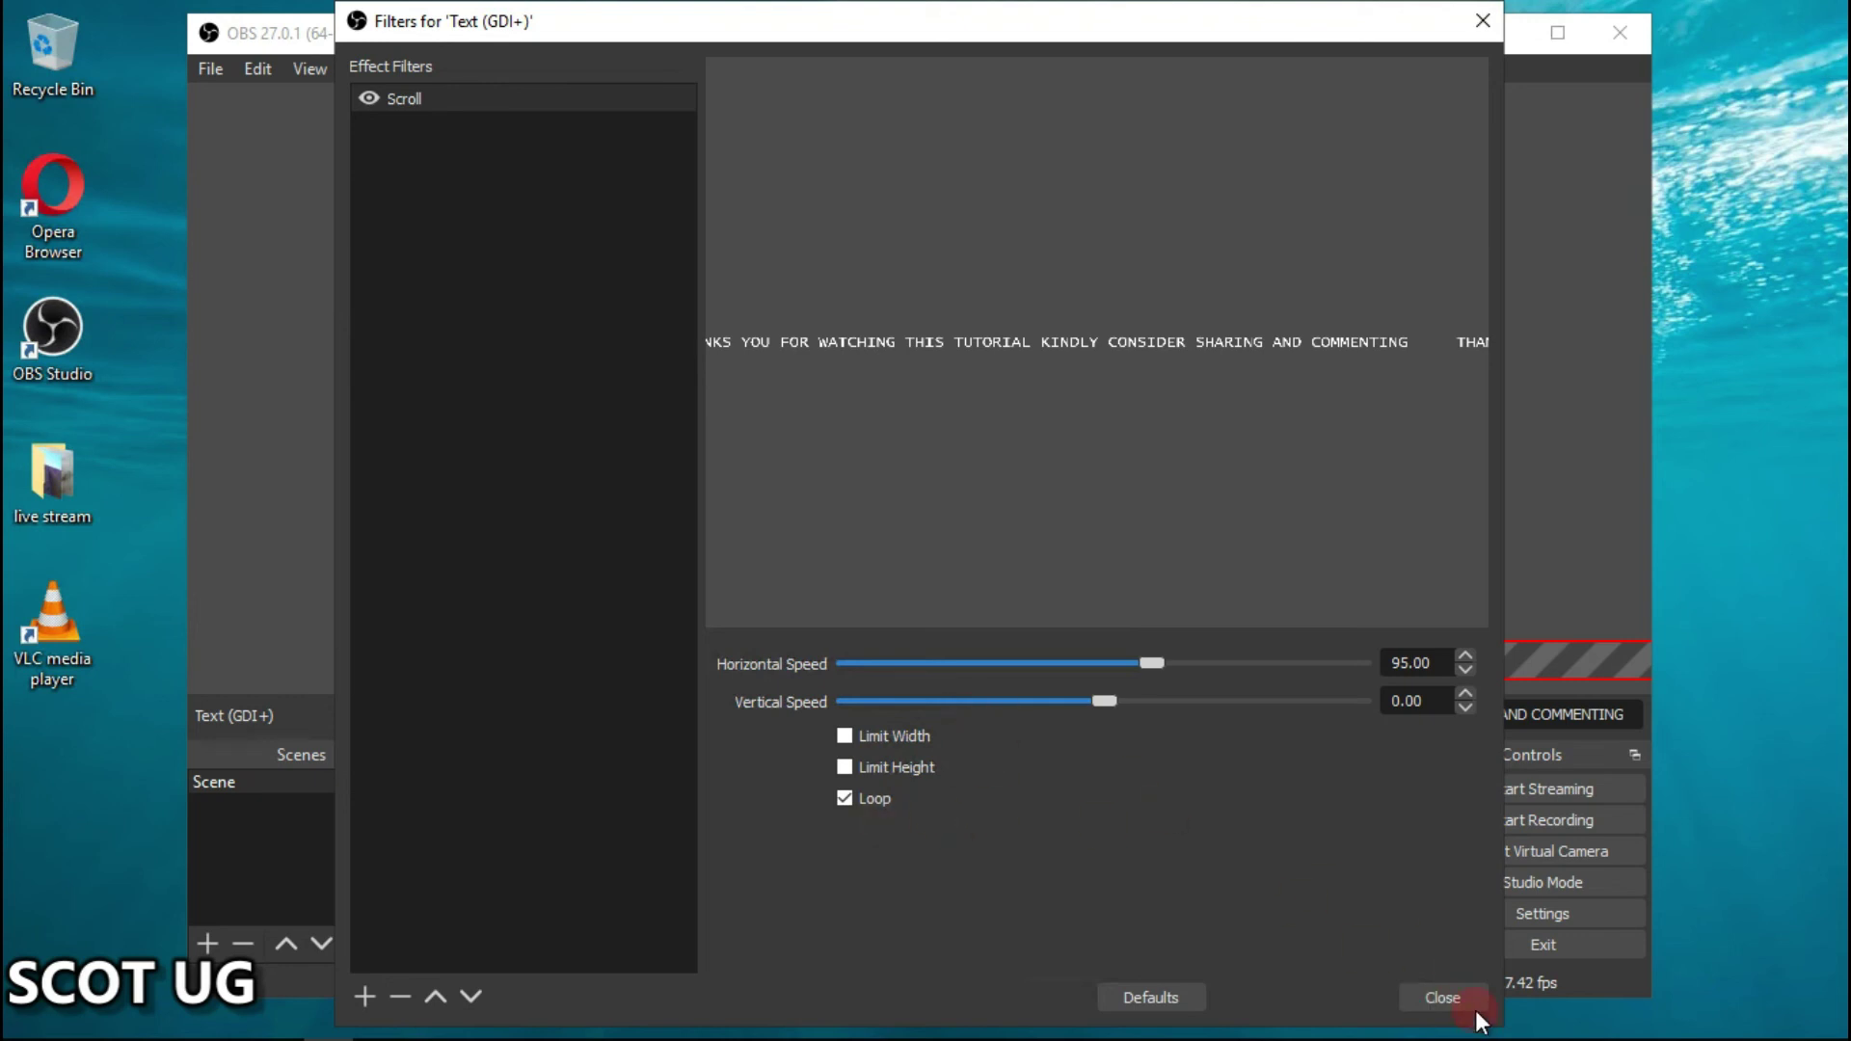
mouse_move(702, 8)
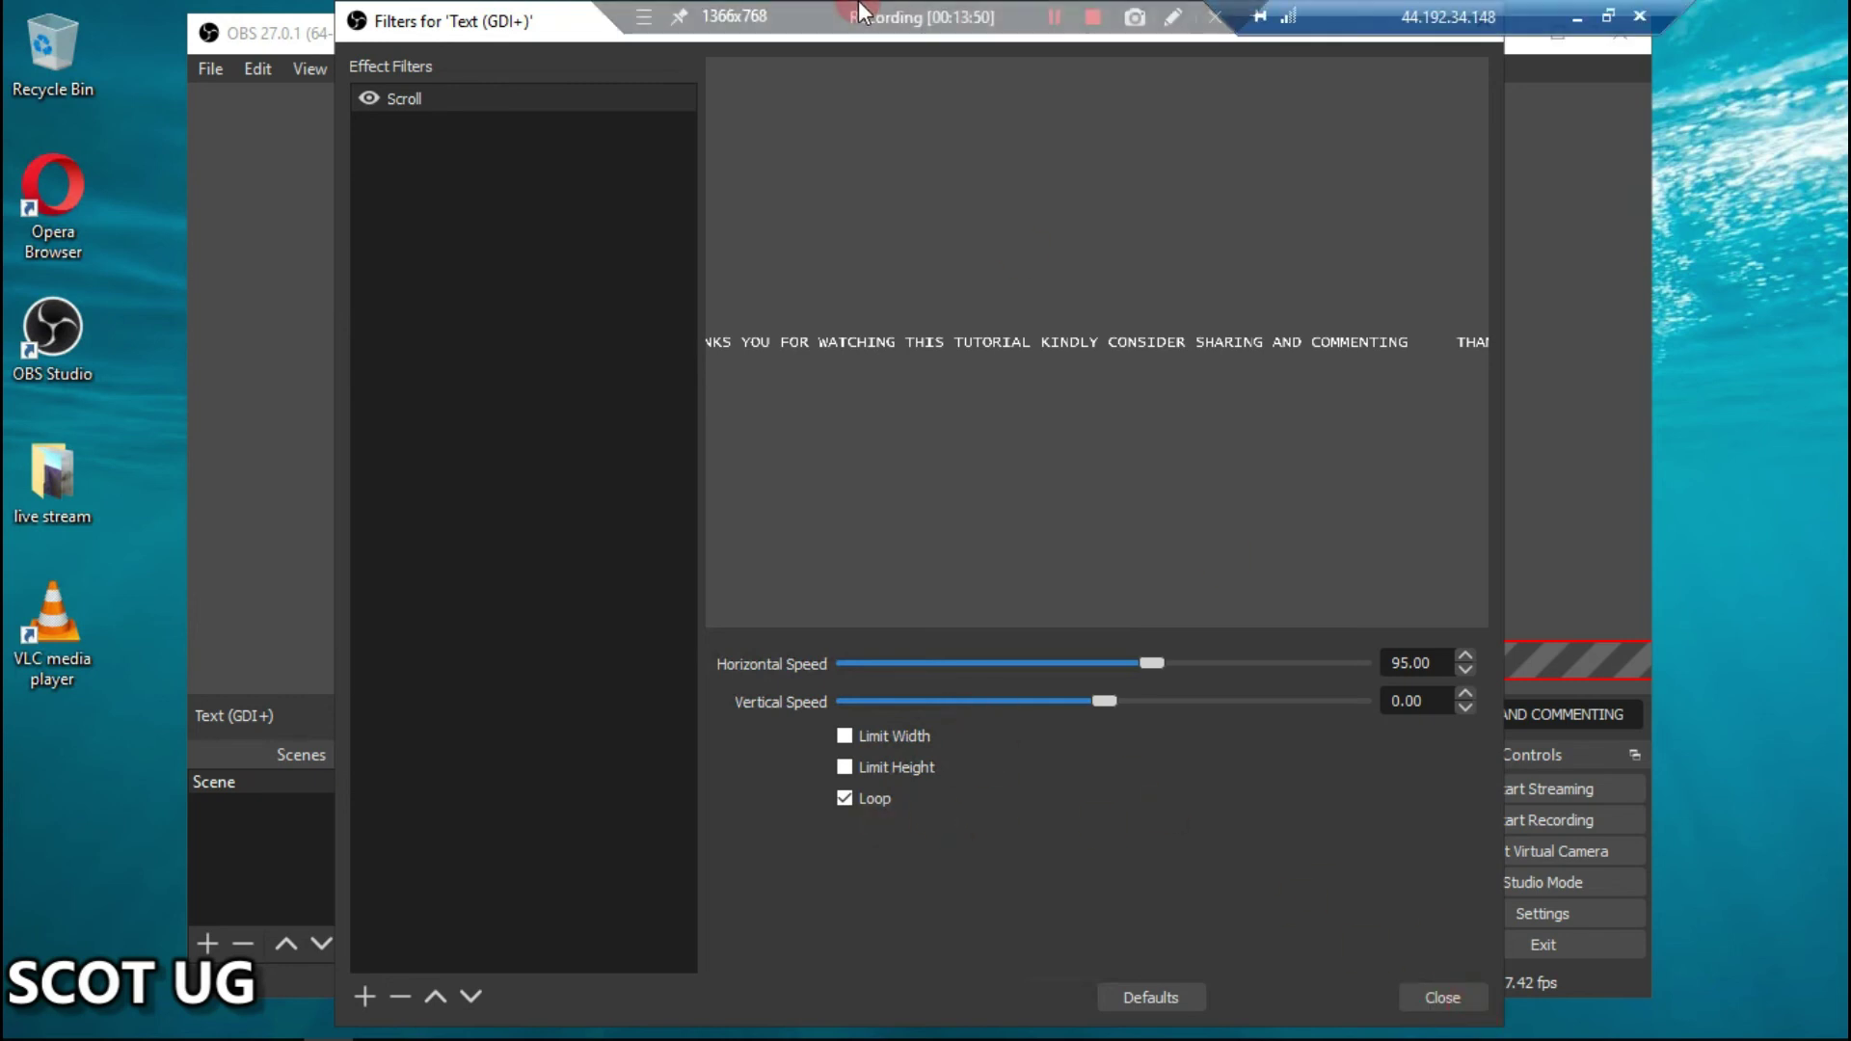
left_click(1055, 20)
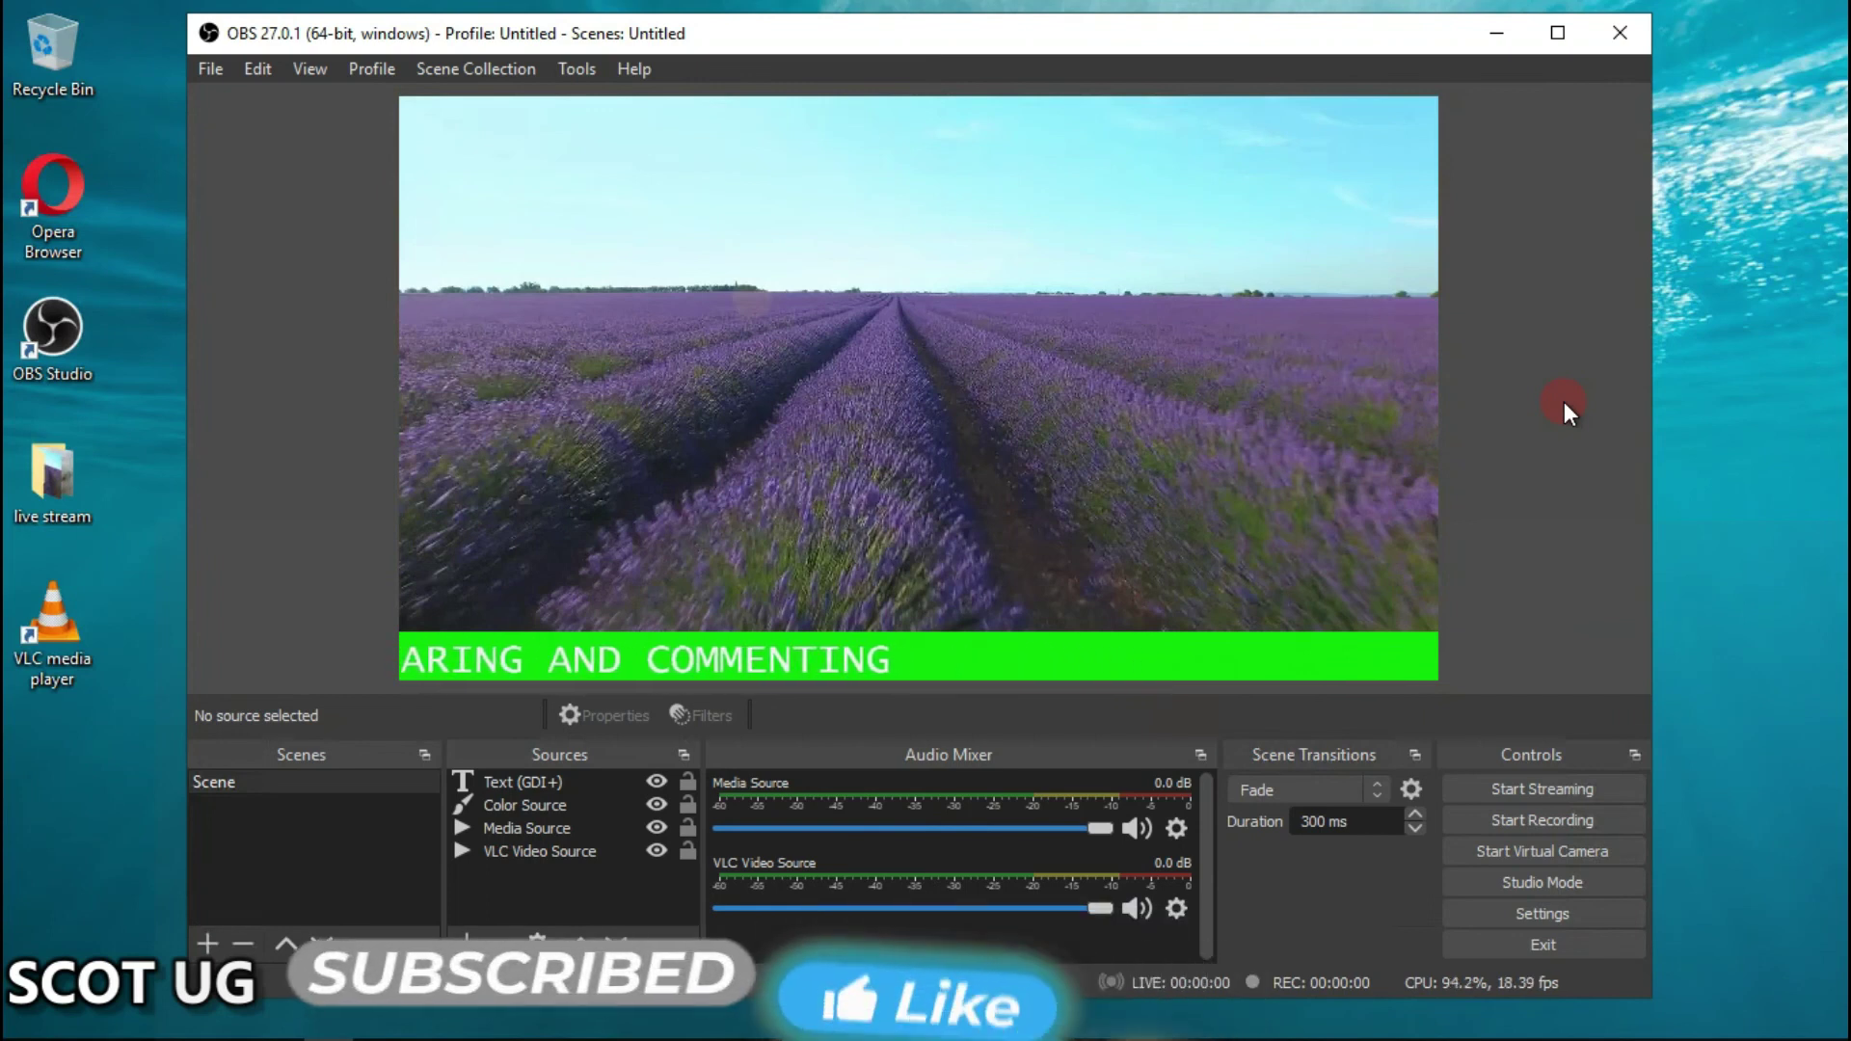
Reduce the full-screen remote desktop to a window over YouTube Studio and start streaming from OBS
left_click(1232, 19)
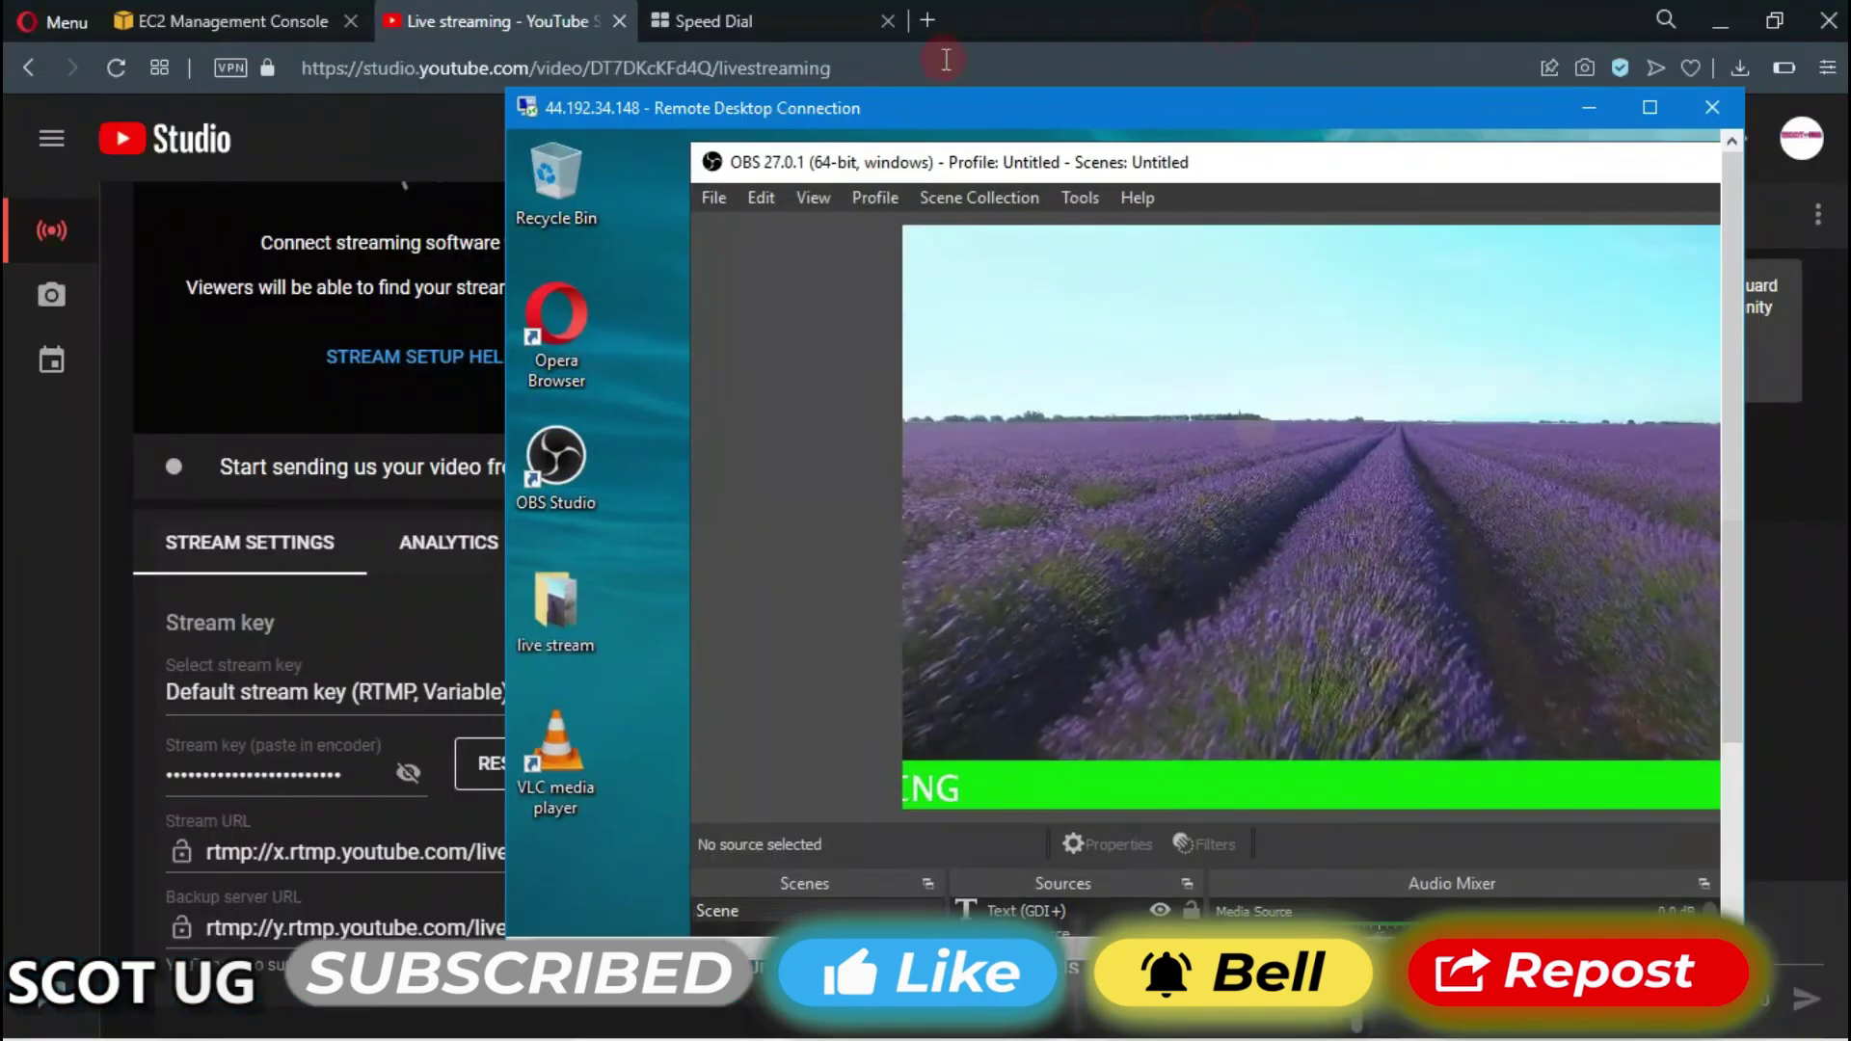
left_click_drag(910, 948, 1528, 928)
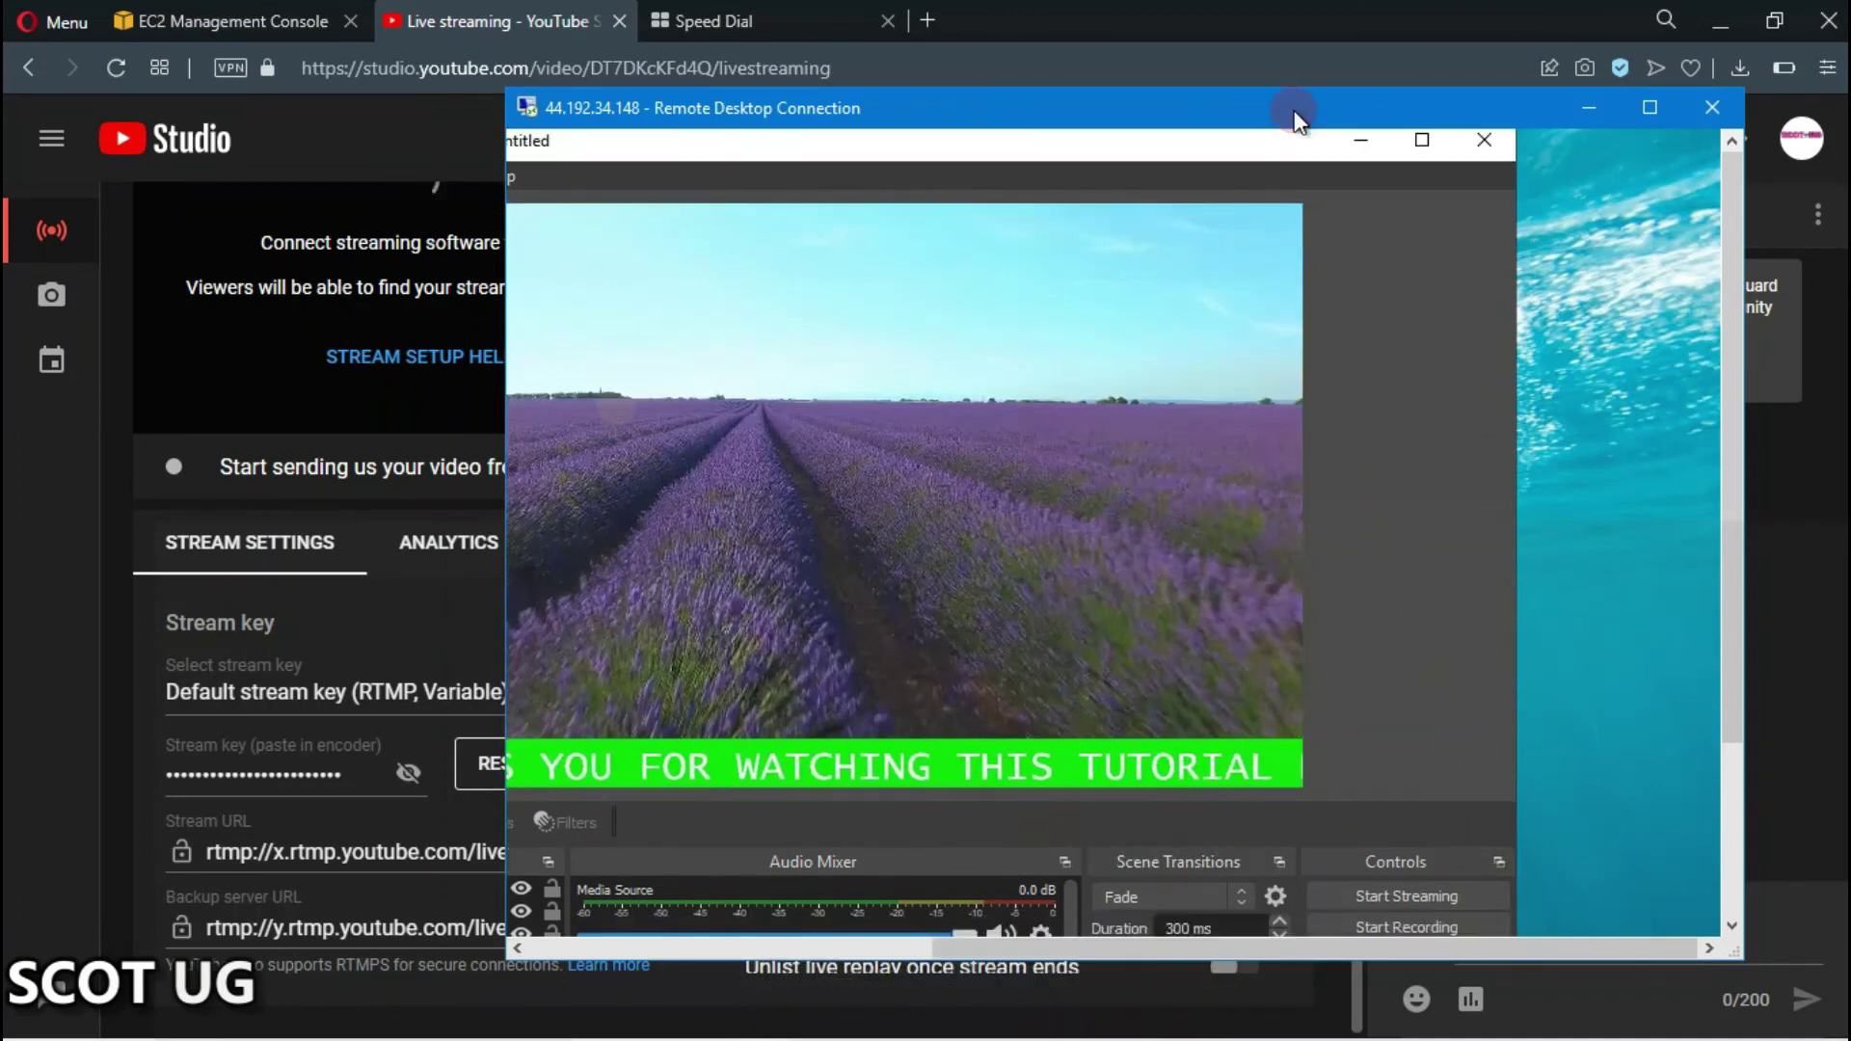
left_click_drag(1504, 844, 1471, 885)
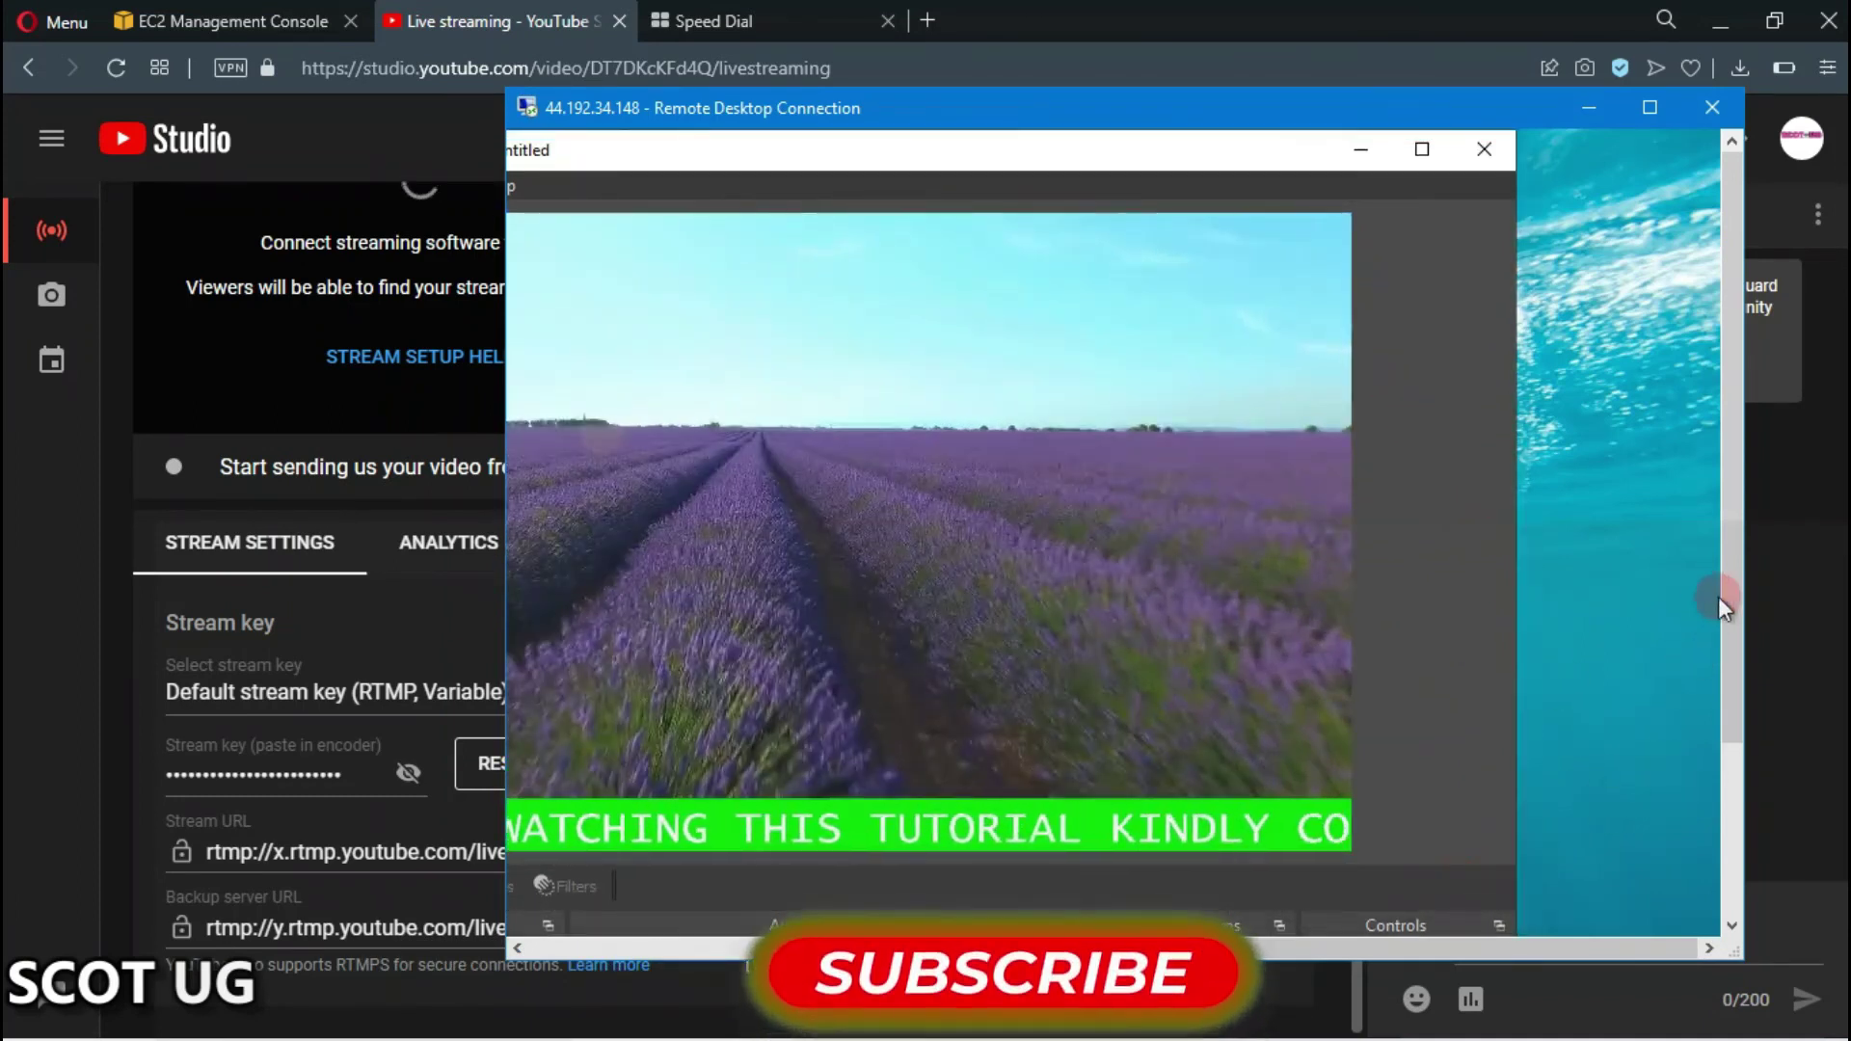
left_click_drag(1732, 616, 1731, 684)
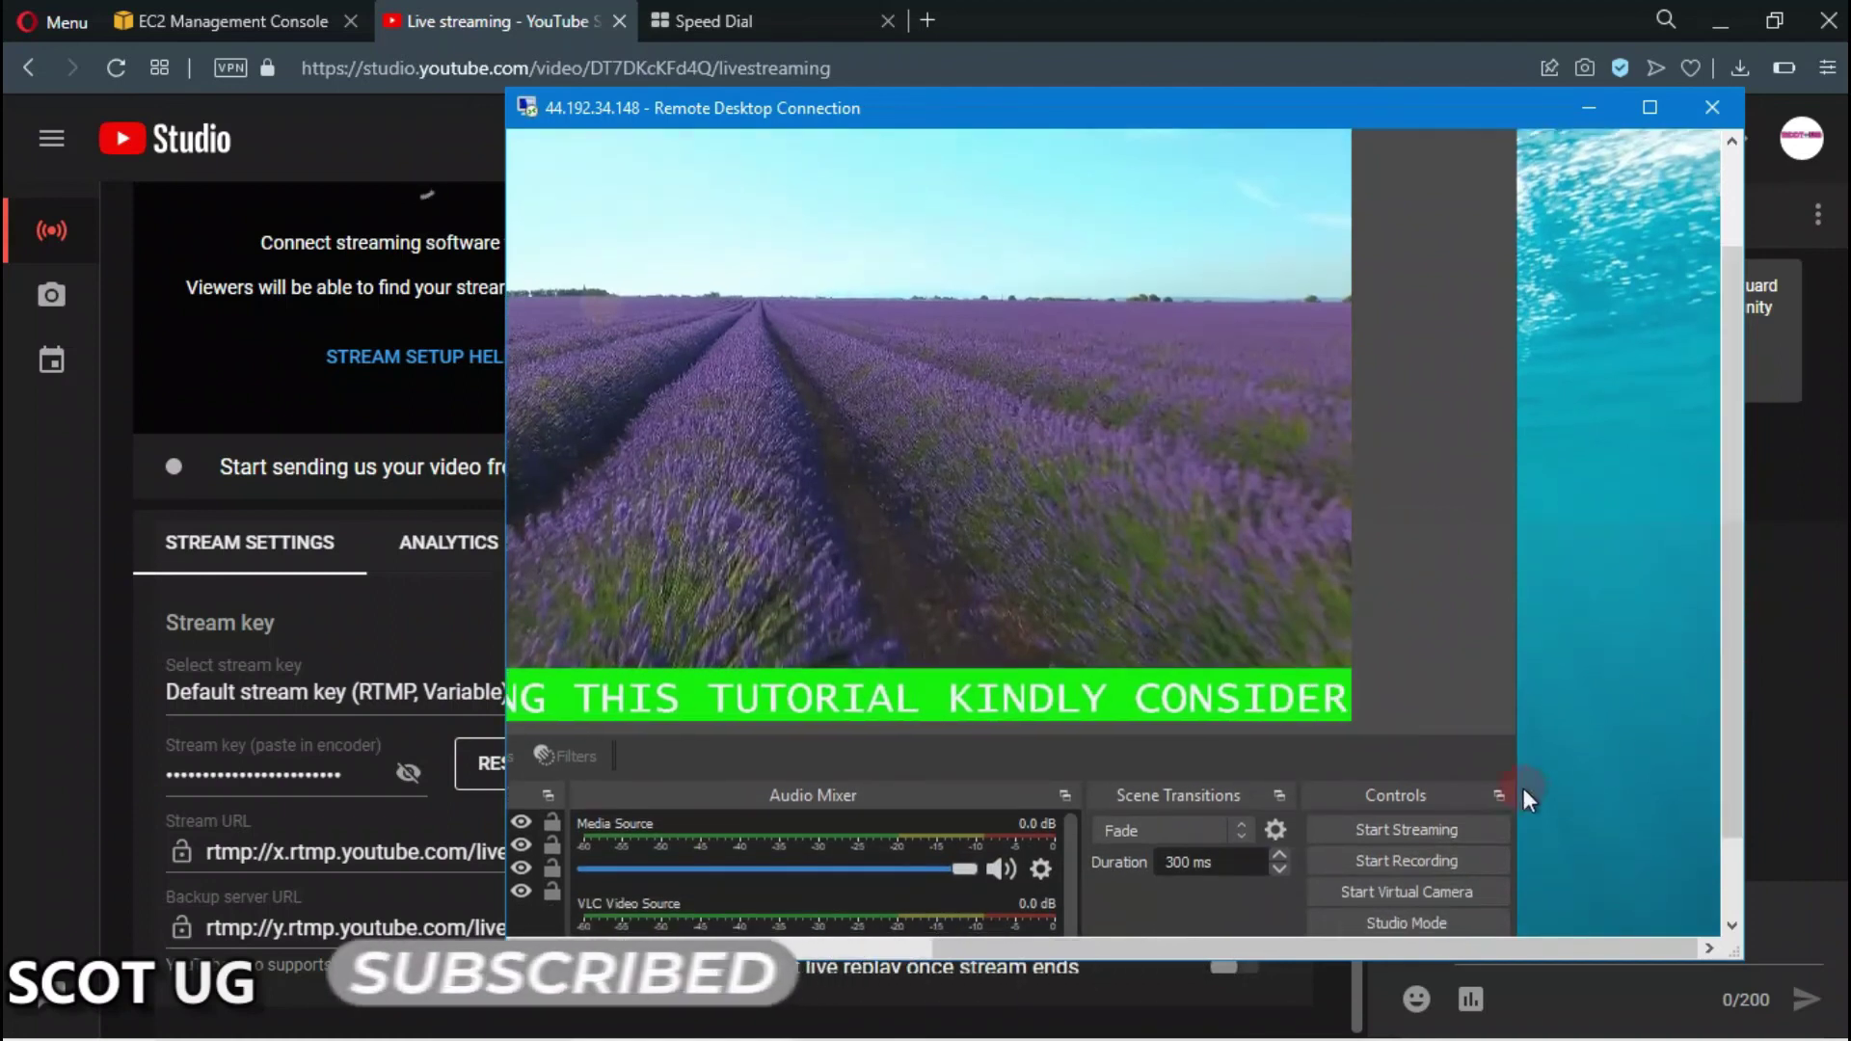
left_click(1406, 831)
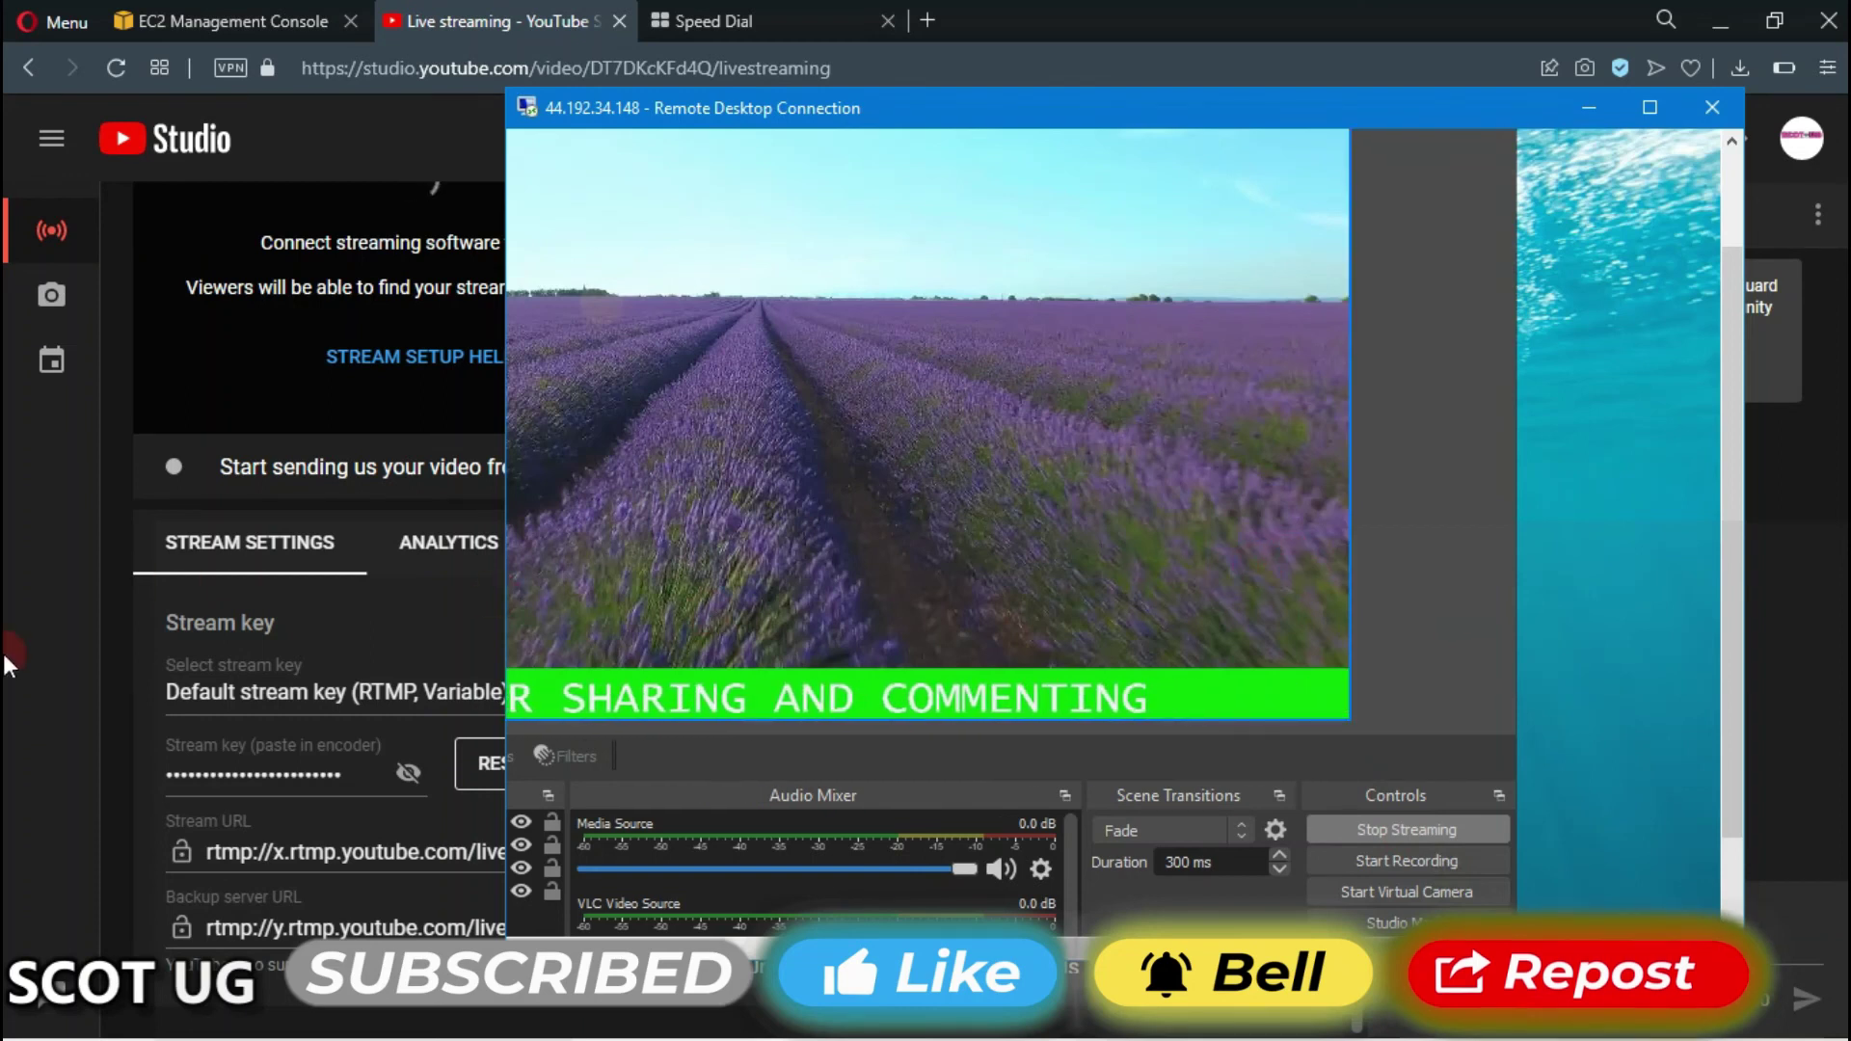
Switch to YouTube Studio in the browser, change the live stream's visibility to Public and save the settings
left_click(414, 661)
left_click(467, 669)
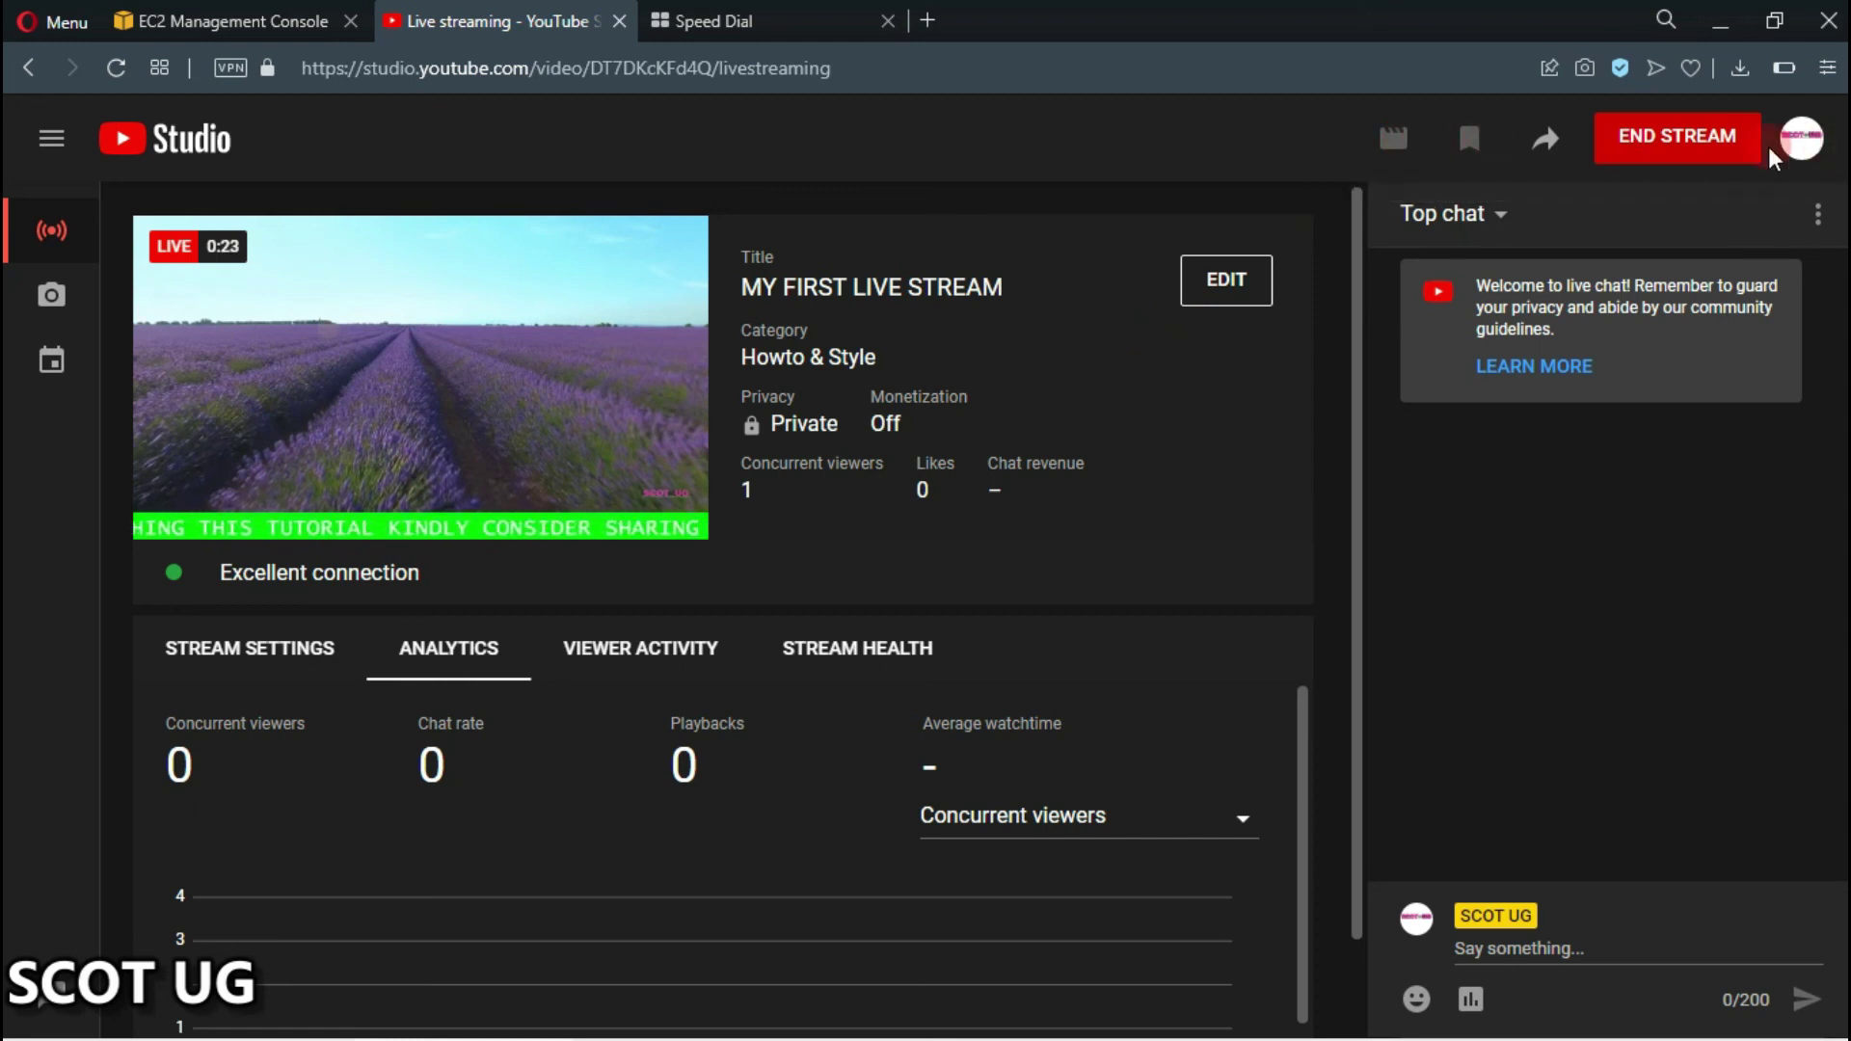
mouse_move(590, 365)
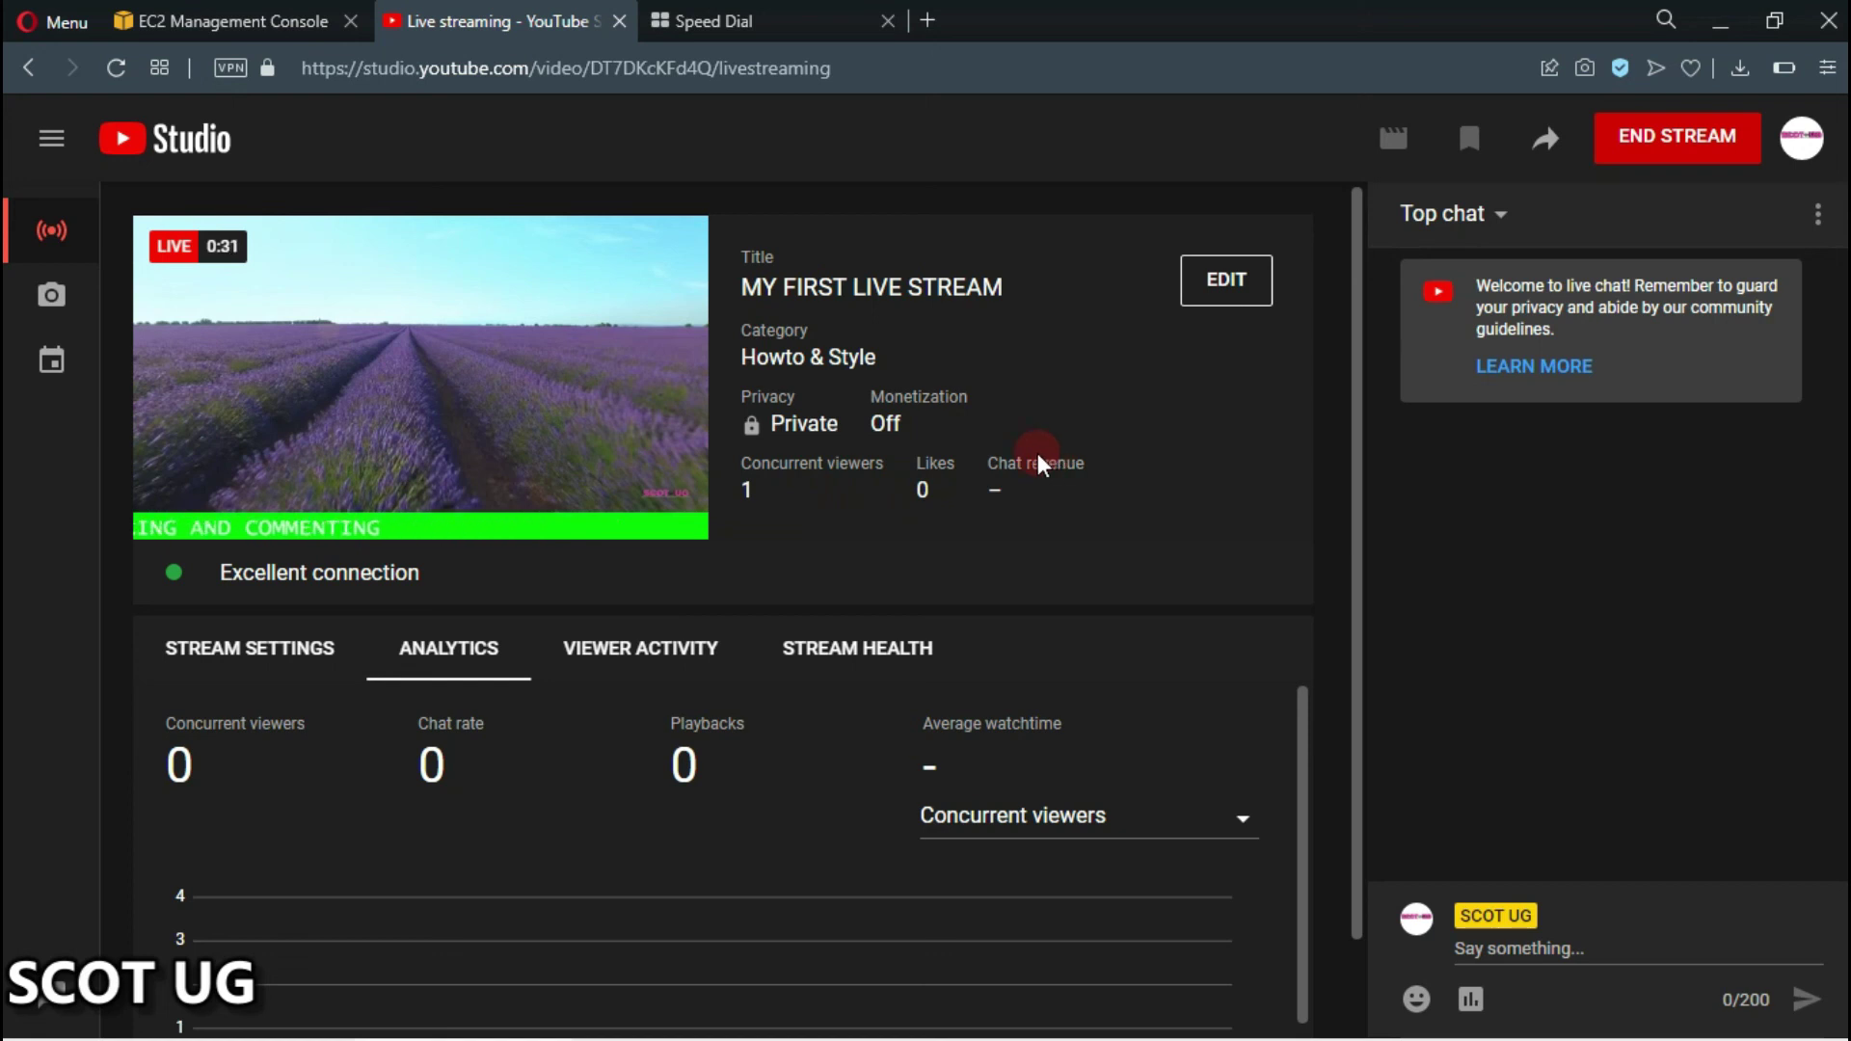
left_click(1256, 277)
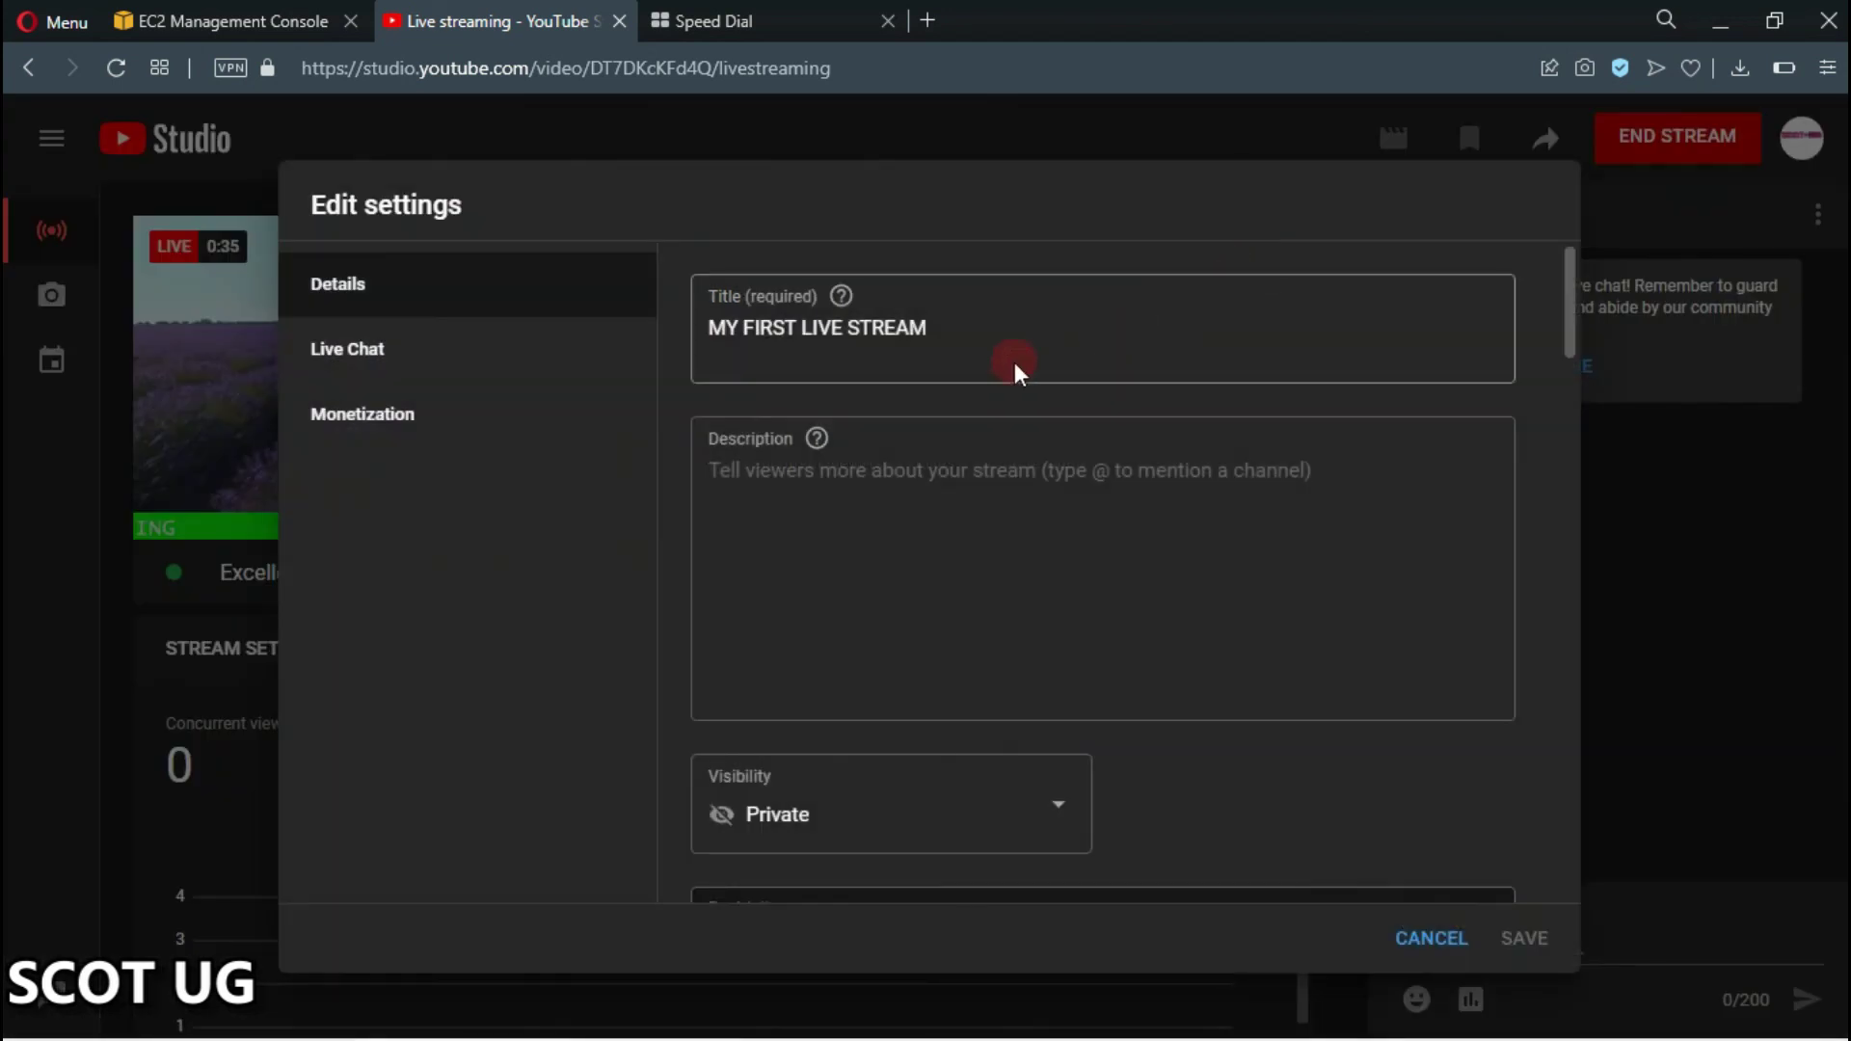
scroll(1060, 465, "down", 3)
left_click(892, 559)
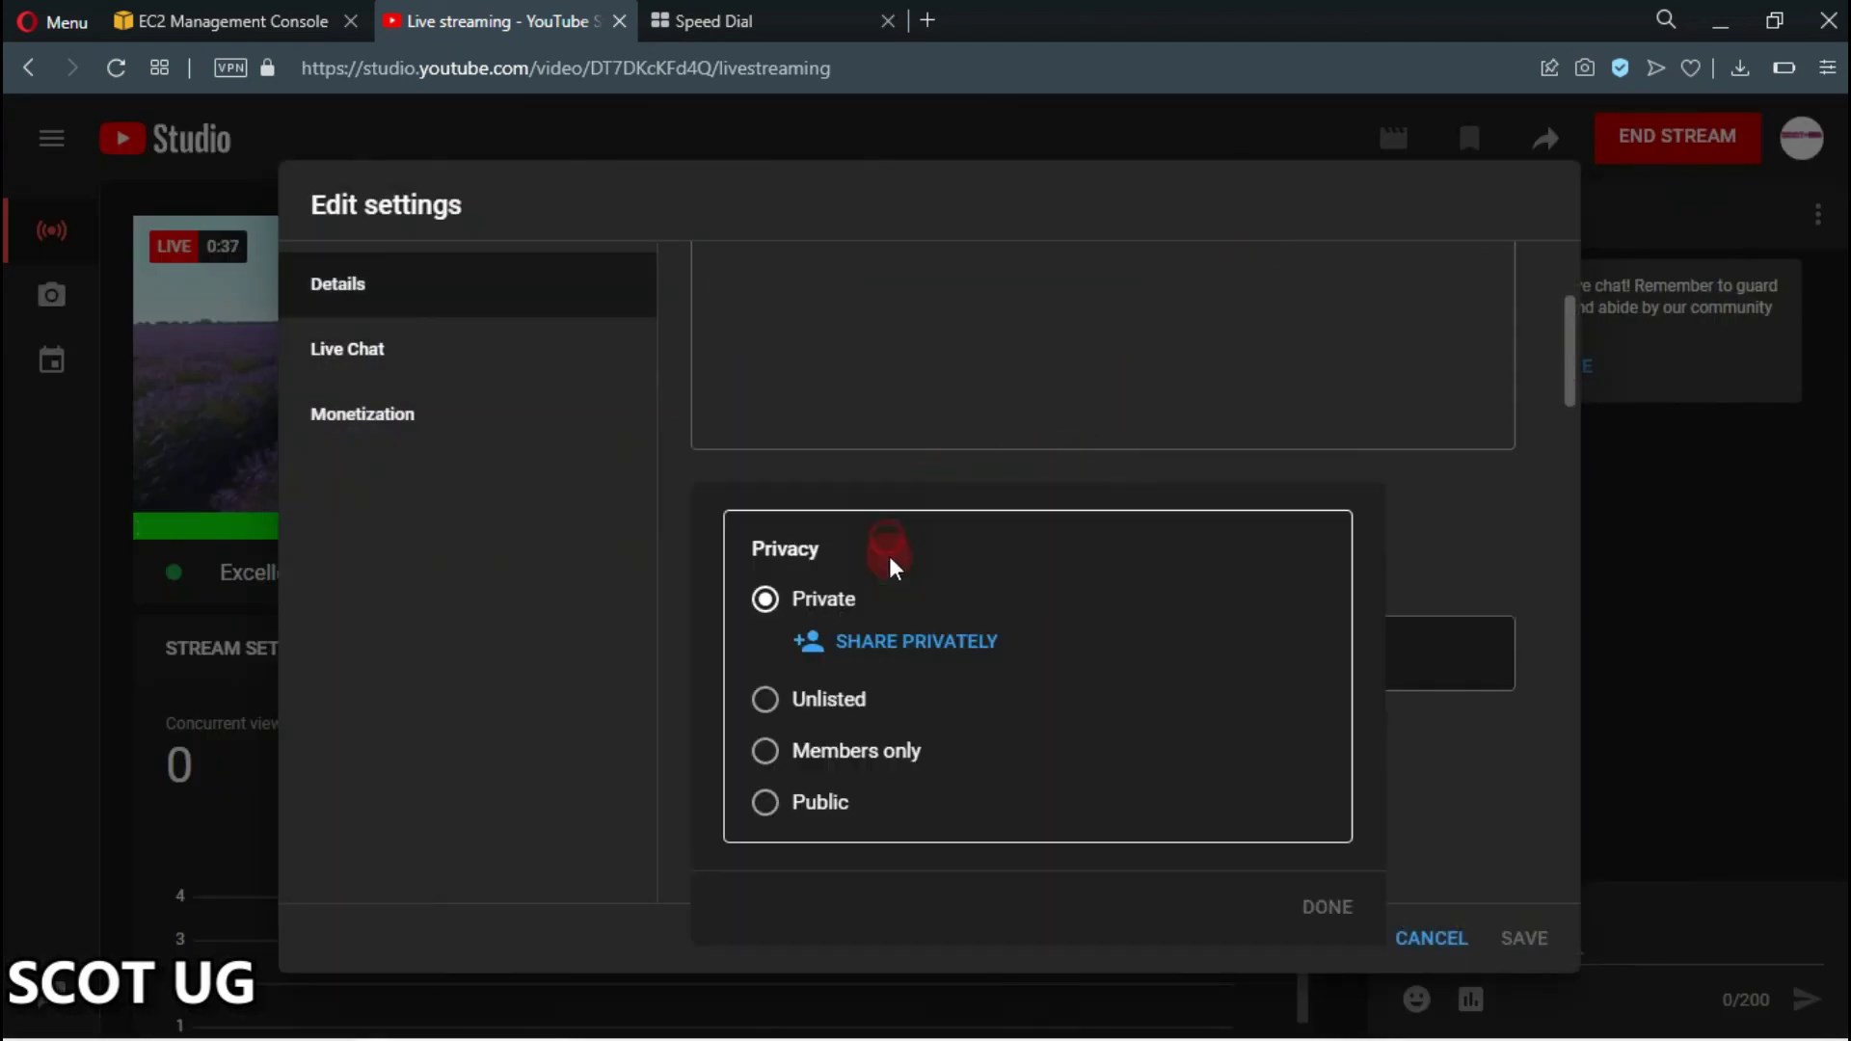
left_click(799, 810)
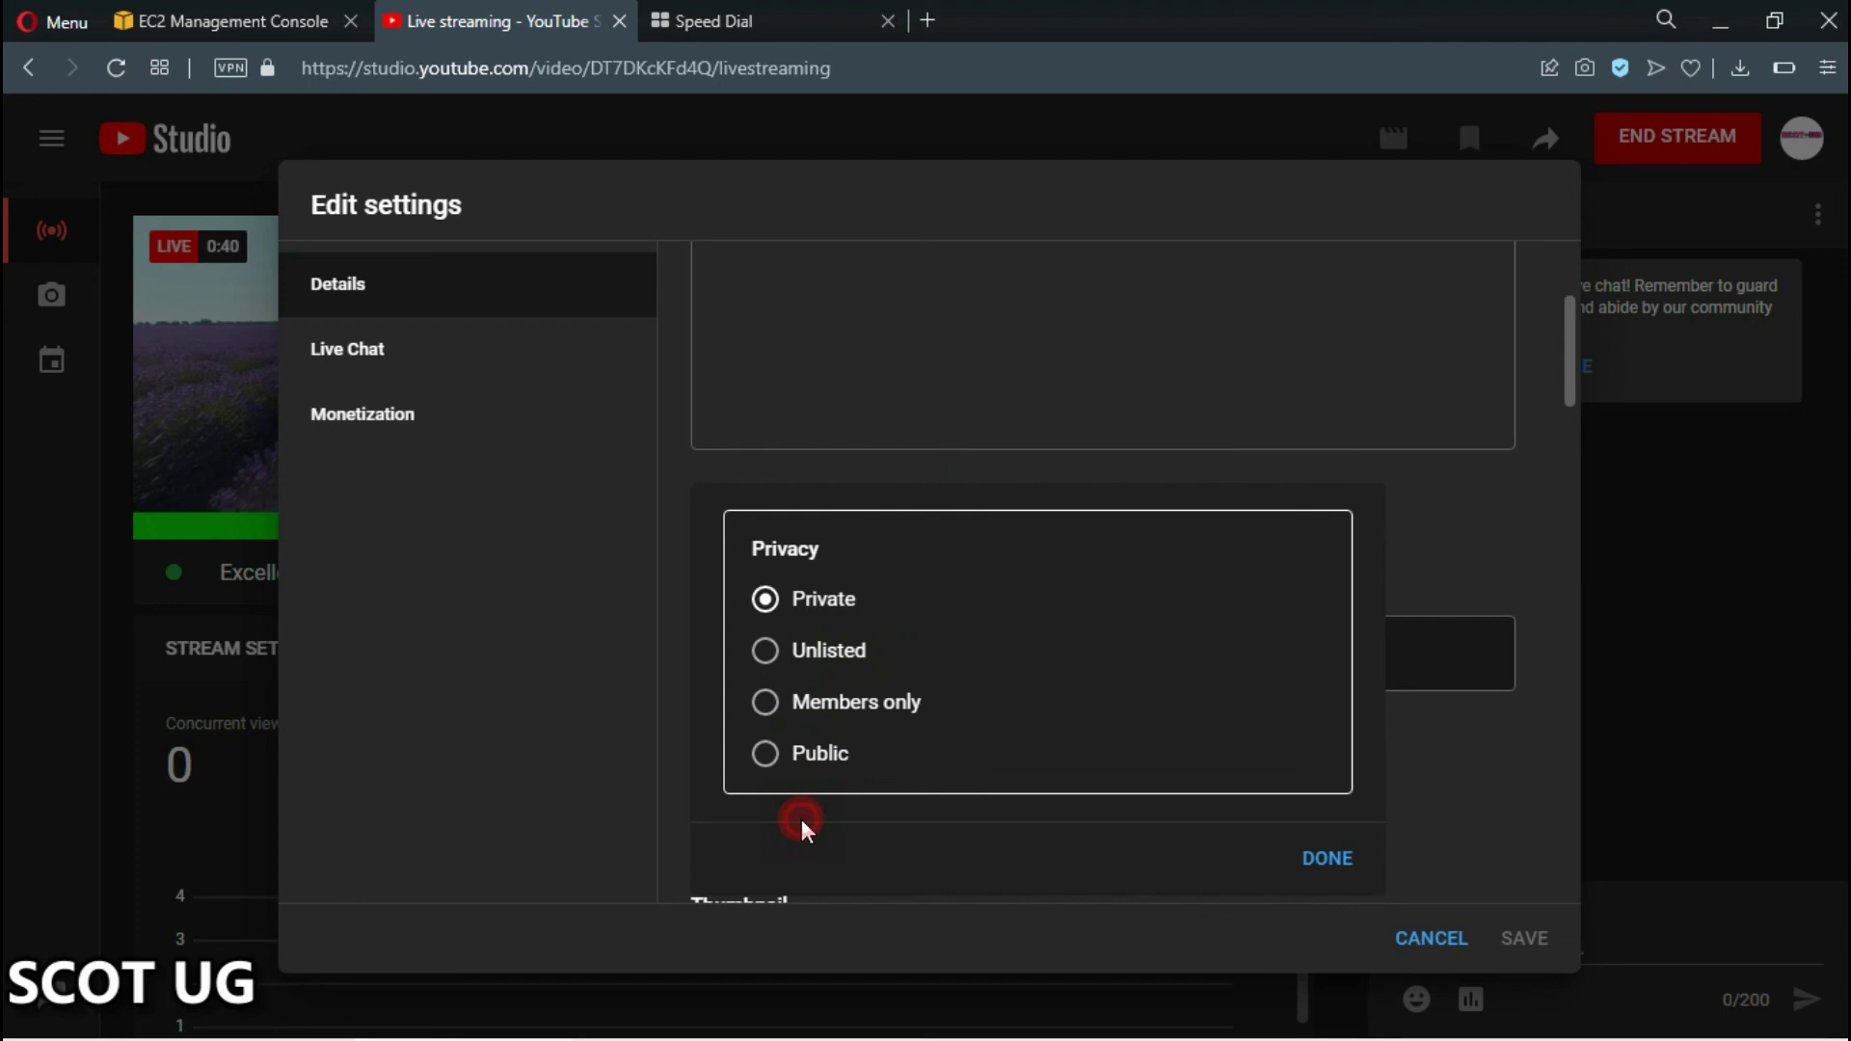
left_click(1316, 857)
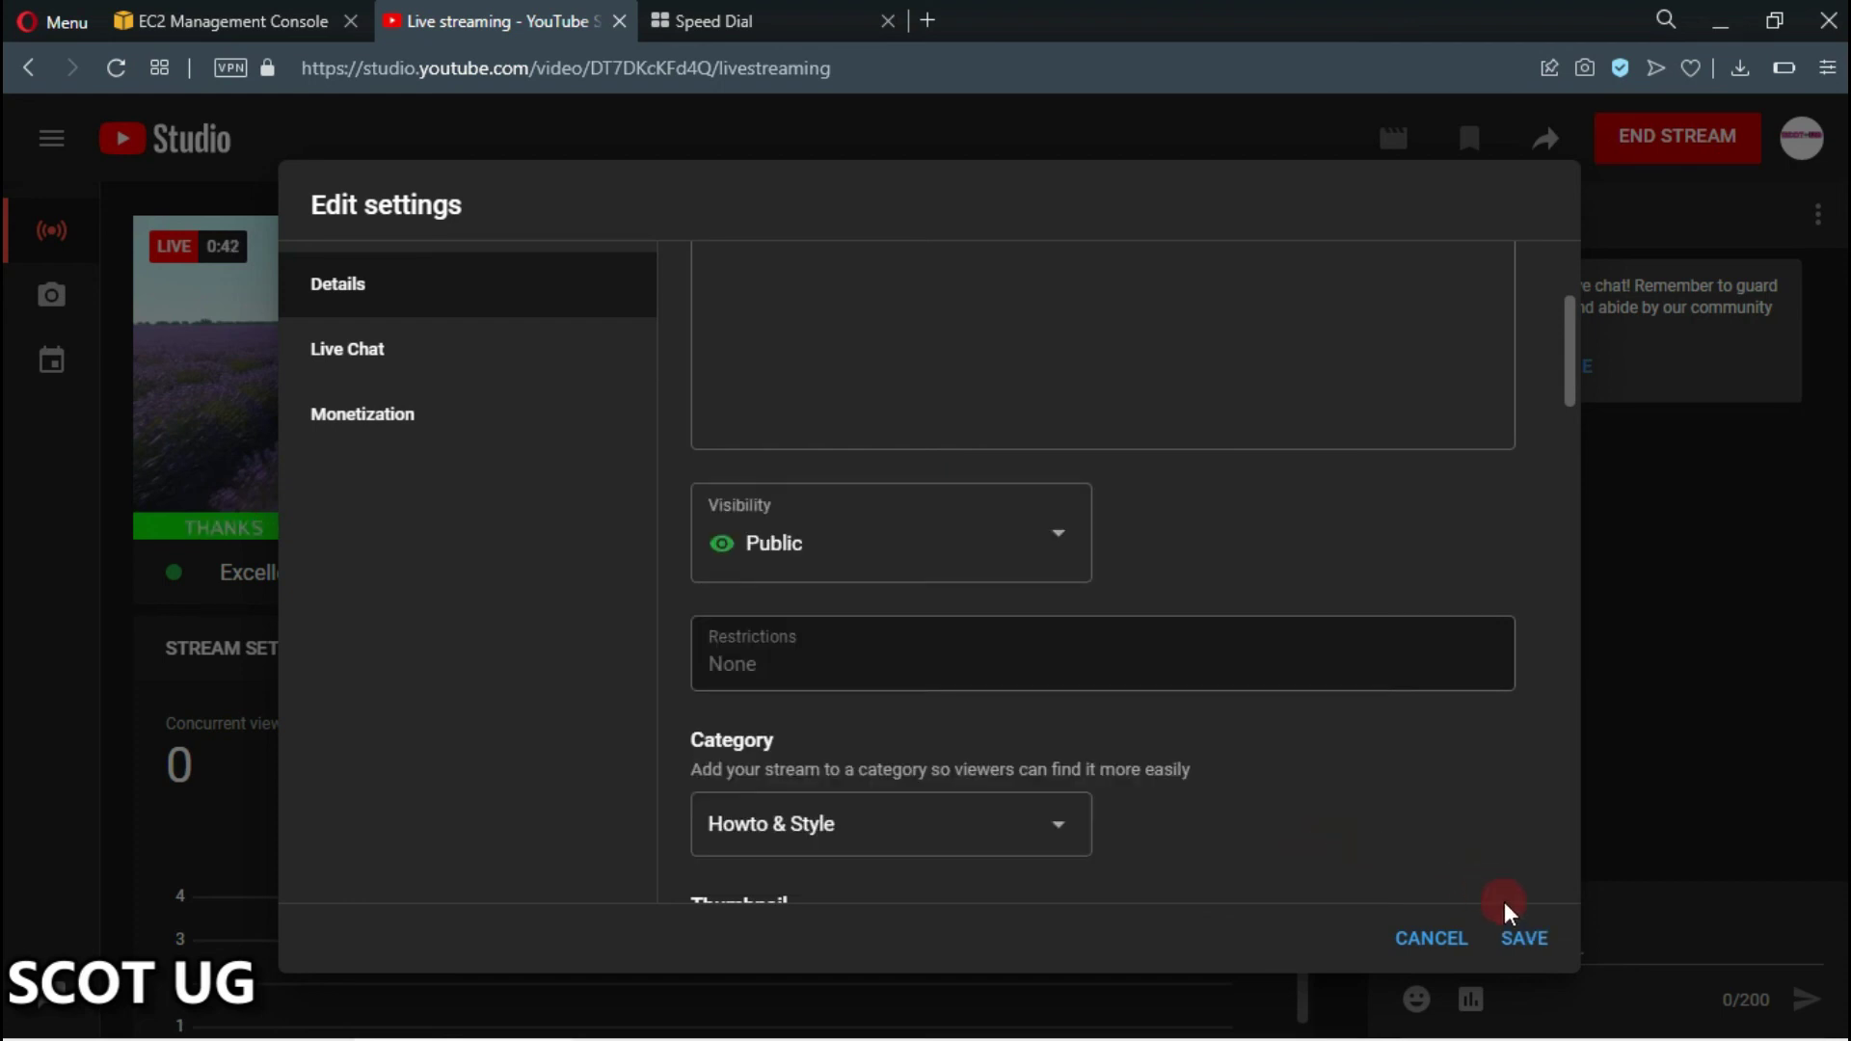
left_click(1524, 938)
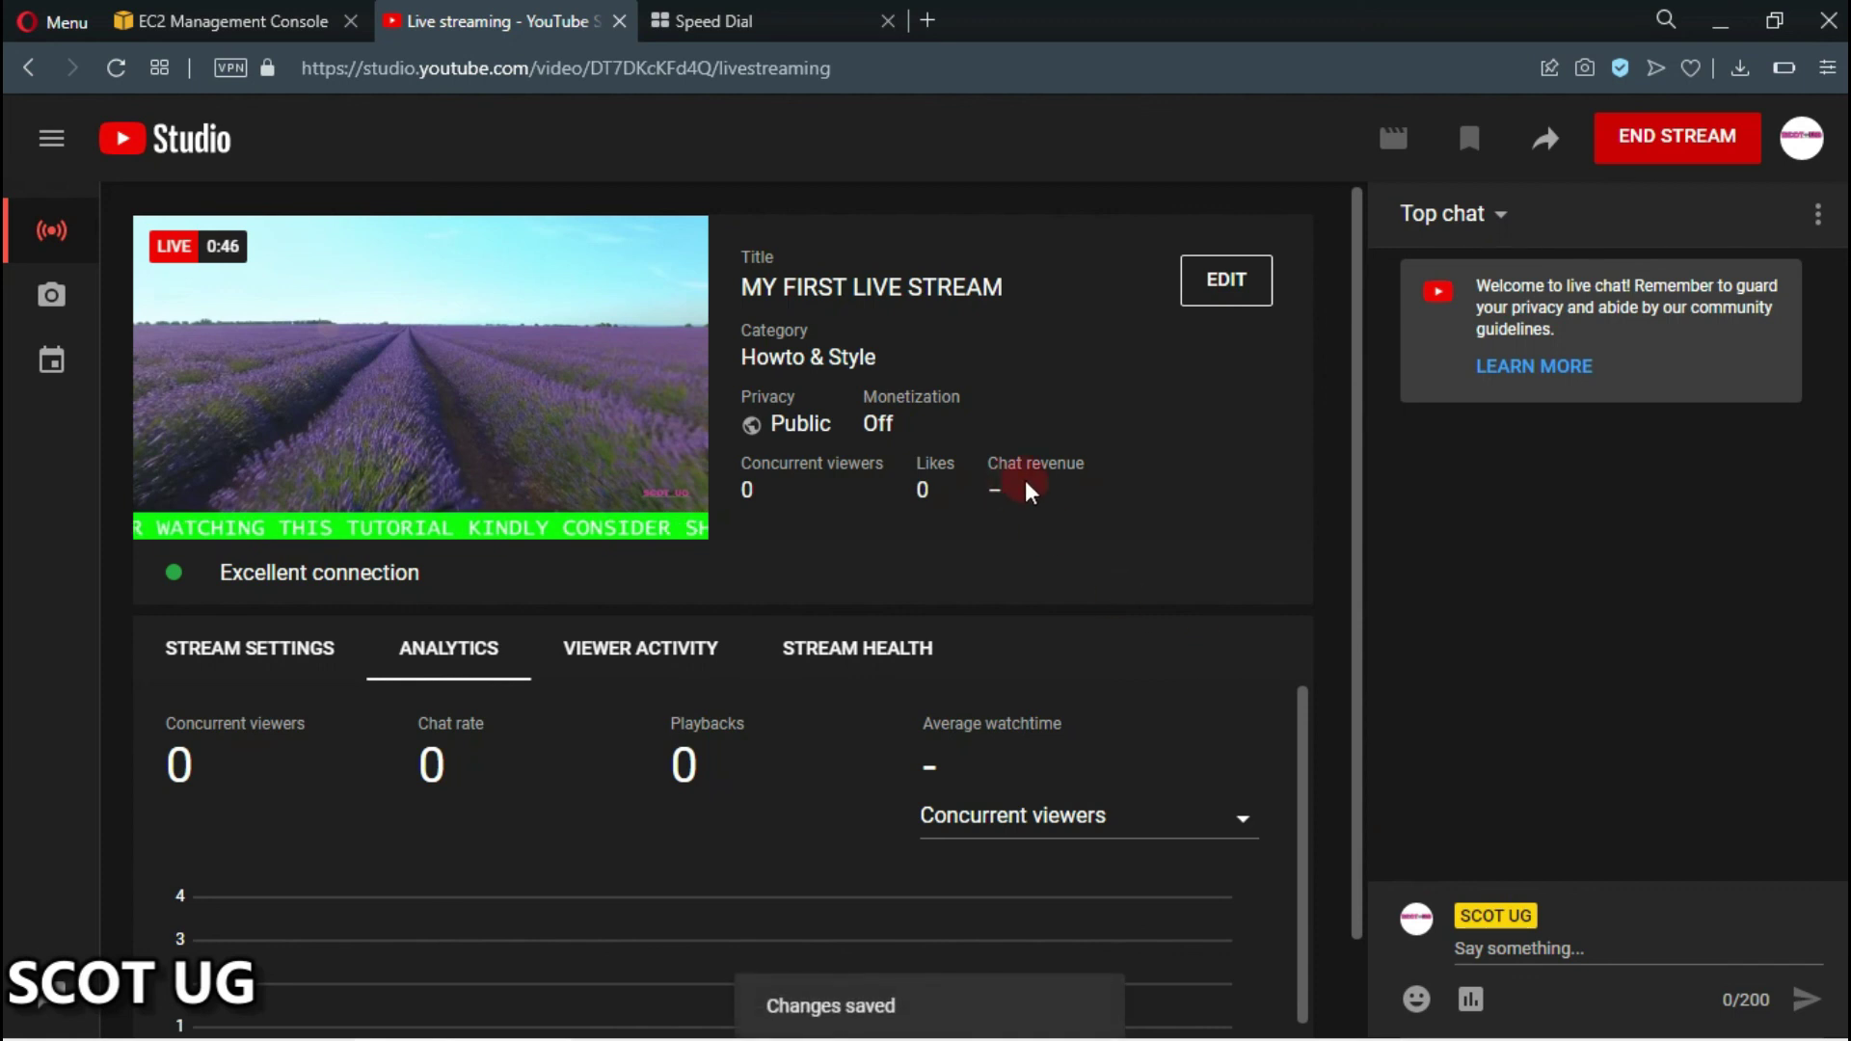
Open YouTube in another browser tab and search for "SCOTUG"
left_click(927, 20)
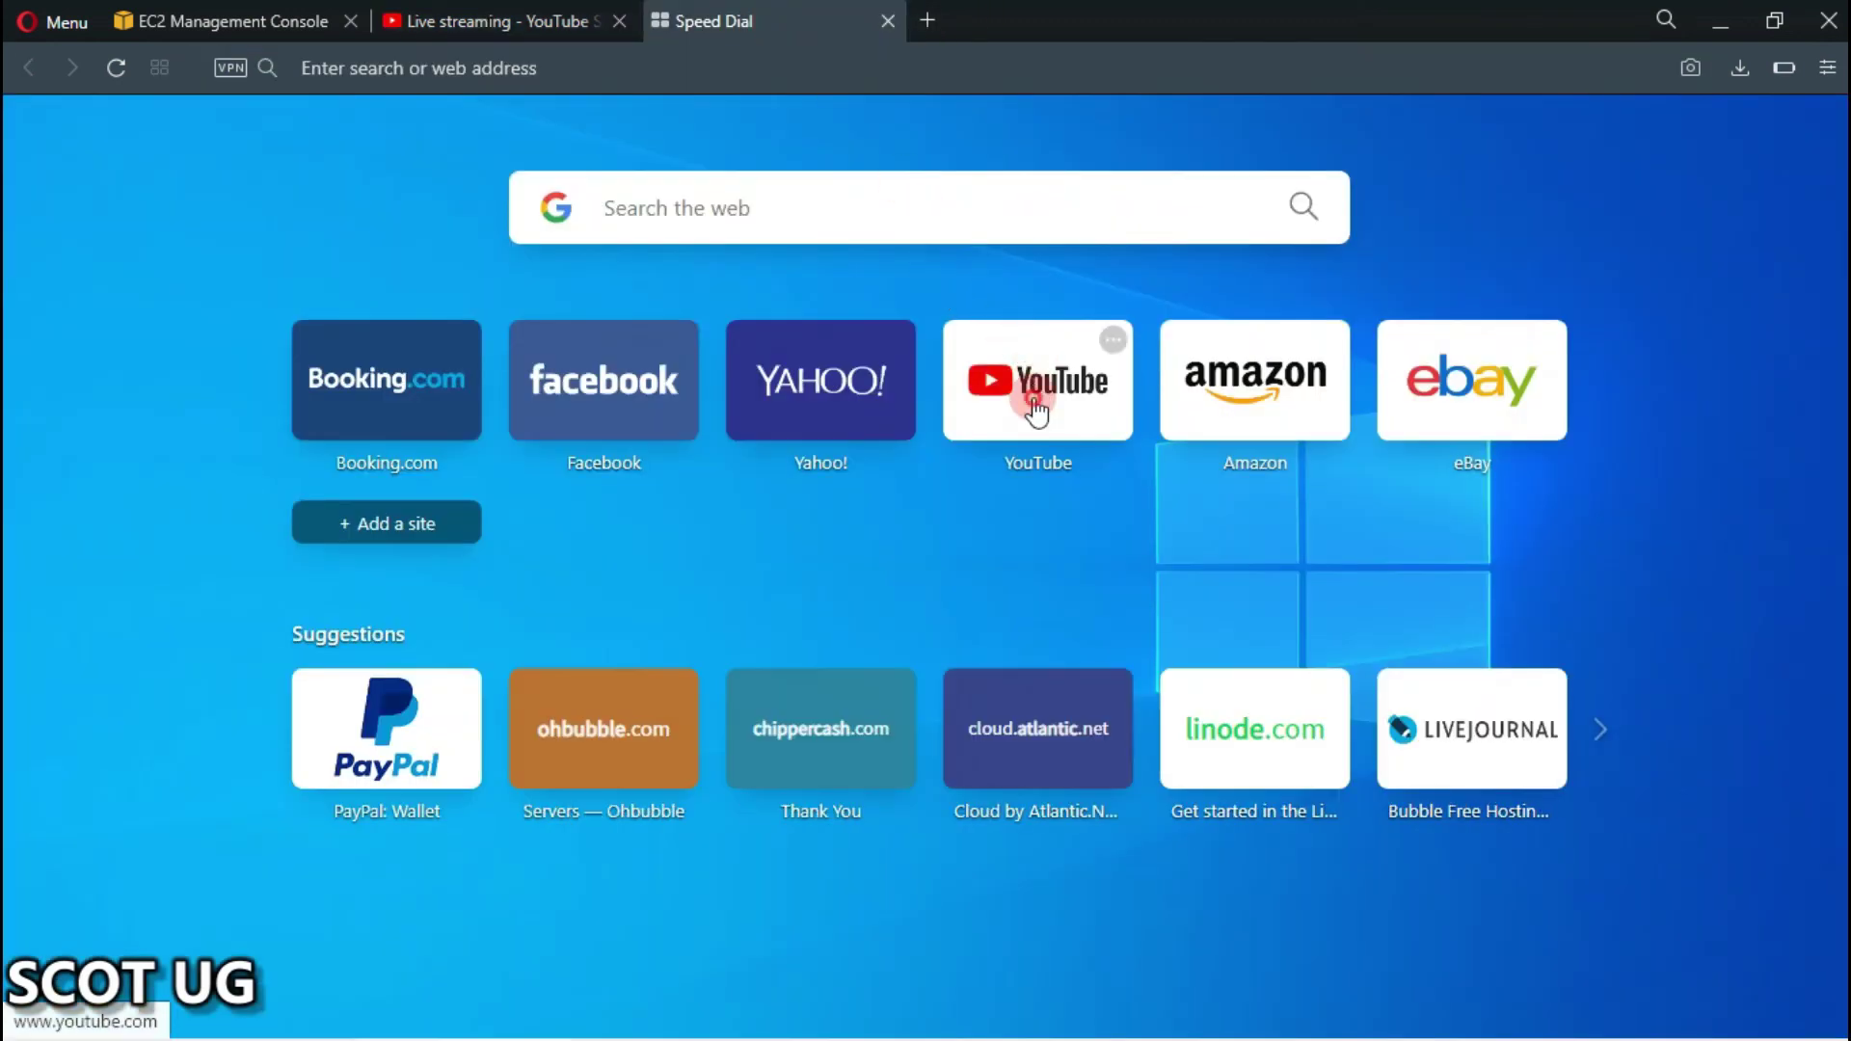
left_click(1033, 395)
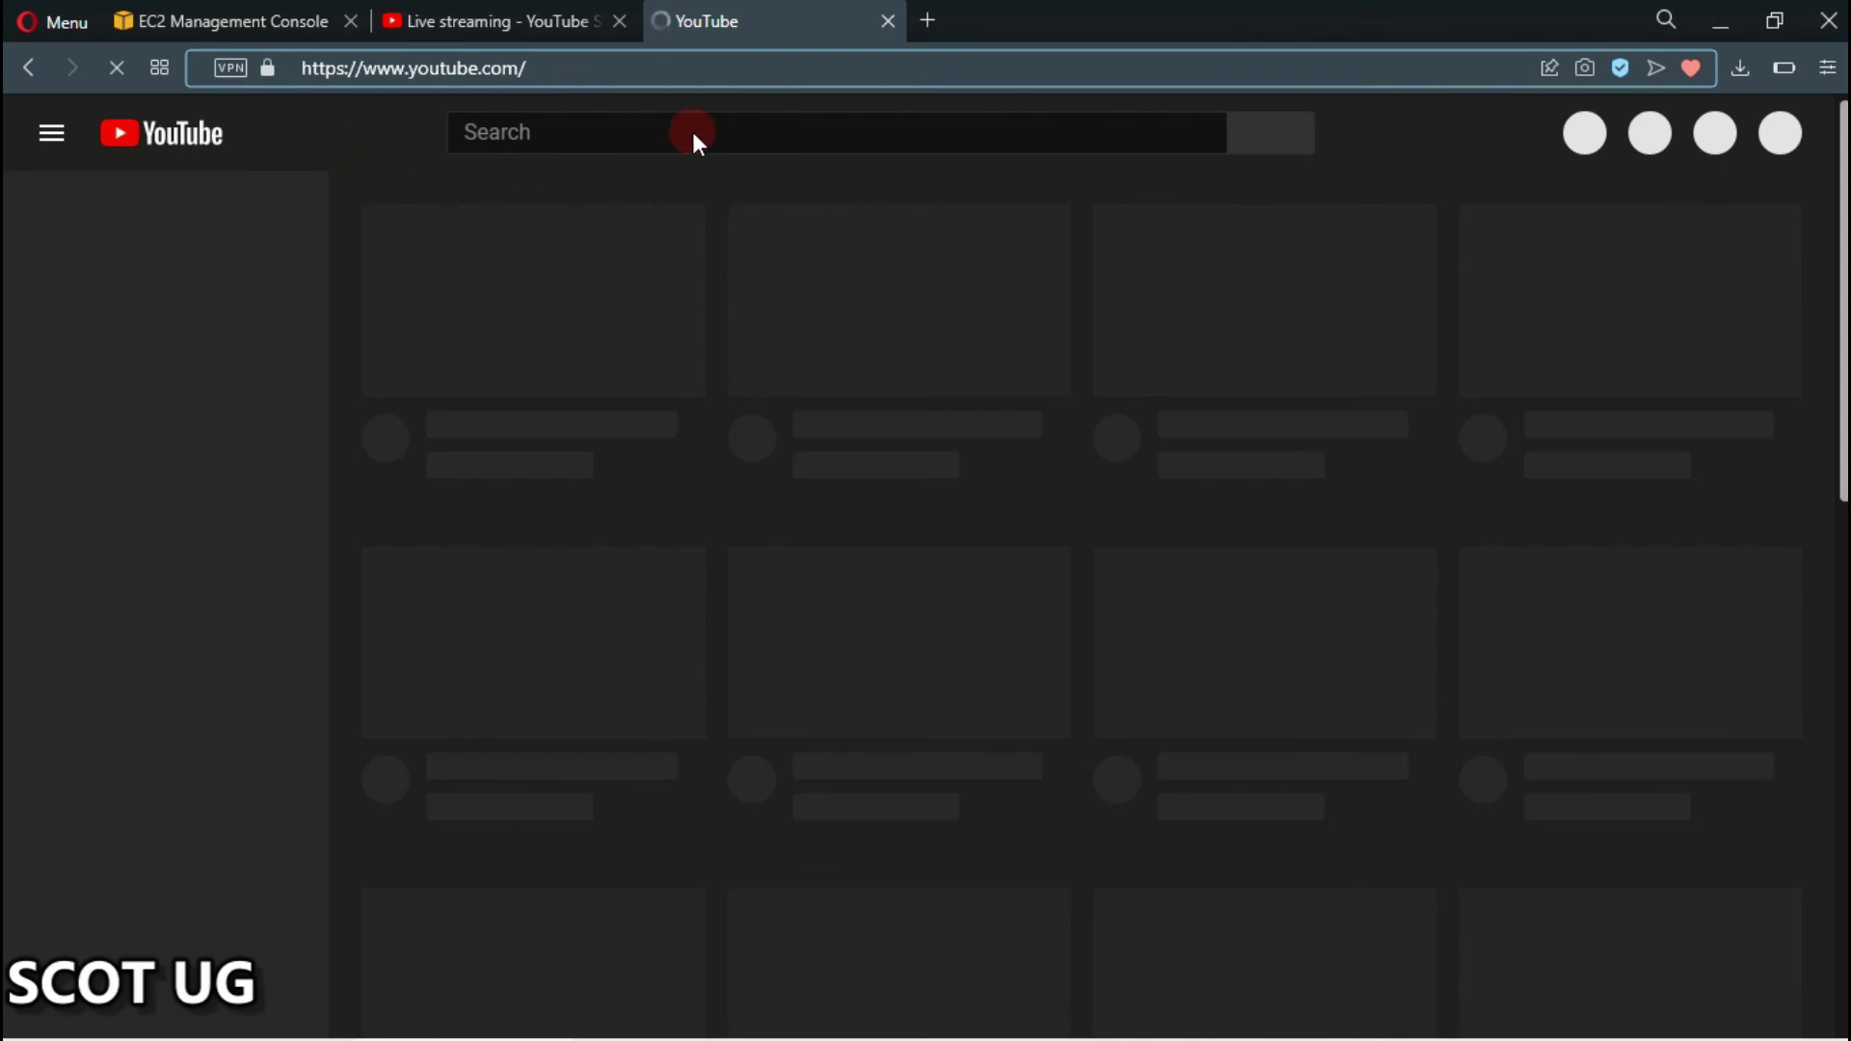
left_click(694, 133)
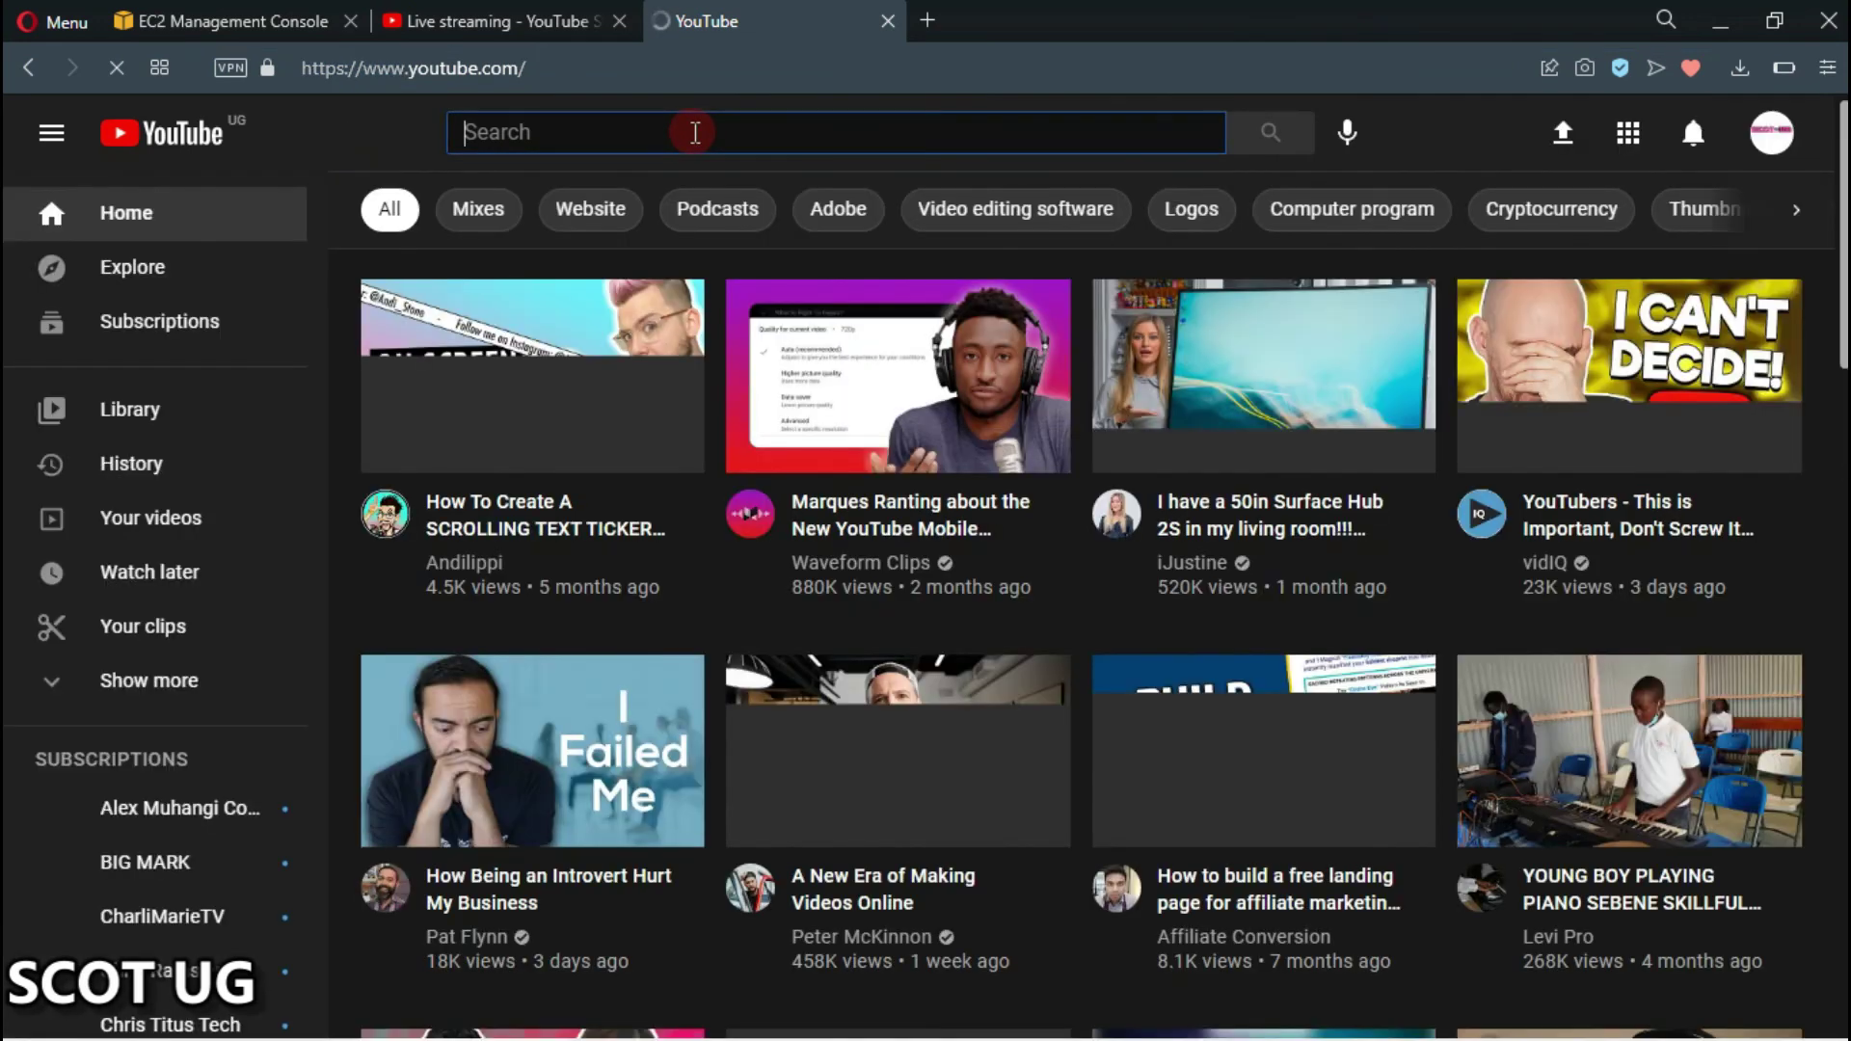
type("SCOTUG")
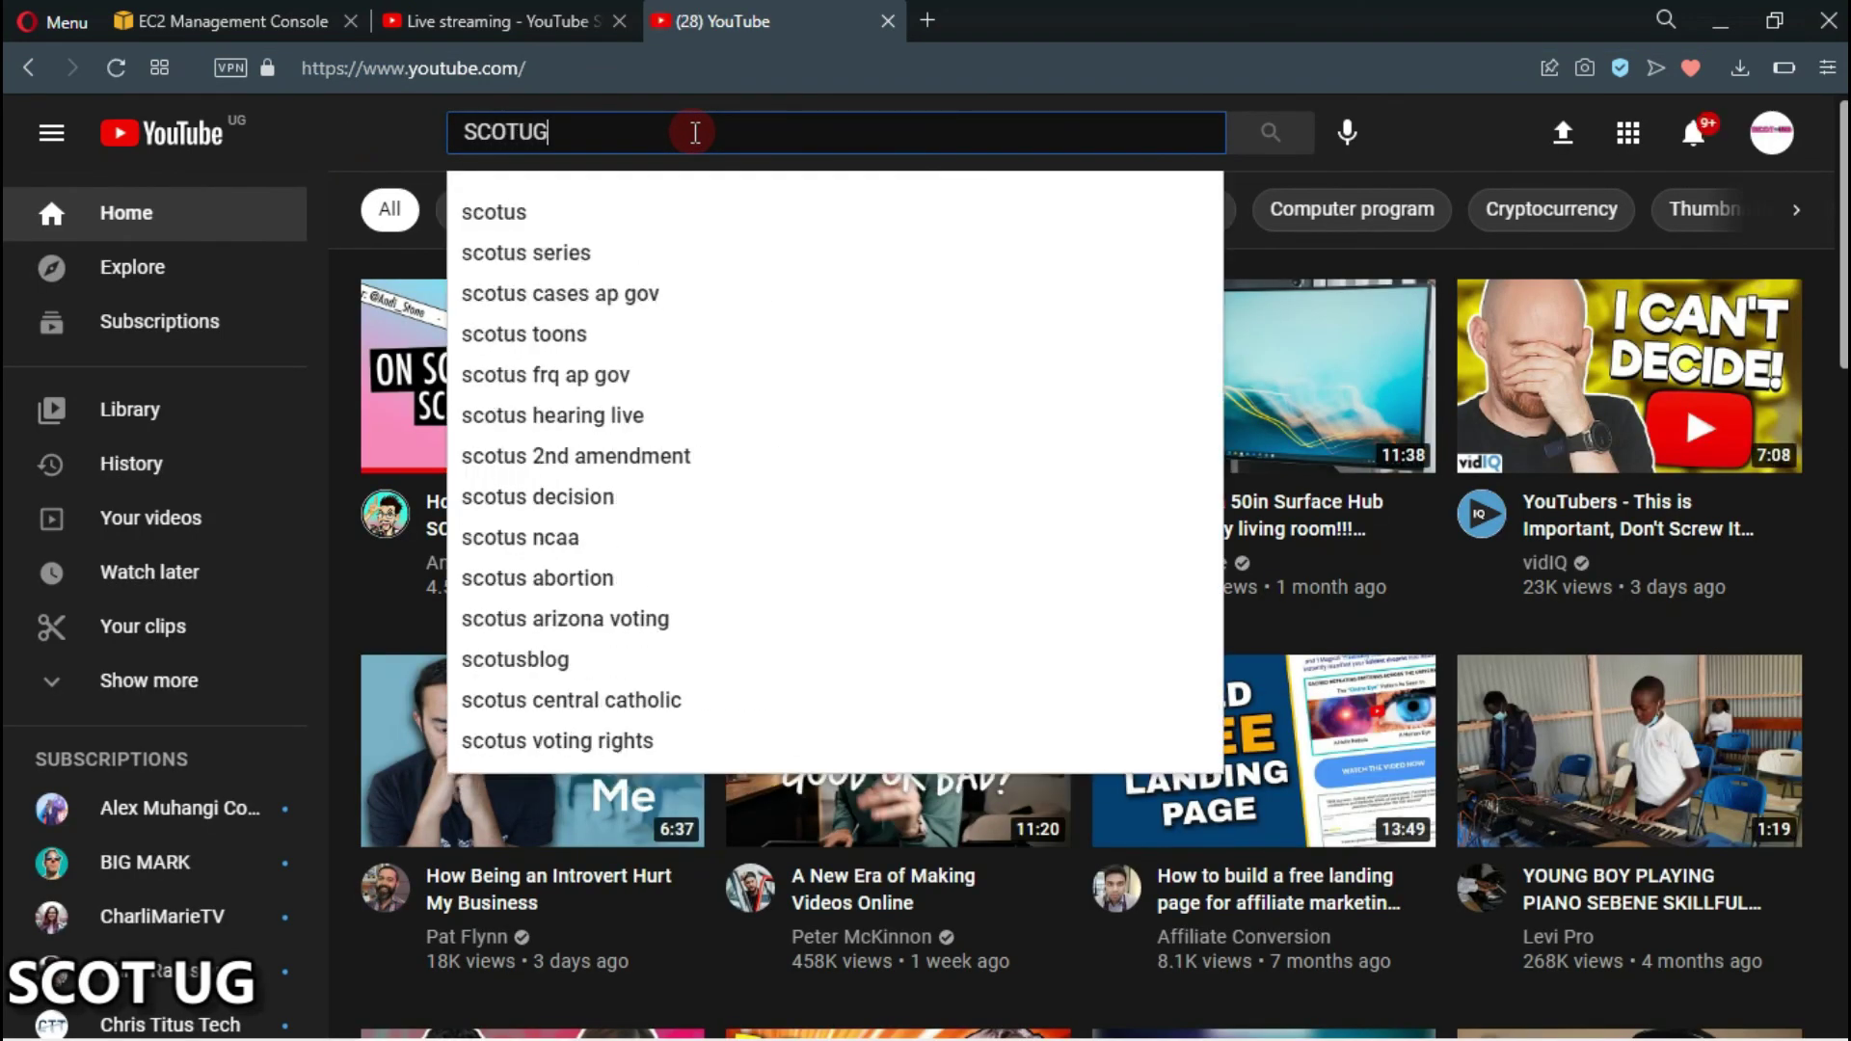
key("Return")
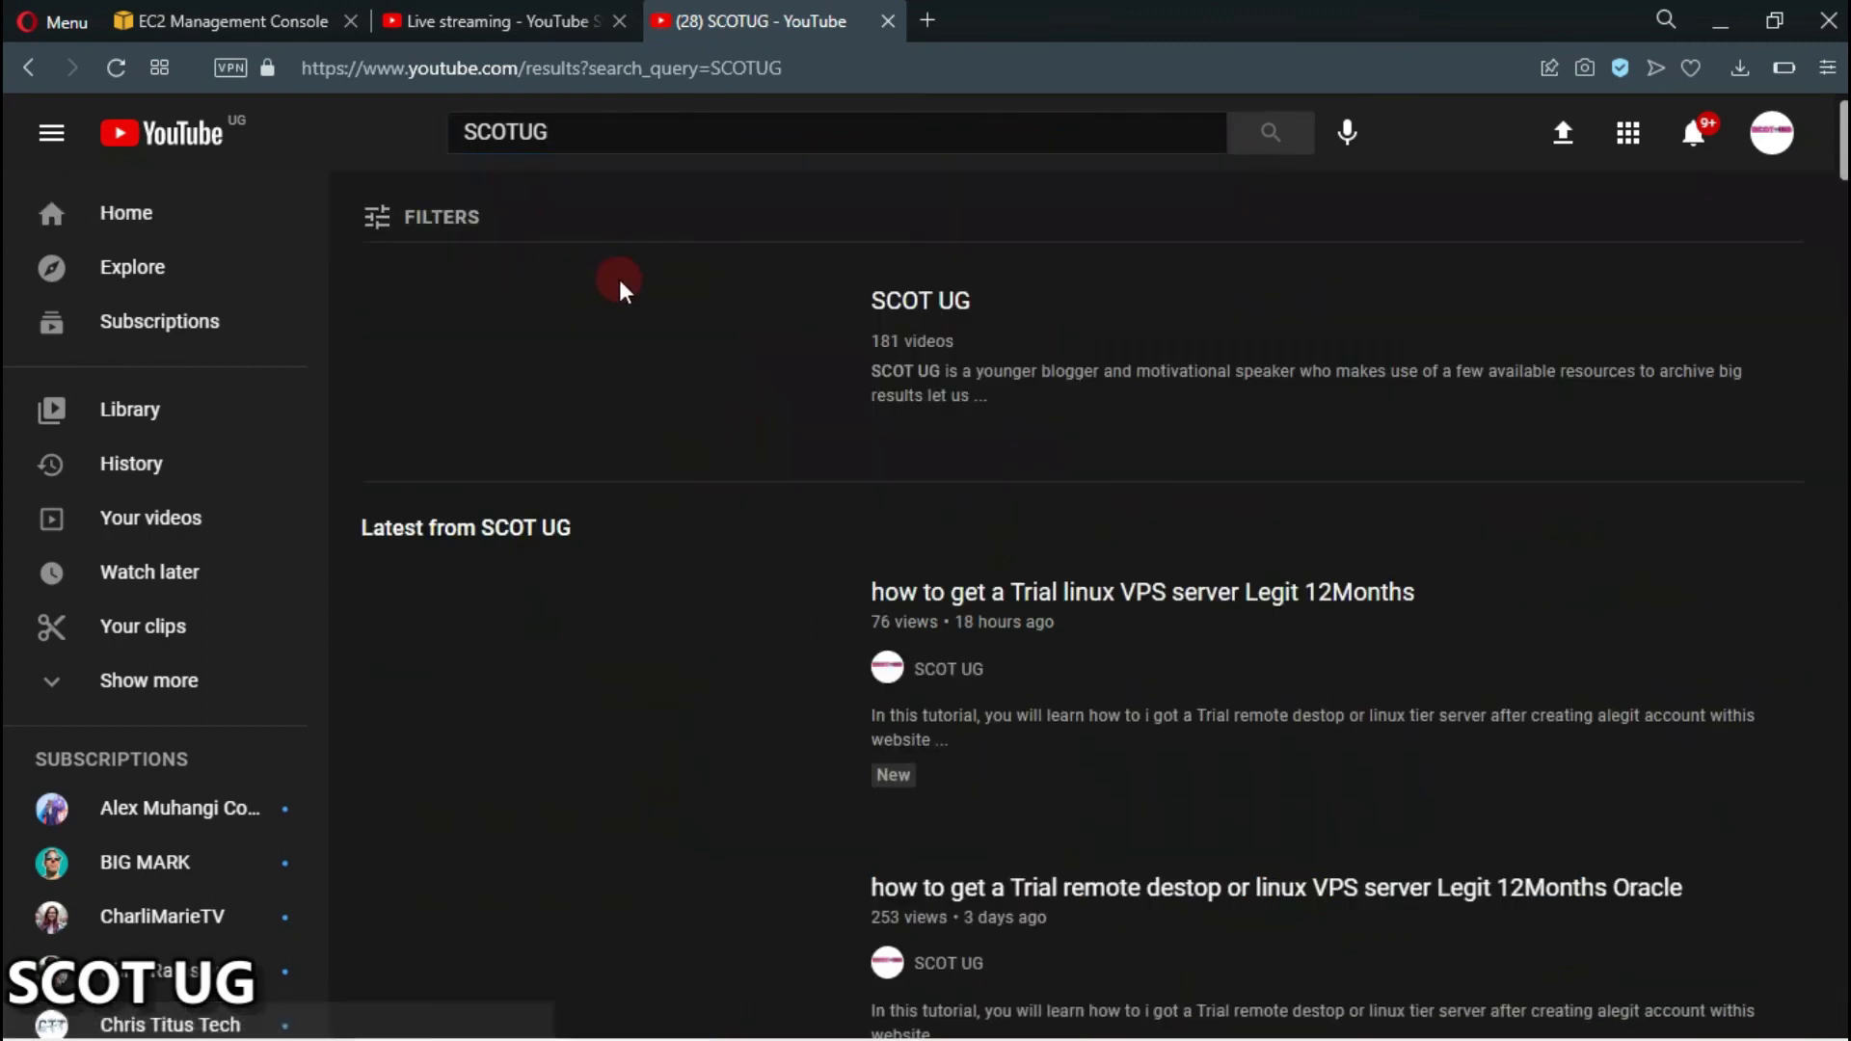
Open the SCOT UG channel and look through its videos for the live stream
left_click(921, 318)
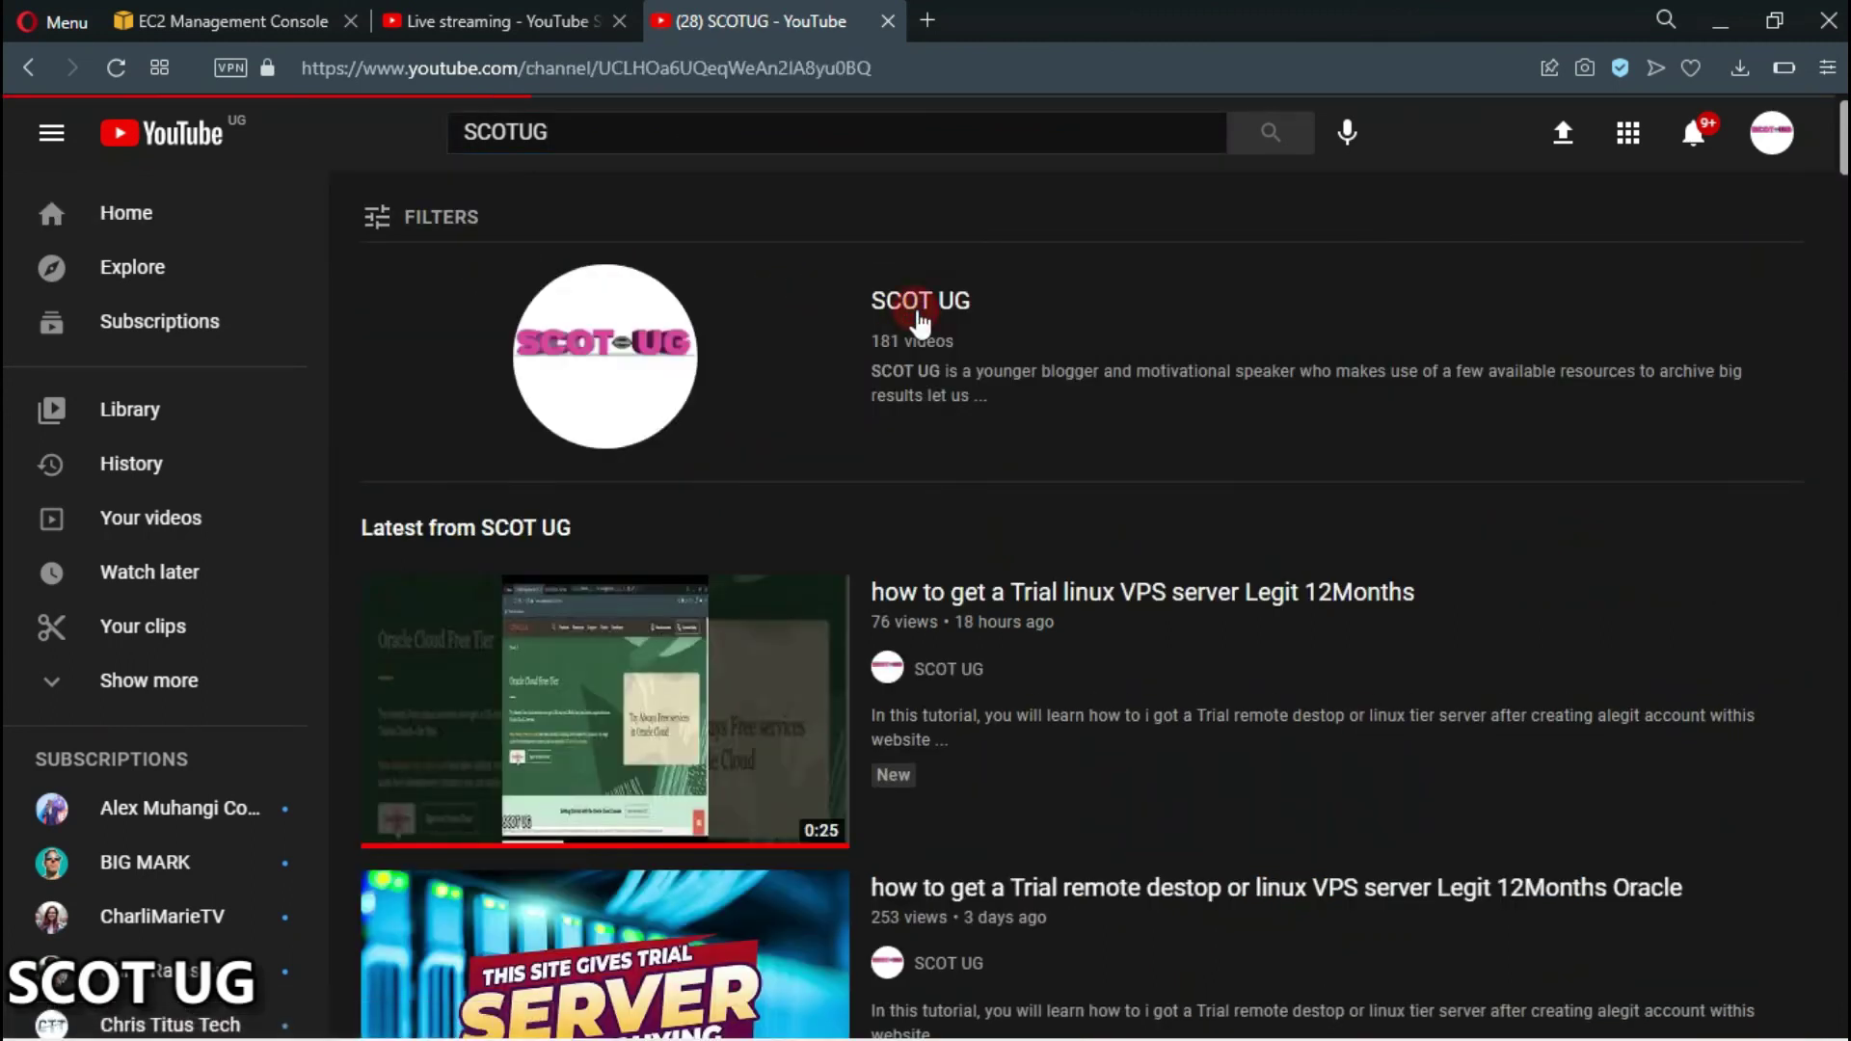
left_click(622, 598)
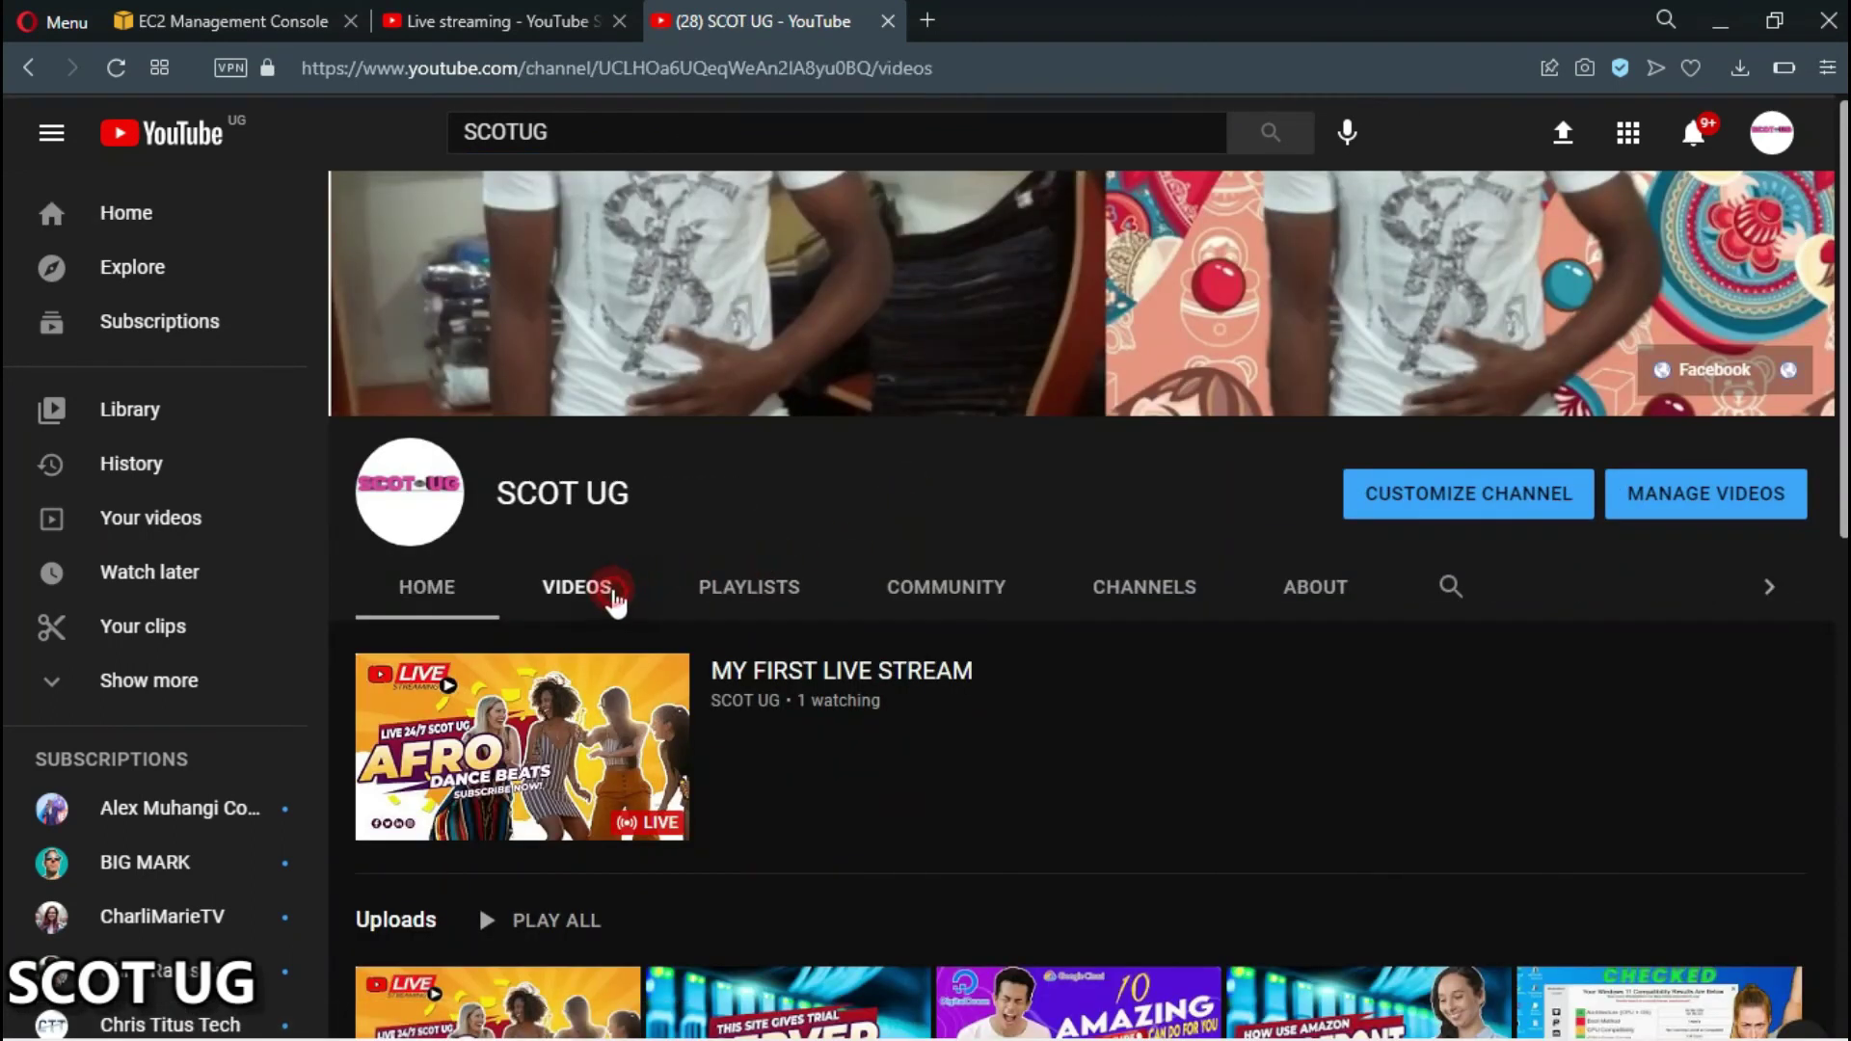
scroll(831, 579, "down", 3)
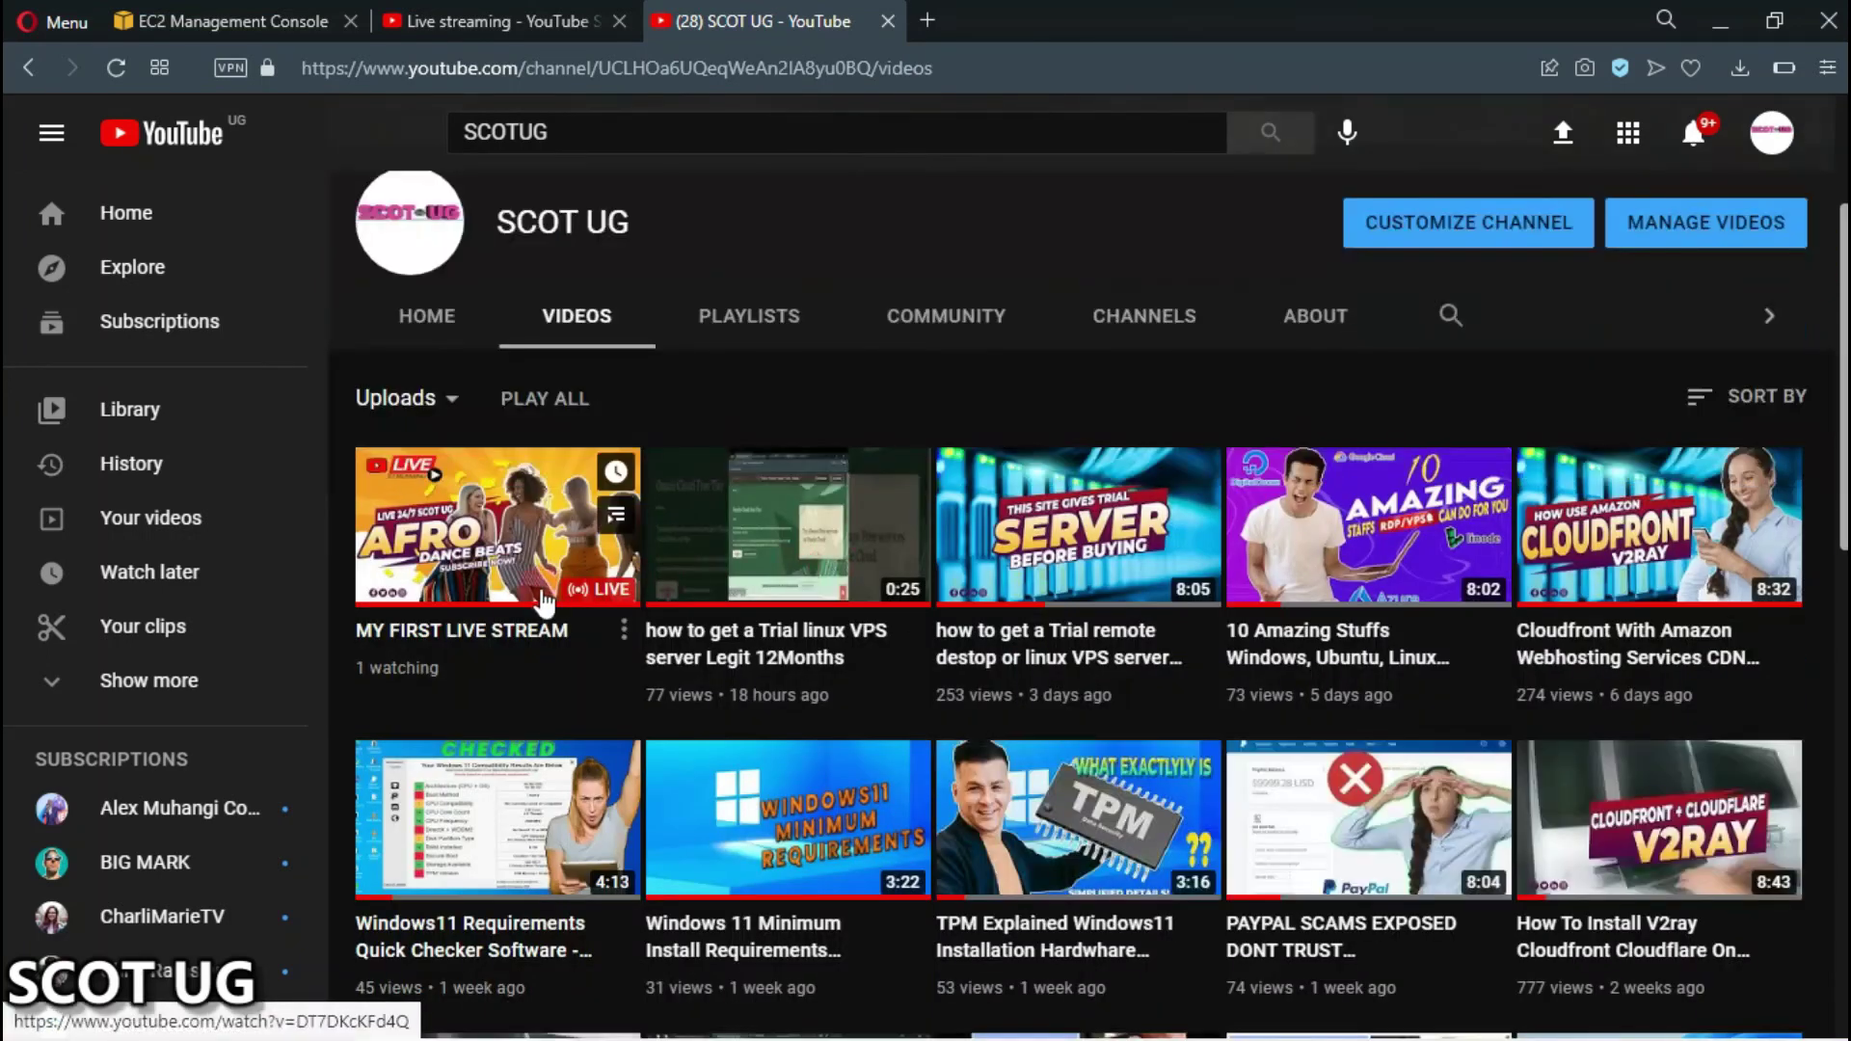